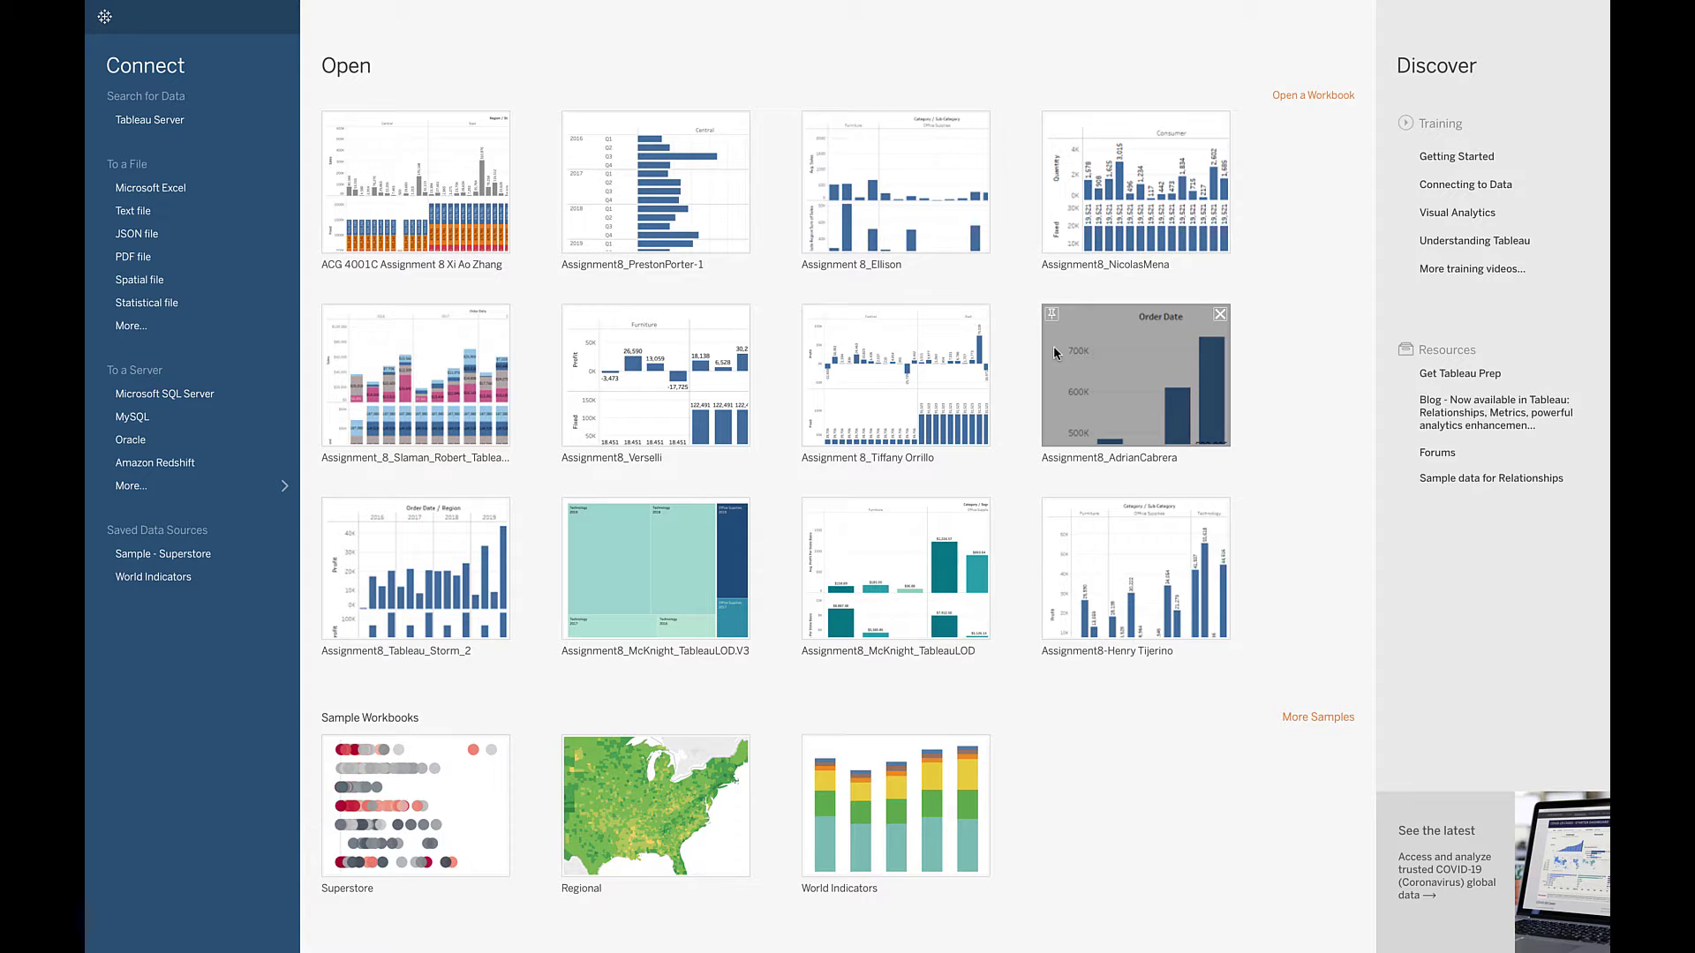
# Step: Connect to the Excel file Sample - Superstore.xls and add the Orders table to the data source
pyautogui.click(177, 191)
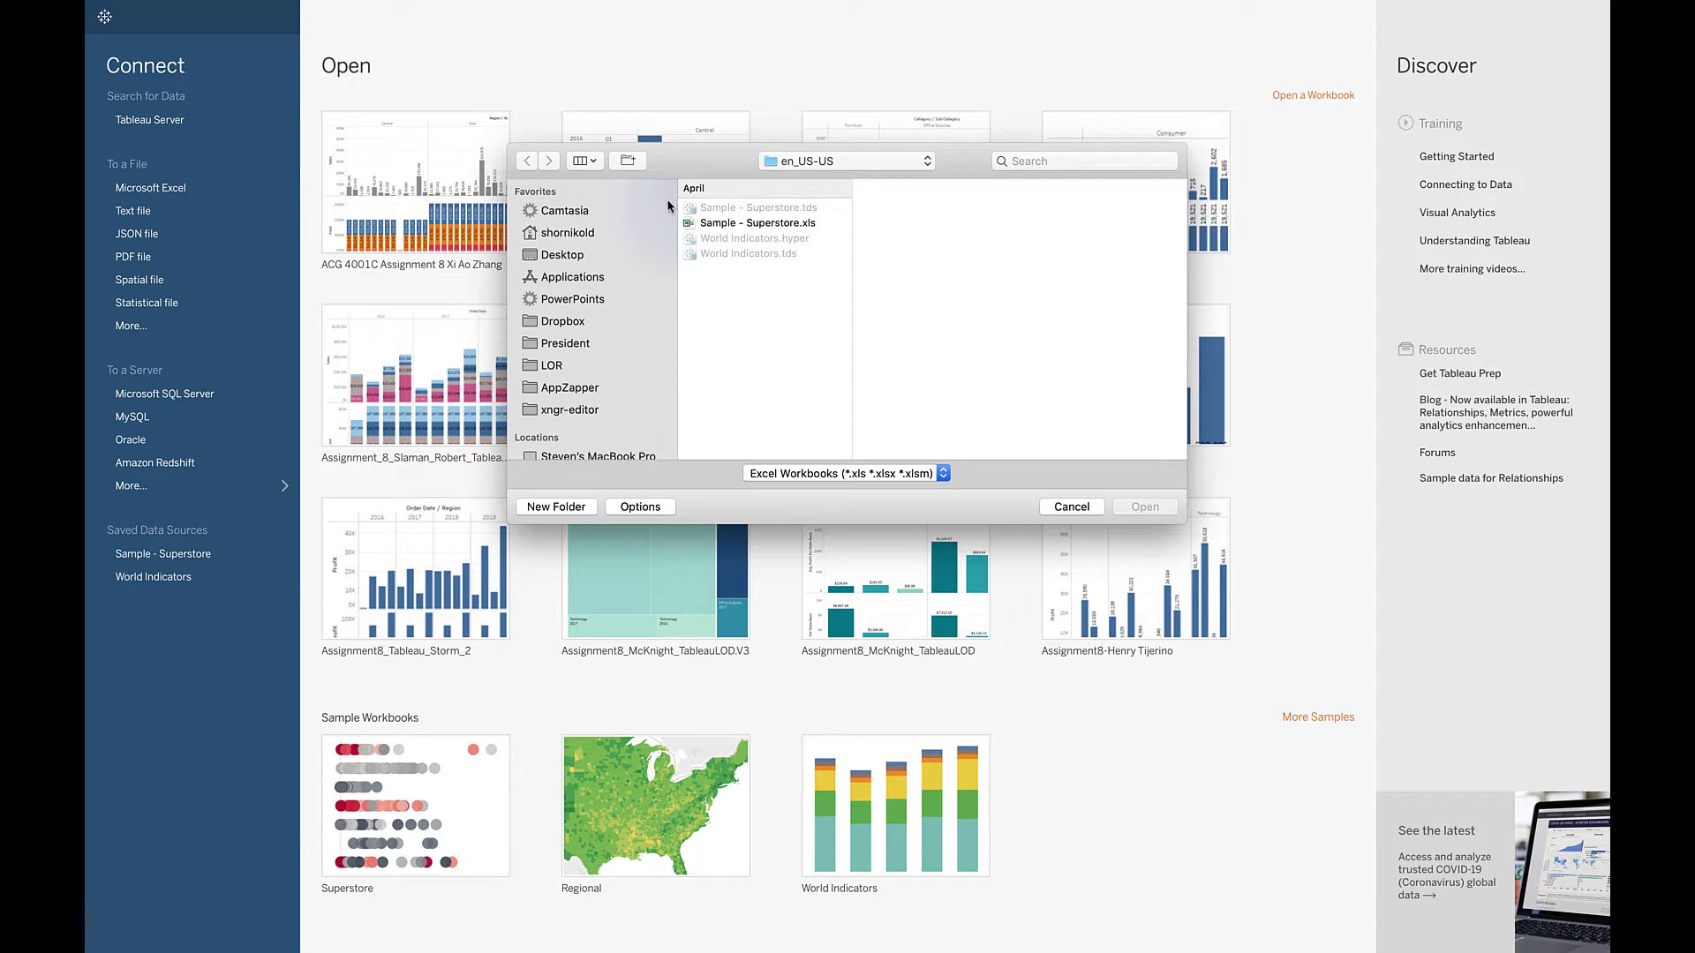
pyautogui.doubleClick(756, 224)
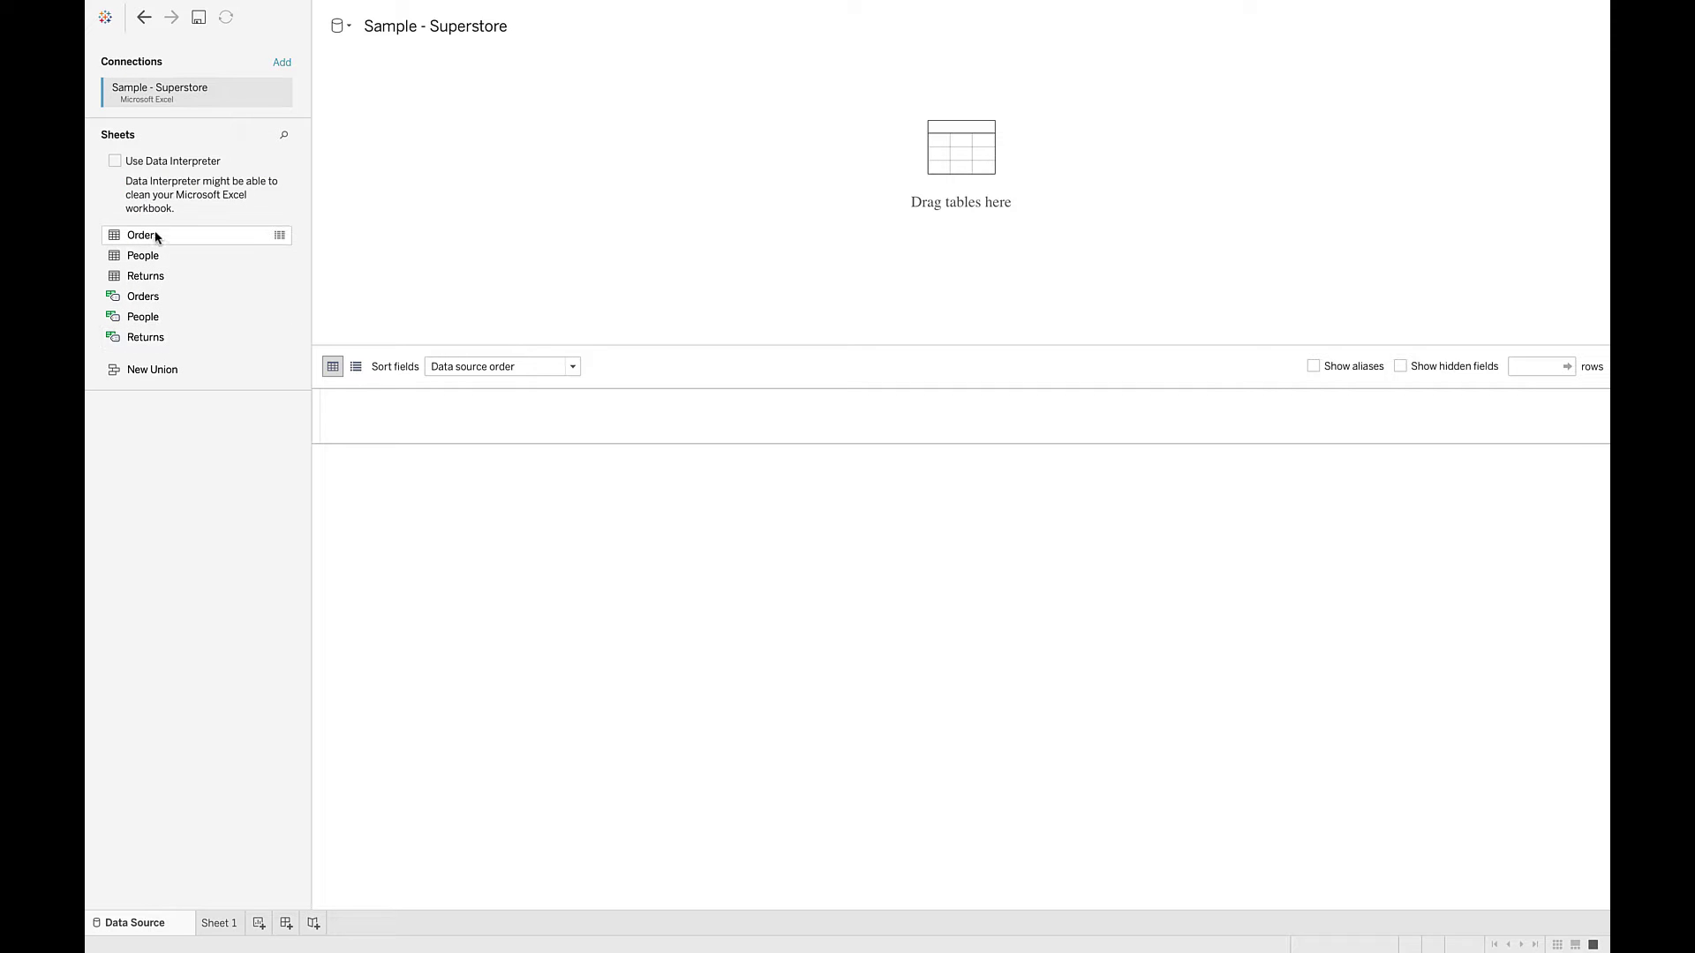
pyautogui.moveTo(155, 234); pyautogui.dragTo(829, 210)
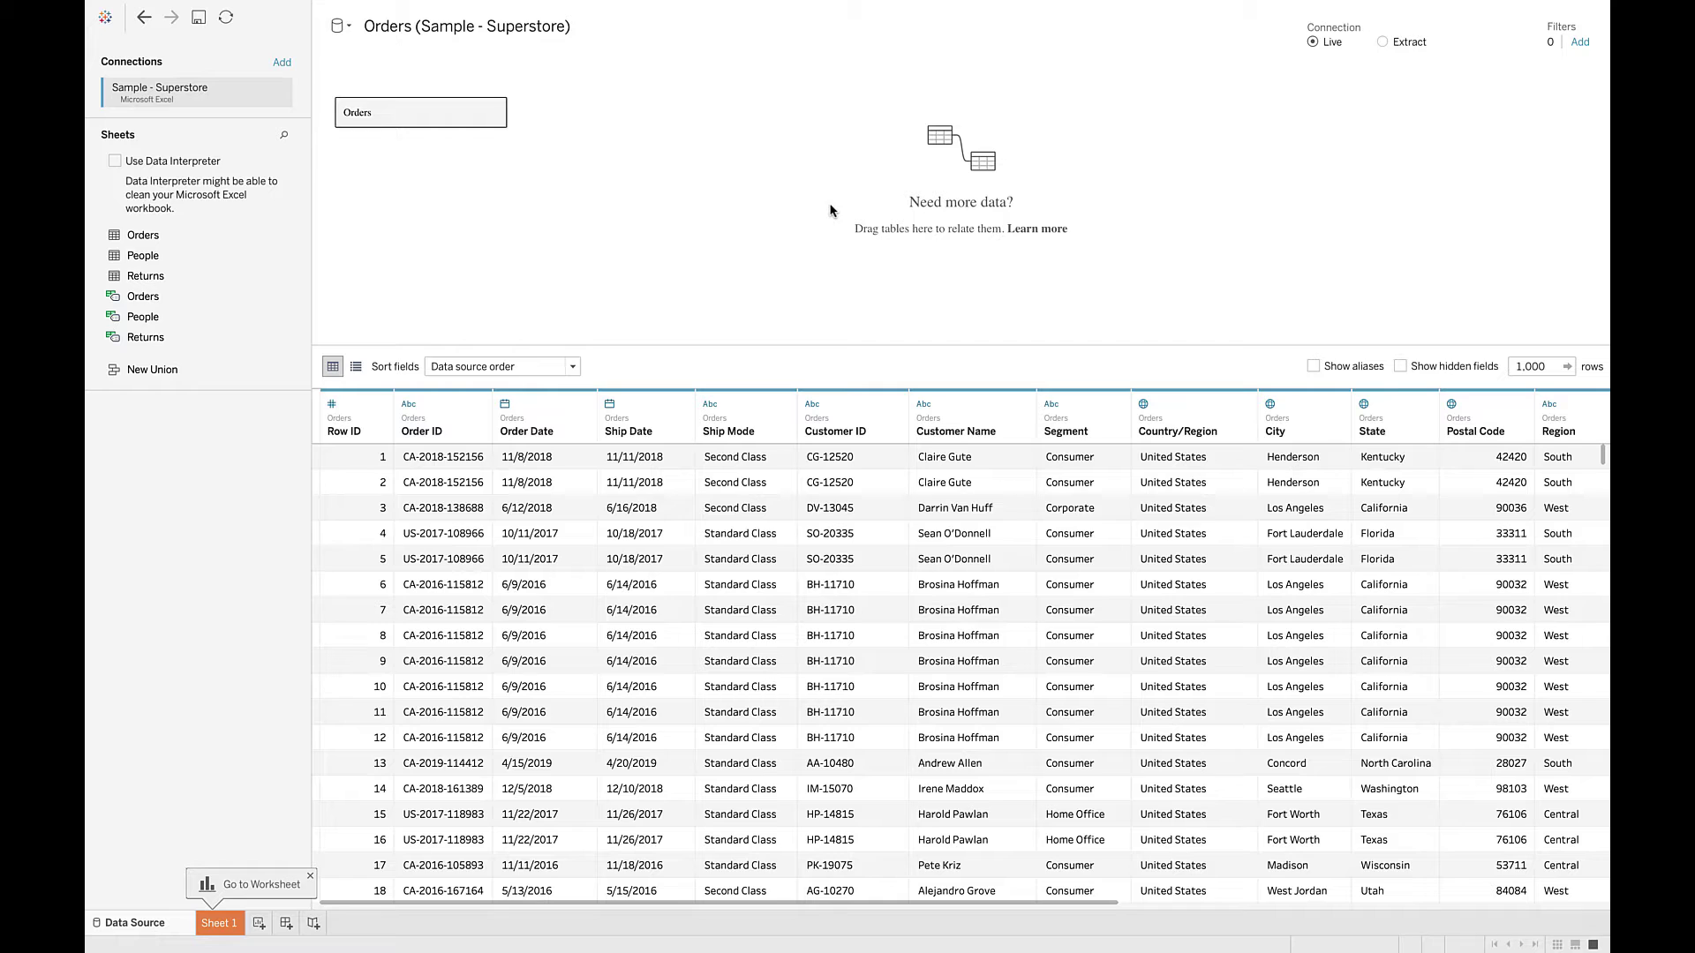
# Step: Go to the first worksheet and rename it "Overall Profit by Category"
pyautogui.click(223, 925)
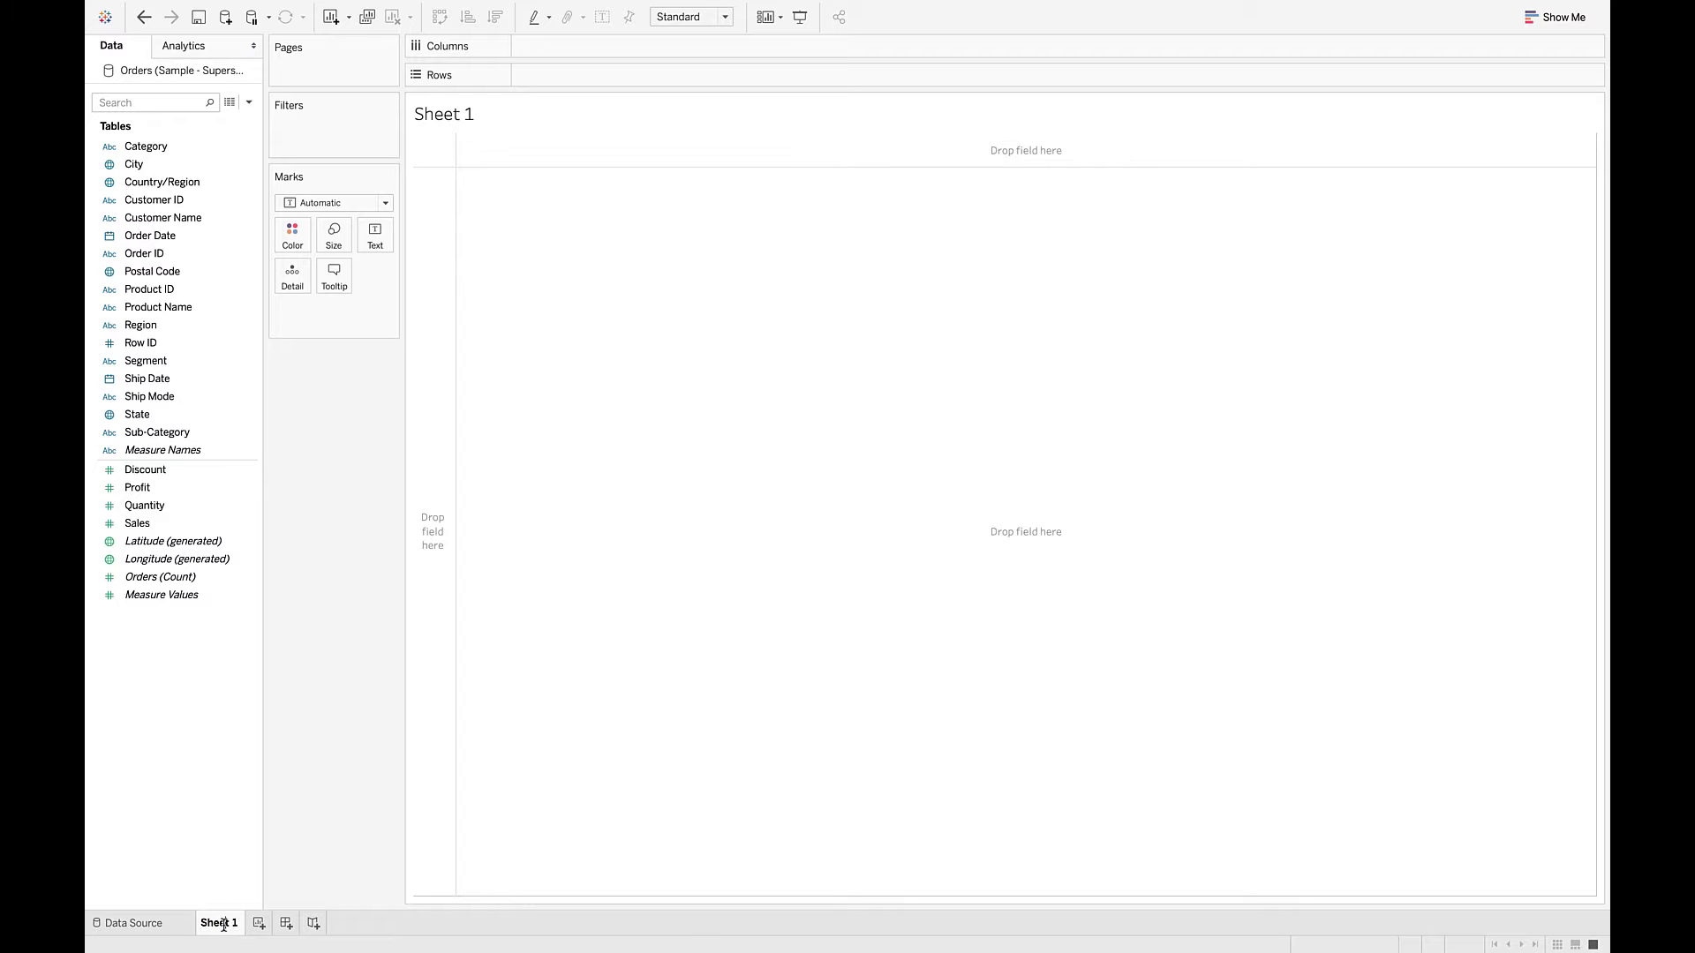
pyautogui.doubleClick(220, 924)
pyautogui.write('Overall Profit')
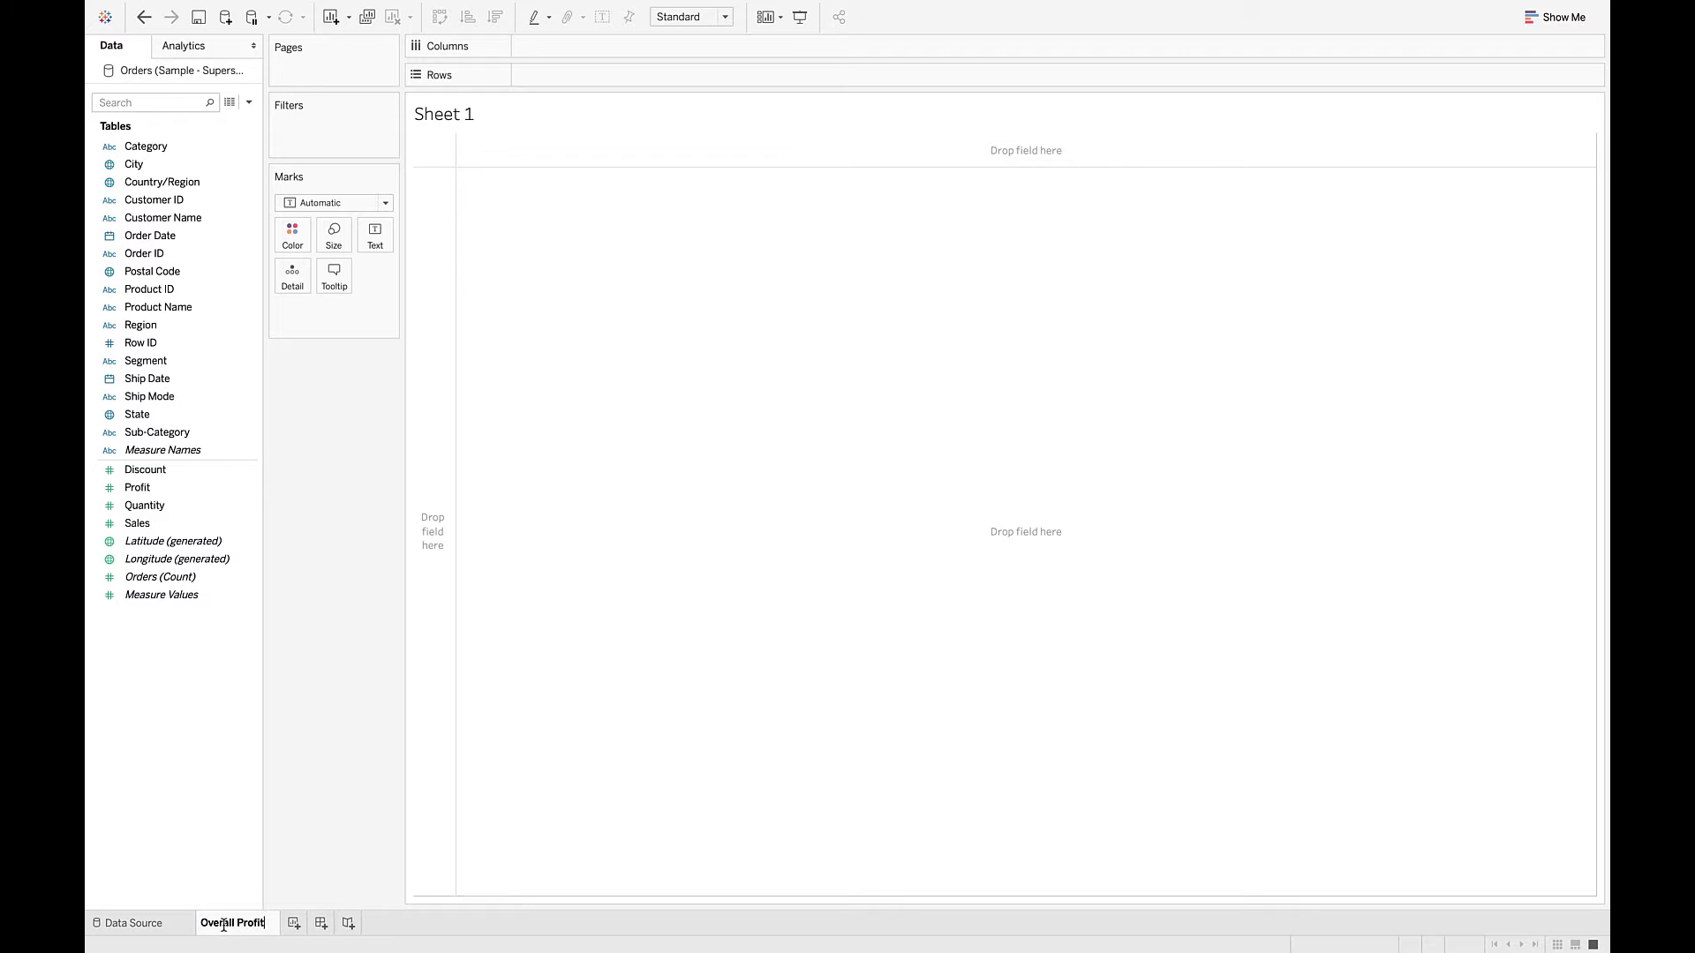
pyautogui.write(' by Dategory')
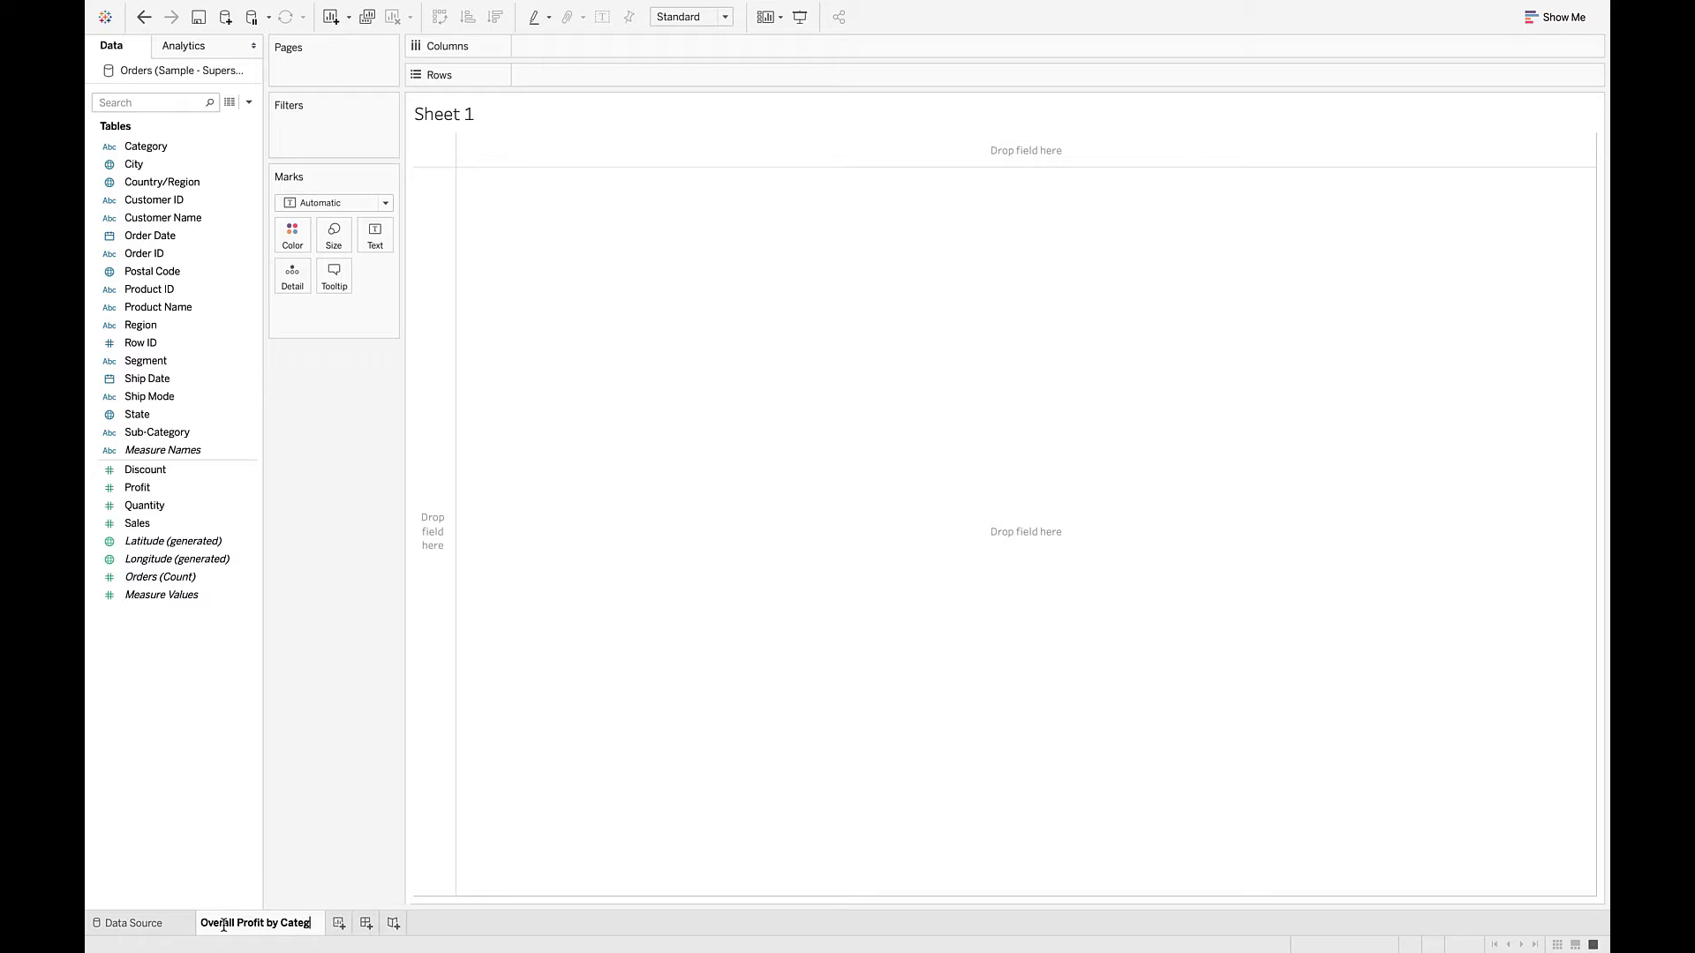
pyautogui.press('Return')
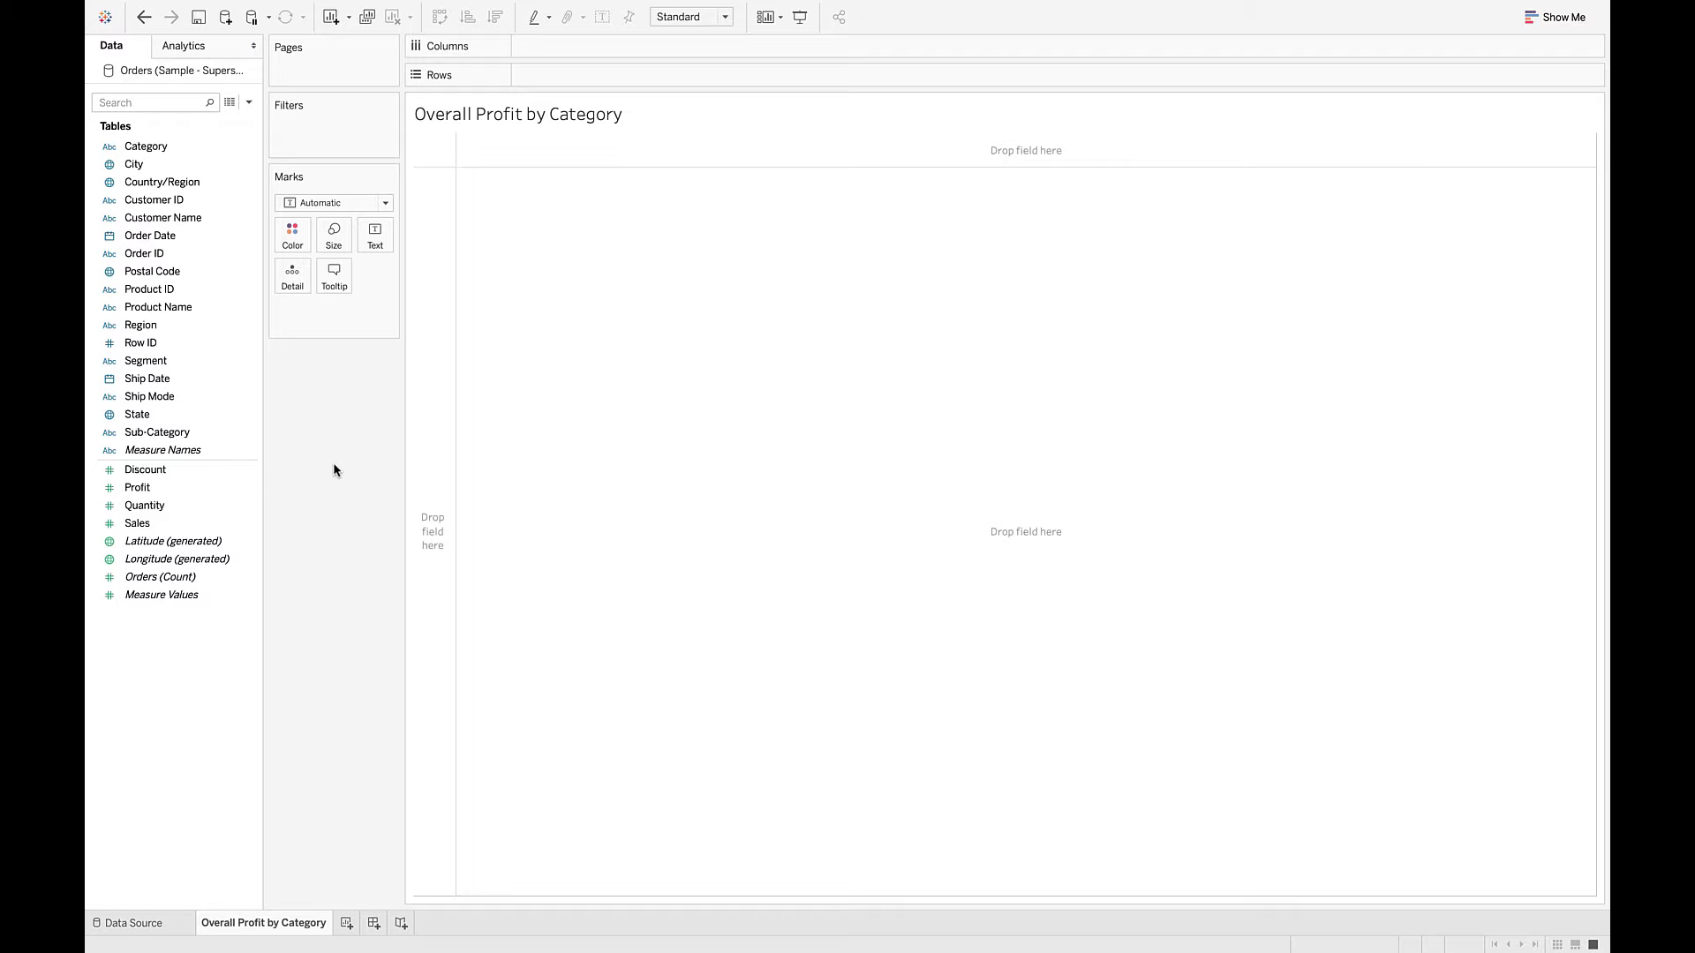
# Step: Chart Profit in columns against Sub-Category in rows, and add a Category filter with all values selected
pyautogui.moveTo(166, 433); pyautogui.dragTo(553, 73)
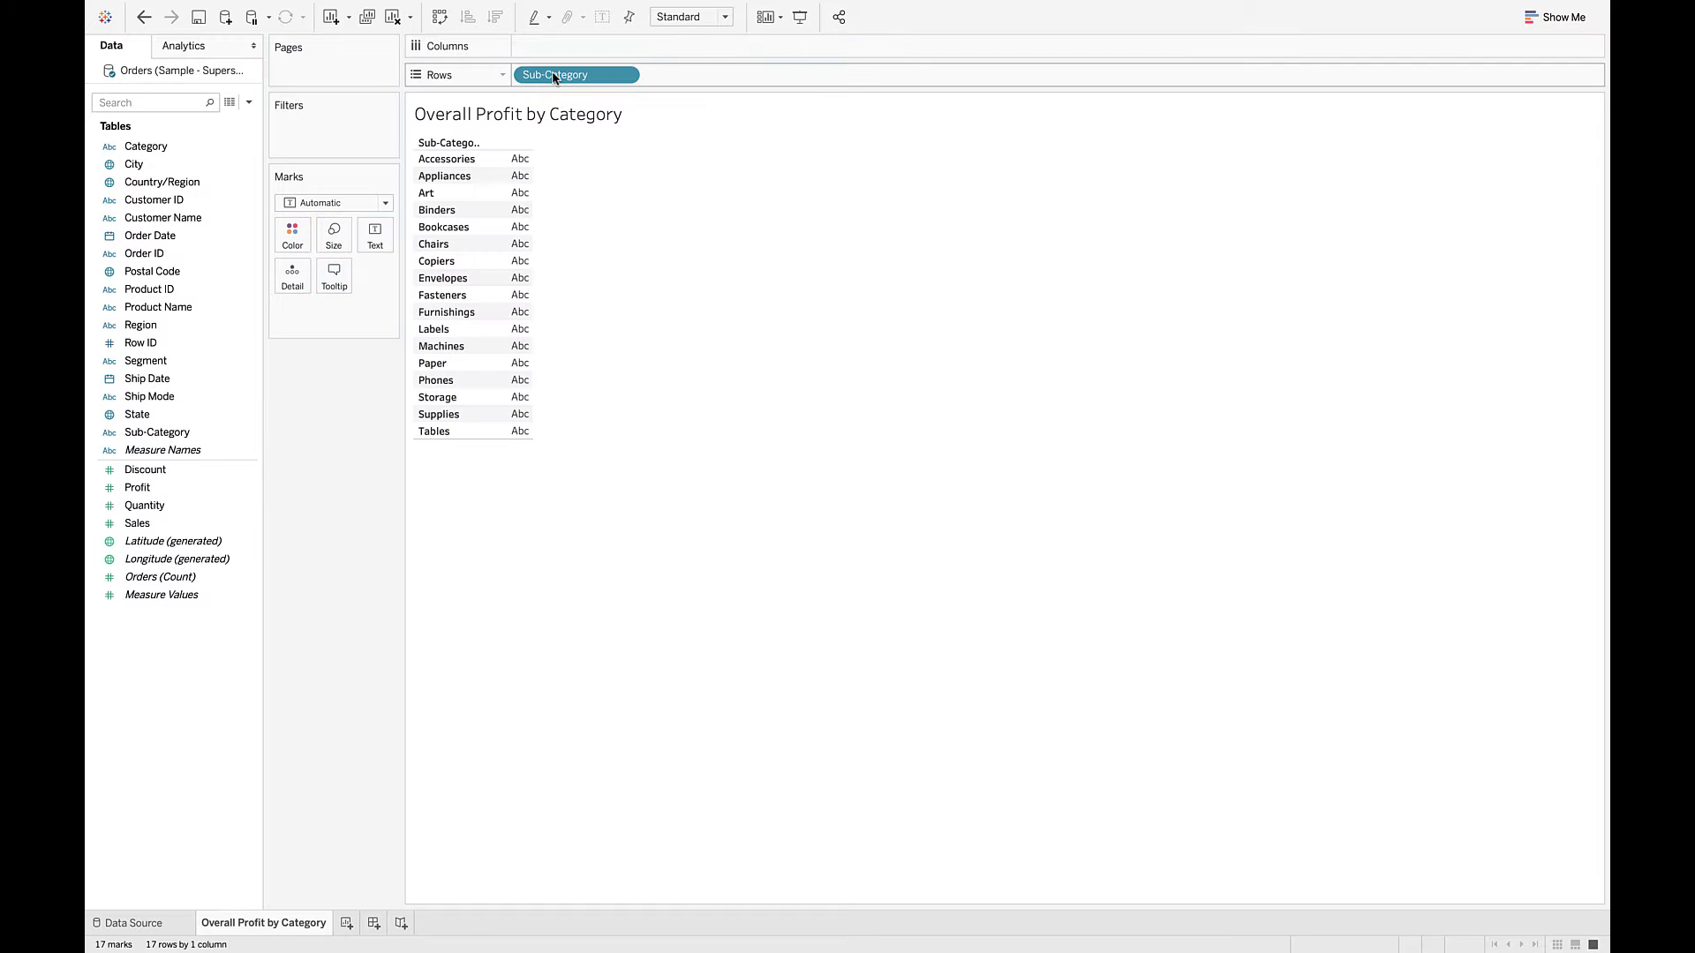
pyautogui.moveTo(138, 487); pyautogui.dragTo(568, 46)
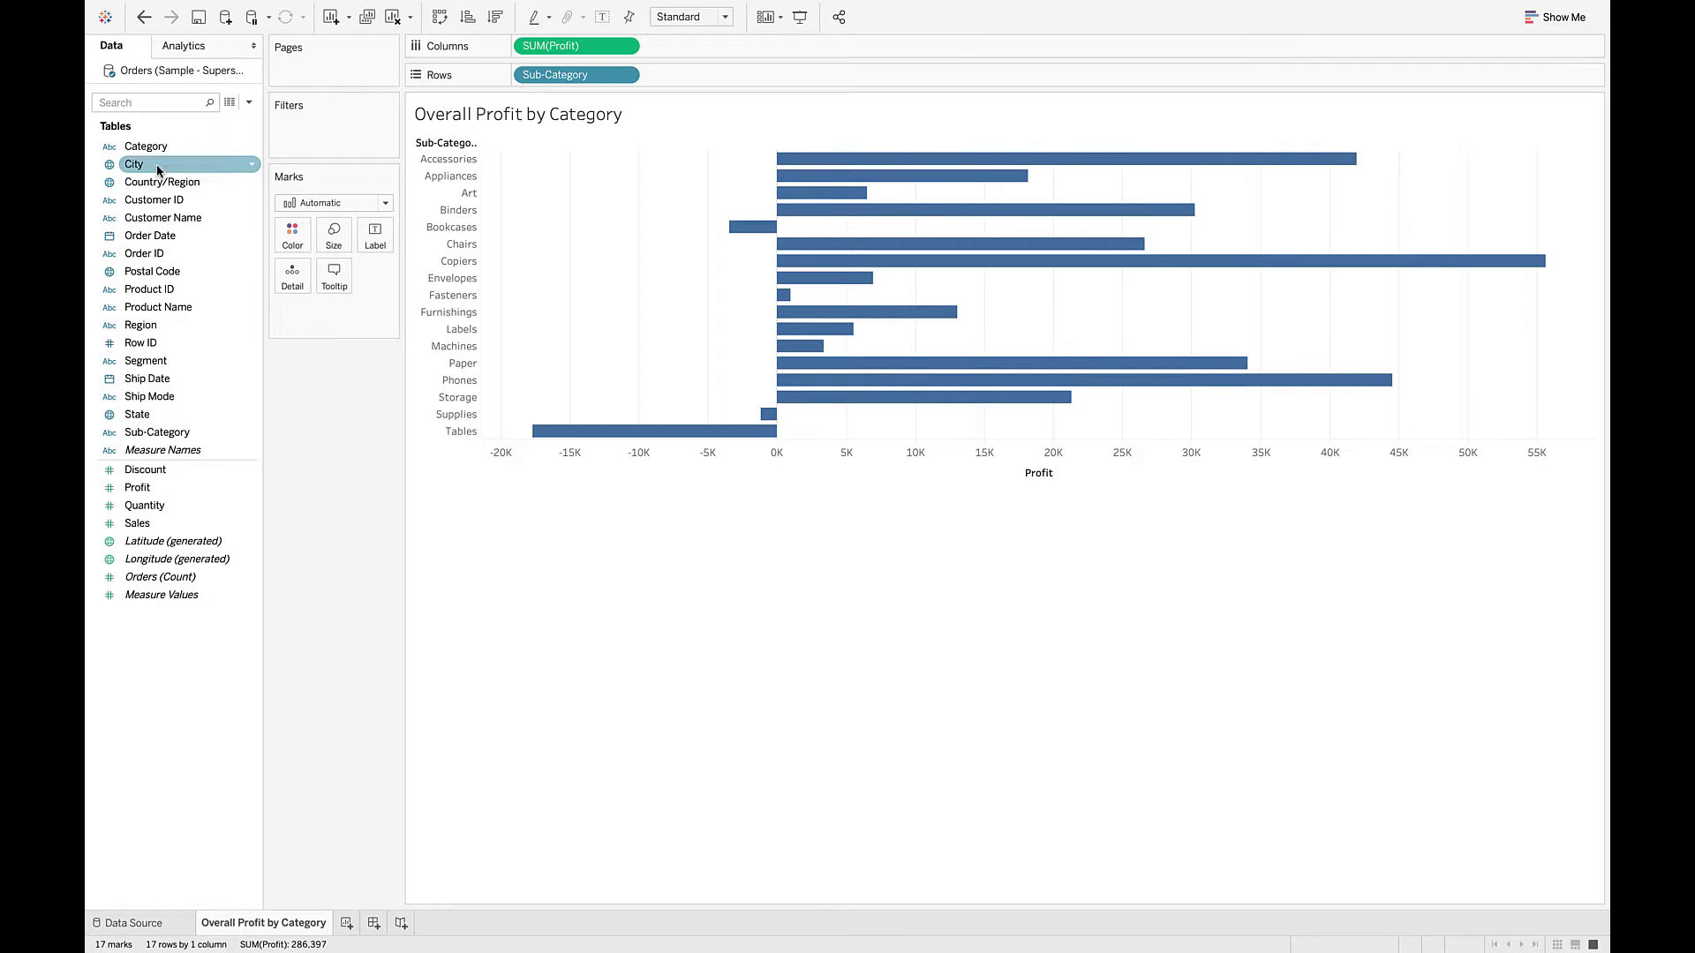
pyautogui.moveTo(142, 146); pyautogui.dragTo(318, 132)
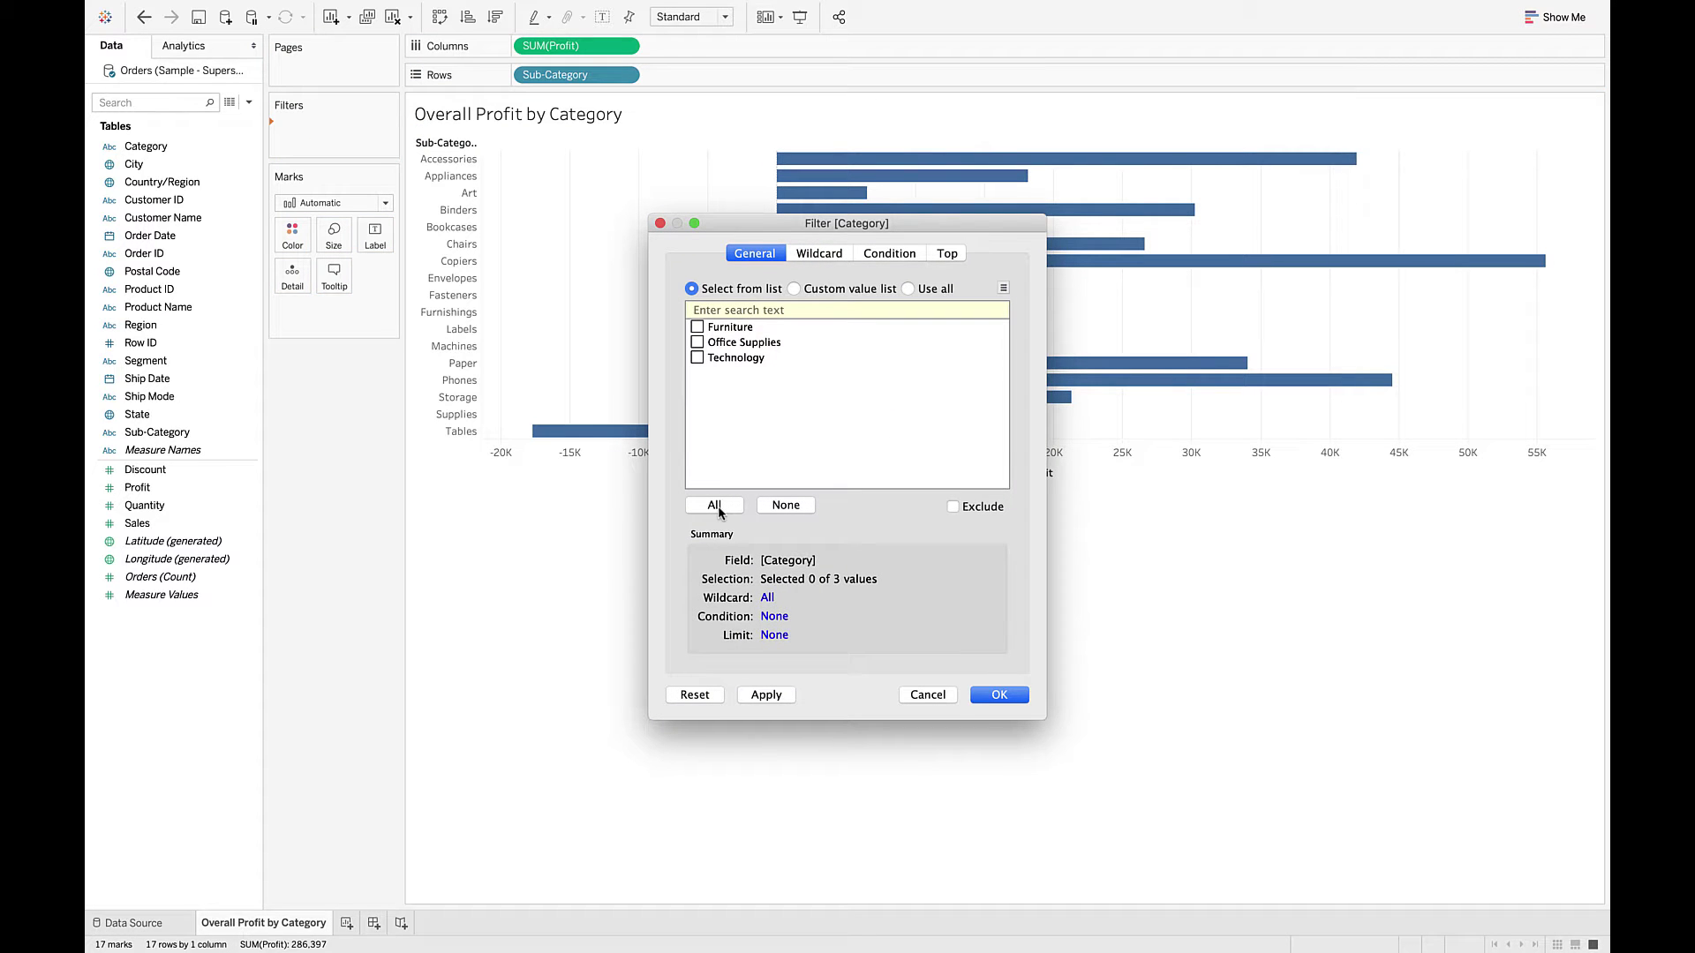
pyautogui.click(717, 506)
pyautogui.click(1000, 695)
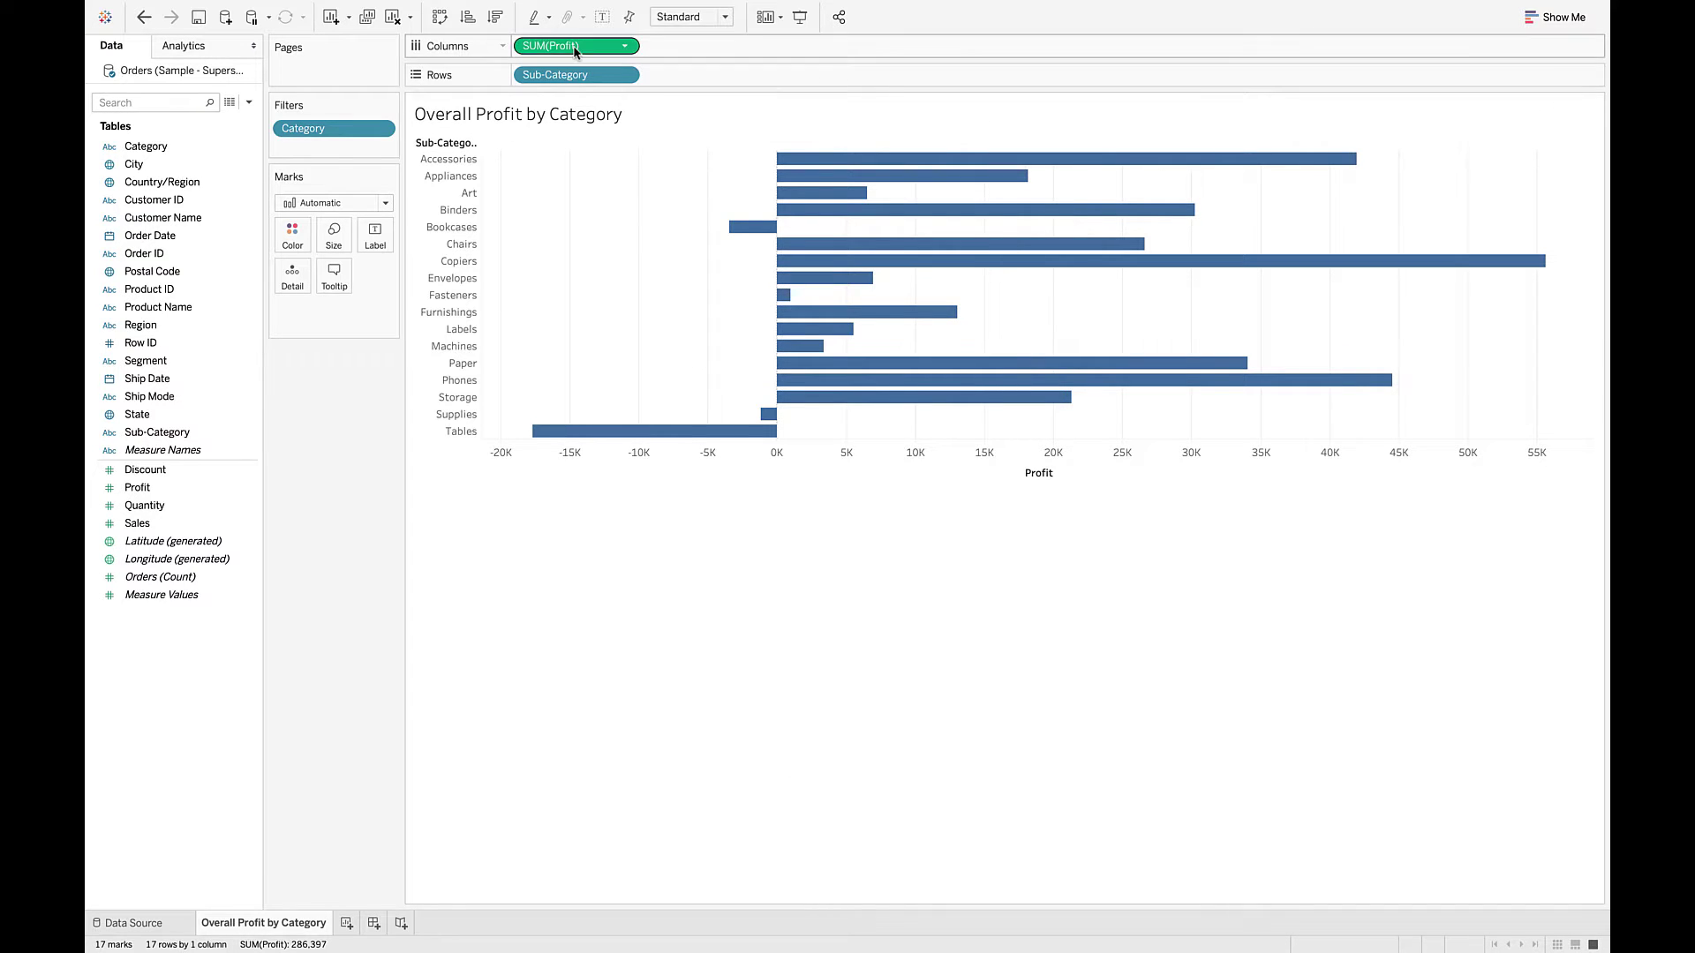
# Step: Sort the sub-categories by descending profit and show the Category filter beside the chart
pyautogui.click(470, 17)
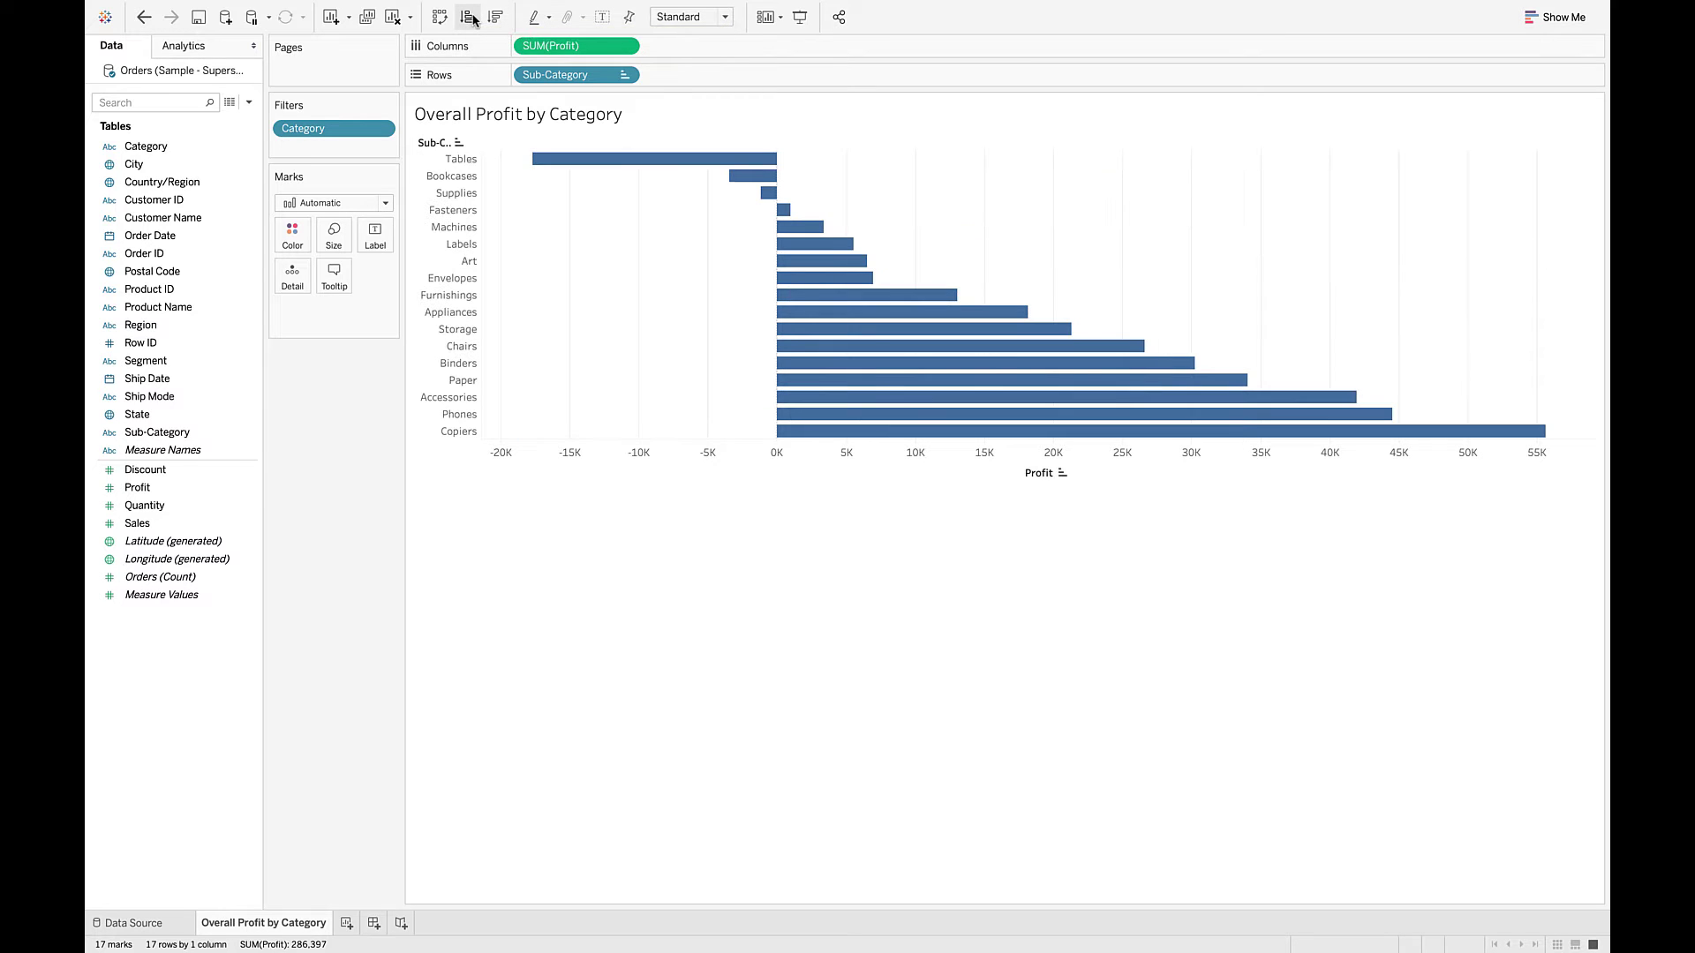
pyautogui.click(496, 18)
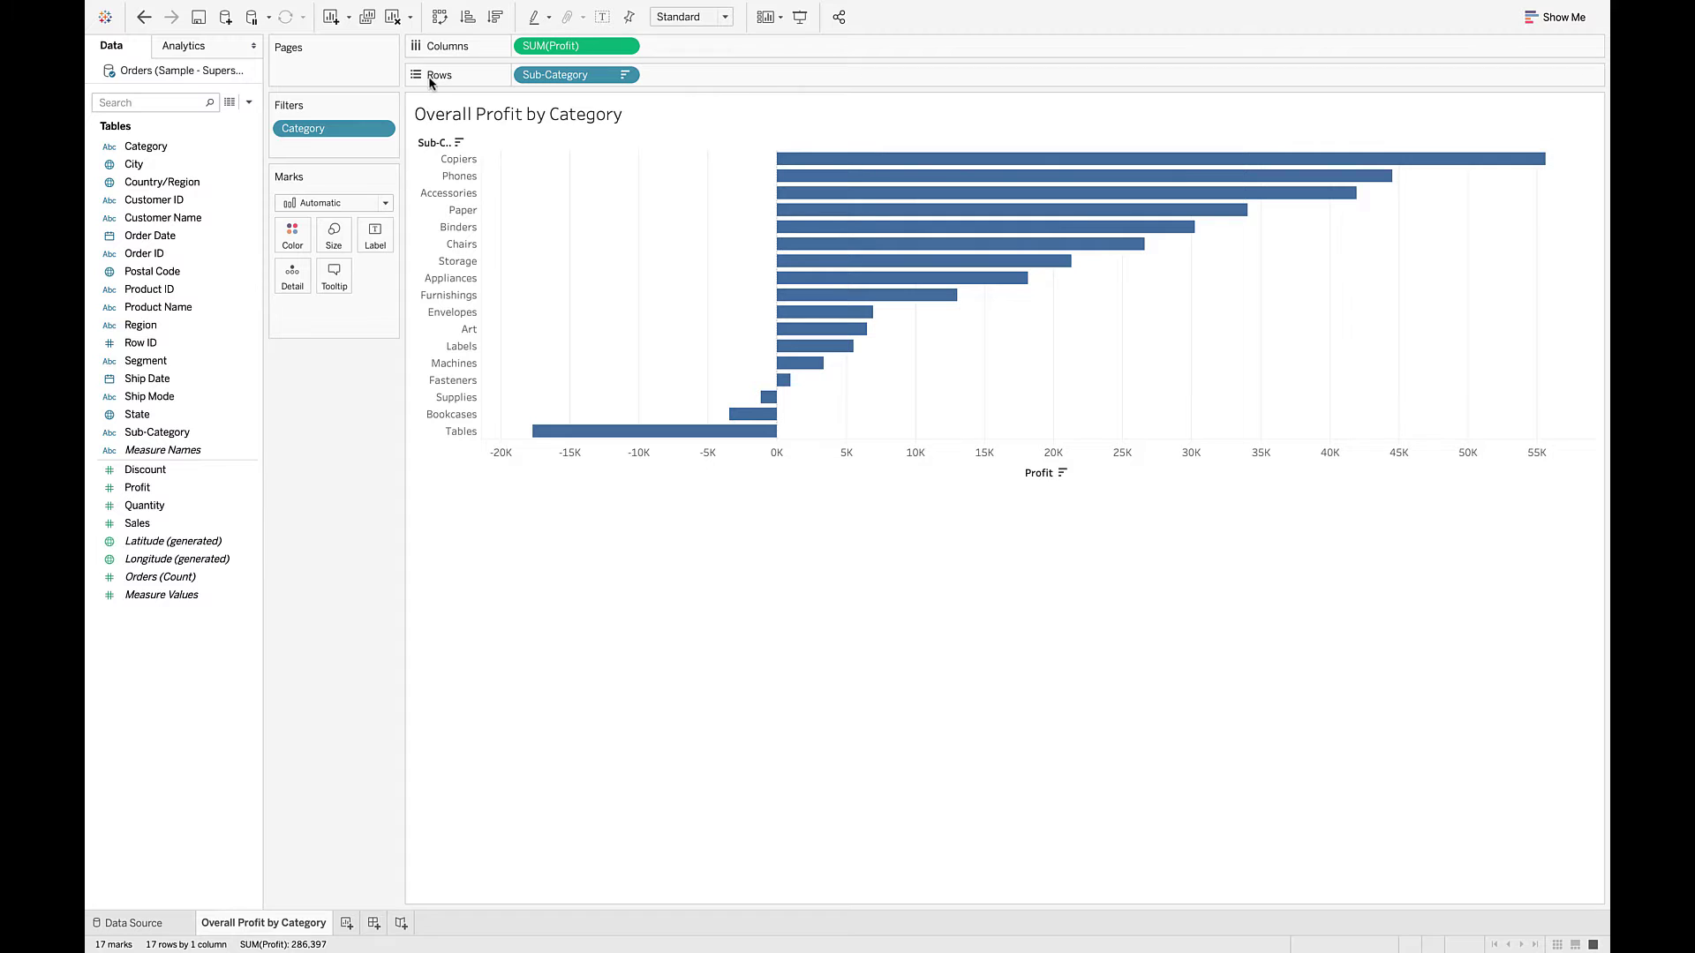
pyautogui.click(380, 130)
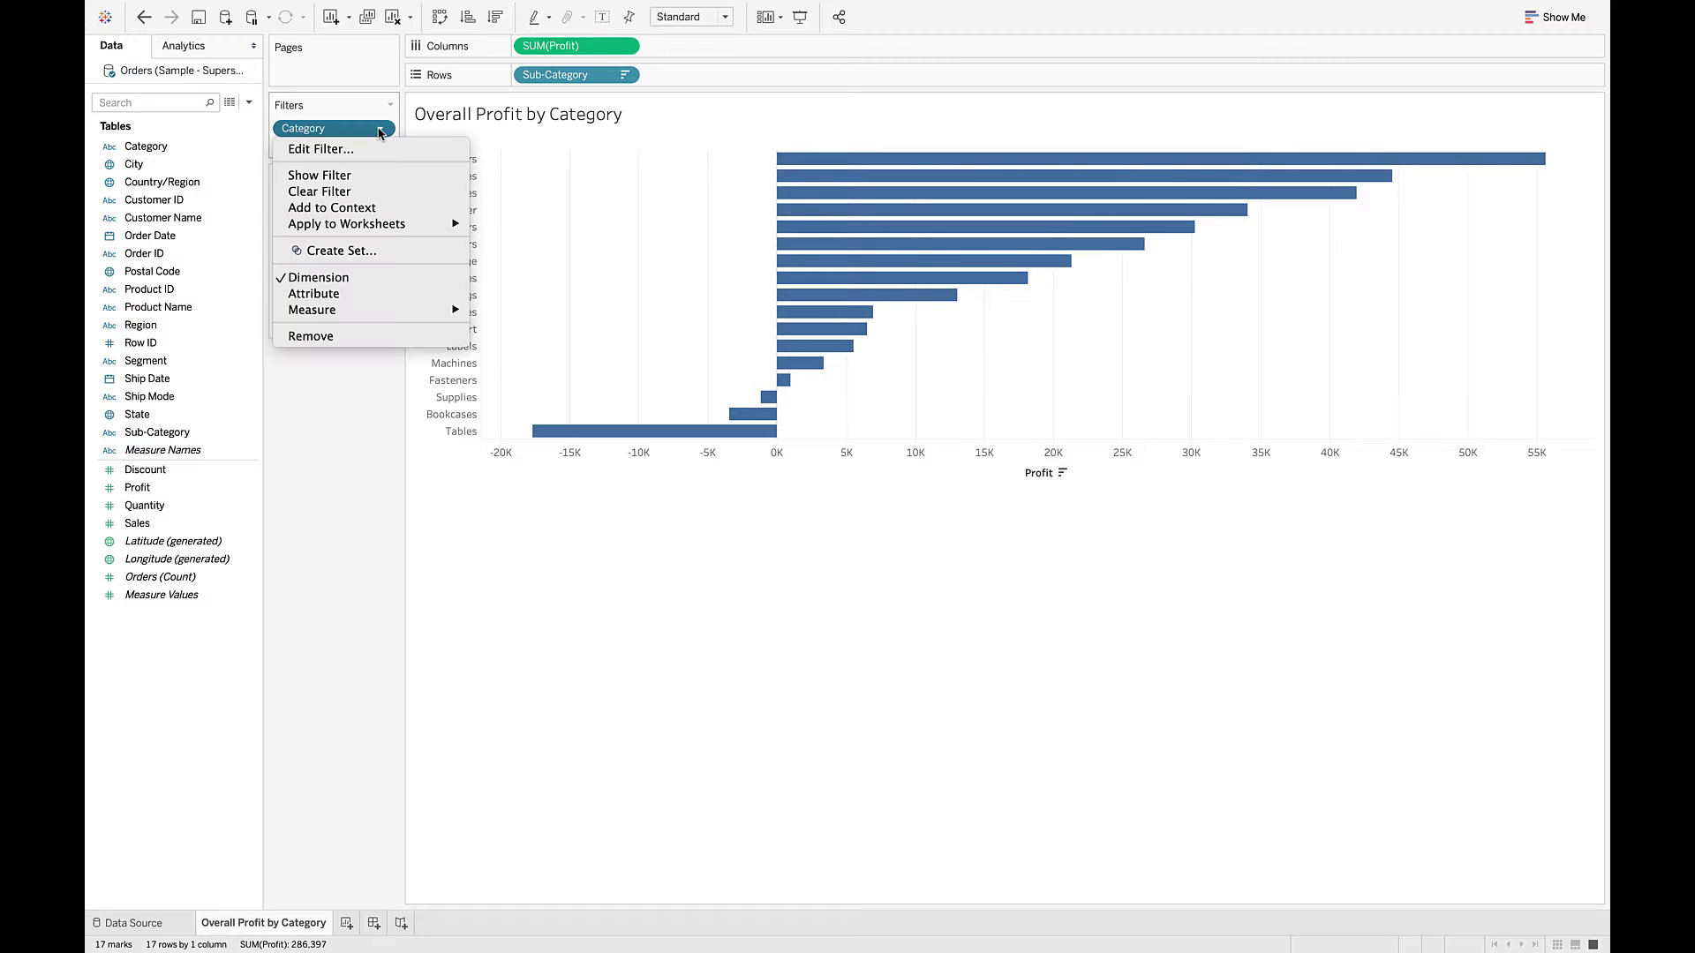
pyautogui.click(353, 177)
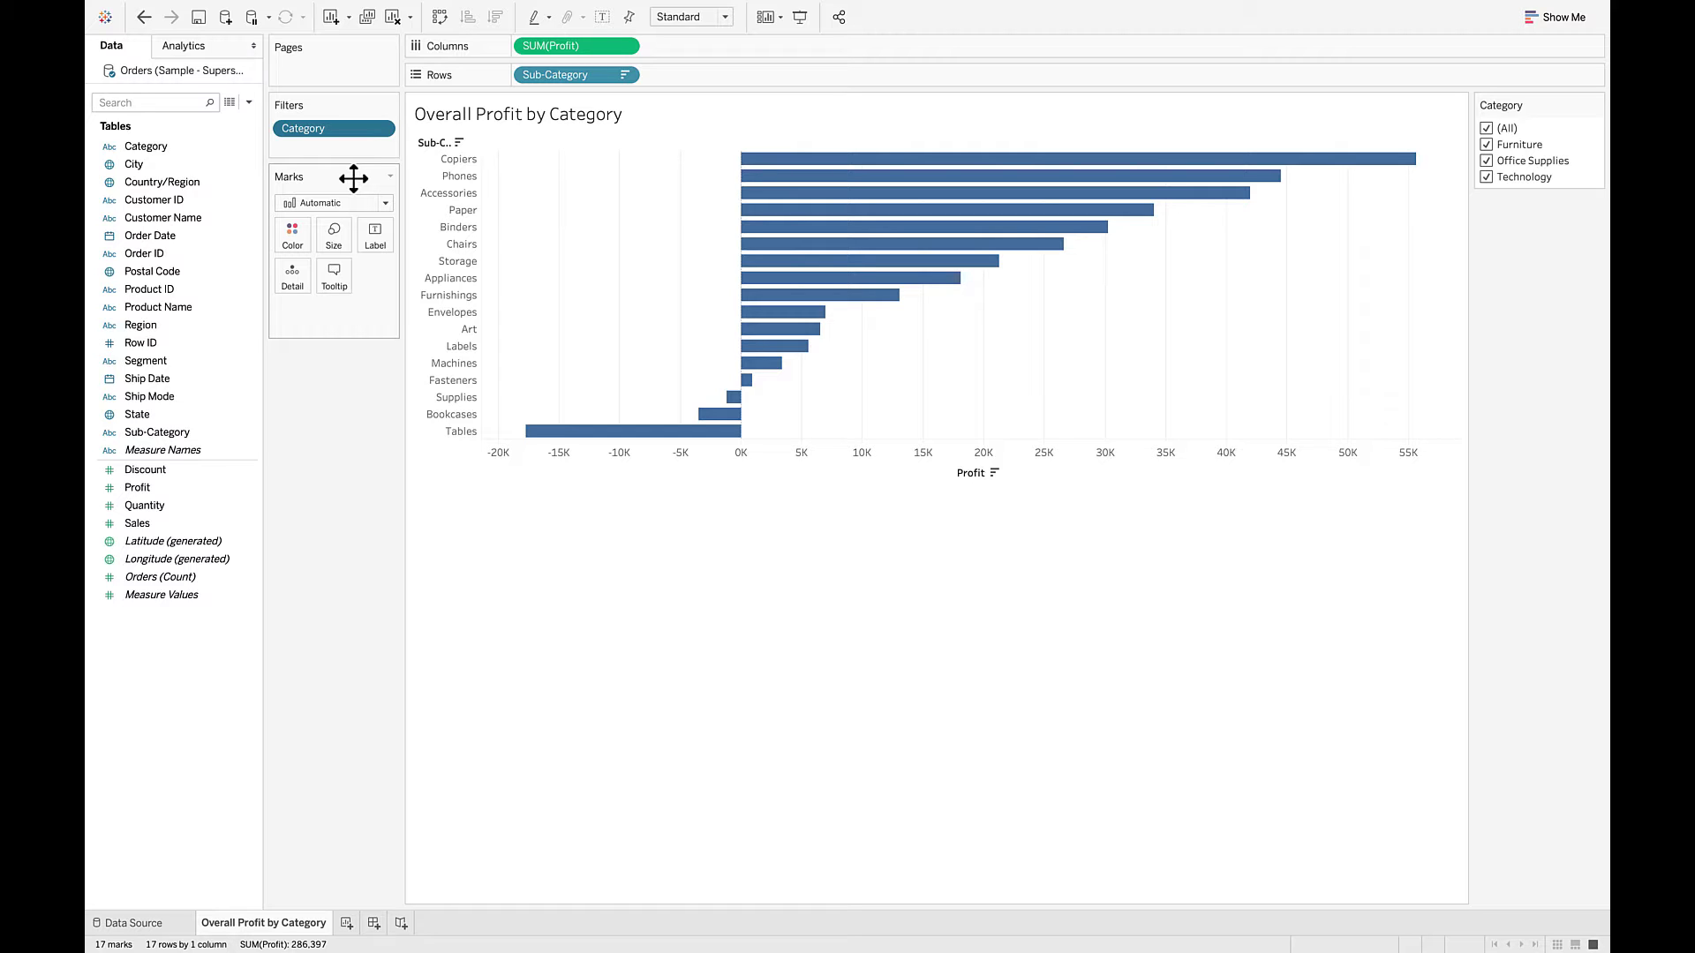
# Step: Try the Category filter with only Furniture and with only Office Supplies, and restore all categories
pyautogui.click(1486, 128)
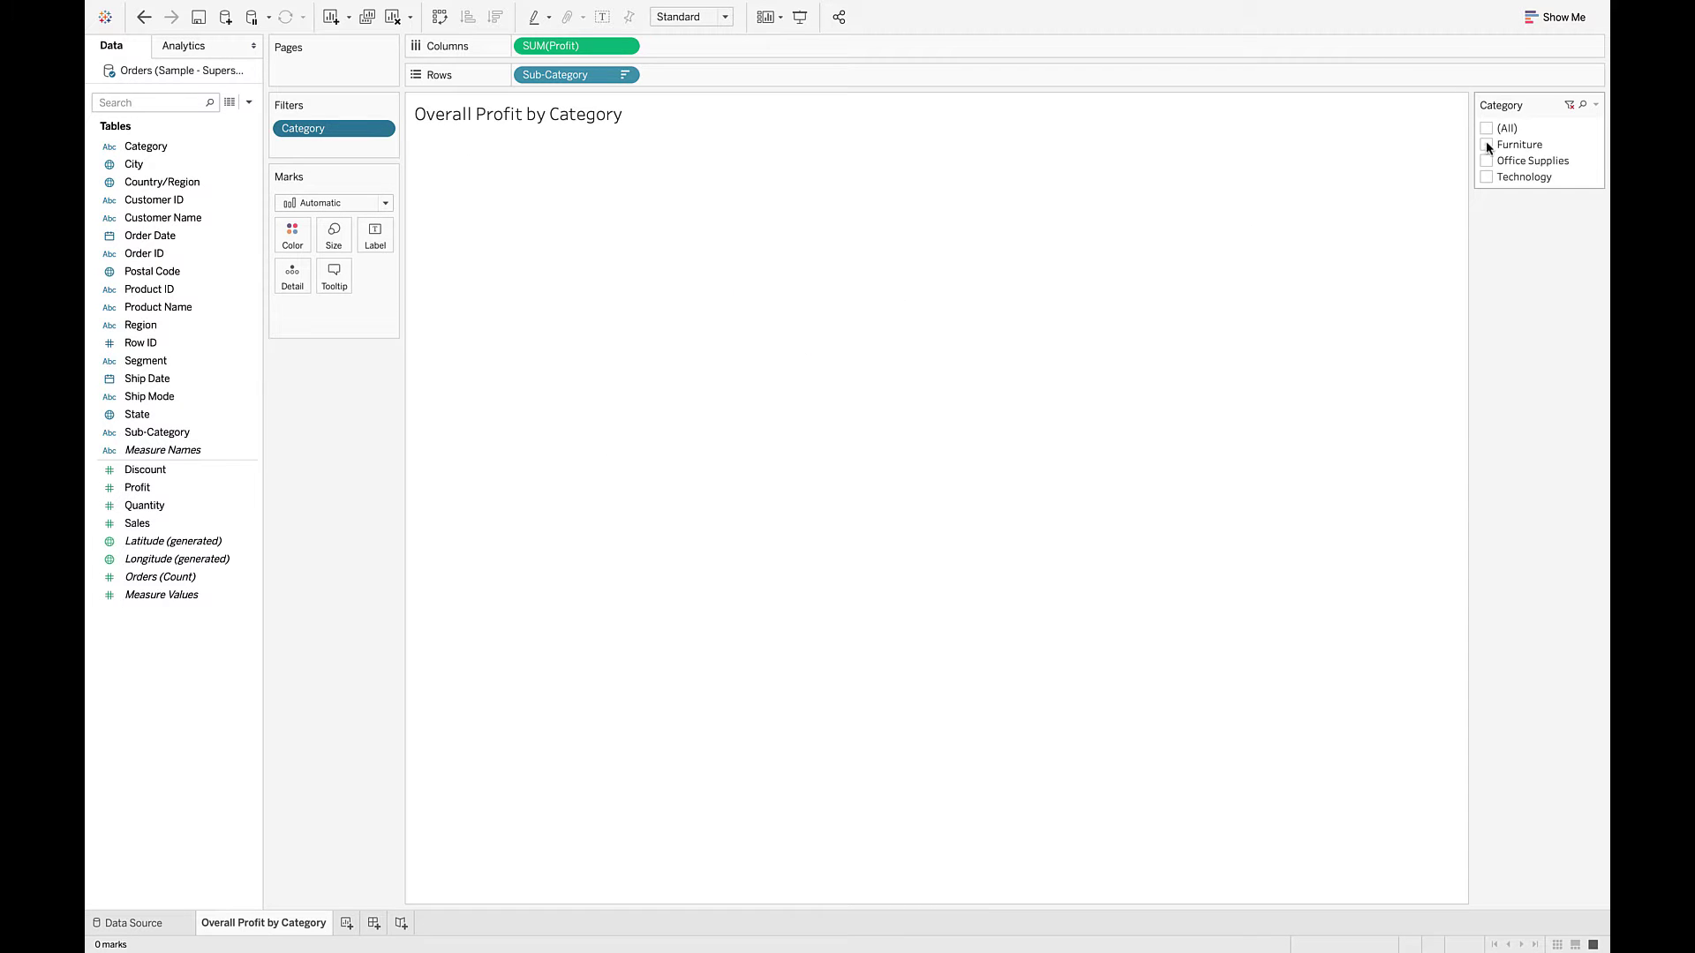
pyautogui.click(1486, 145)
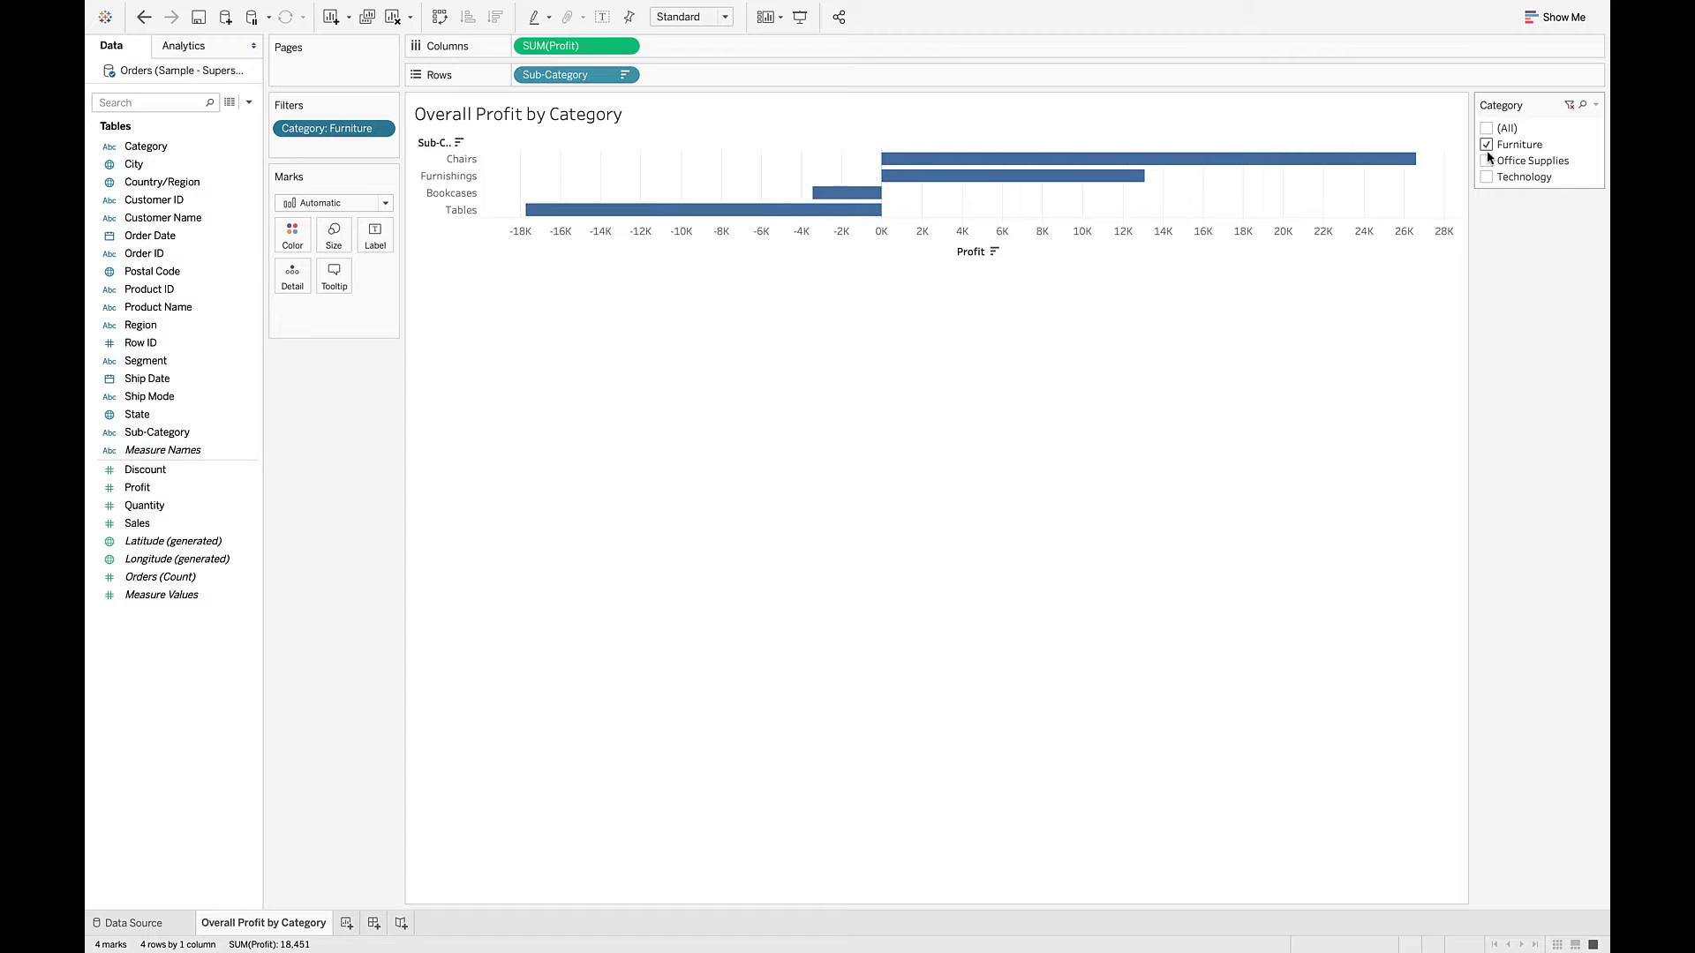
pyautogui.click(1487, 161)
pyautogui.click(1487, 145)
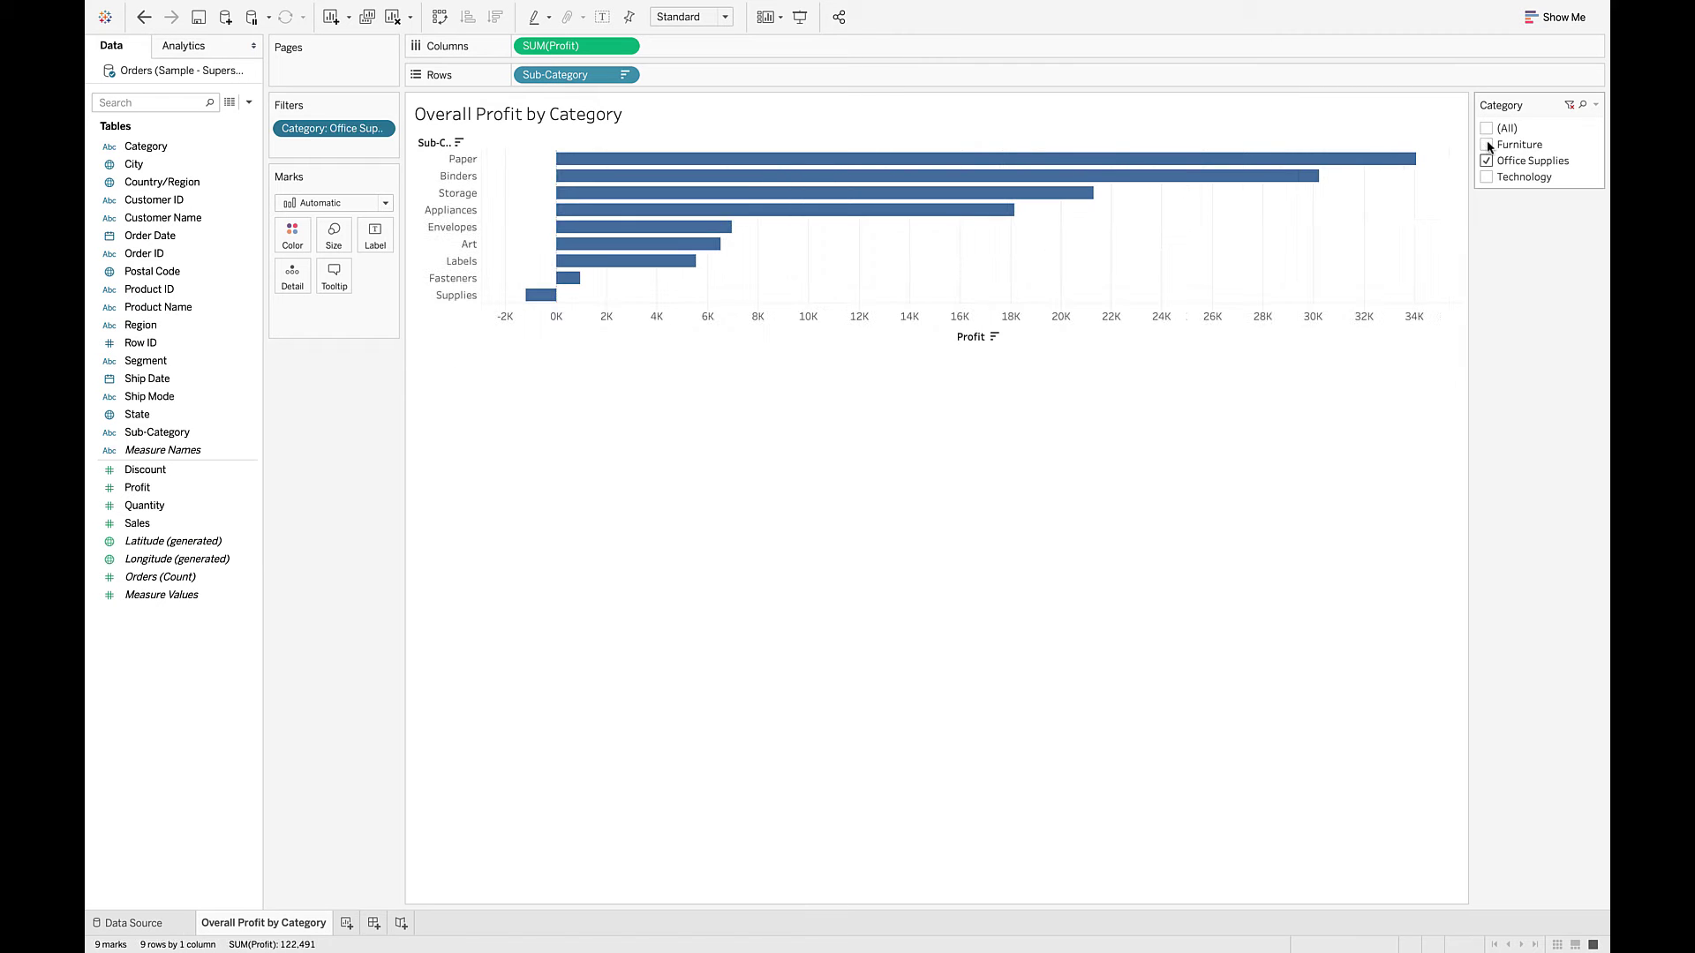
pyautogui.click(1487, 128)
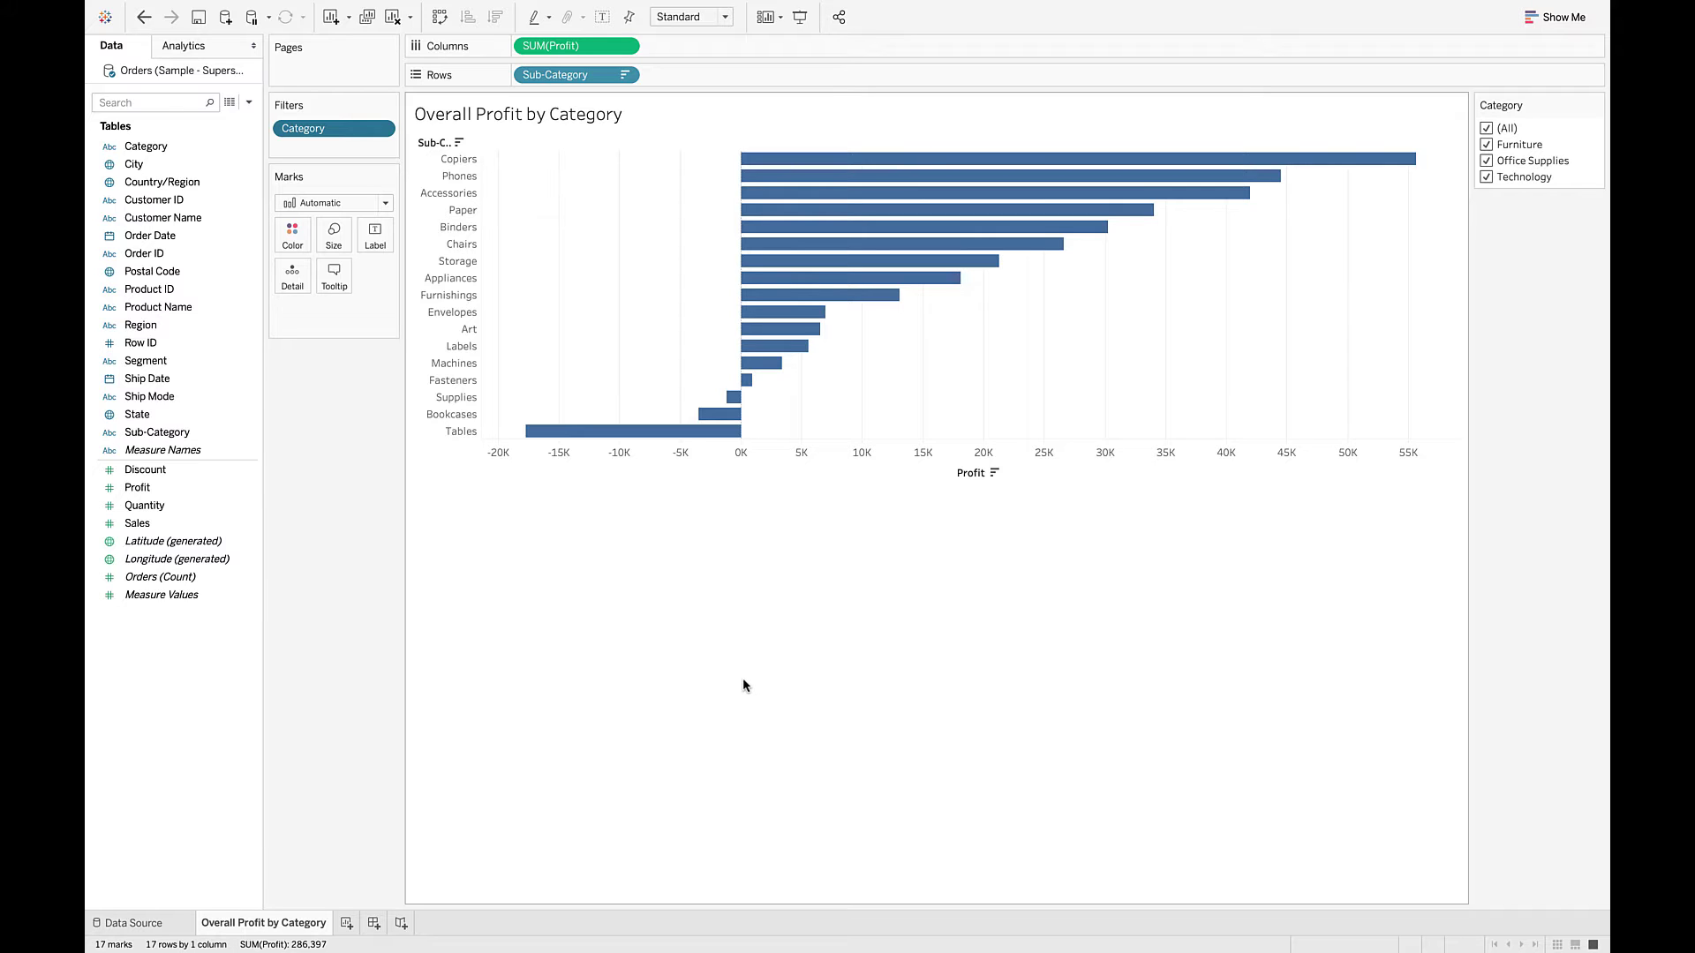
# Step: Inspect the profit details of the Tables and Supplies bars
pyautogui.moveTo(653, 441)
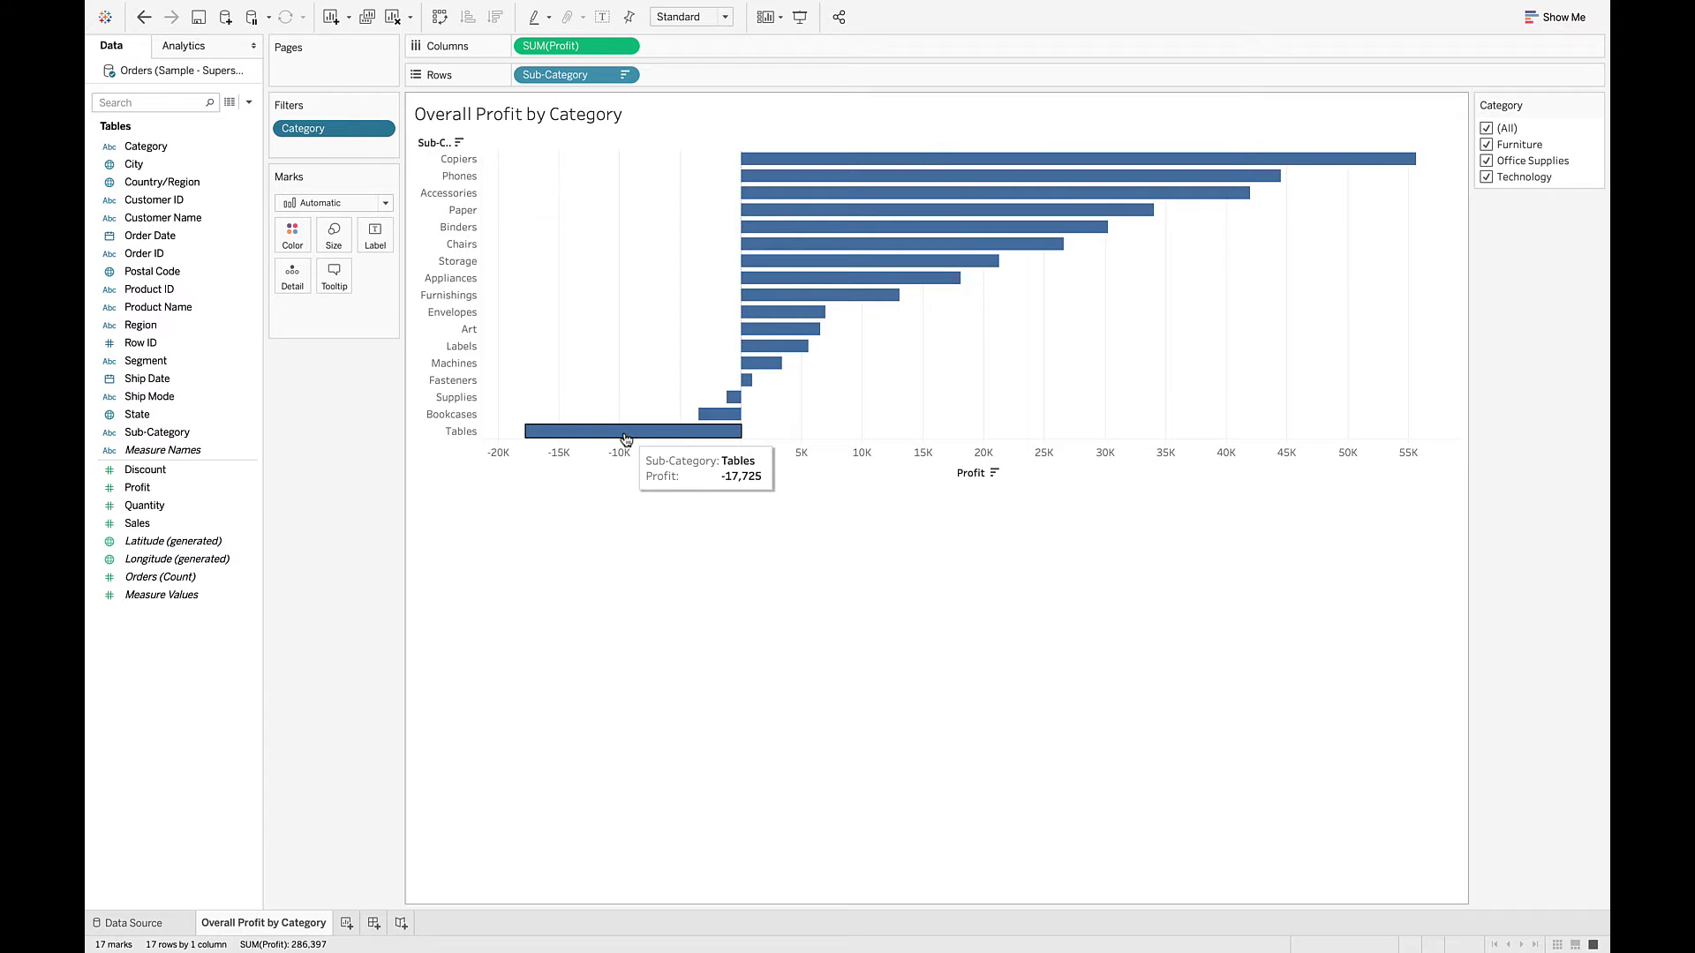
pyautogui.moveTo(732, 403)
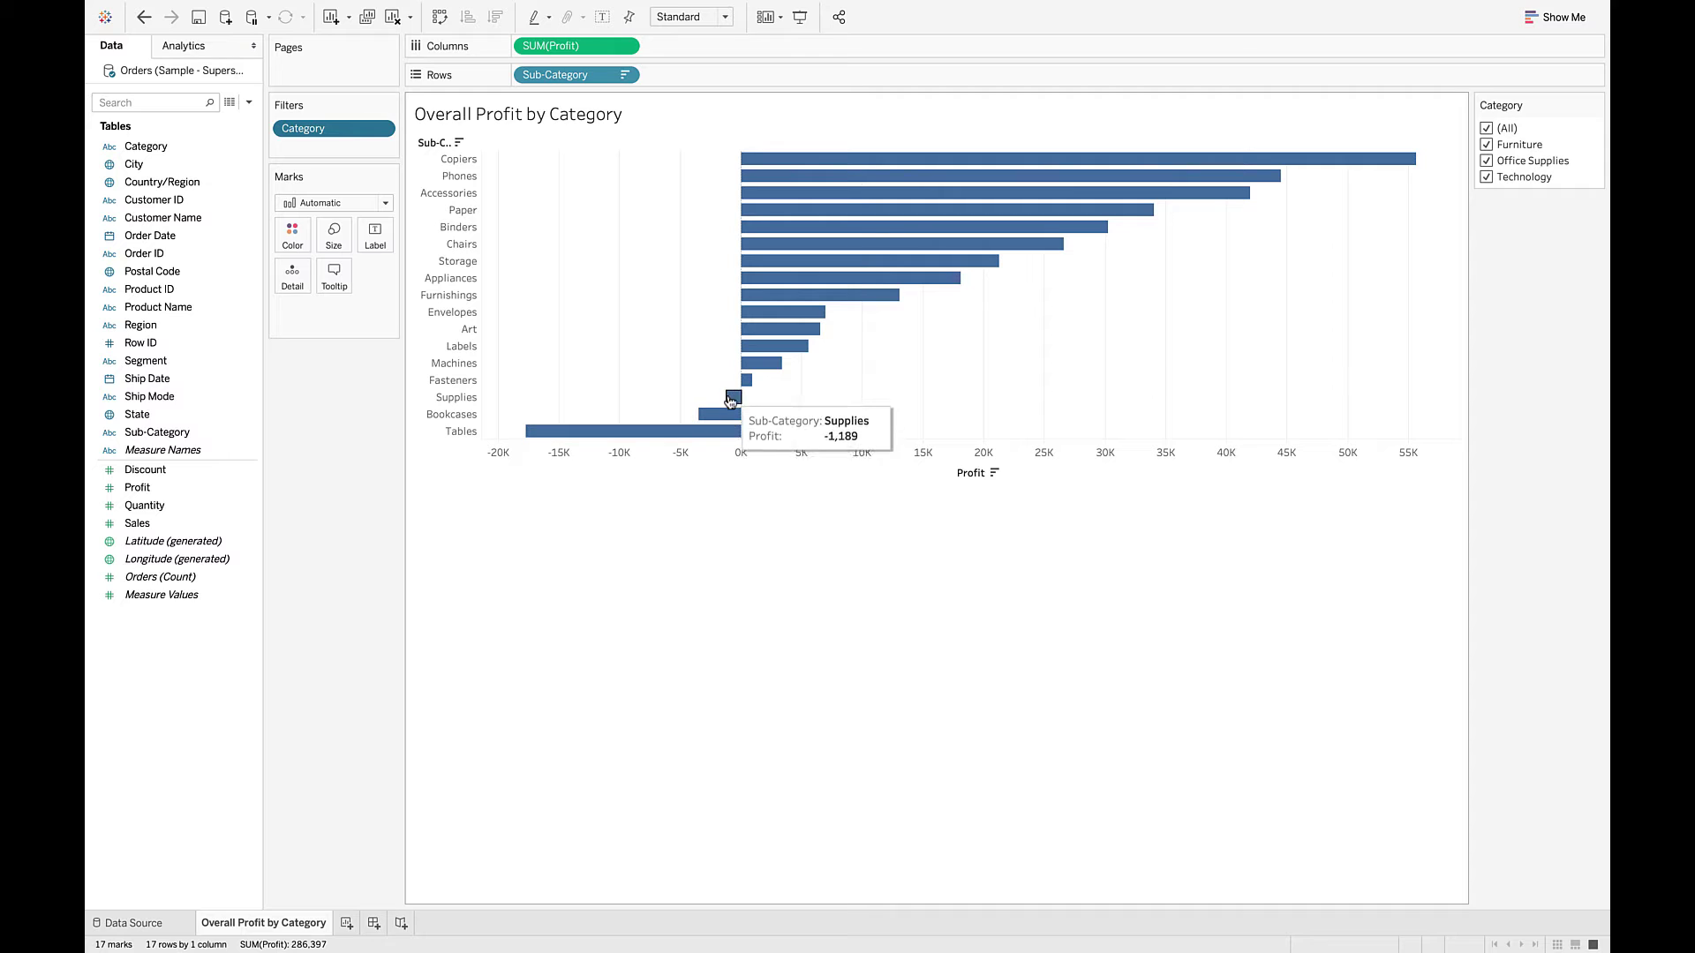
# Step: Add a new worksheet and name it "Top 10 Least Profitable Products"
pyautogui.click(347, 924)
pyautogui.doubleClick(350, 927)
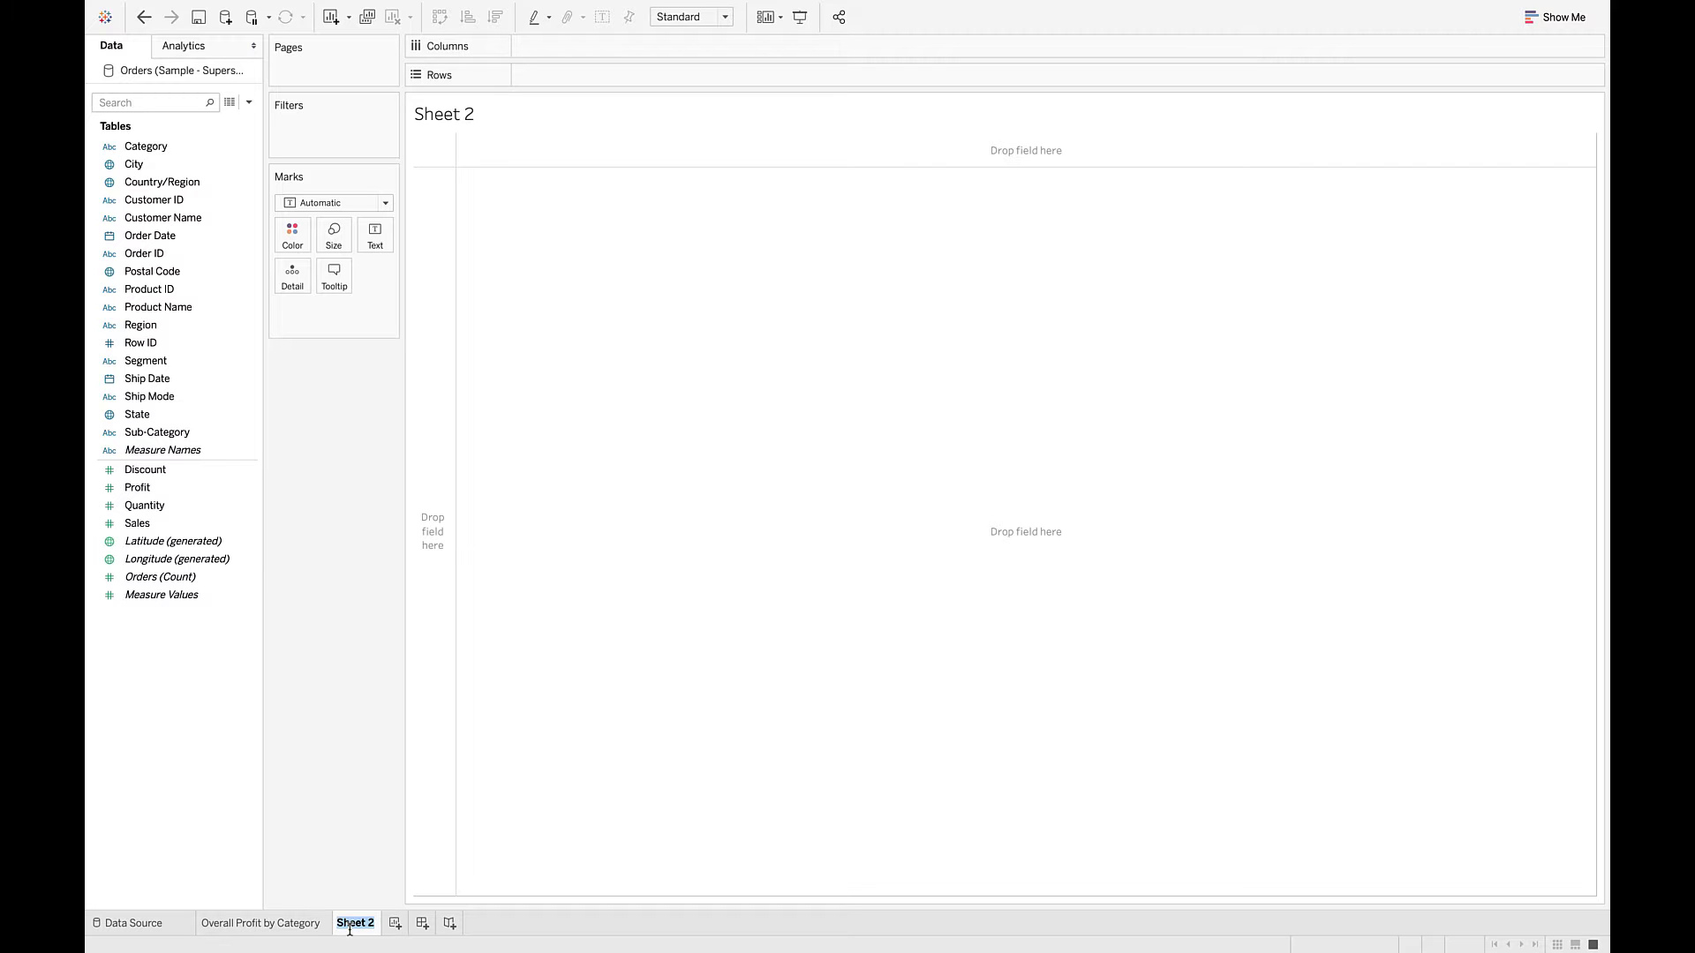
pyautogui.write('Top 10 least pr')
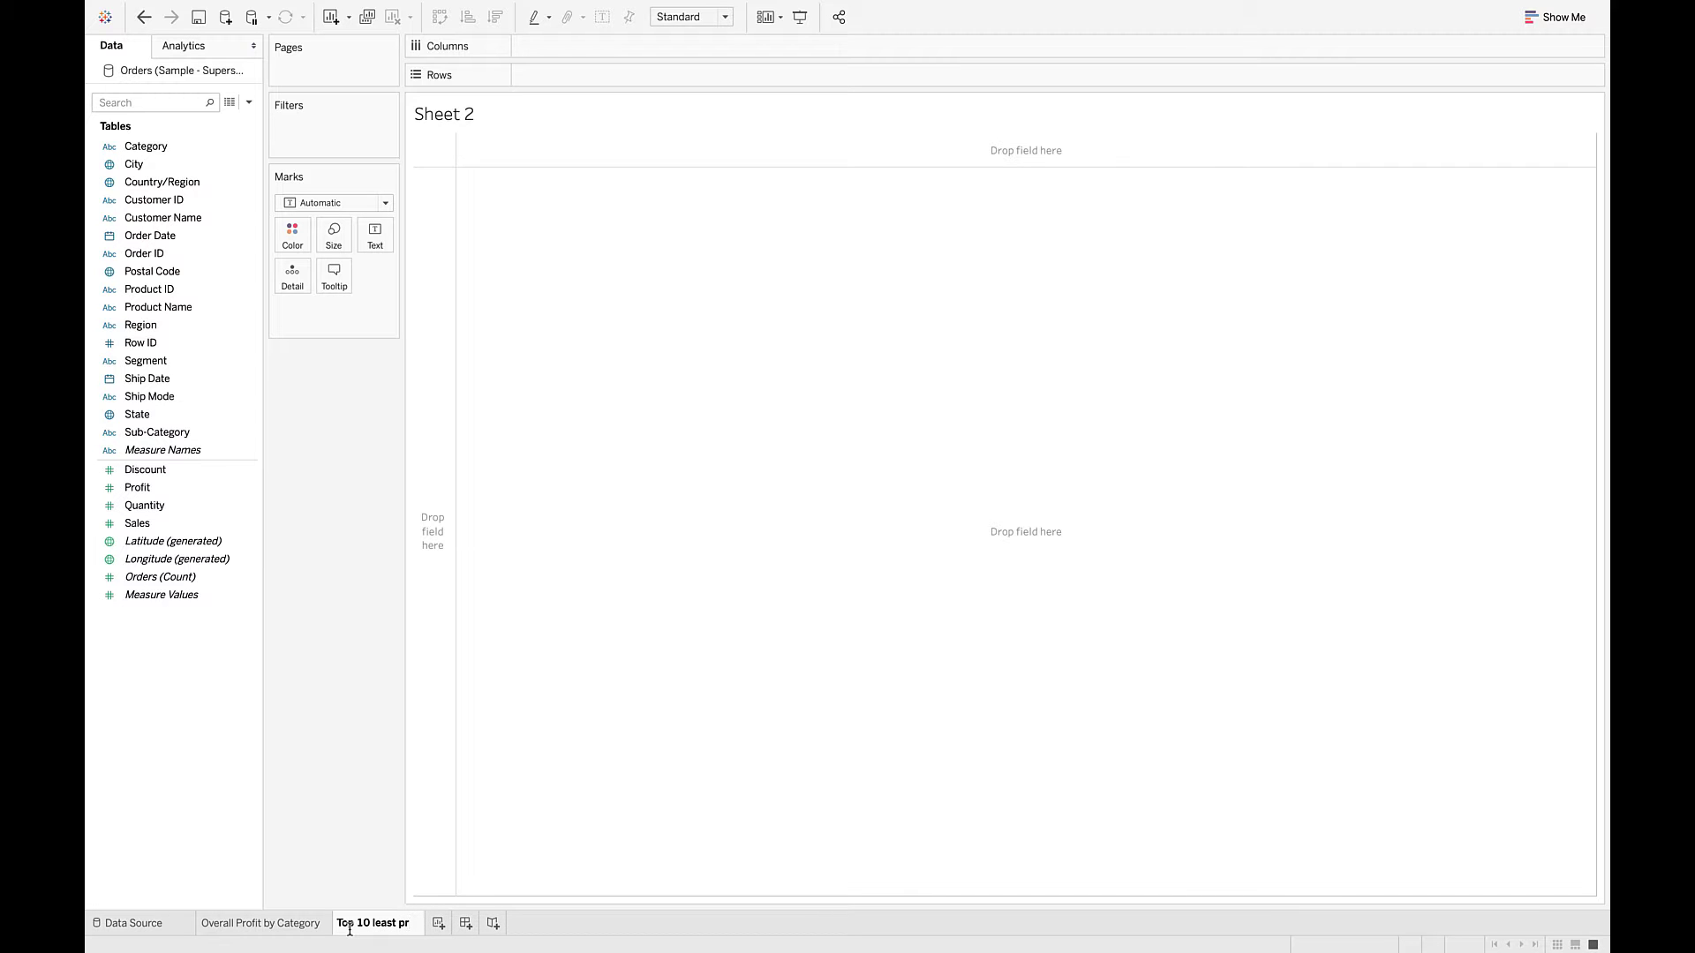
pyautogui.press('BackSpace')
pyautogui.press('BackSpace')
pyautogui.press('BackSpace')
pyautogui.press('BackSpace')
pyautogui.press('BackSpace')
pyautogui.press('BackSpace')
pyautogui.press('BackSpace')
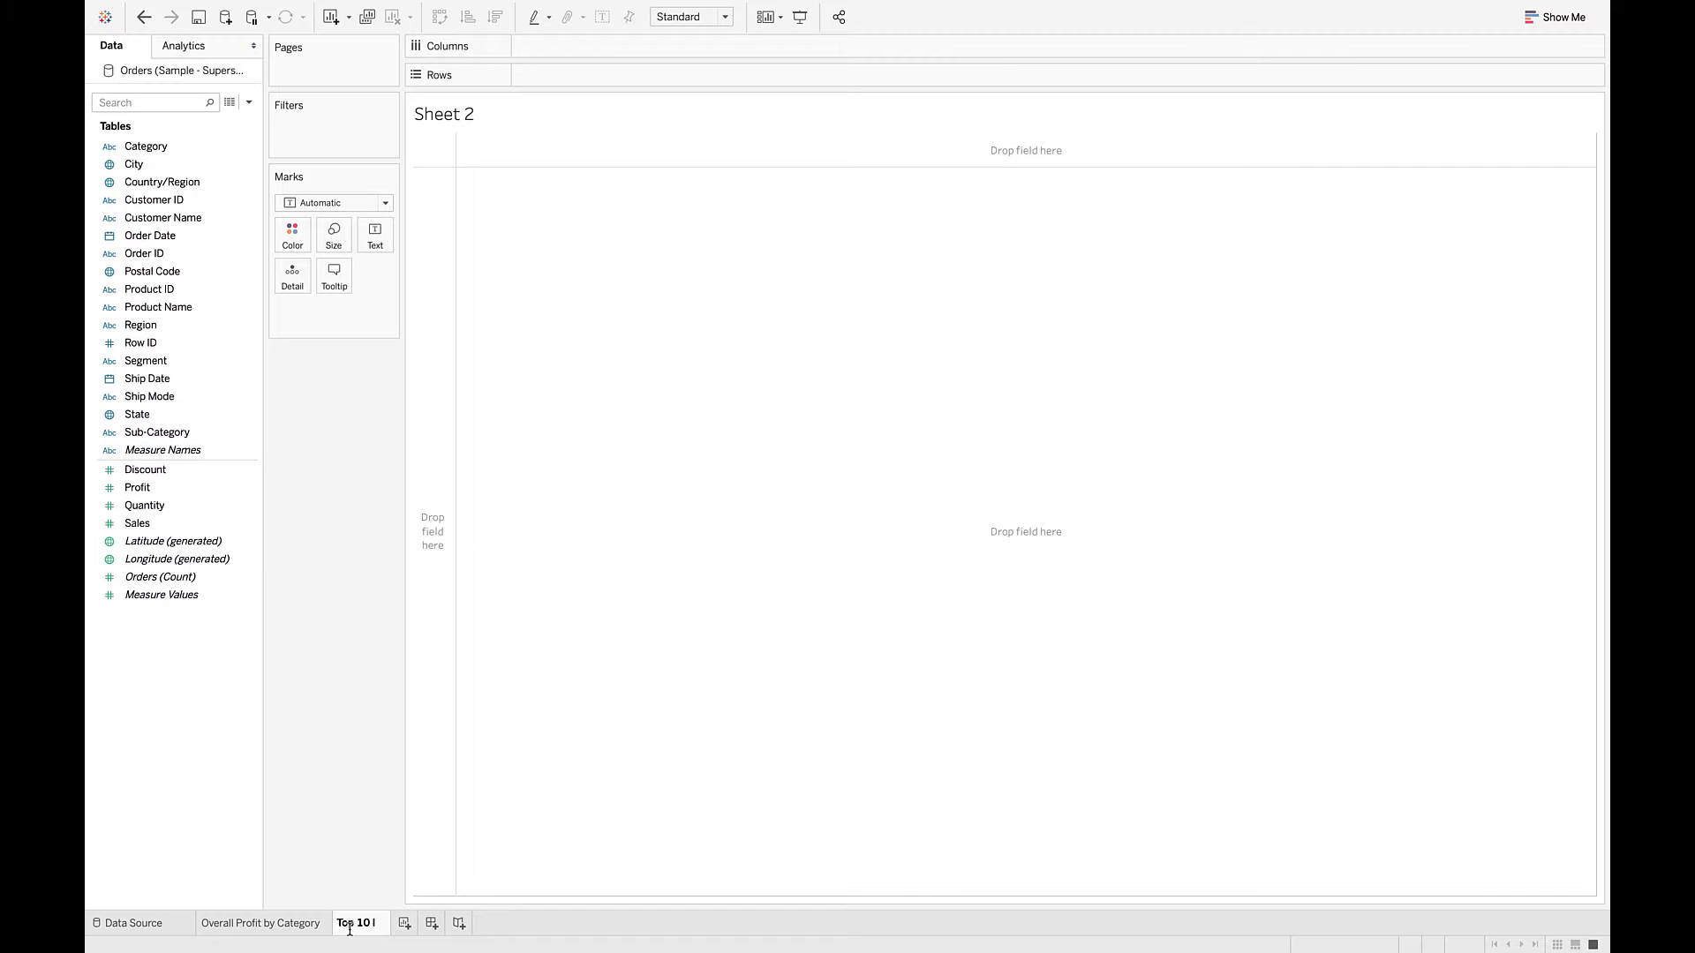
pyautogui.write('Least profi')
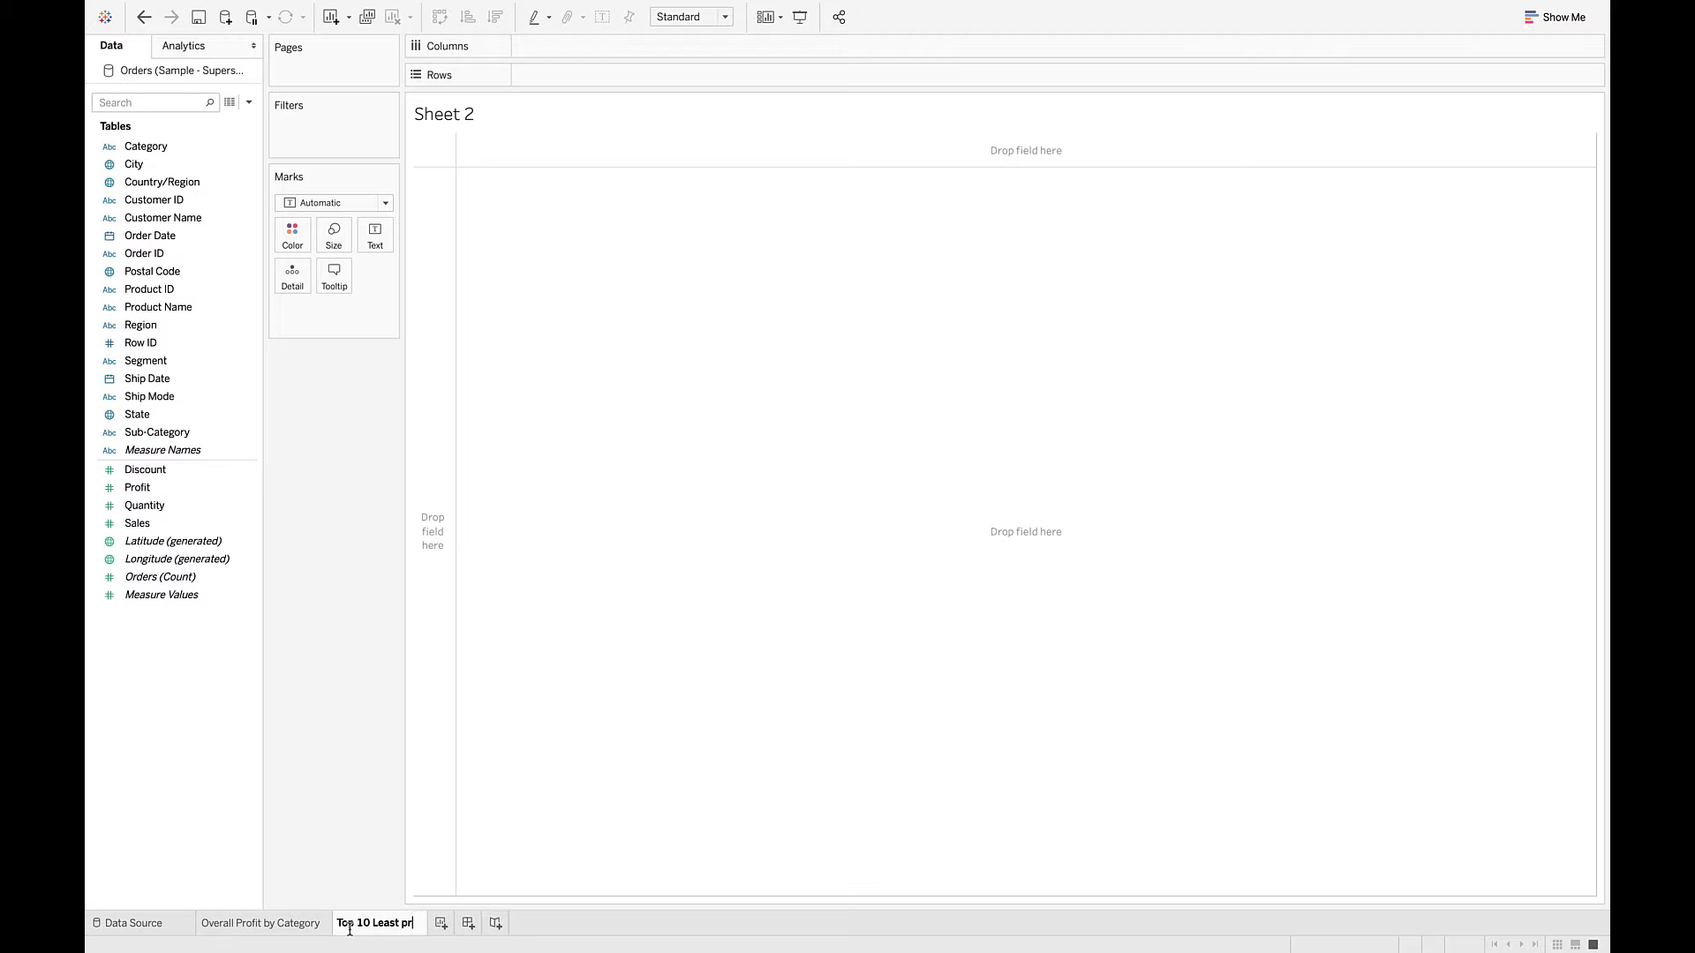
pyautogui.press('BackSpace')
pyautogui.press('BackSpace')
pyautogui.press('BackSpace')
pyautogui.press('BackSpace')
pyautogui.press('BackSpace')
pyautogui.write('Profitable ')
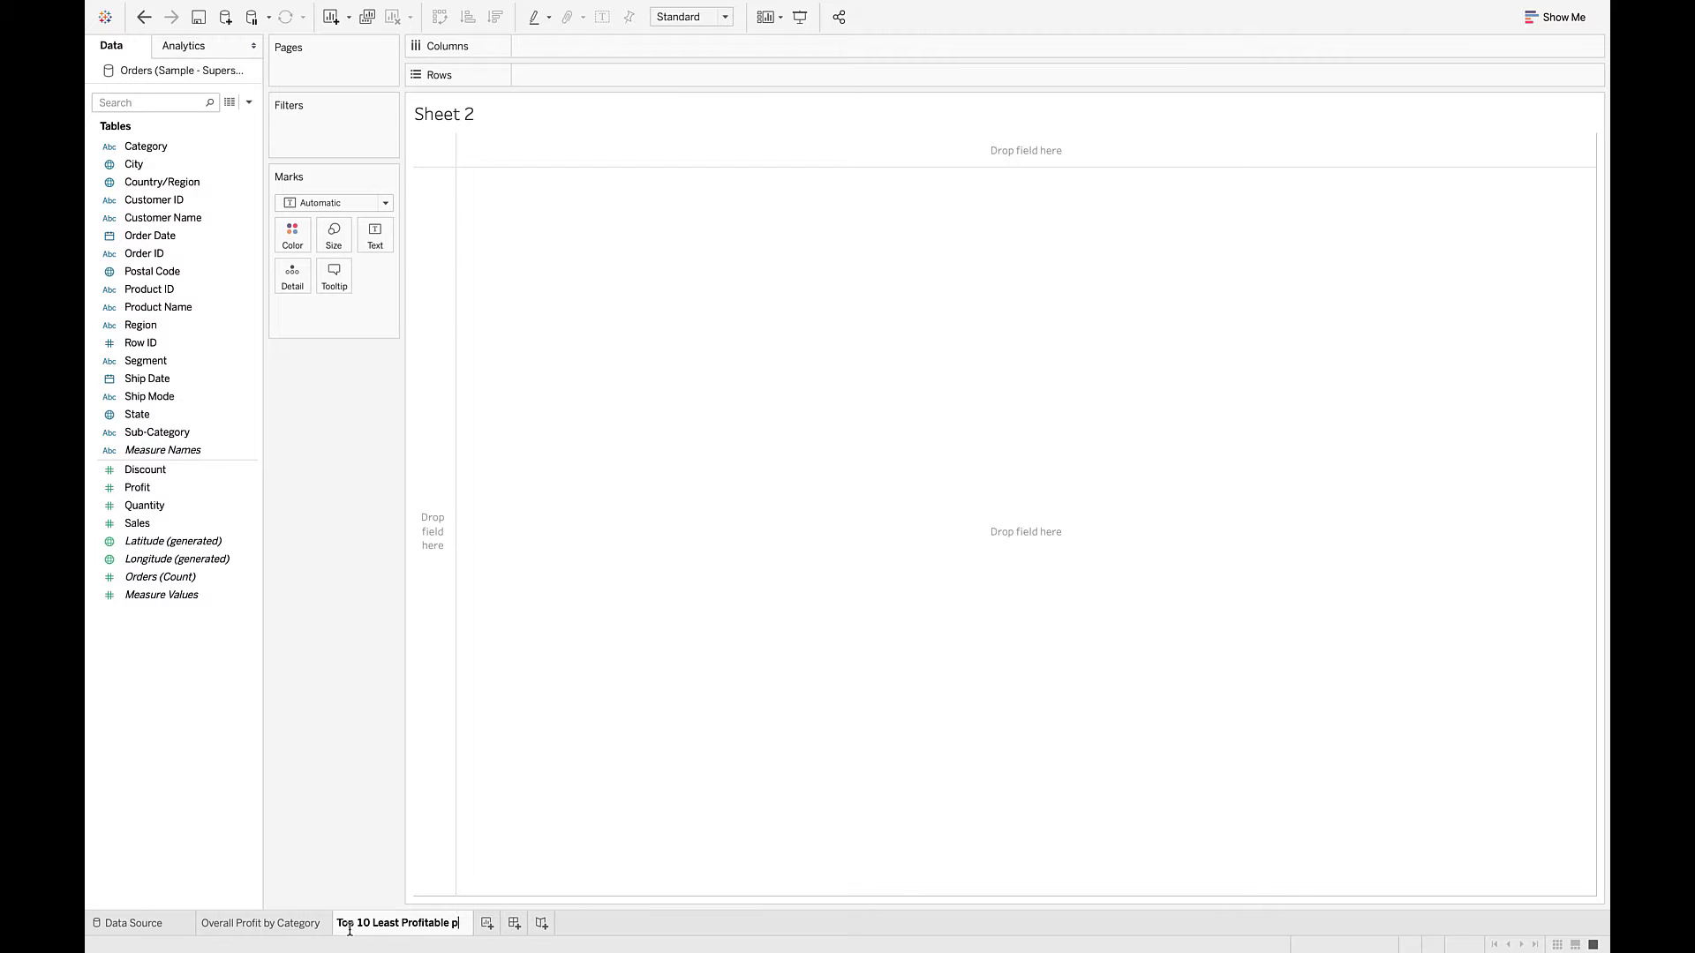
pyautogui.write('Products')
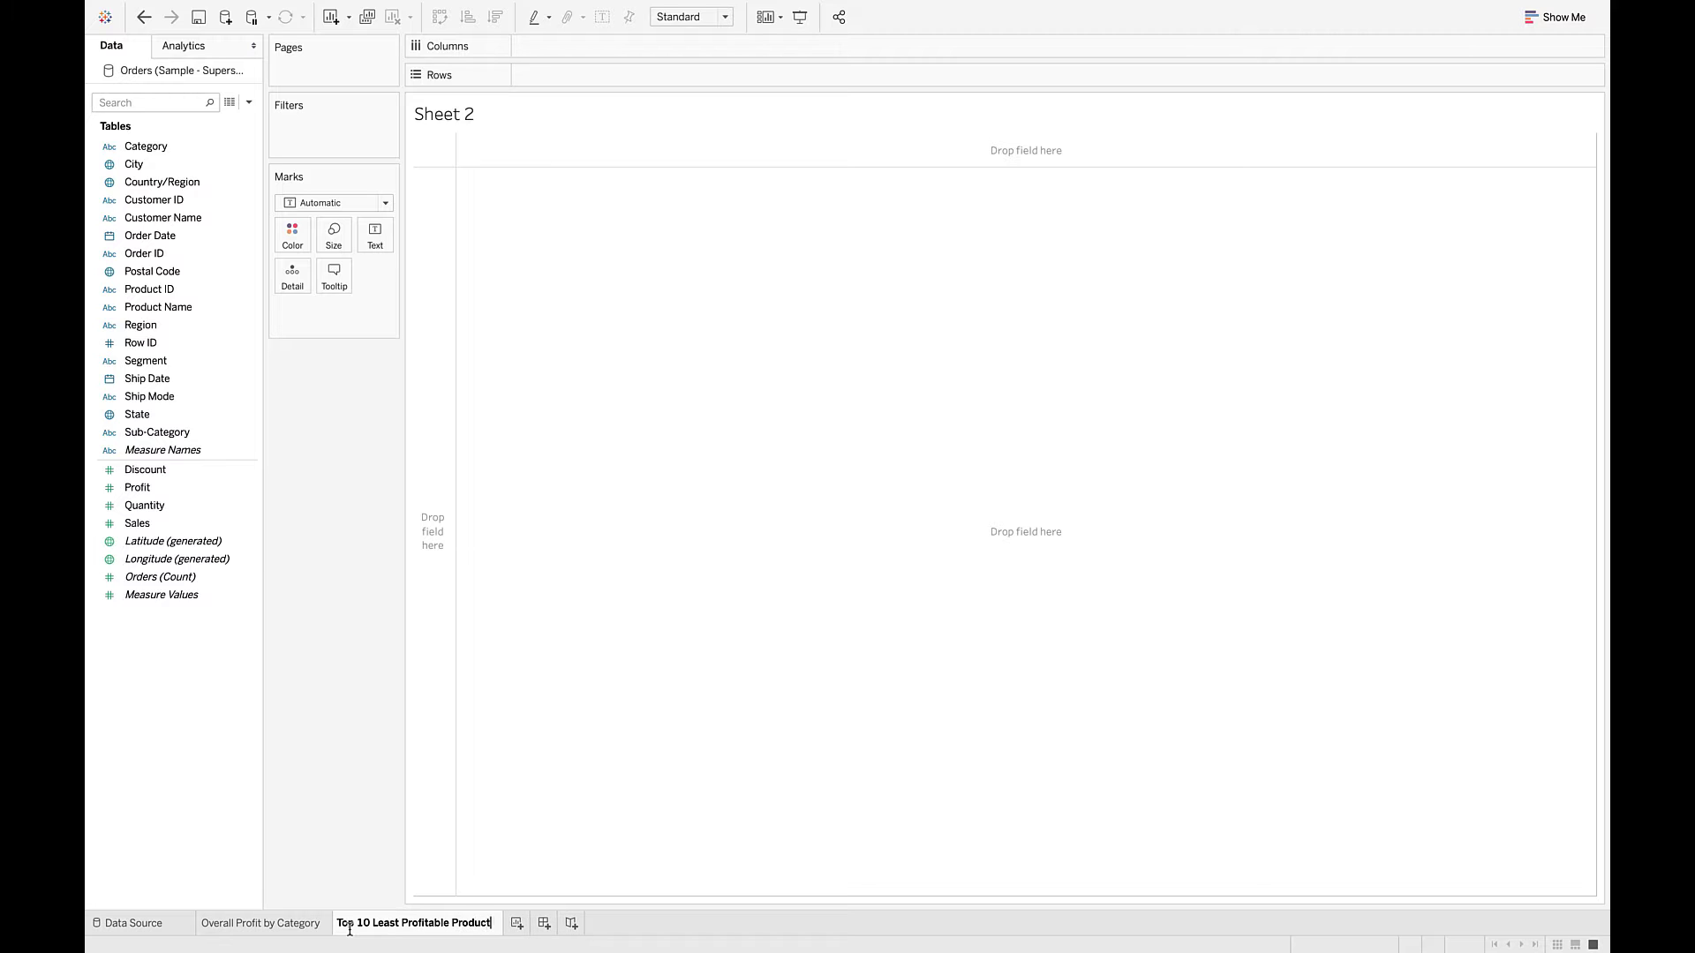
pyautogui.press('Return')
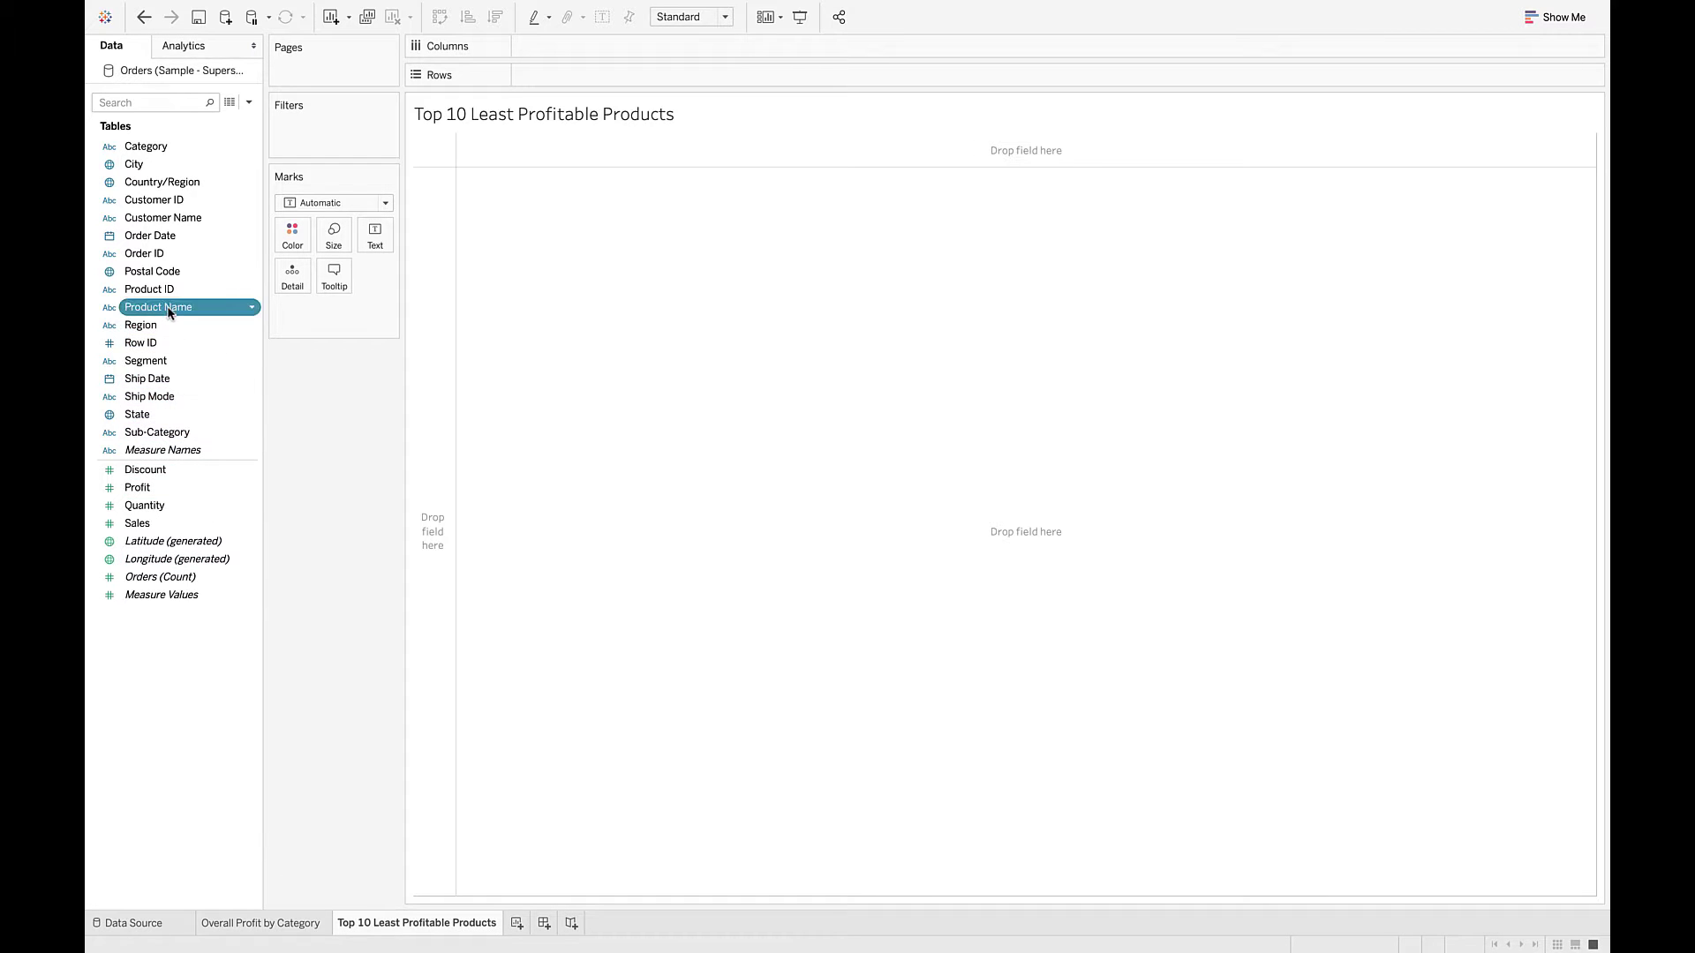
# Step: Build a bar chart with Product Name in rows and the sum of Profit in columns
pyautogui.moveTo(168, 307); pyautogui.dragTo(558, 78)
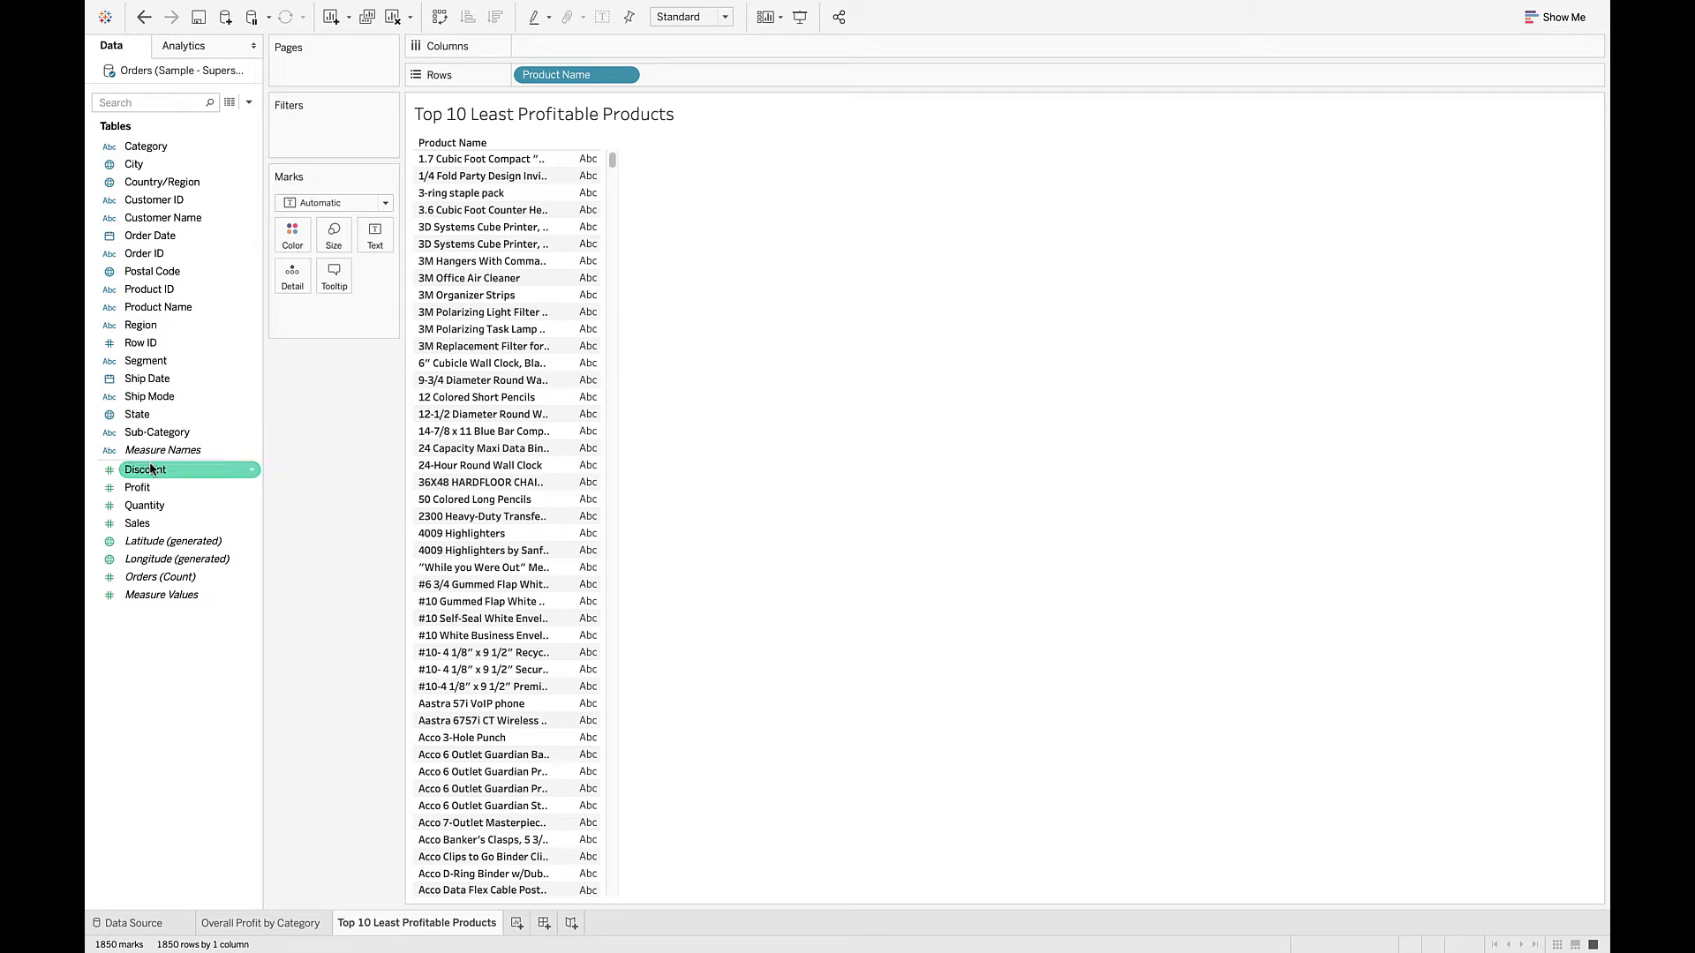
pyautogui.moveTo(139, 488); pyautogui.dragTo(557, 46)
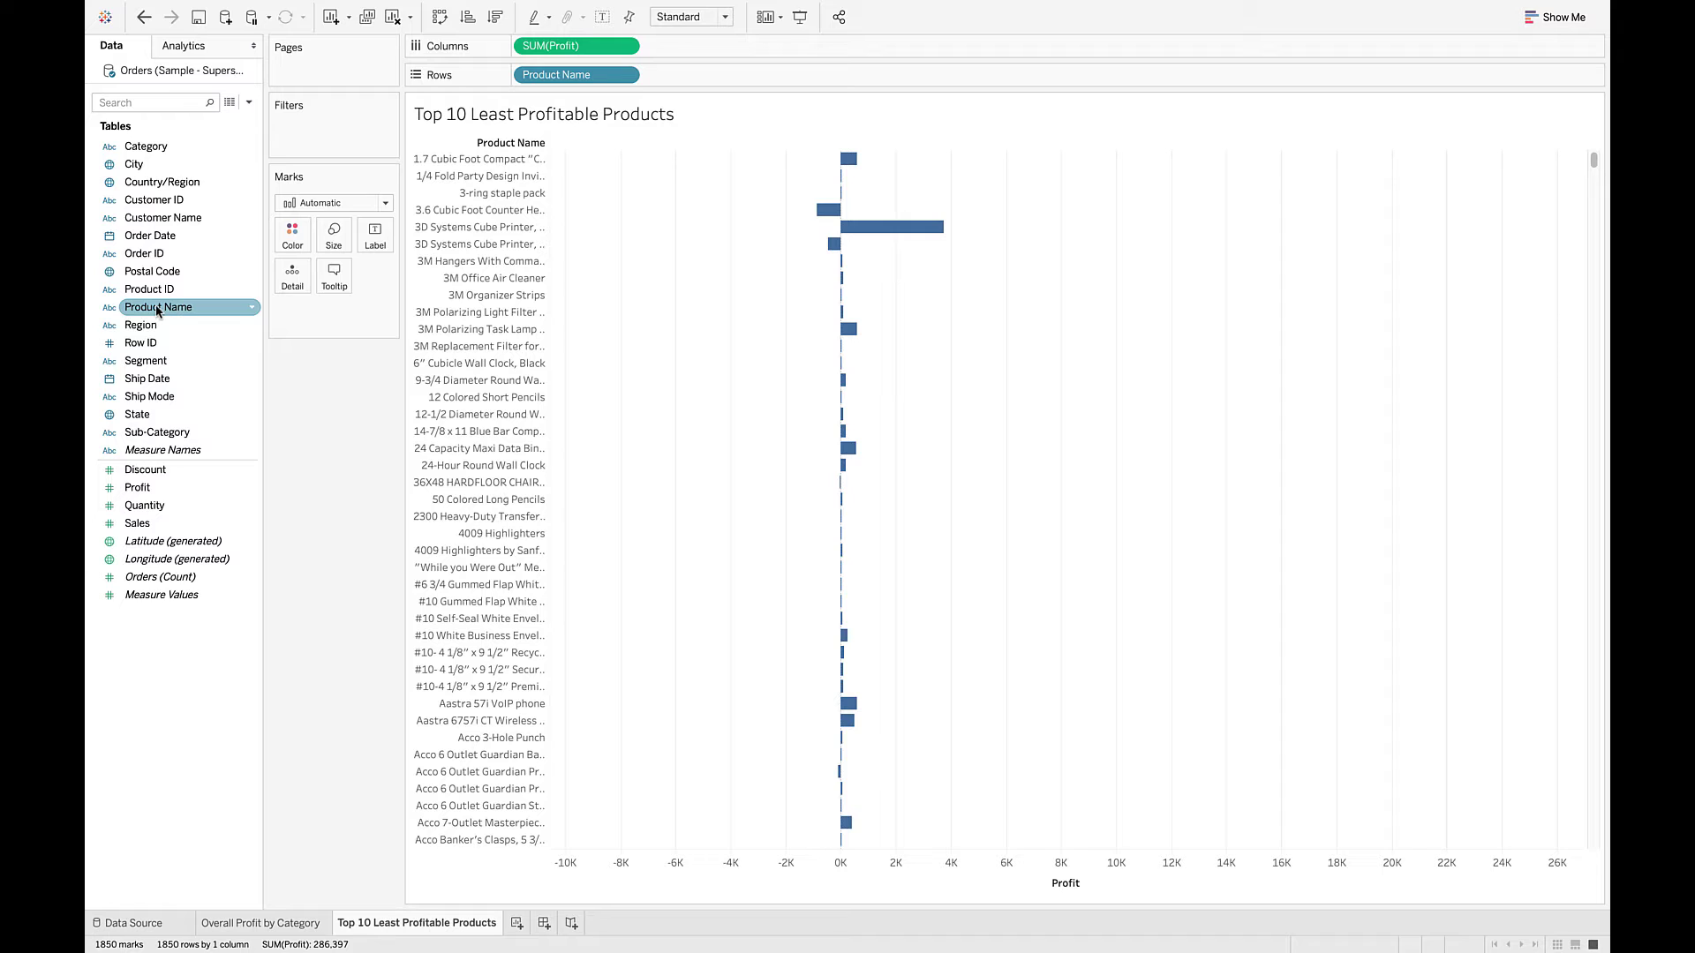
# Step: Filter Product Name with a by-field limit set to the bottom 10 products by the sum of Profit
pyautogui.moveTo(157, 309); pyautogui.dragTo(307, 116)
pyautogui.moveTo(162, 311); pyautogui.dragTo(311, 141)
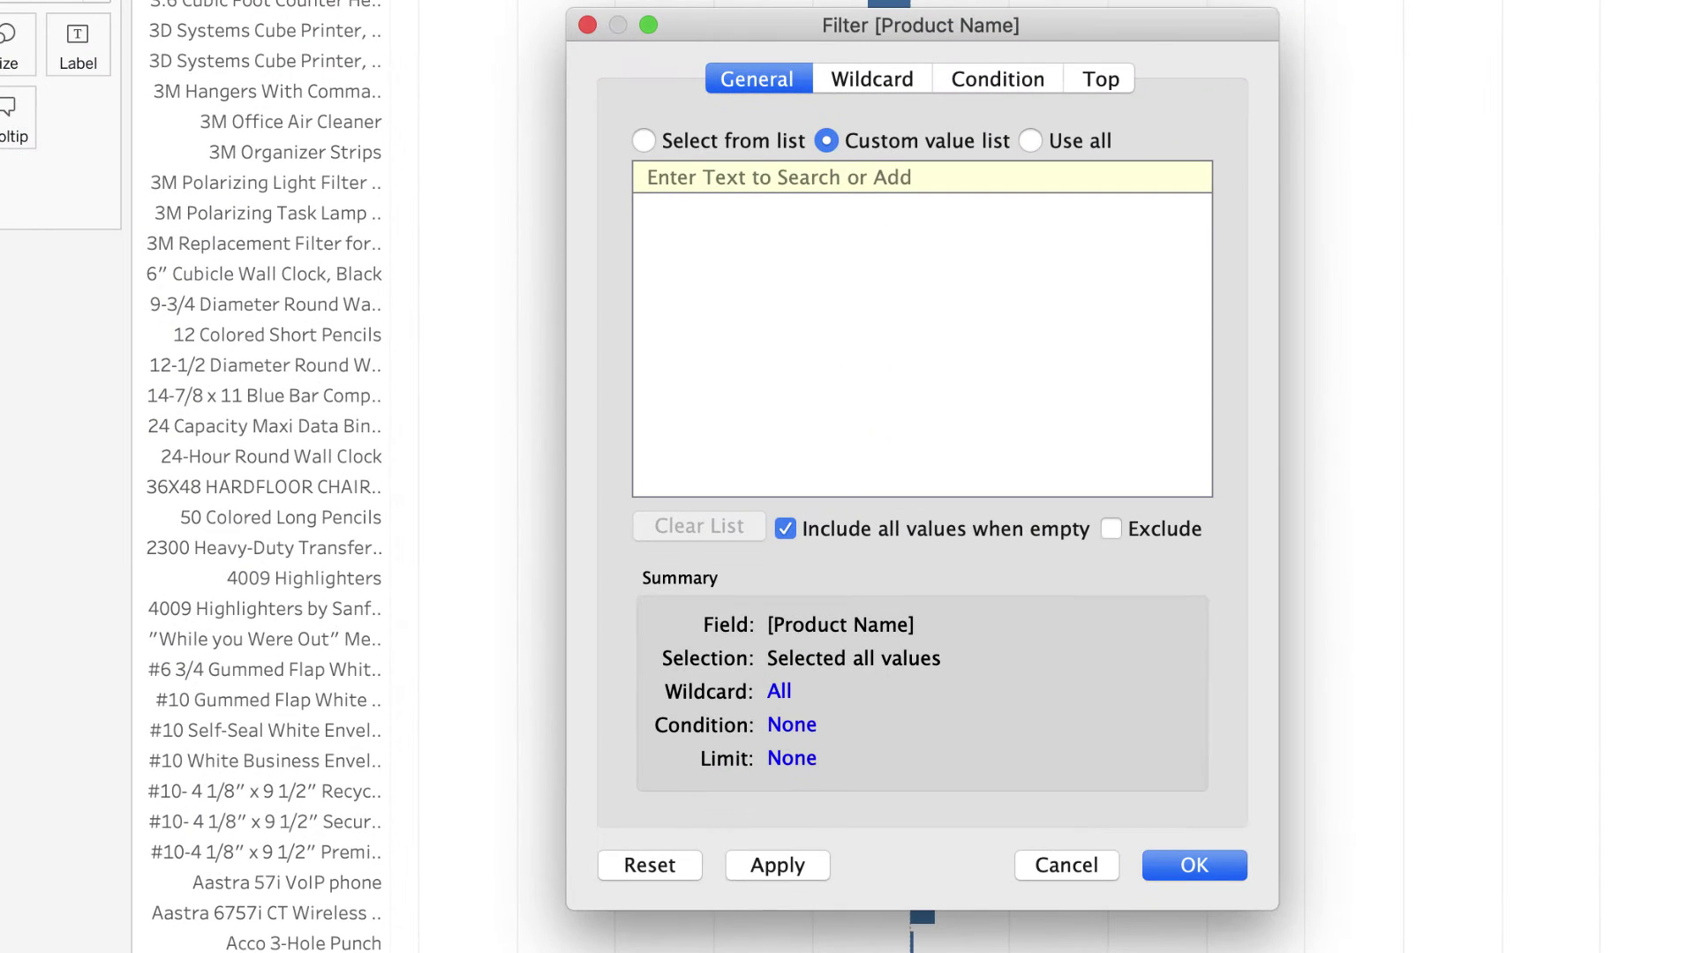
pyautogui.click(1098, 81)
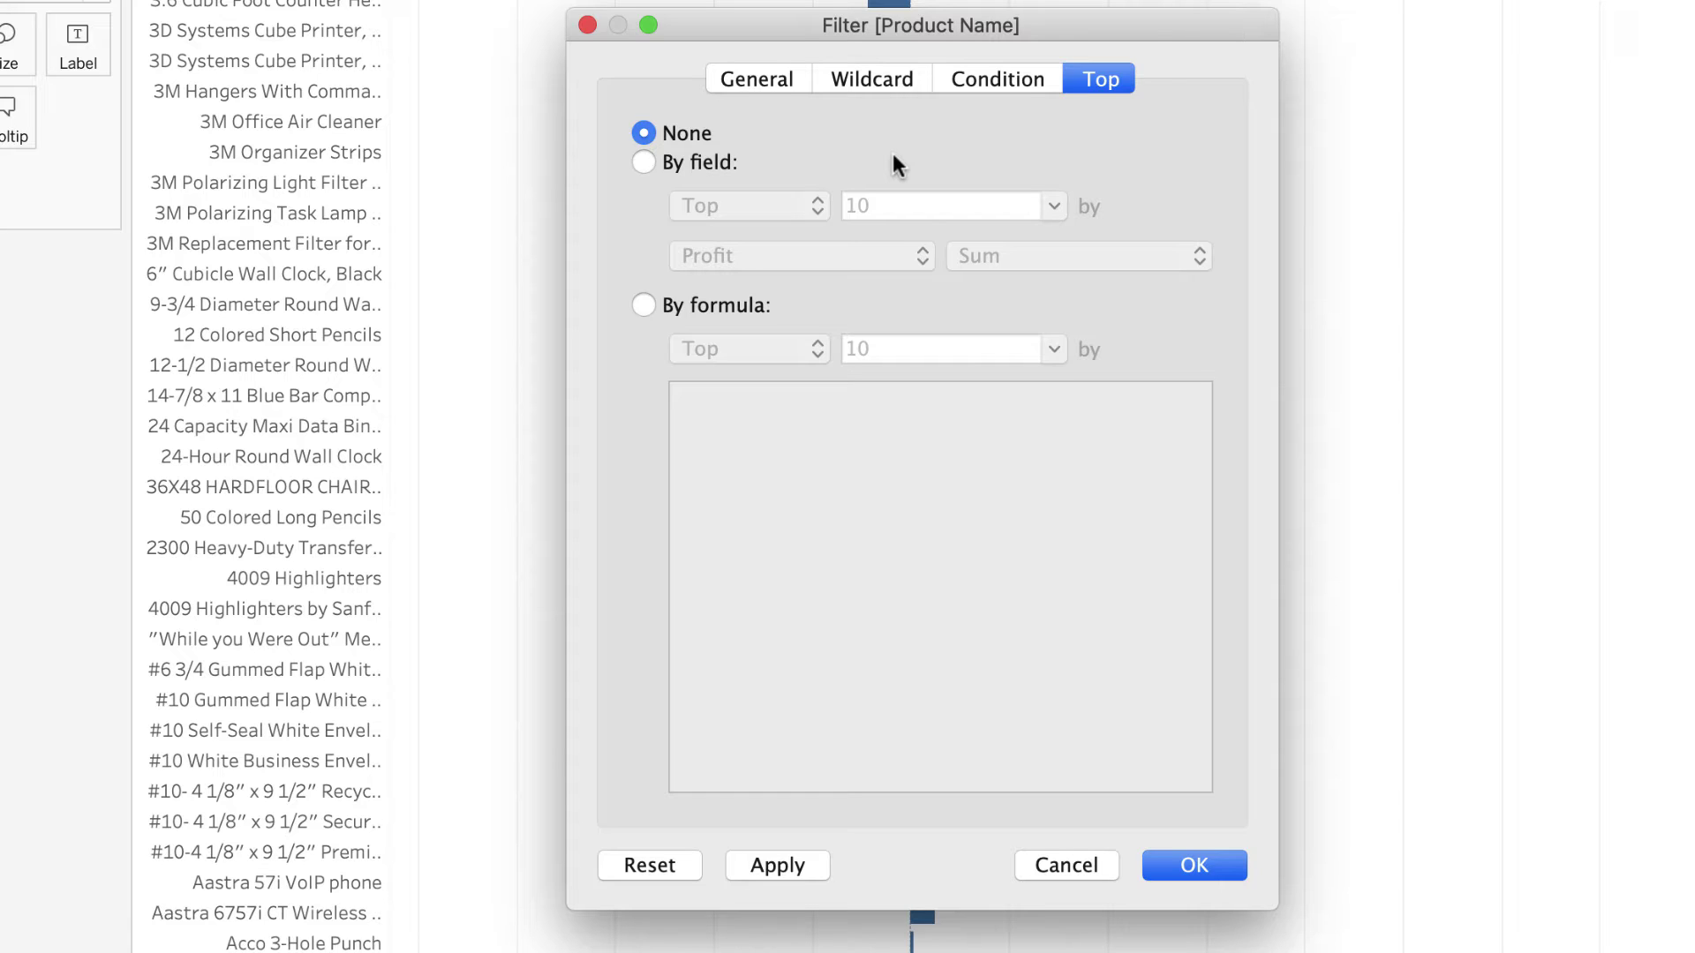
pyautogui.click(643, 163)
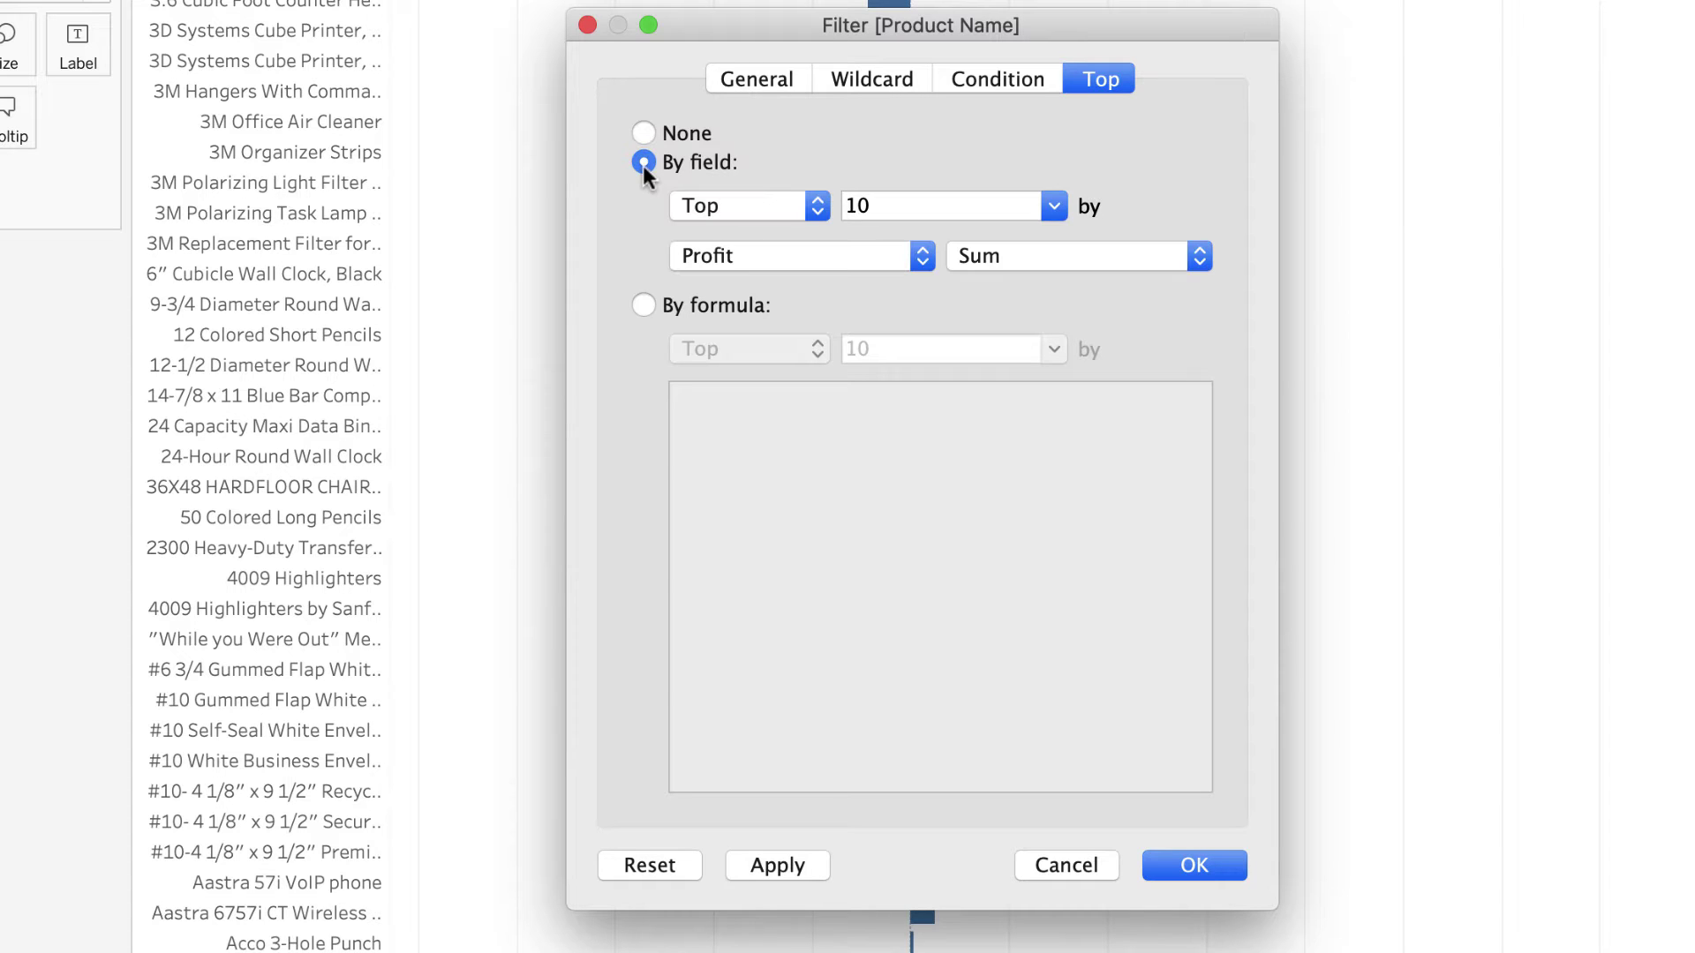
pyautogui.click(781, 209)
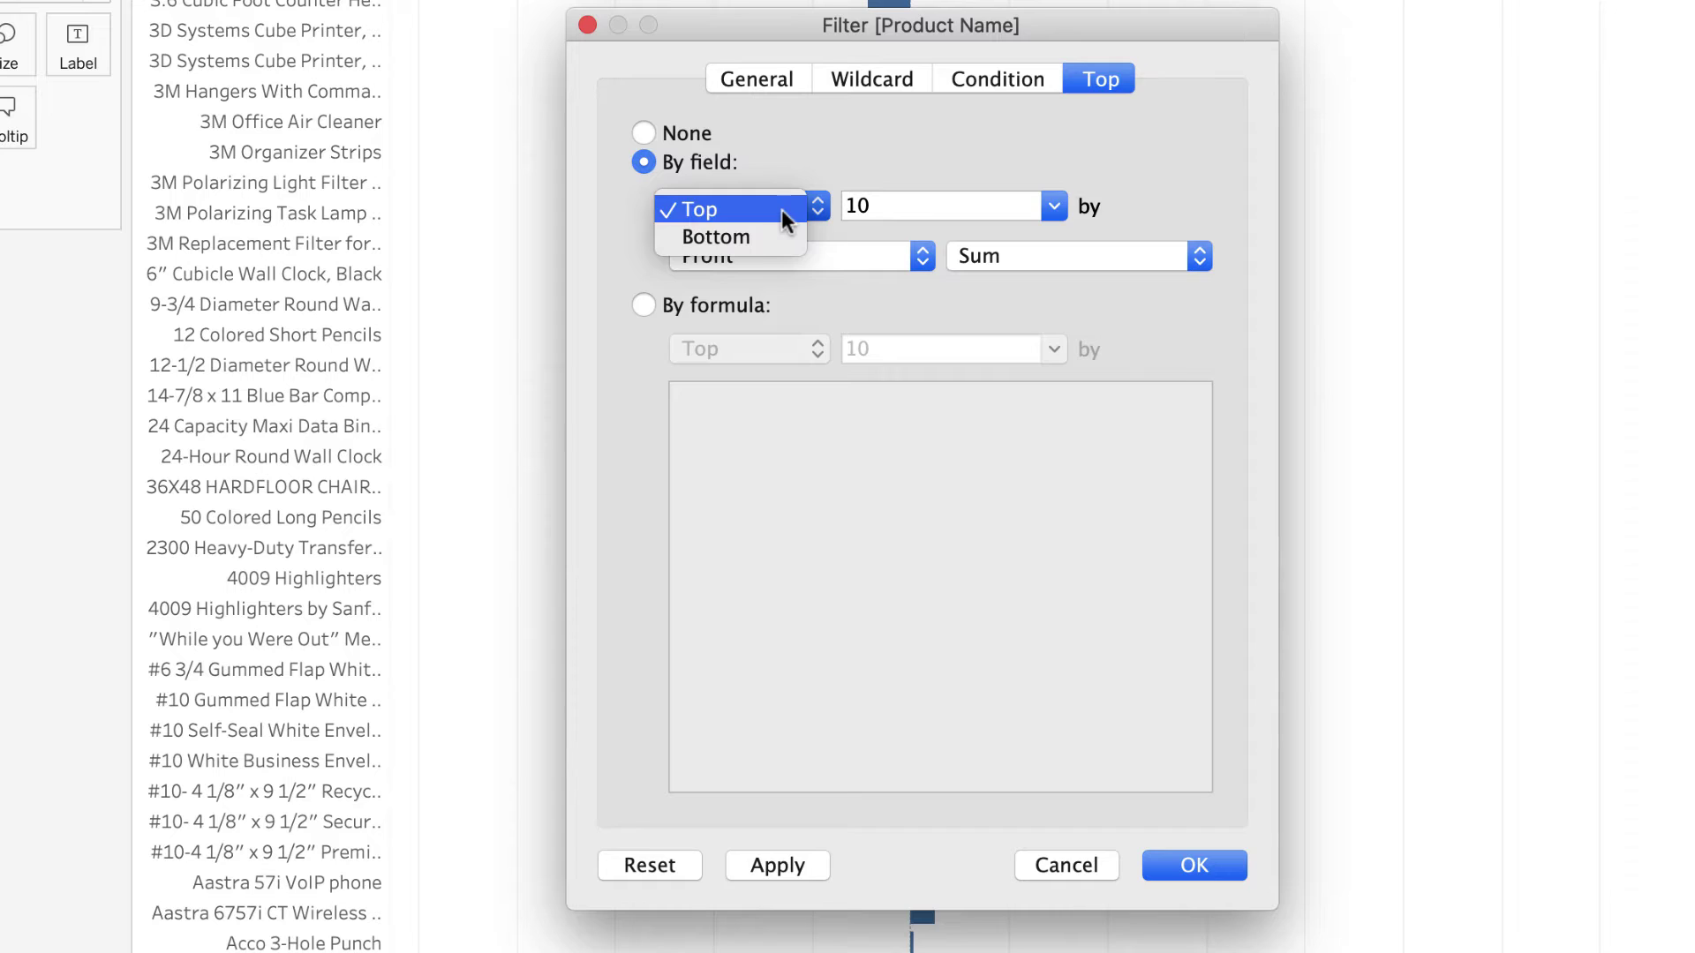
pyautogui.click(743, 236)
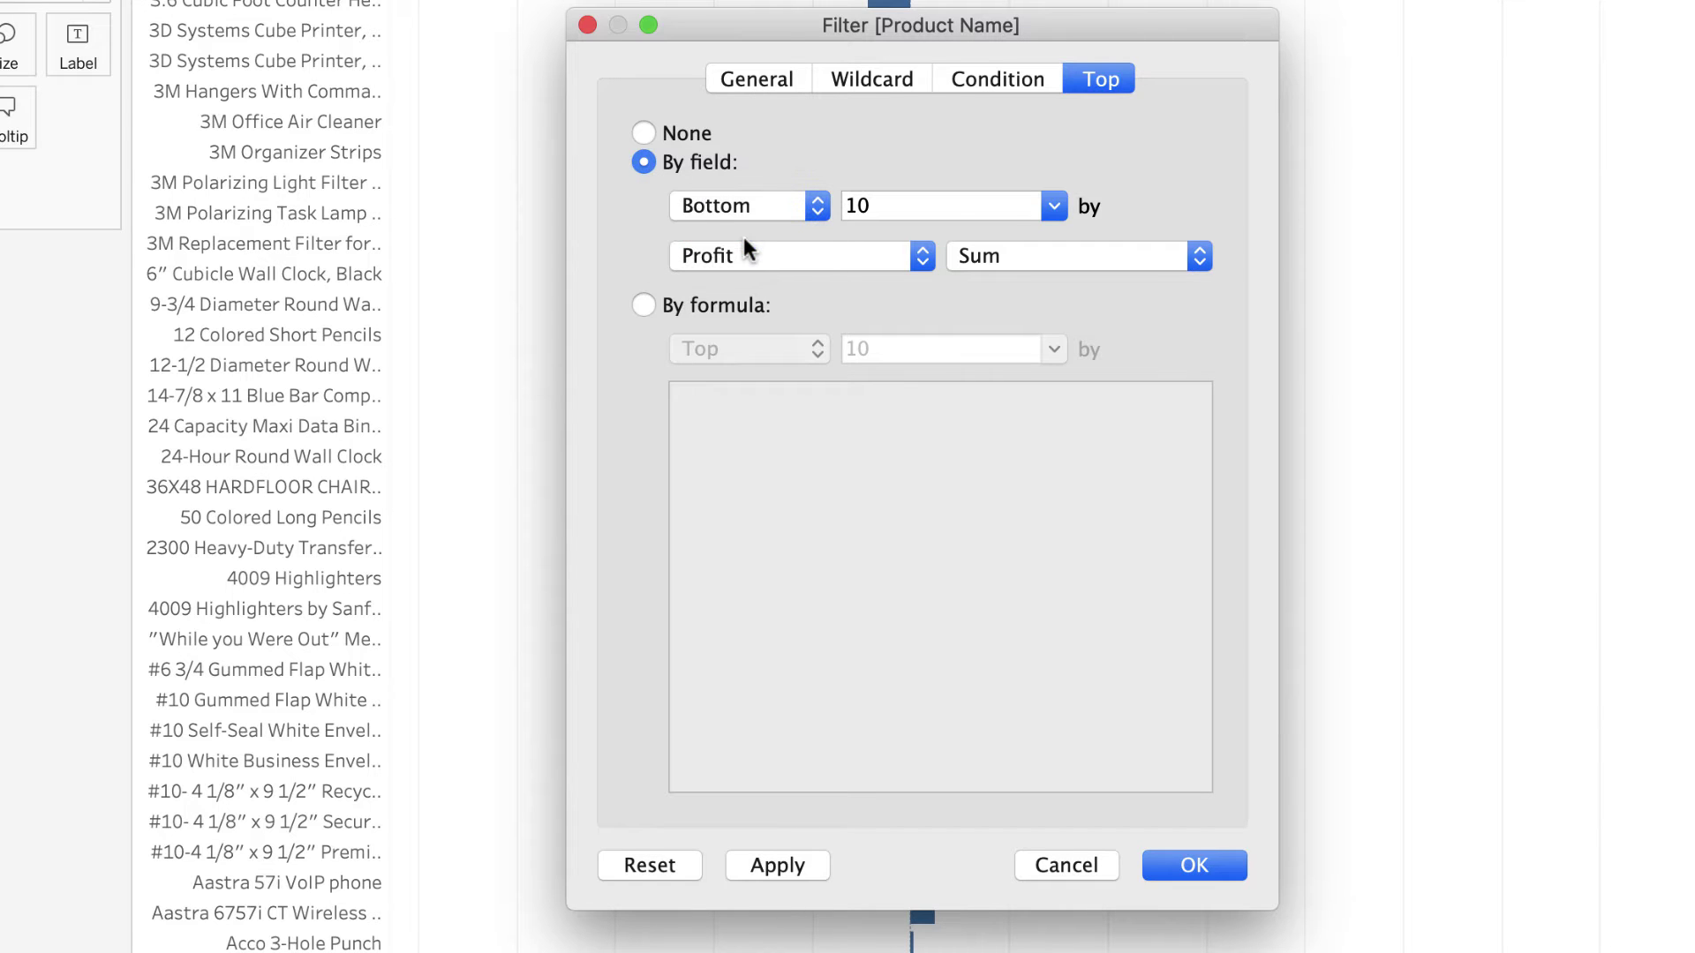
# Step: Create a parameter named "Bottom n Products" for the number of products in the filter limit, and apply the filter
pyautogui.click(1055, 207)
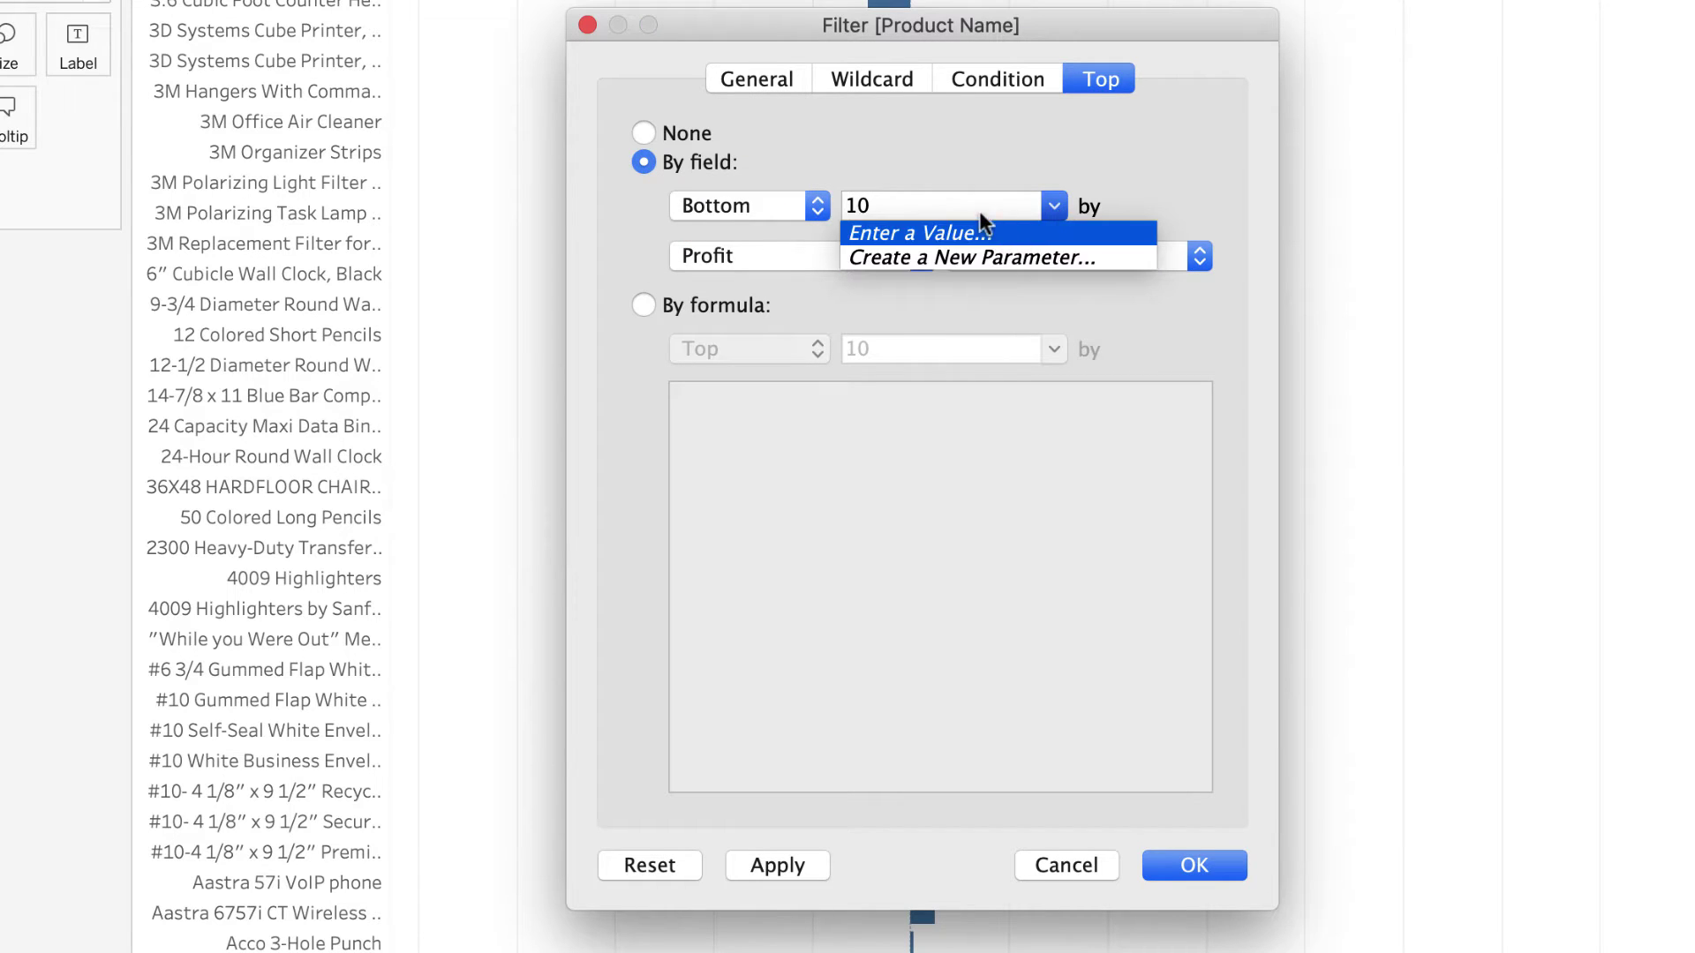
pyautogui.press('Return')
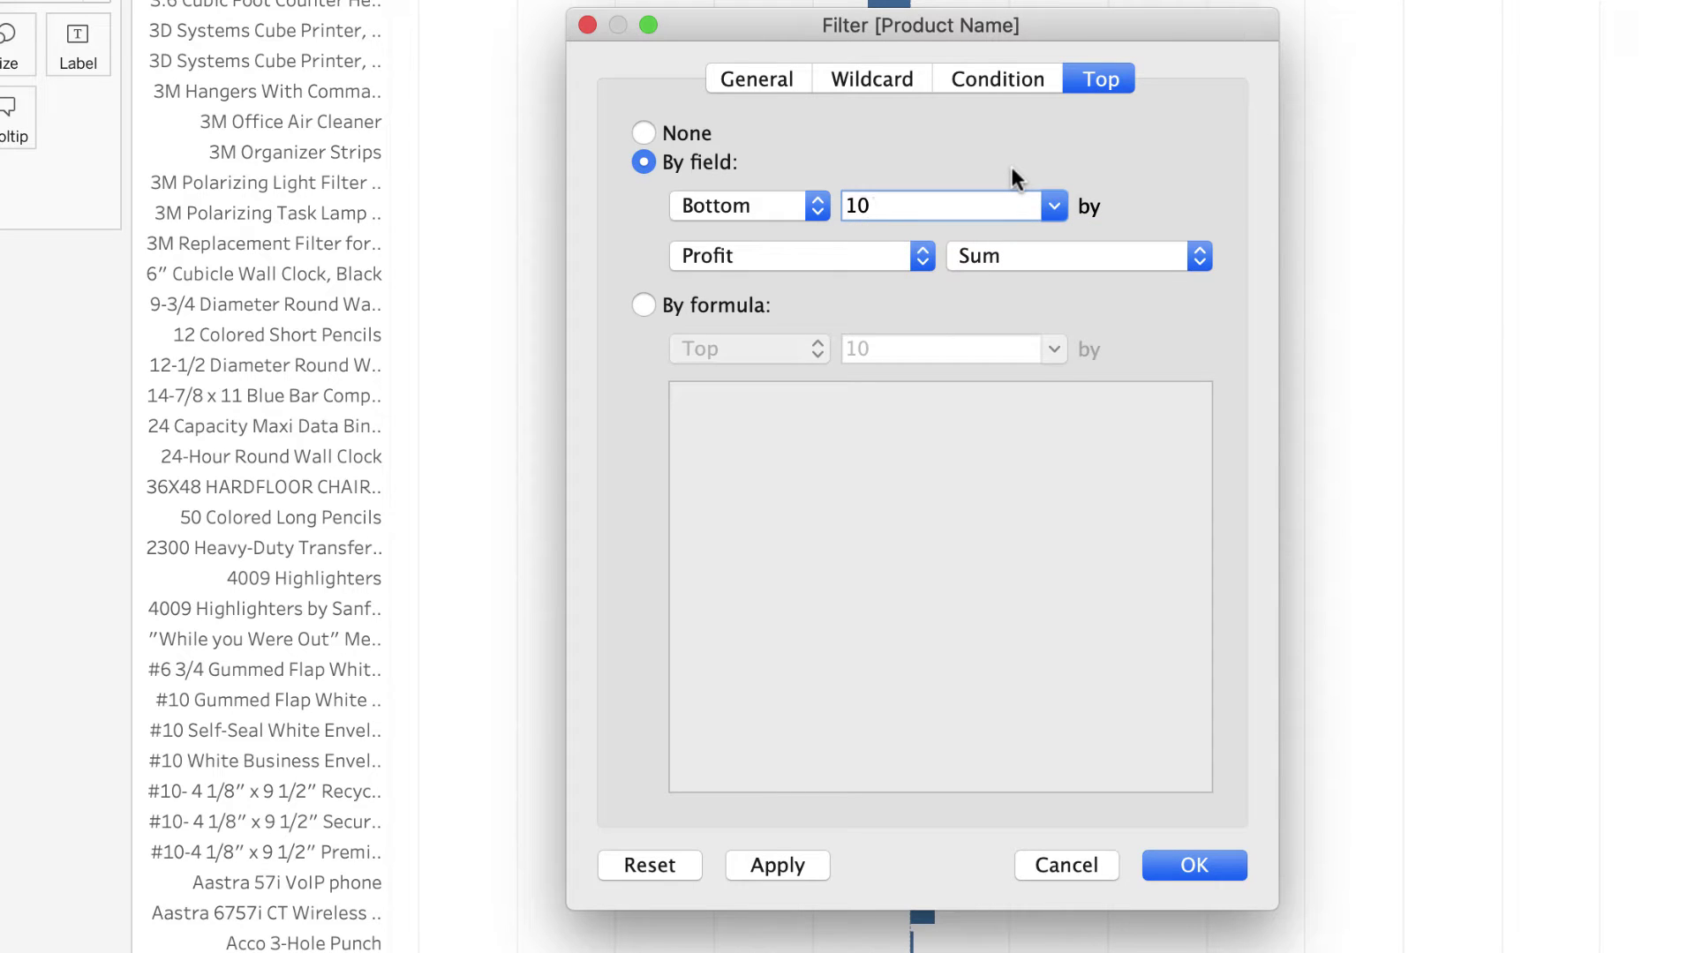
pyautogui.click(1054, 206)
pyautogui.click(961, 257)
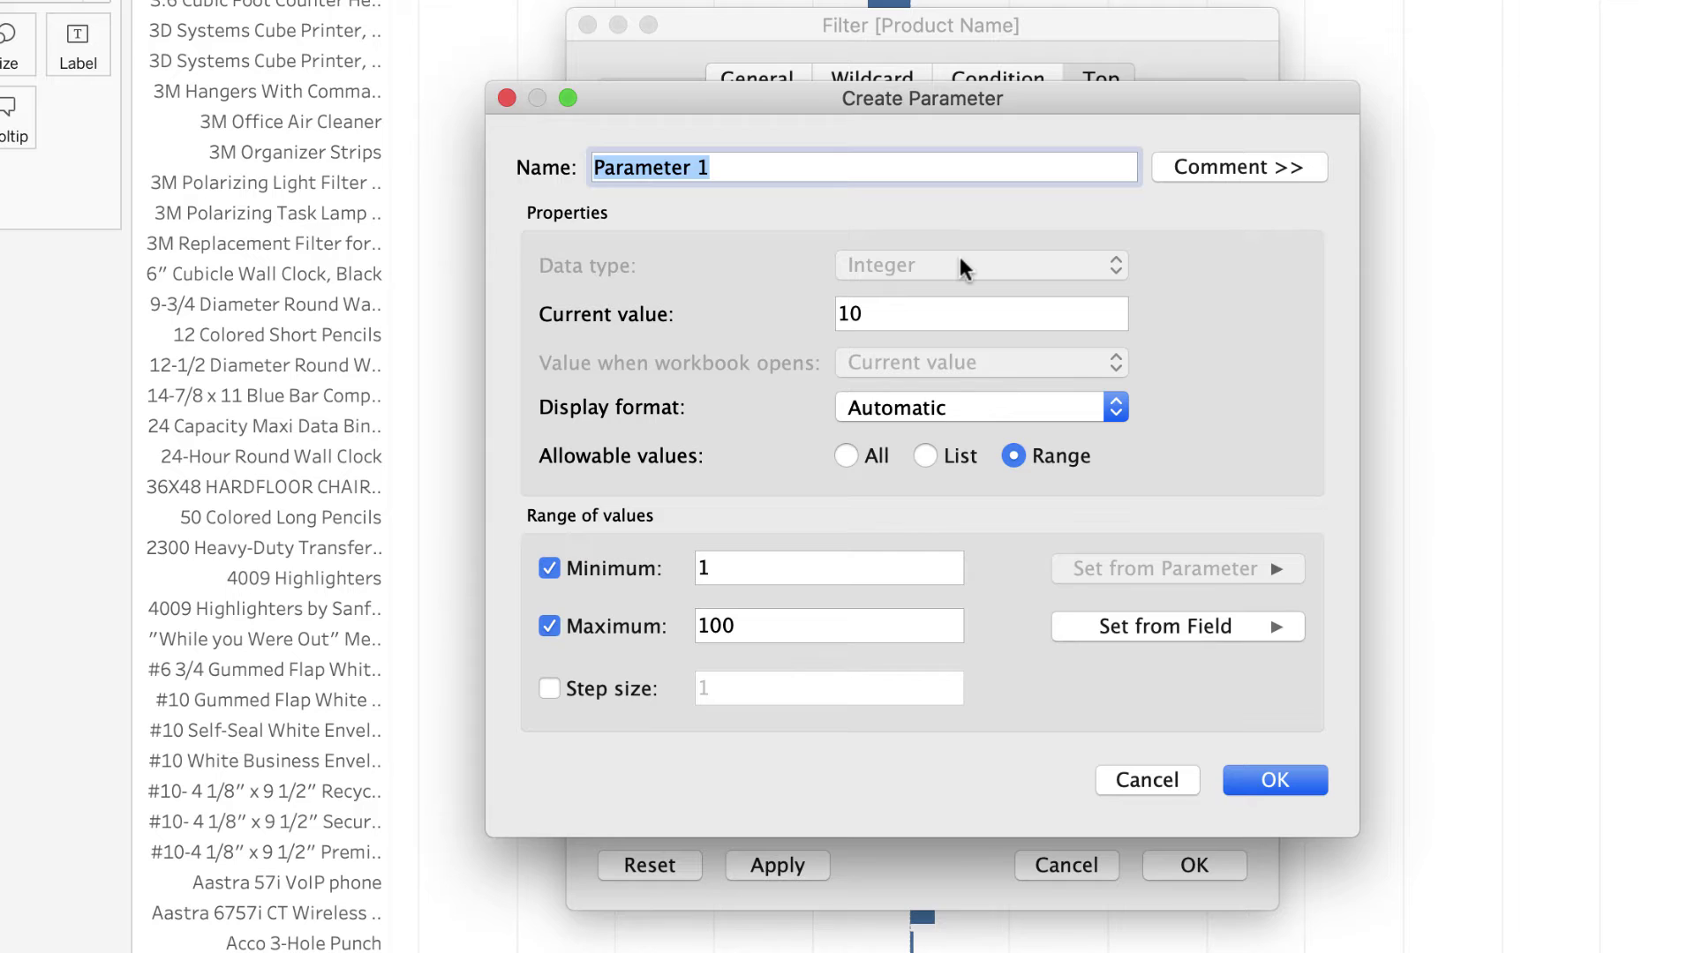
pyautogui.write('To')
pyautogui.press('BackSpace')
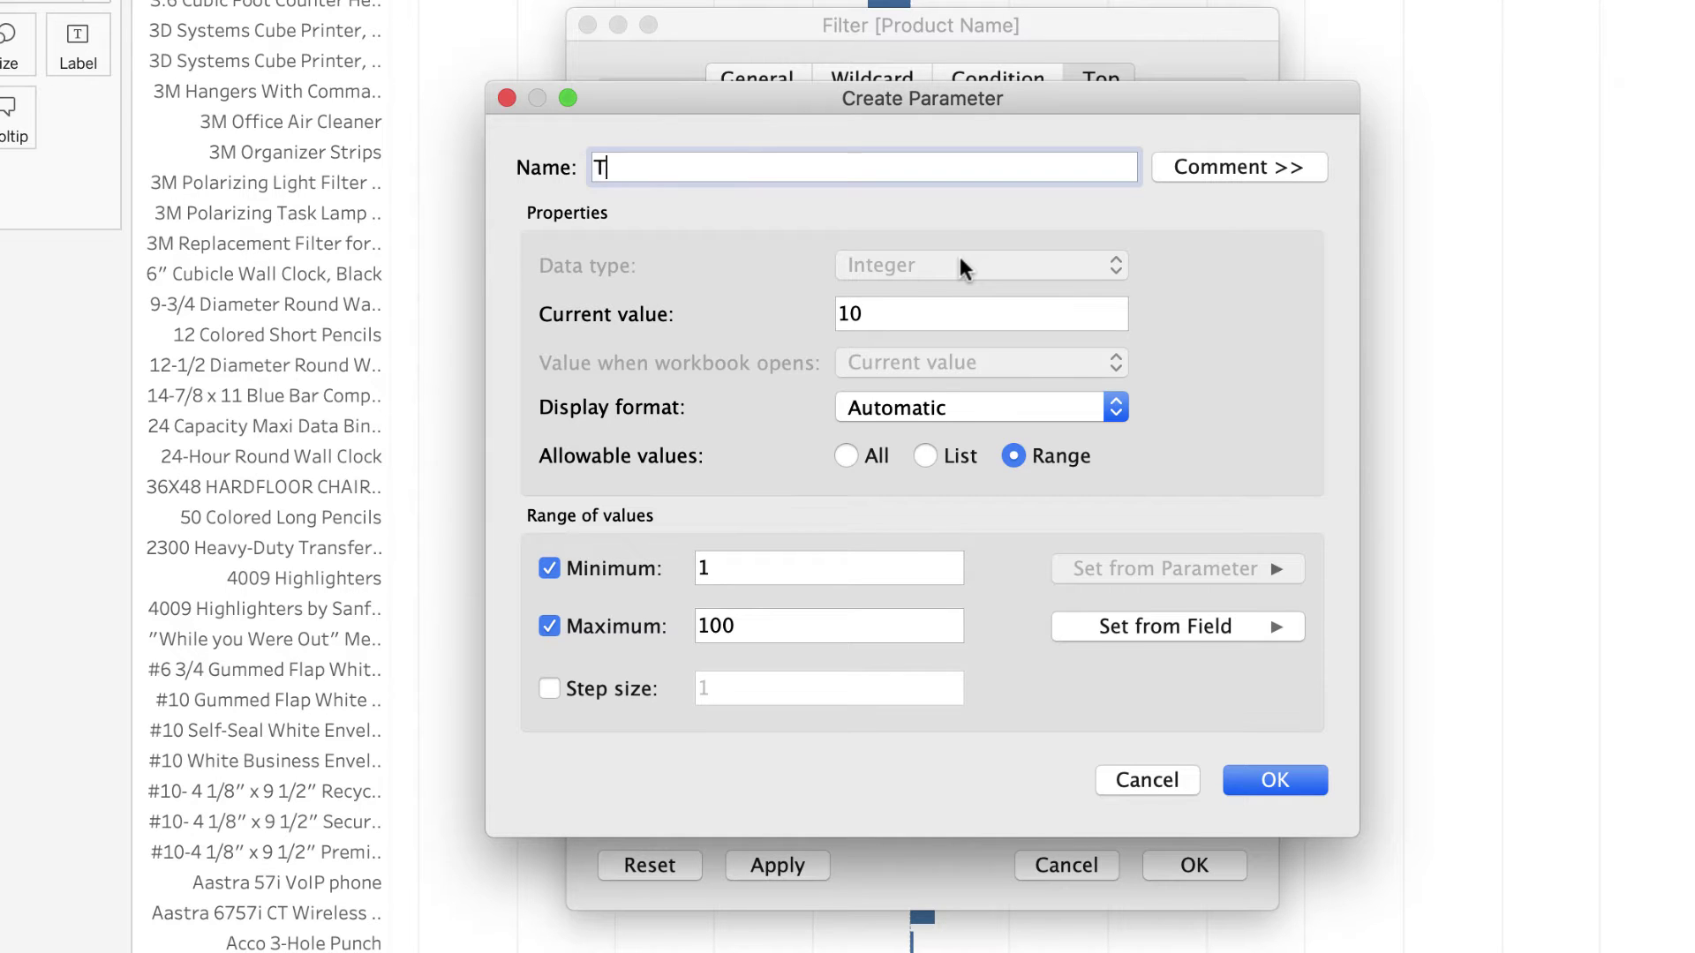
pyautogui.press('BackSpace')
pyautogui.write('Bottom n Products')
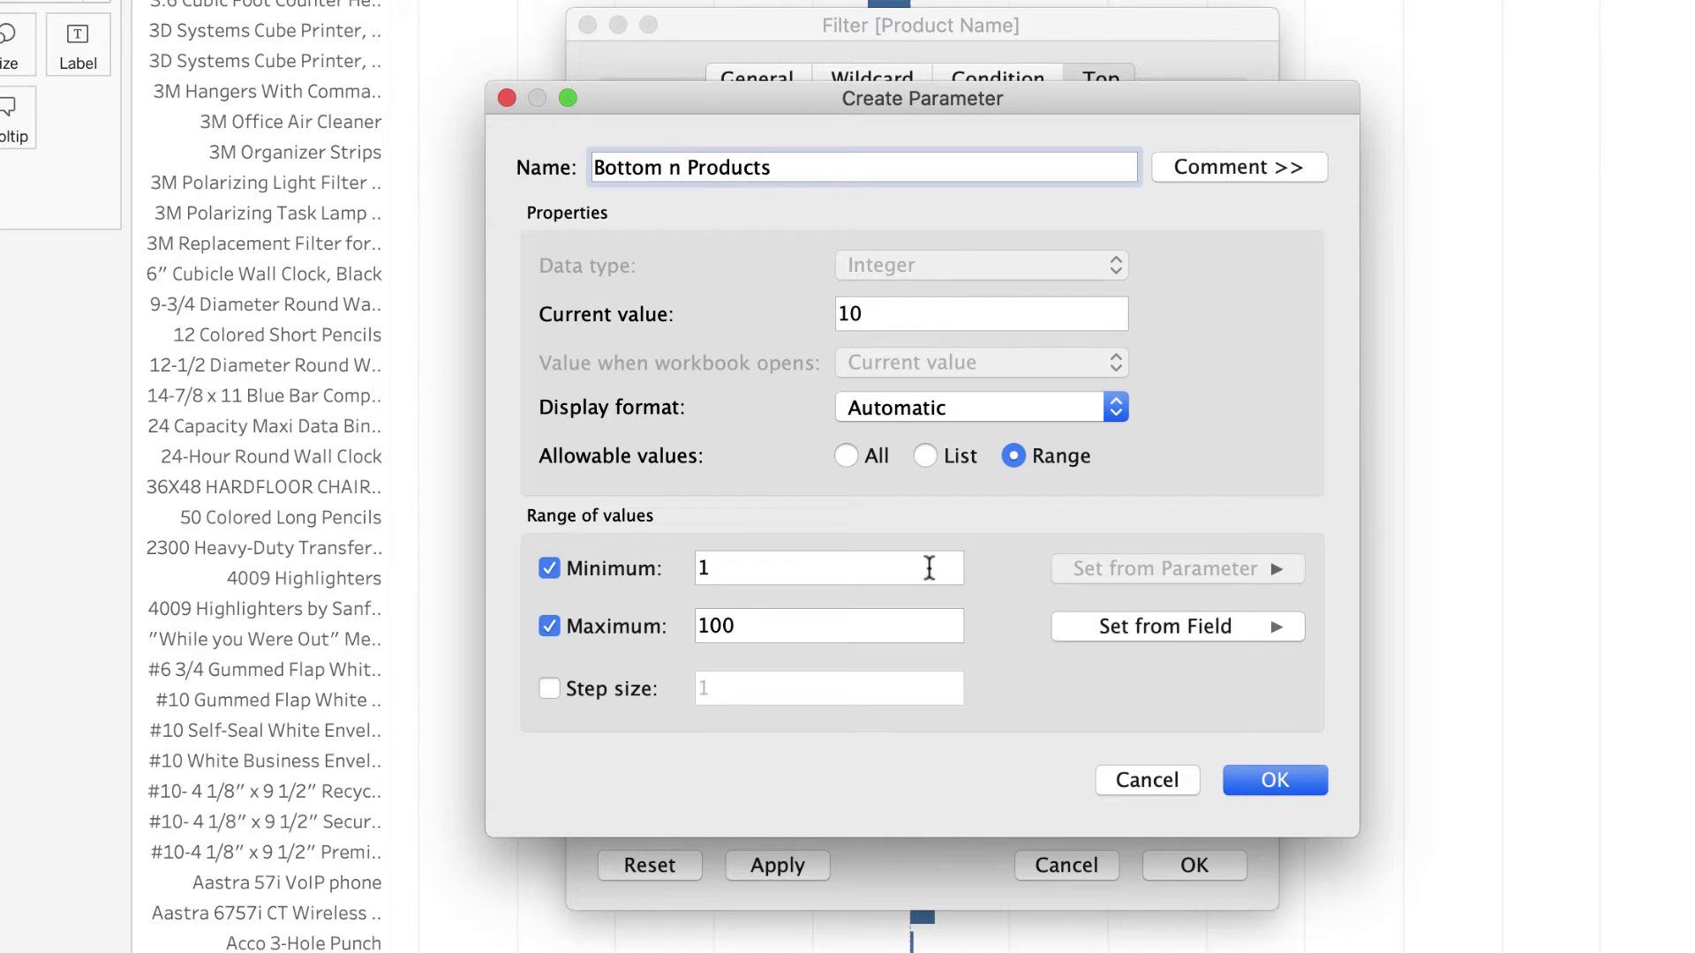
pyautogui.click(1275, 781)
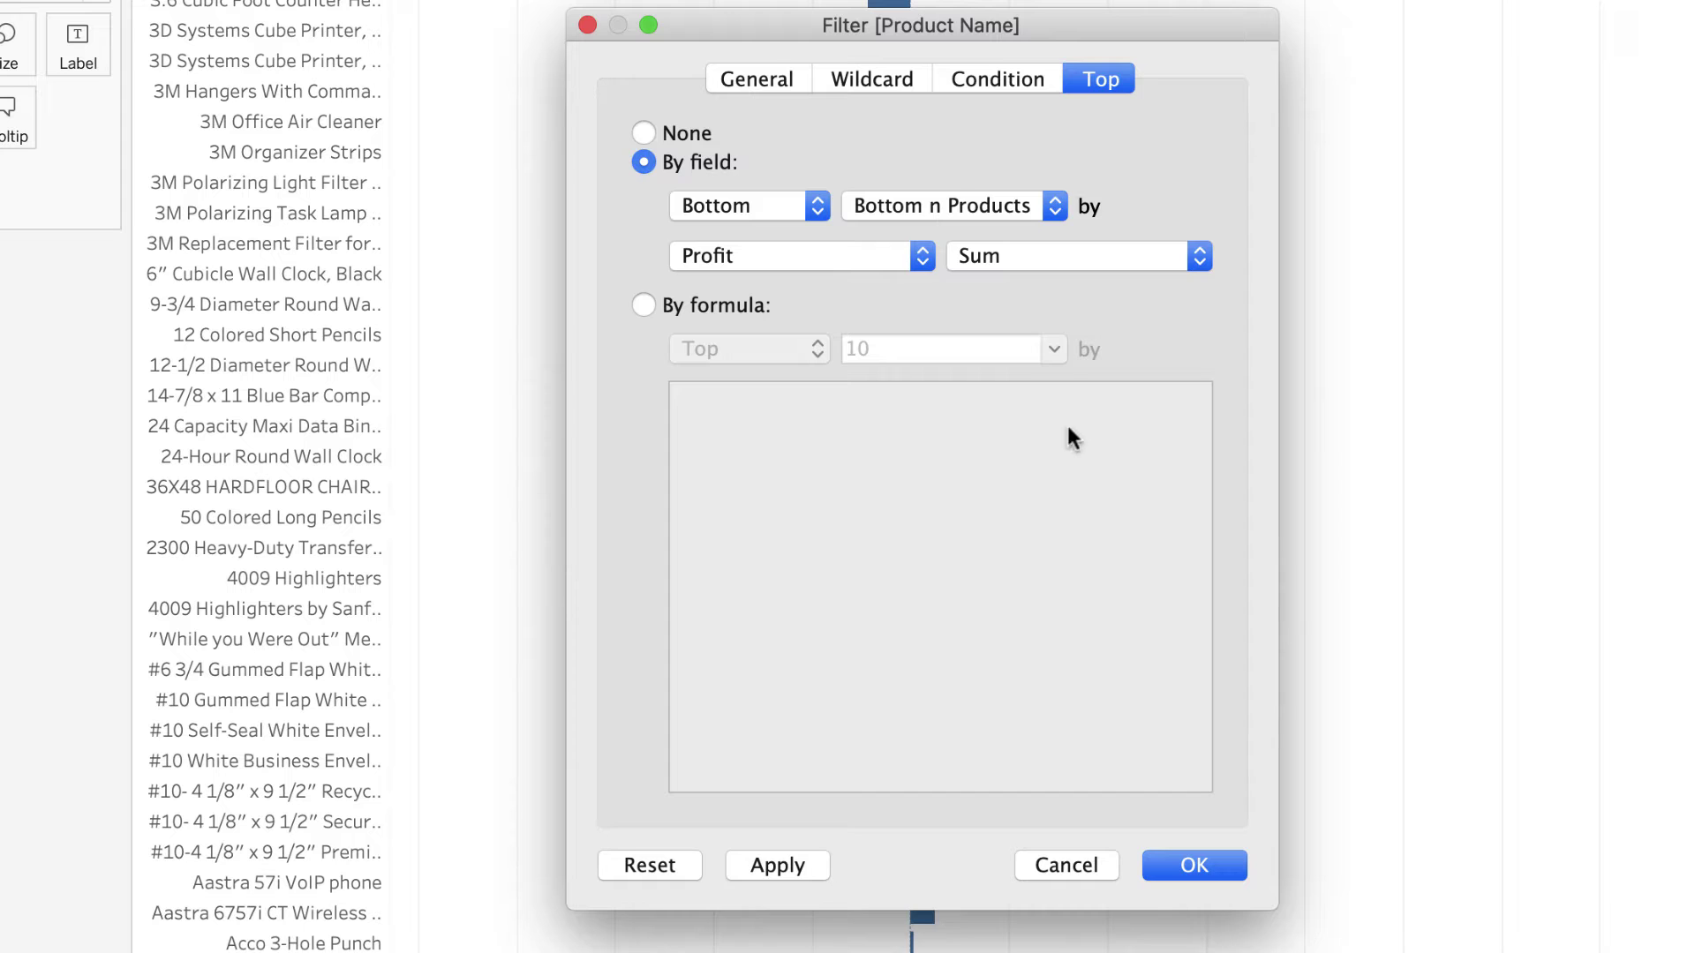
pyautogui.click(1188, 862)
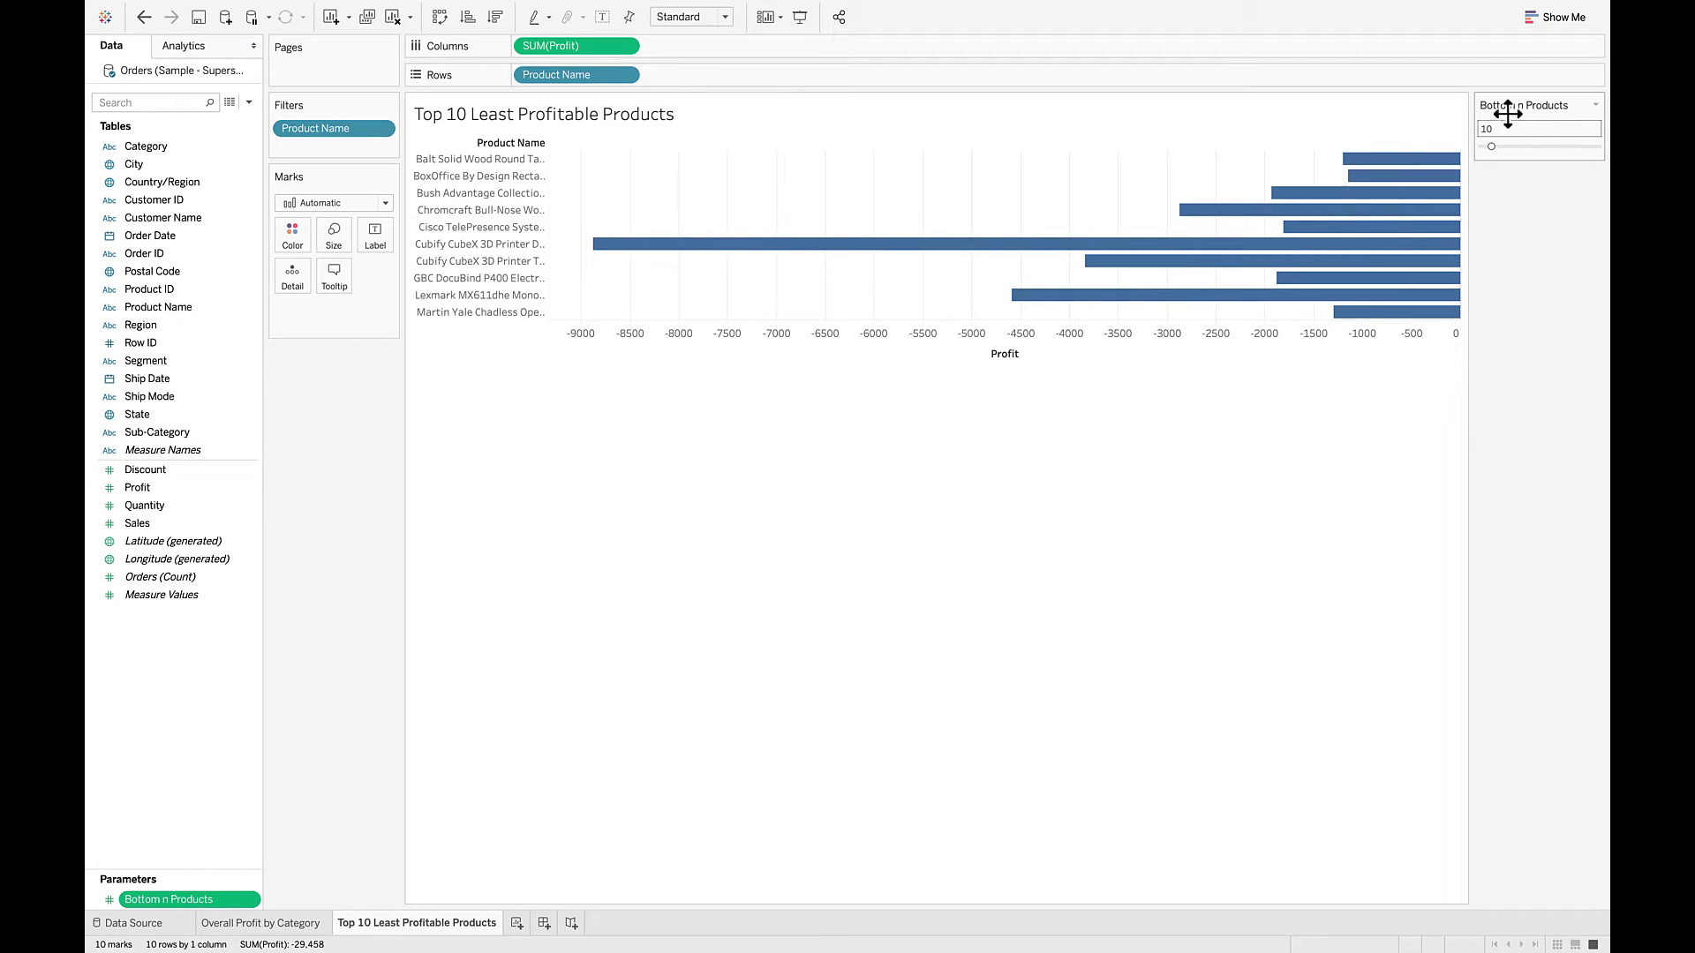
# Step: Try the Bottom n Products parameter at 28, and set it back to 10
pyautogui.moveTo(1490, 147); pyautogui.dragTo(1511, 152)
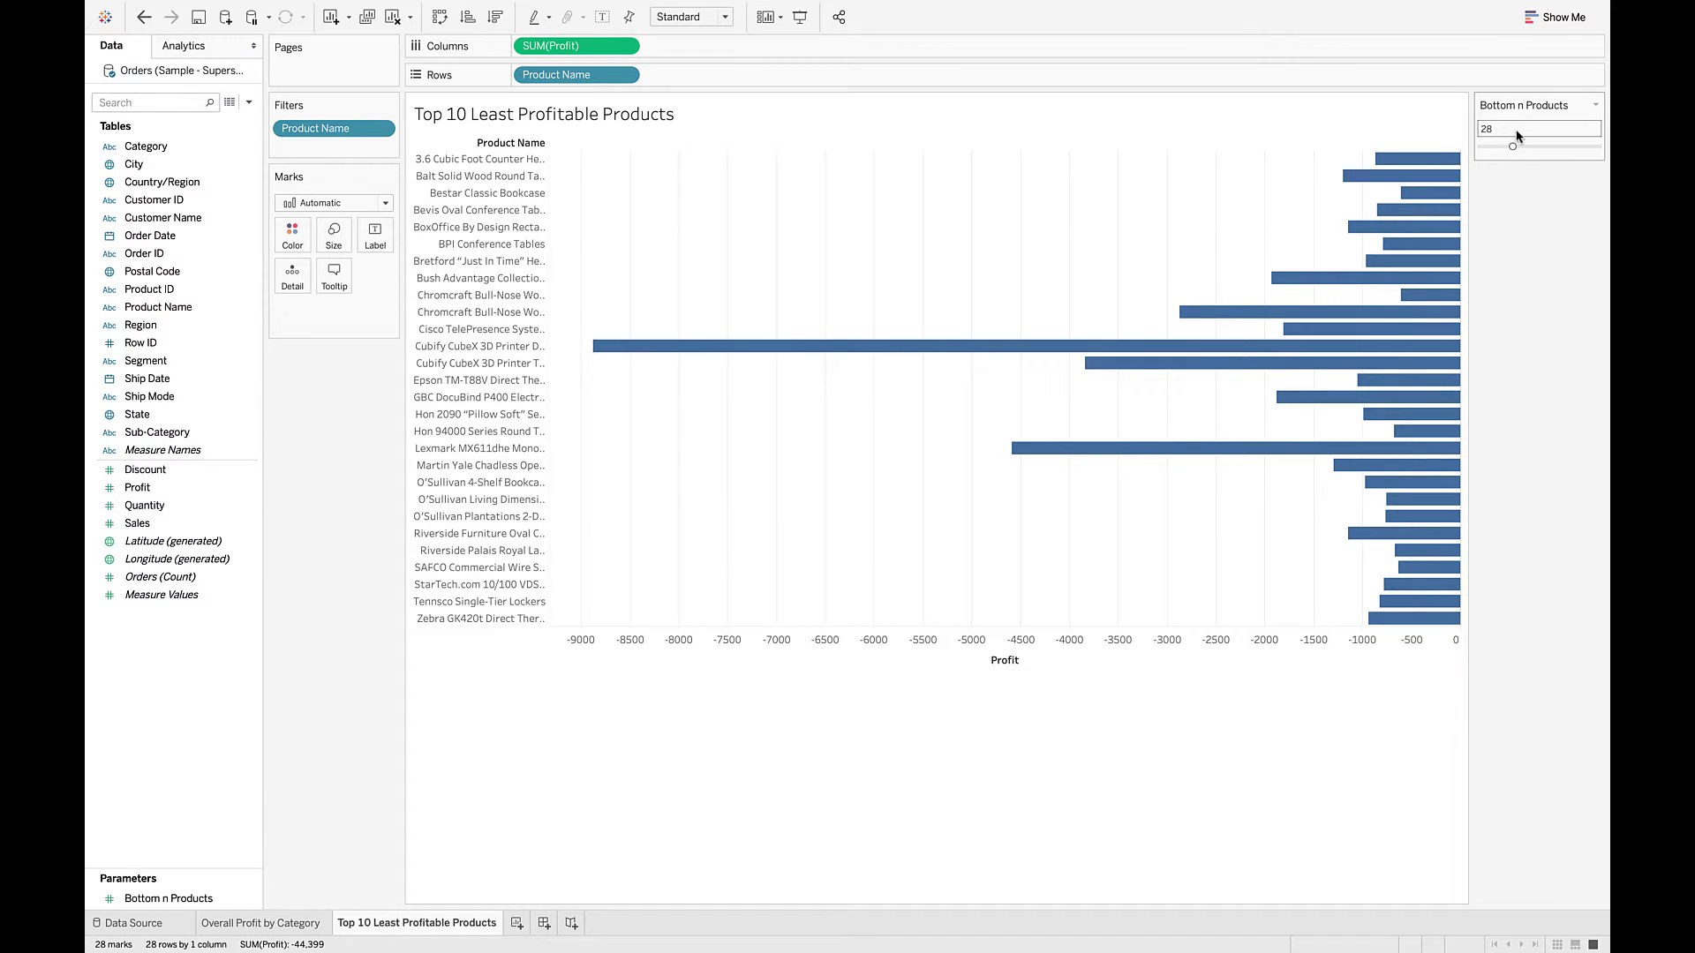
pyautogui.moveTo(1505, 146); pyautogui.dragTo(1492, 148)
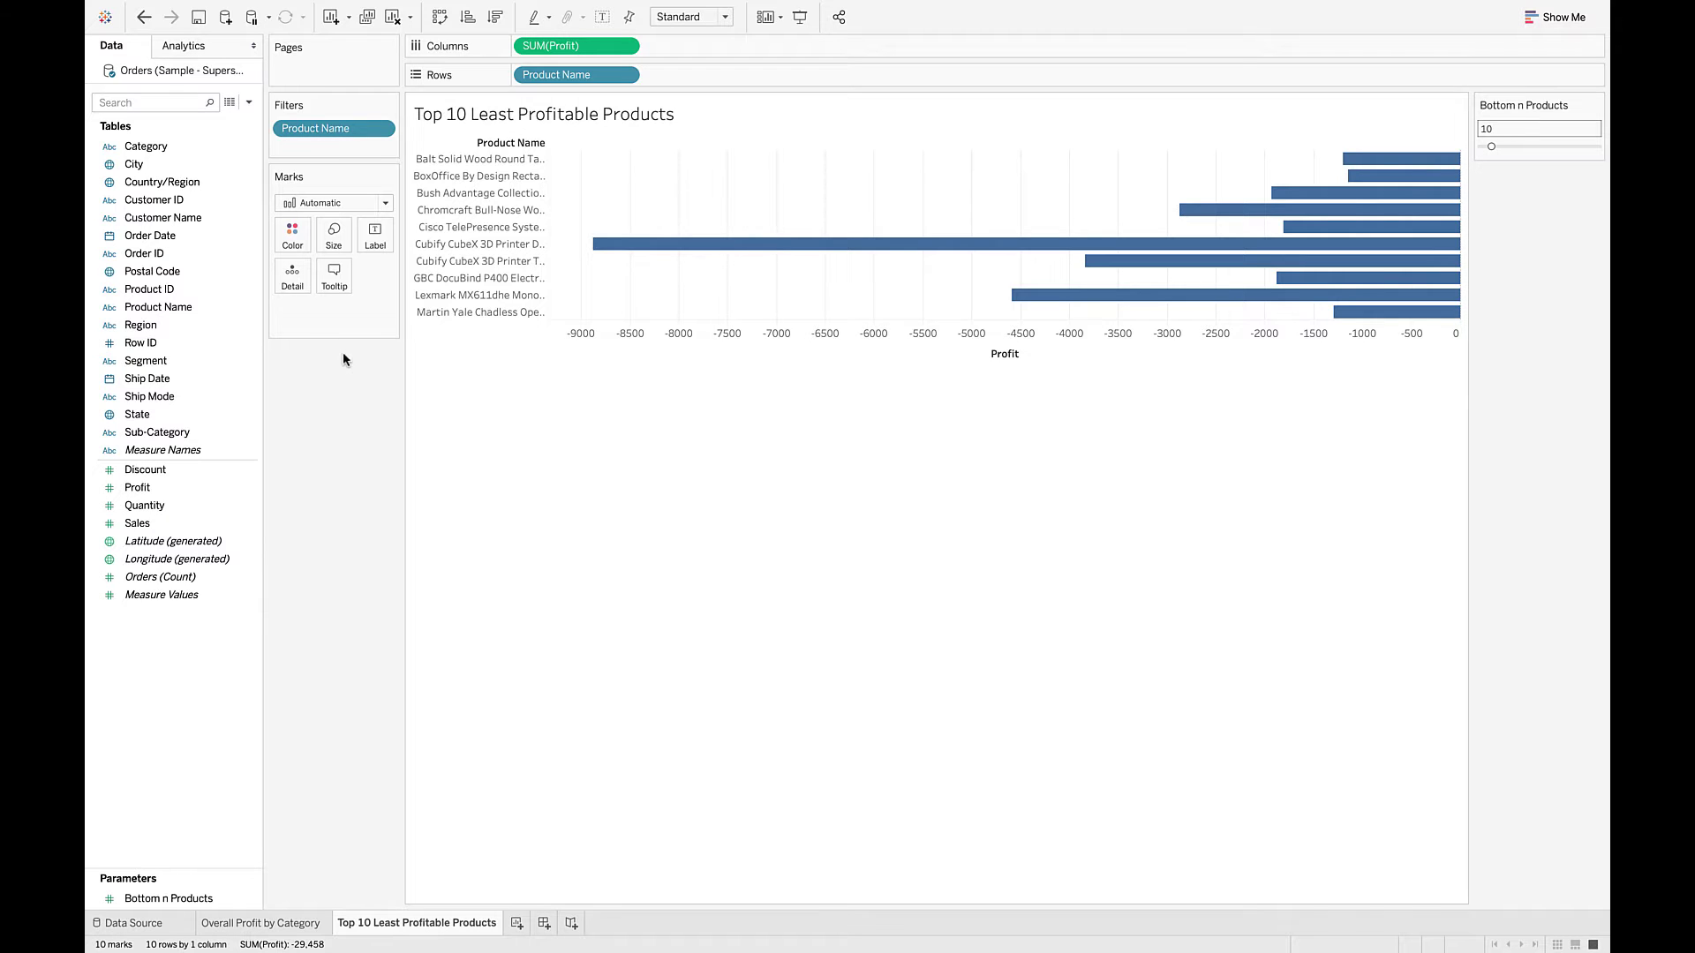
# Step: Color the product bars by Category and inspect the profit details of individual bars
pyautogui.moveTo(144, 153); pyautogui.dragTo(290, 233)
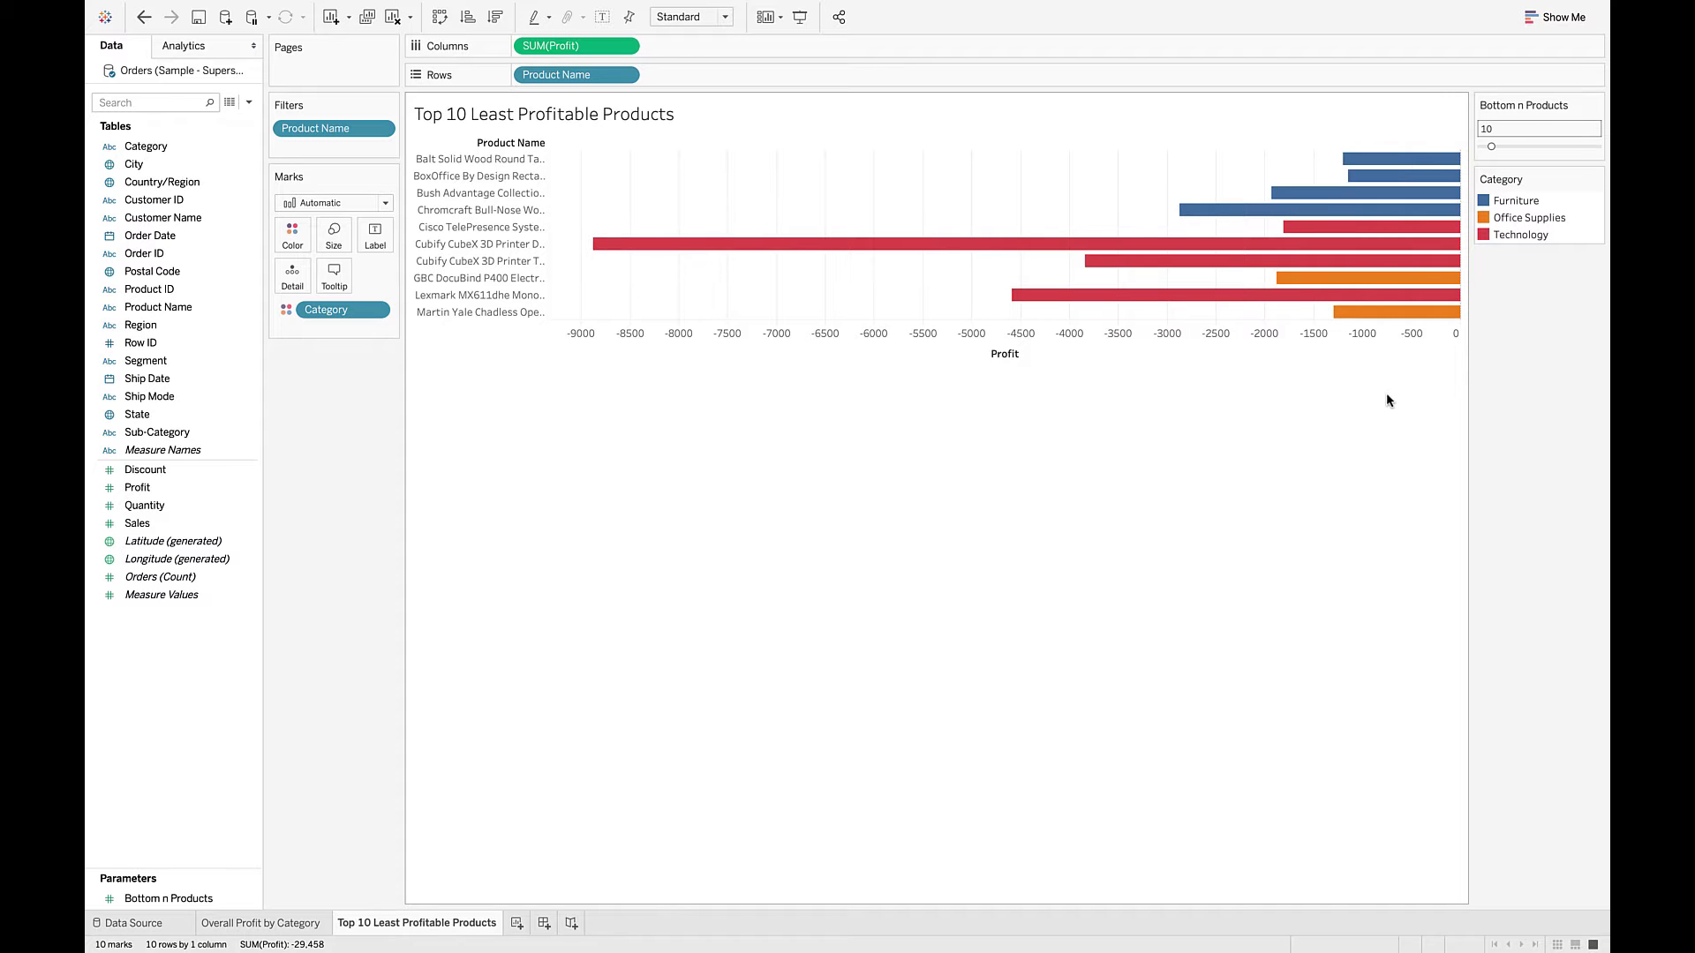
pyautogui.moveTo(1433, 183)
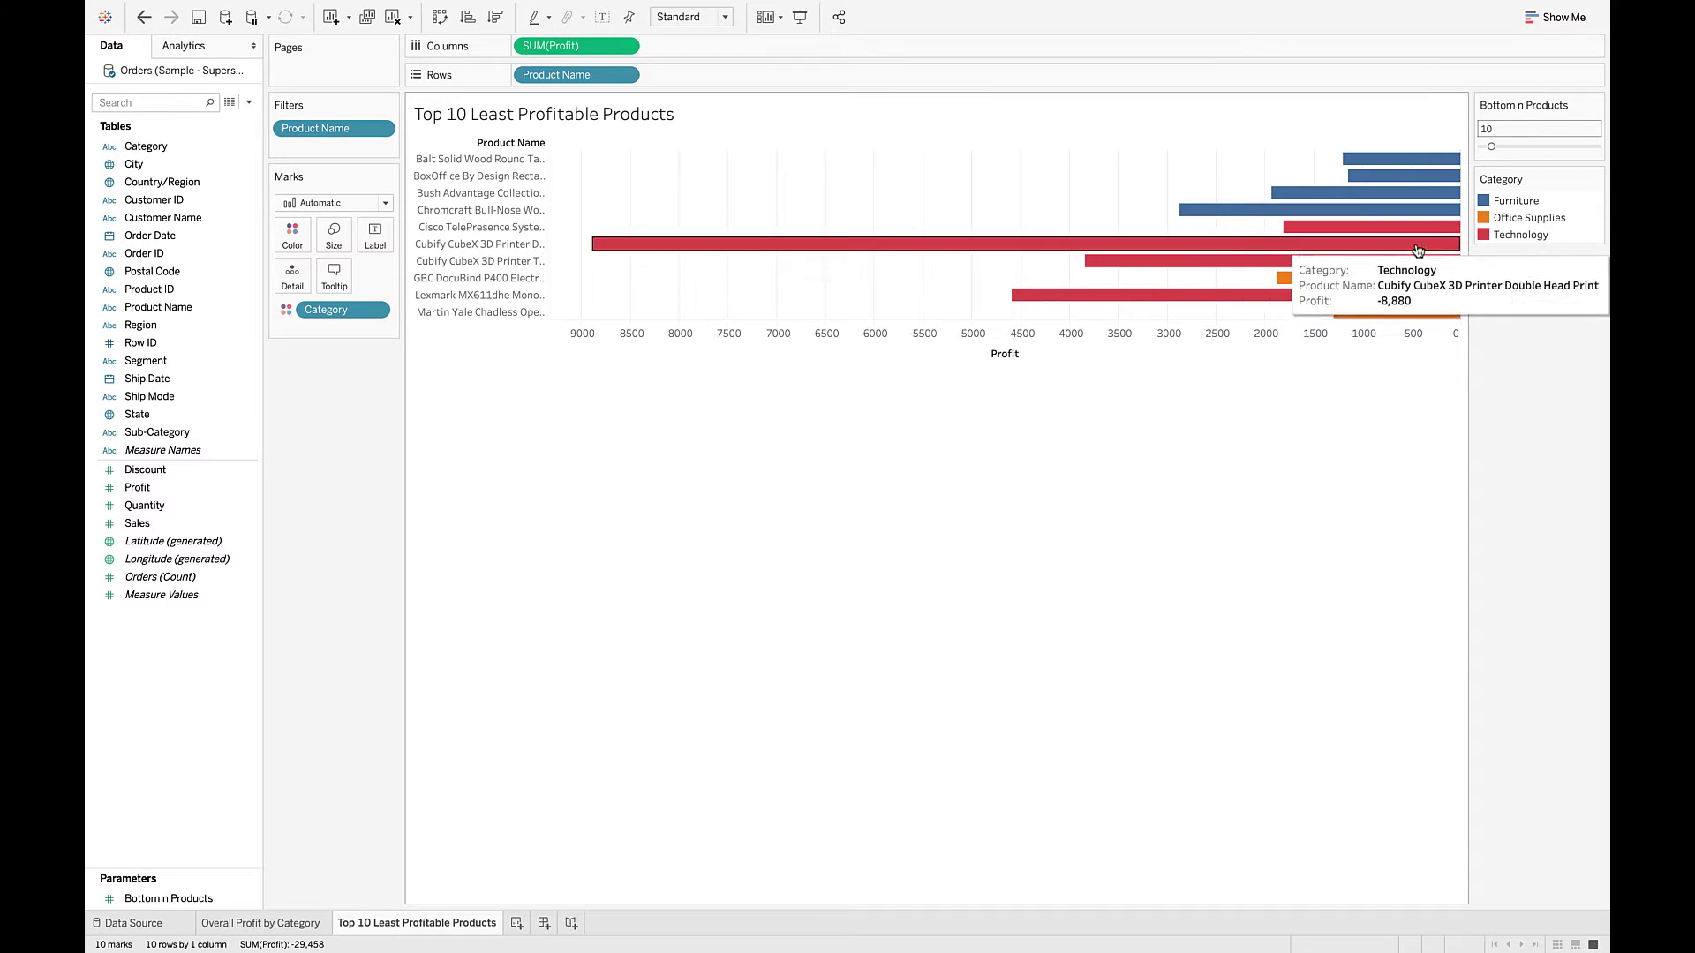
pyautogui.moveTo(1418, 296)
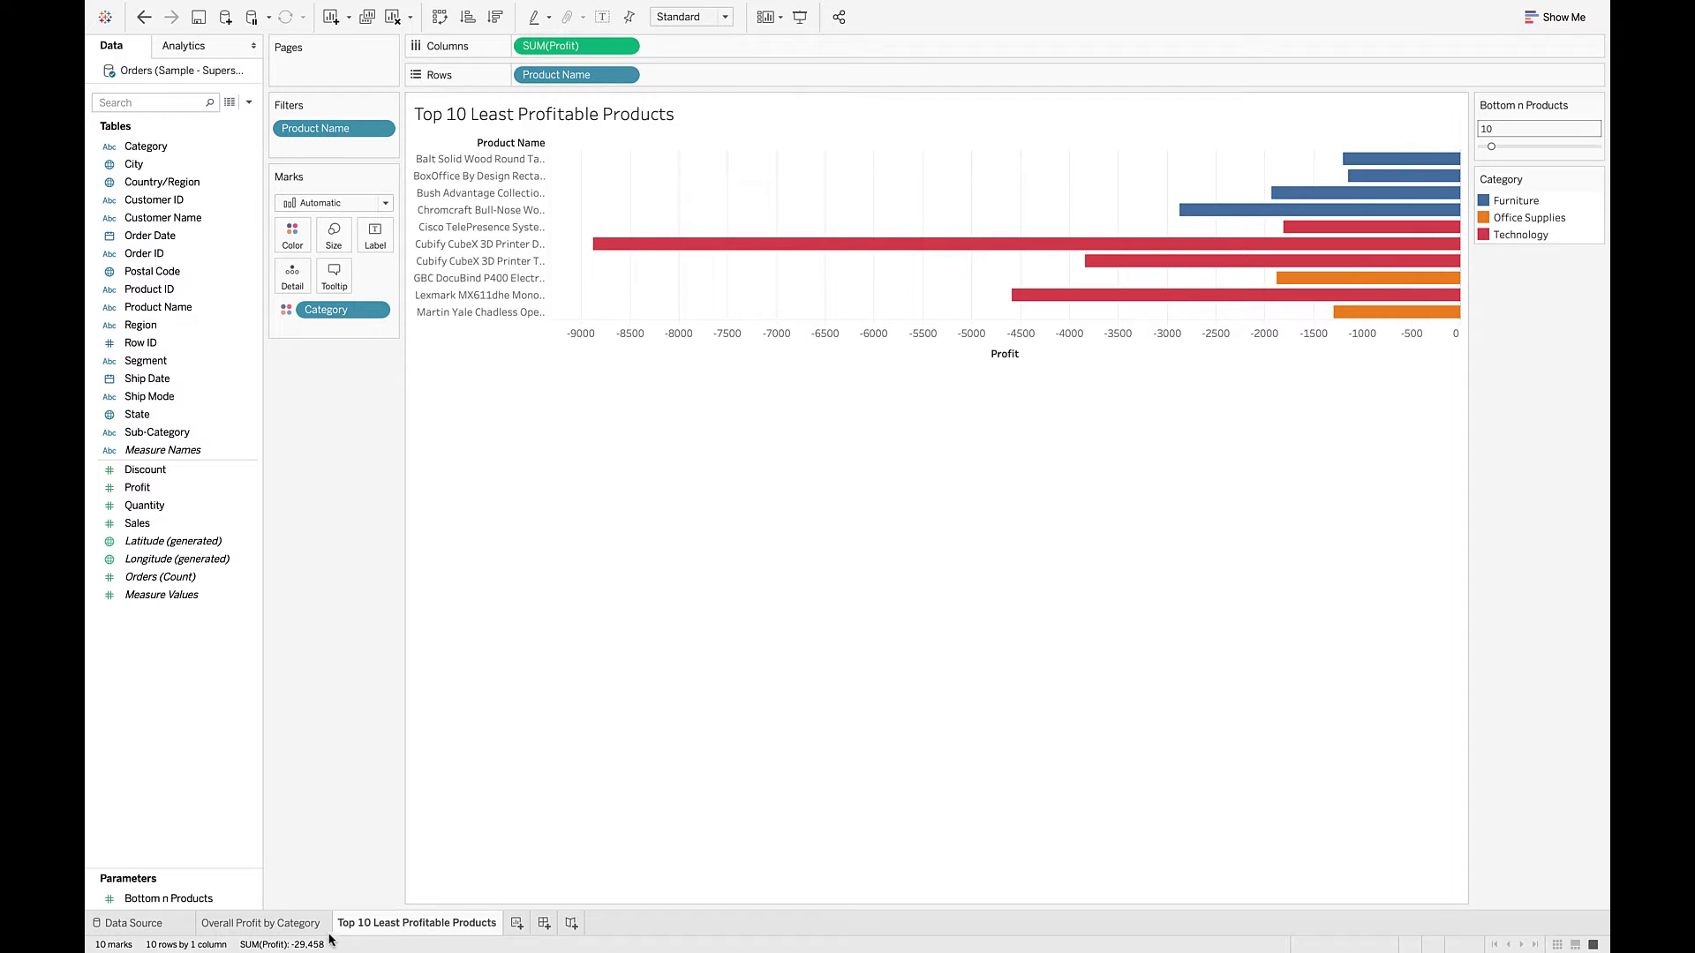
# Step: Review the Tables bar on the Overall Profit by Category worksheet and return to the Top 10 Least Profitable Products worksheet
pyautogui.click(269, 927)
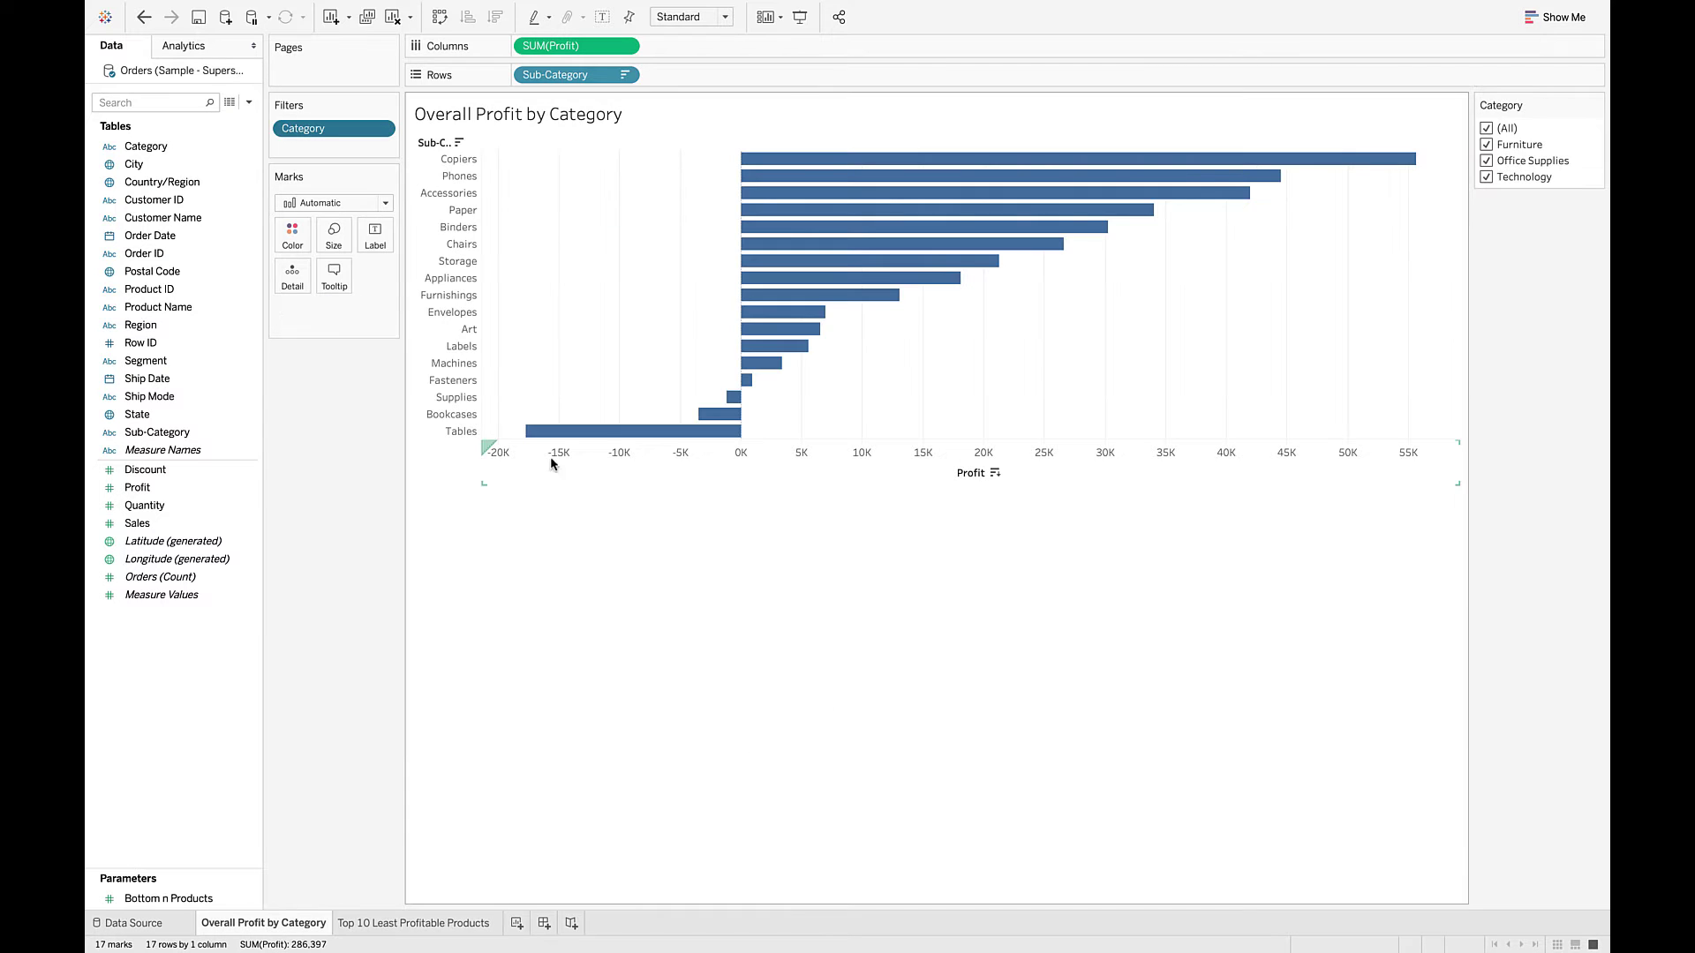
pyautogui.moveTo(561, 439)
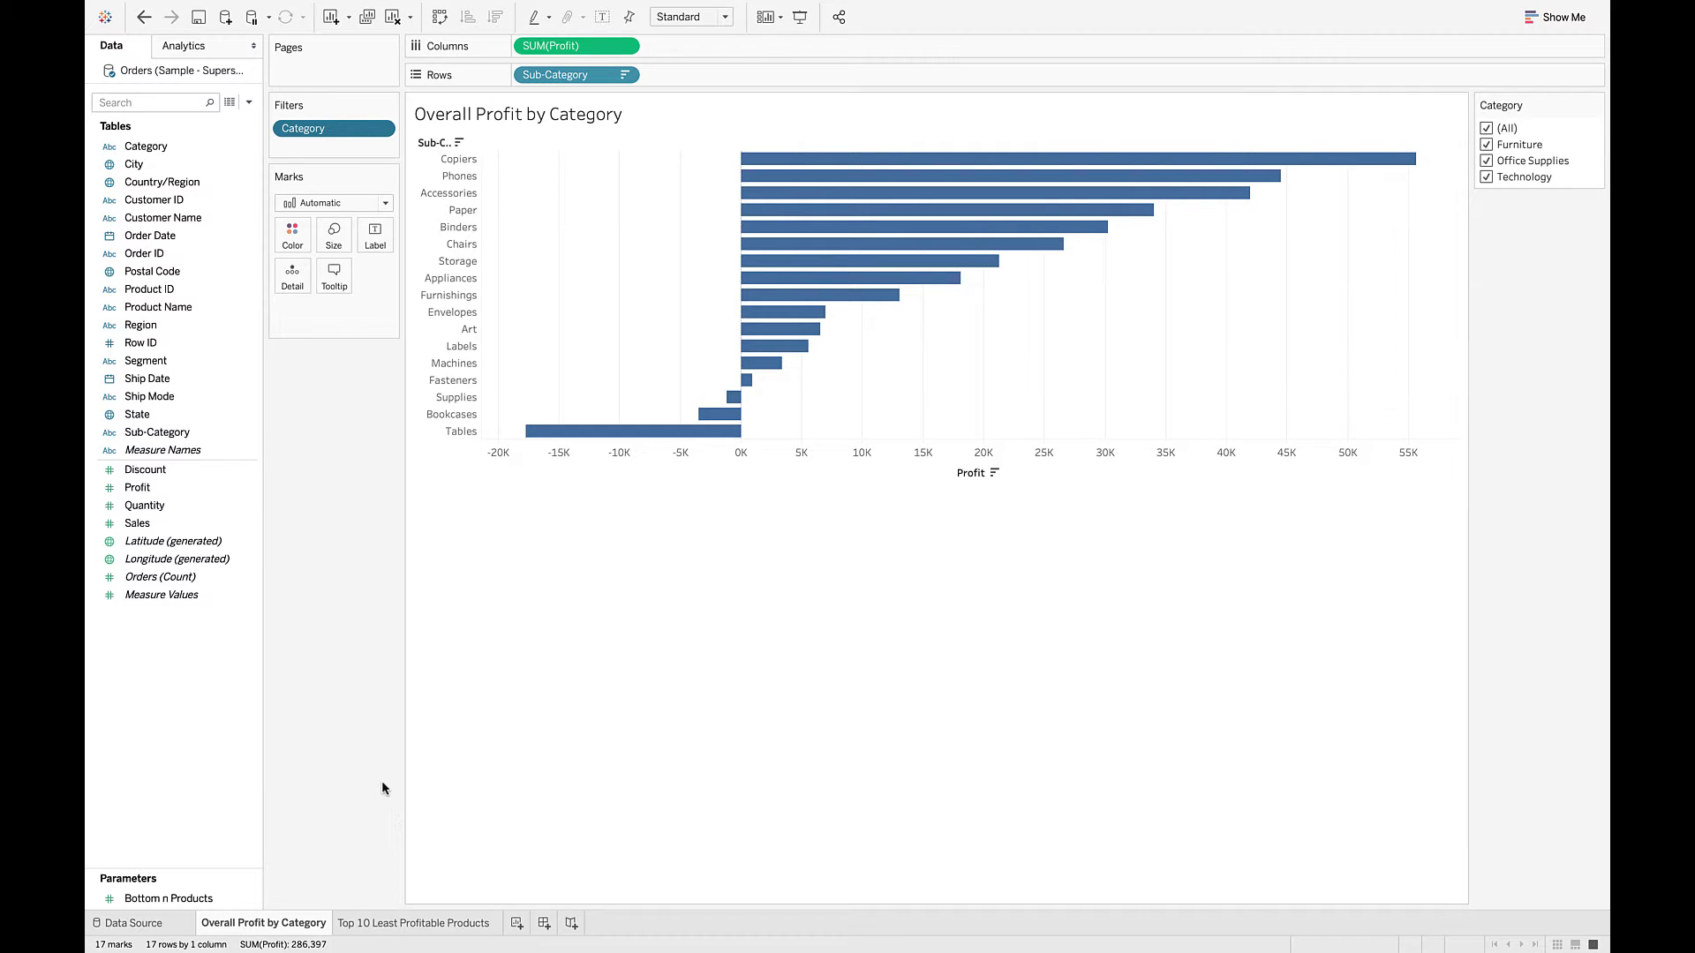
pyautogui.click(422, 923)
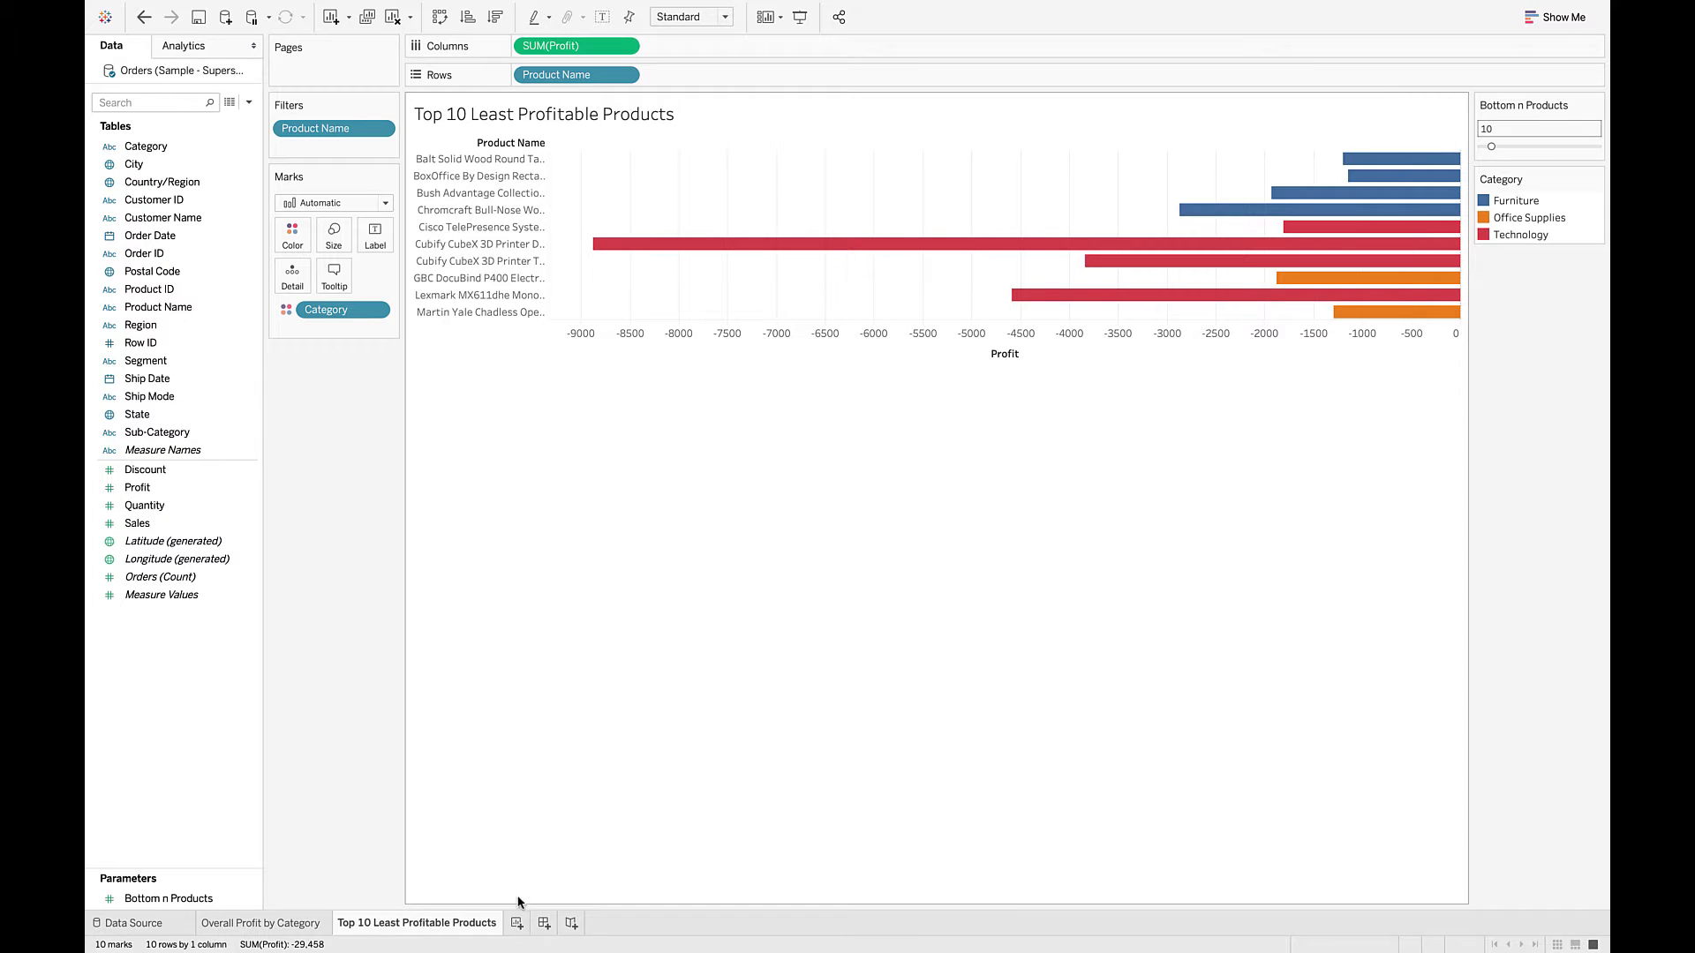
# Step: Add a new worksheet and name it "Profit by State"
pyautogui.click(519, 923)
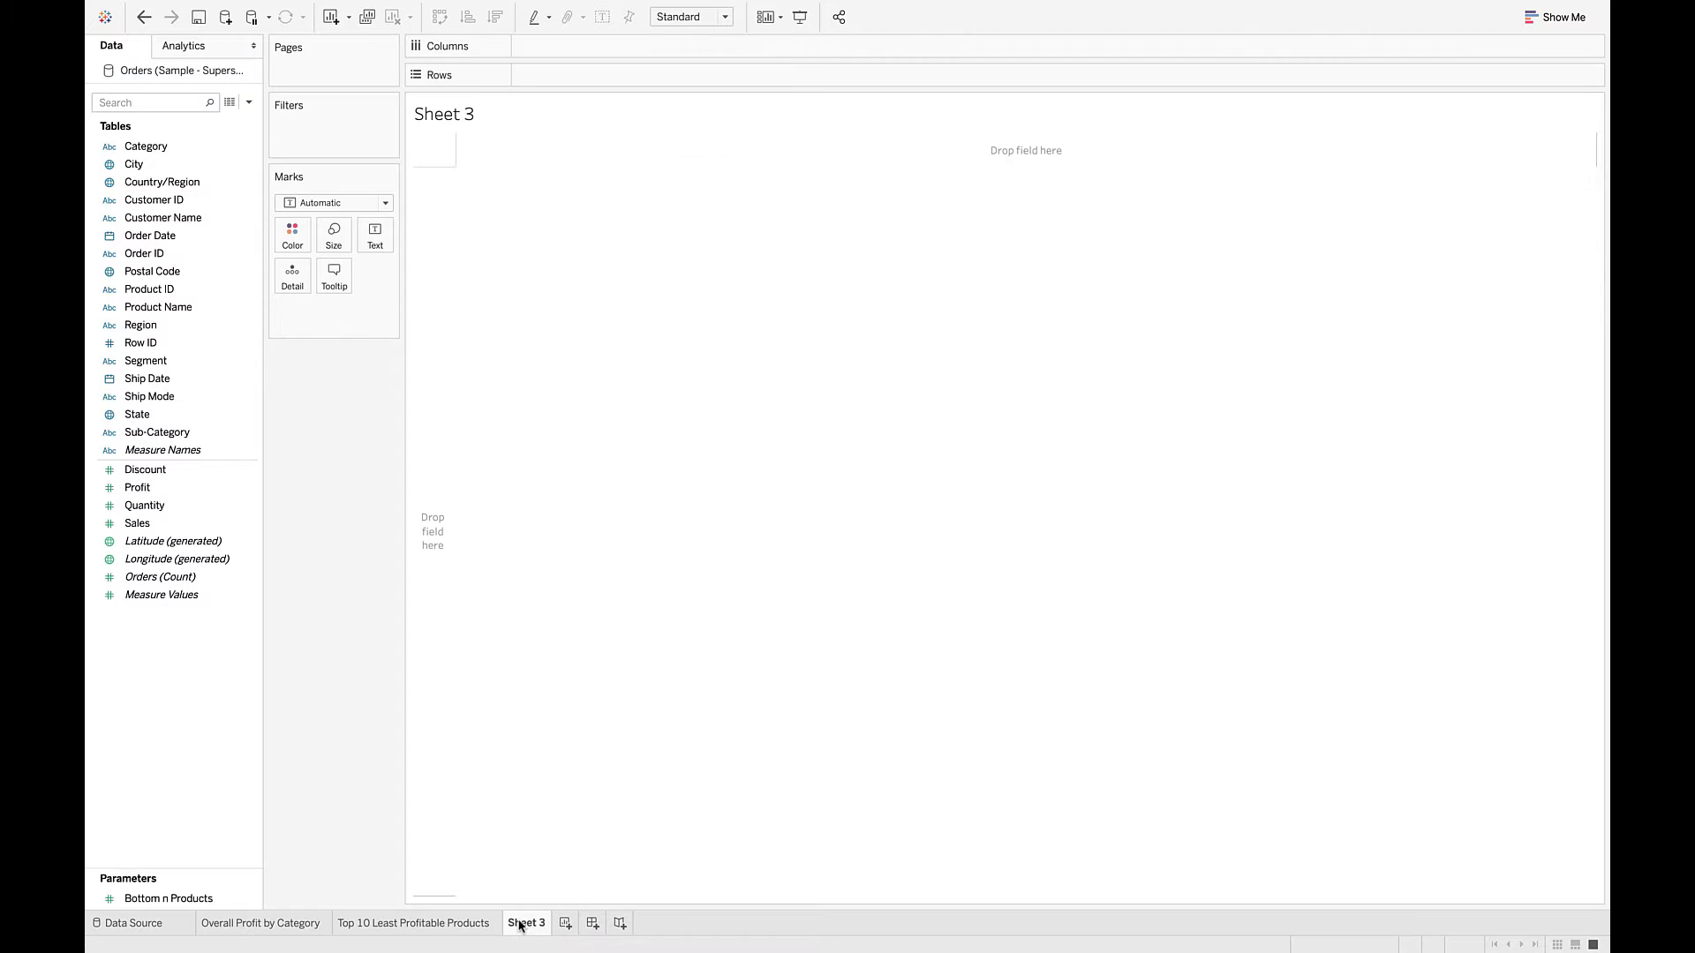
pyautogui.doubleClick(519, 924)
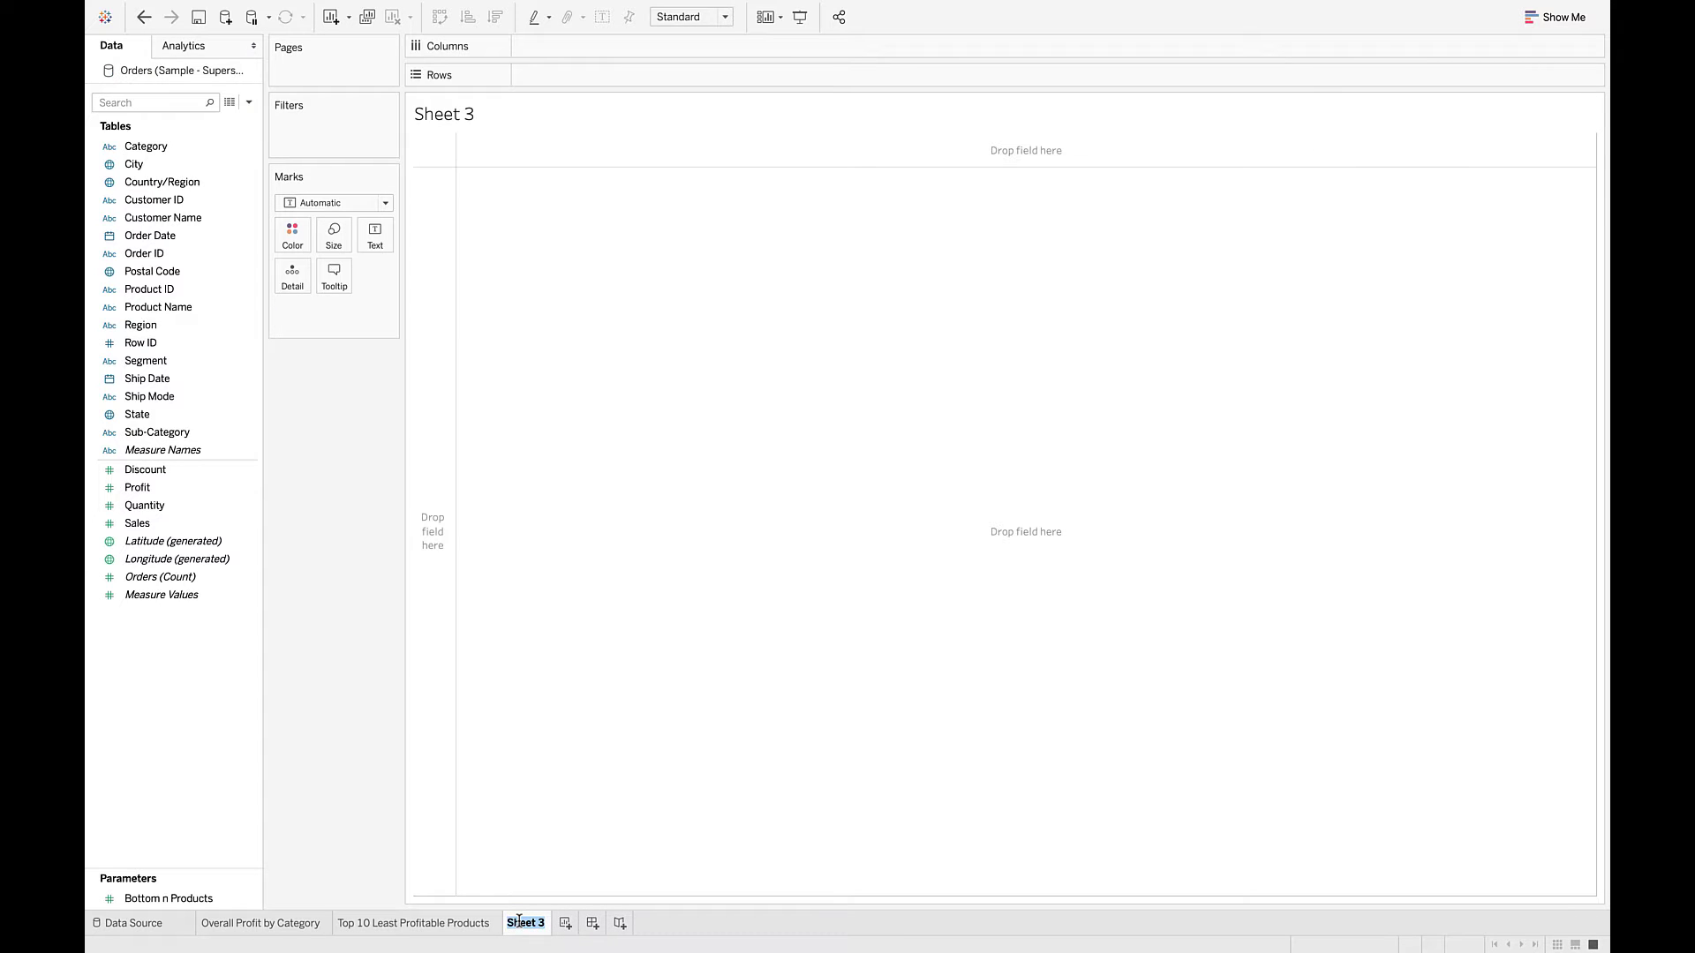
pyautogui.write('Profit by ')
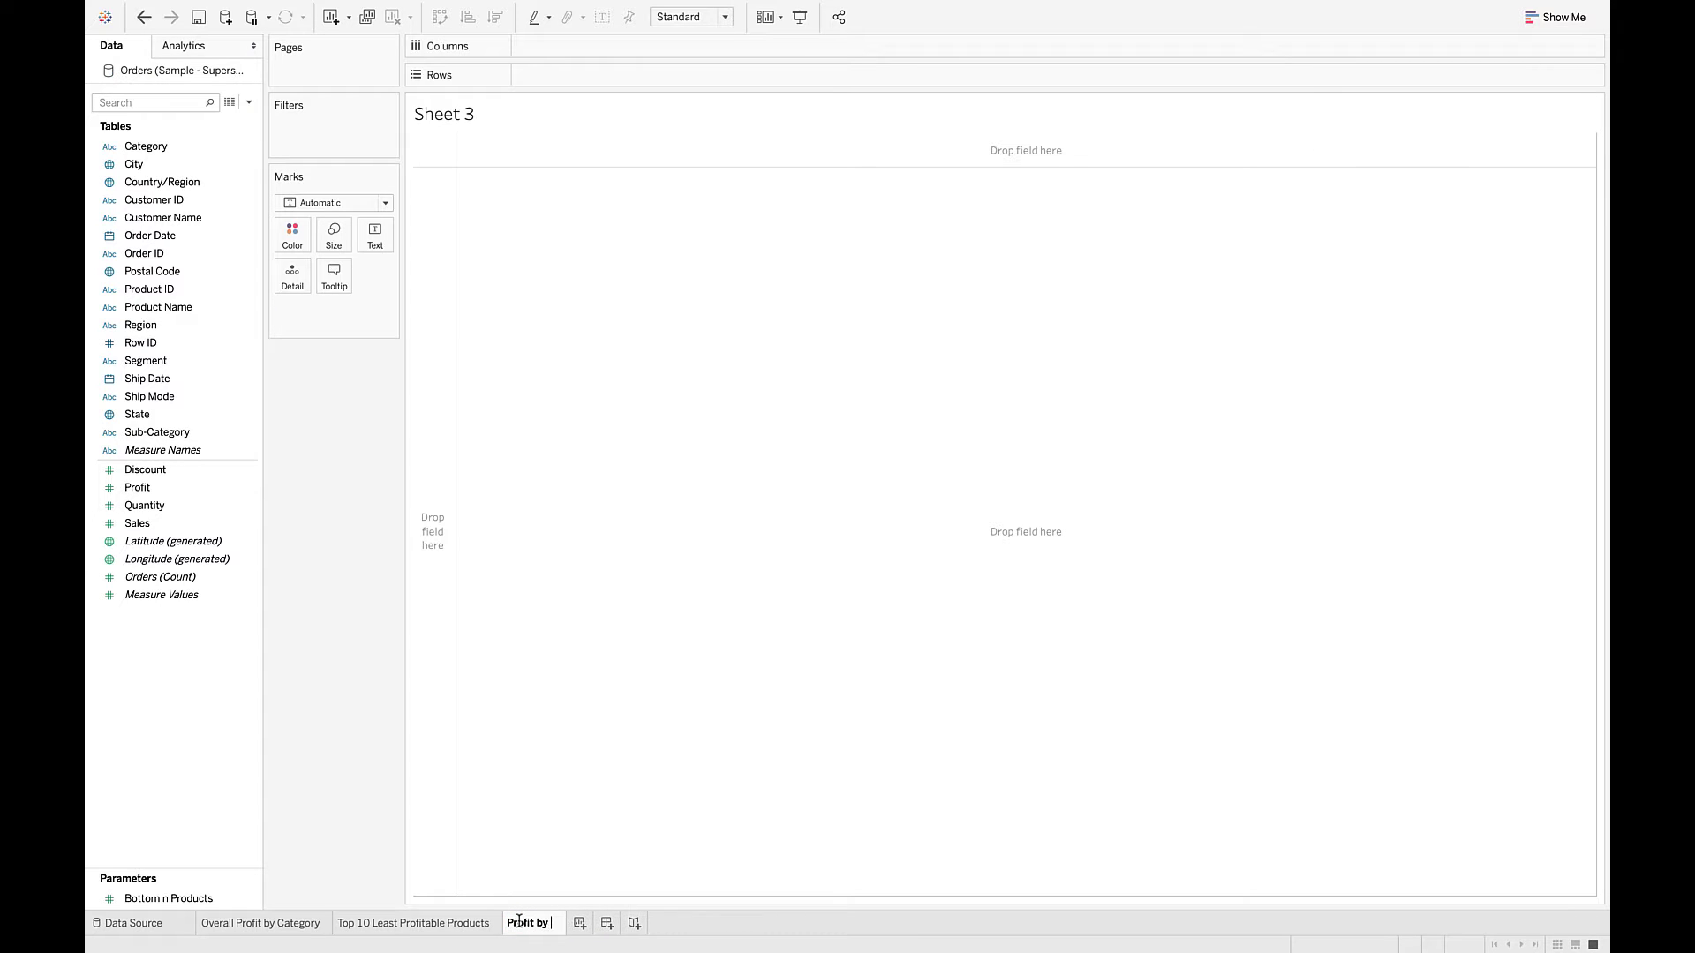
pyautogui.write('State')
pyautogui.press('Return')
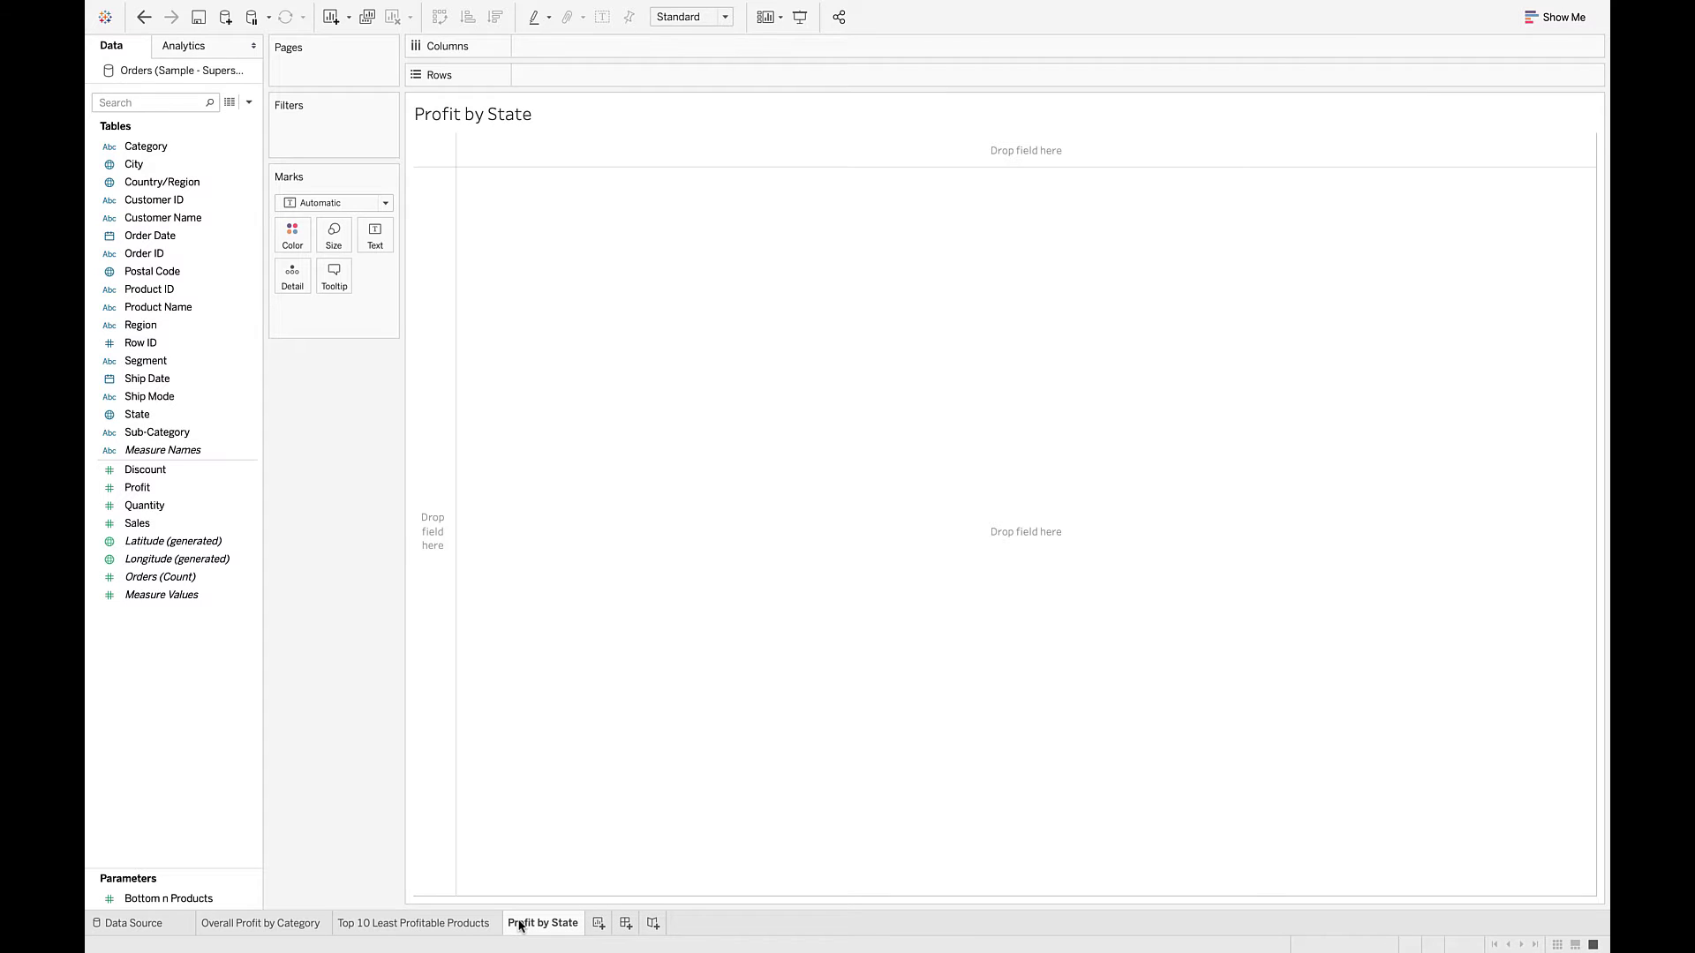
# Step: Build a map of the states colored by the sum of Profit, with mark labels shown
pyautogui.click(144, 422)
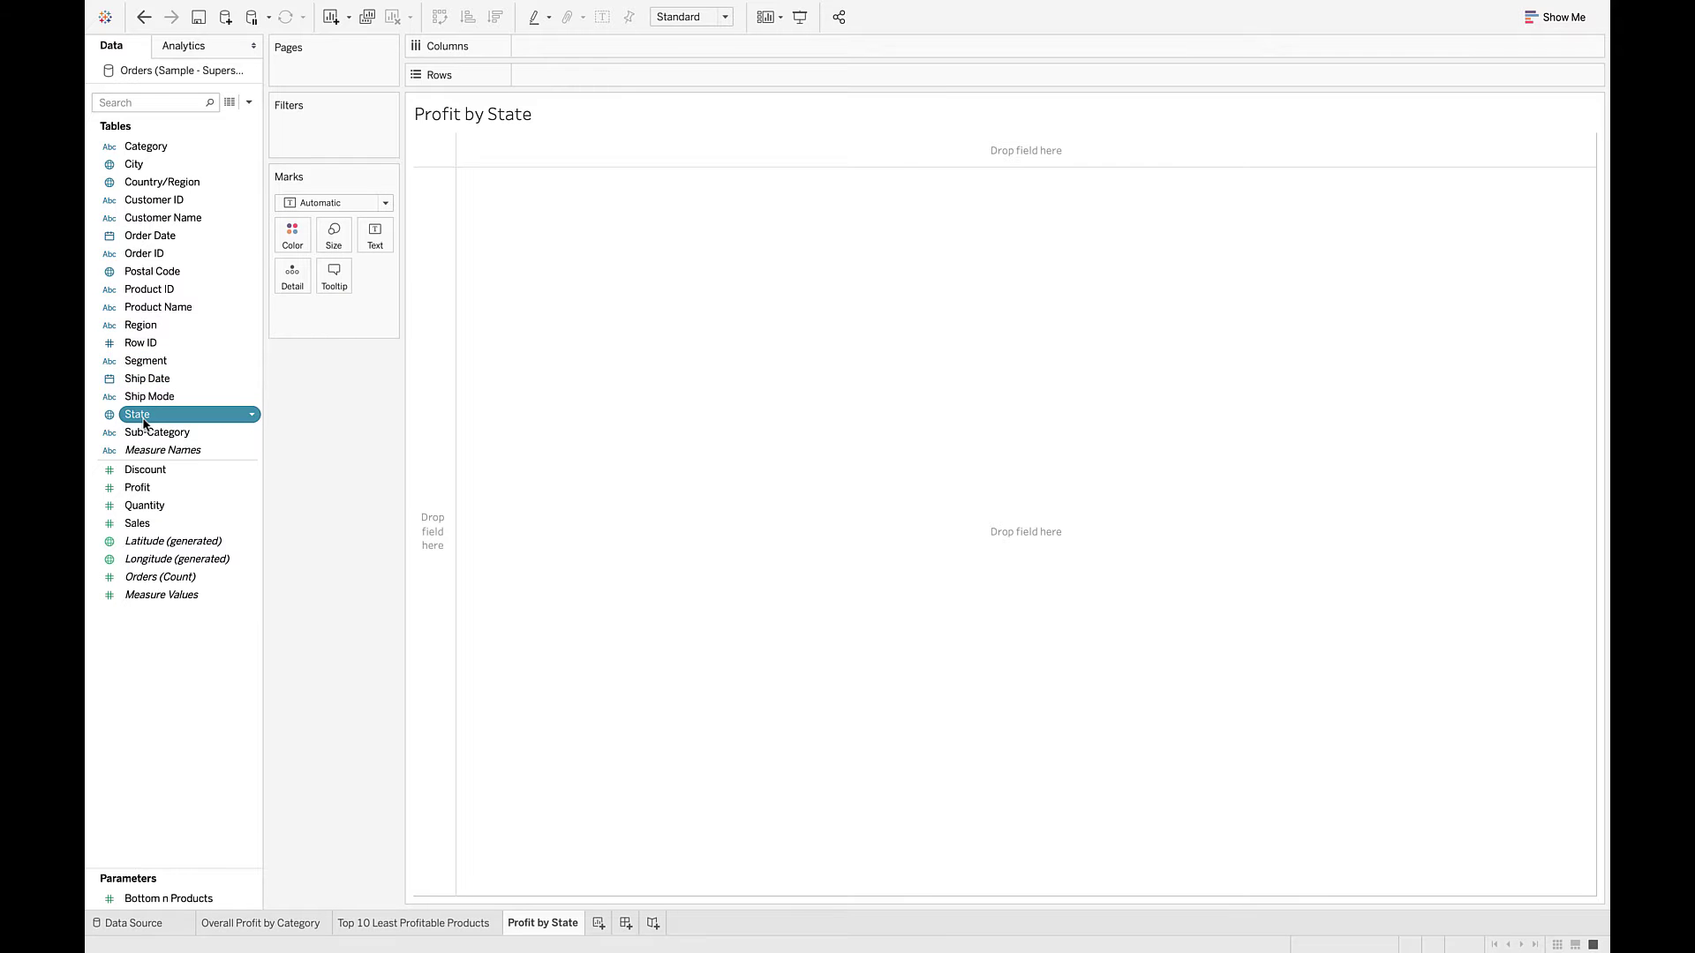
pyautogui.doubleClick(144, 422)
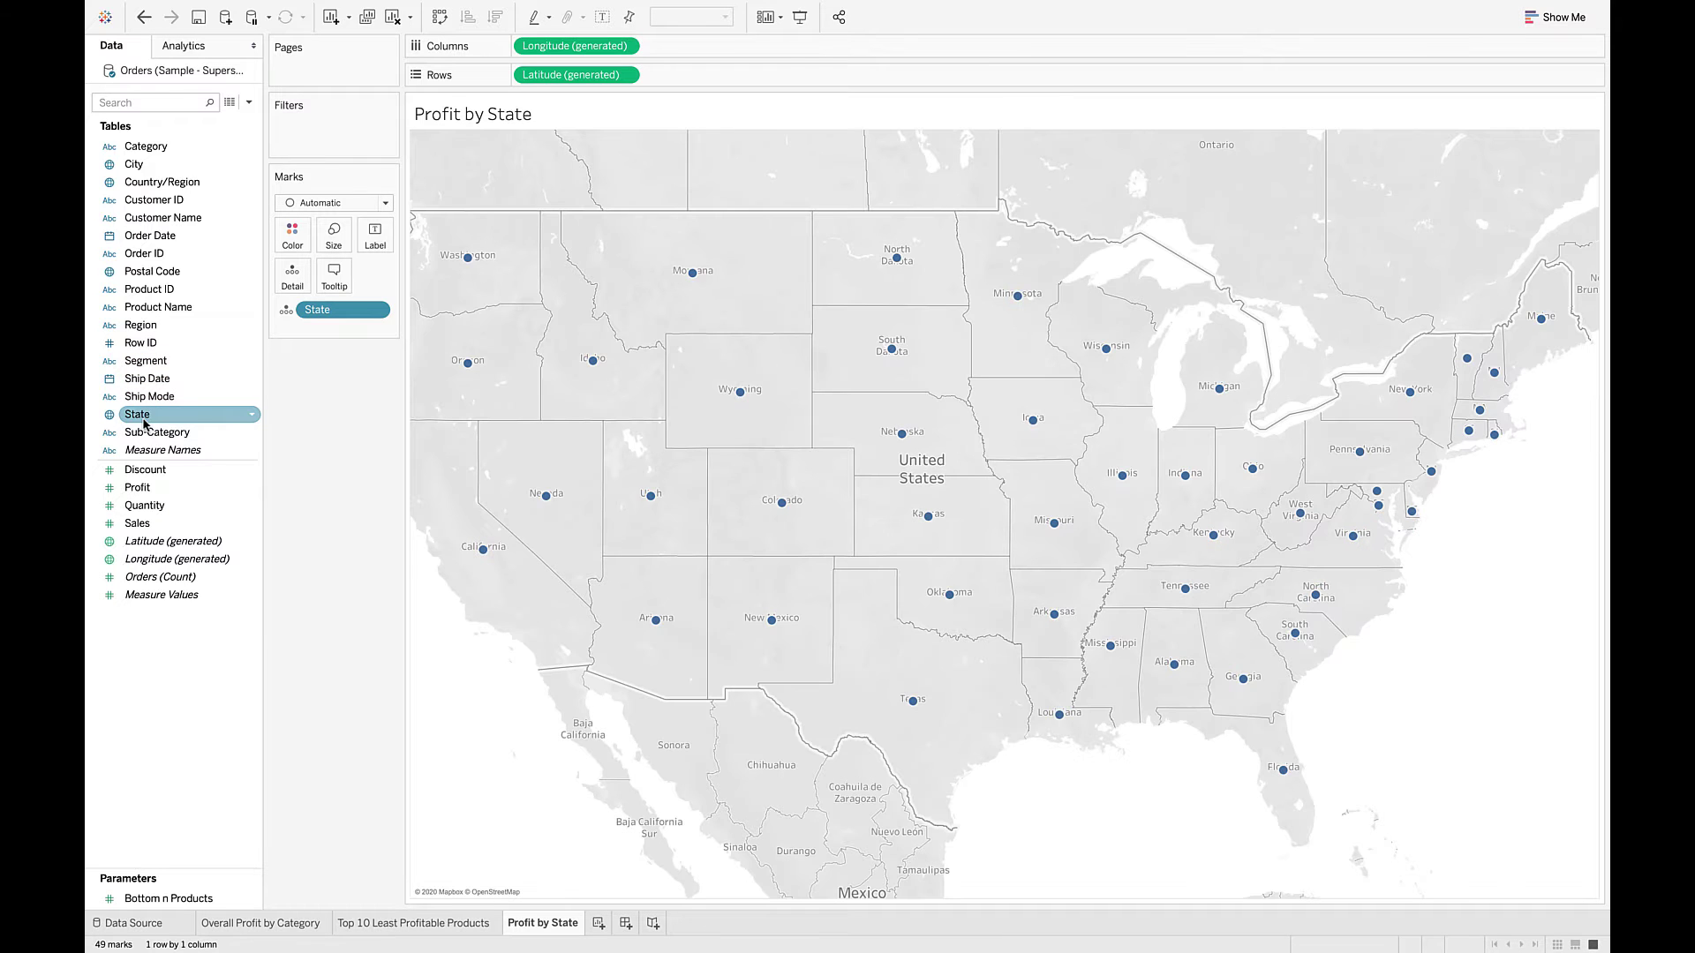
pyautogui.moveTo(137, 492); pyautogui.dragTo(300, 237)
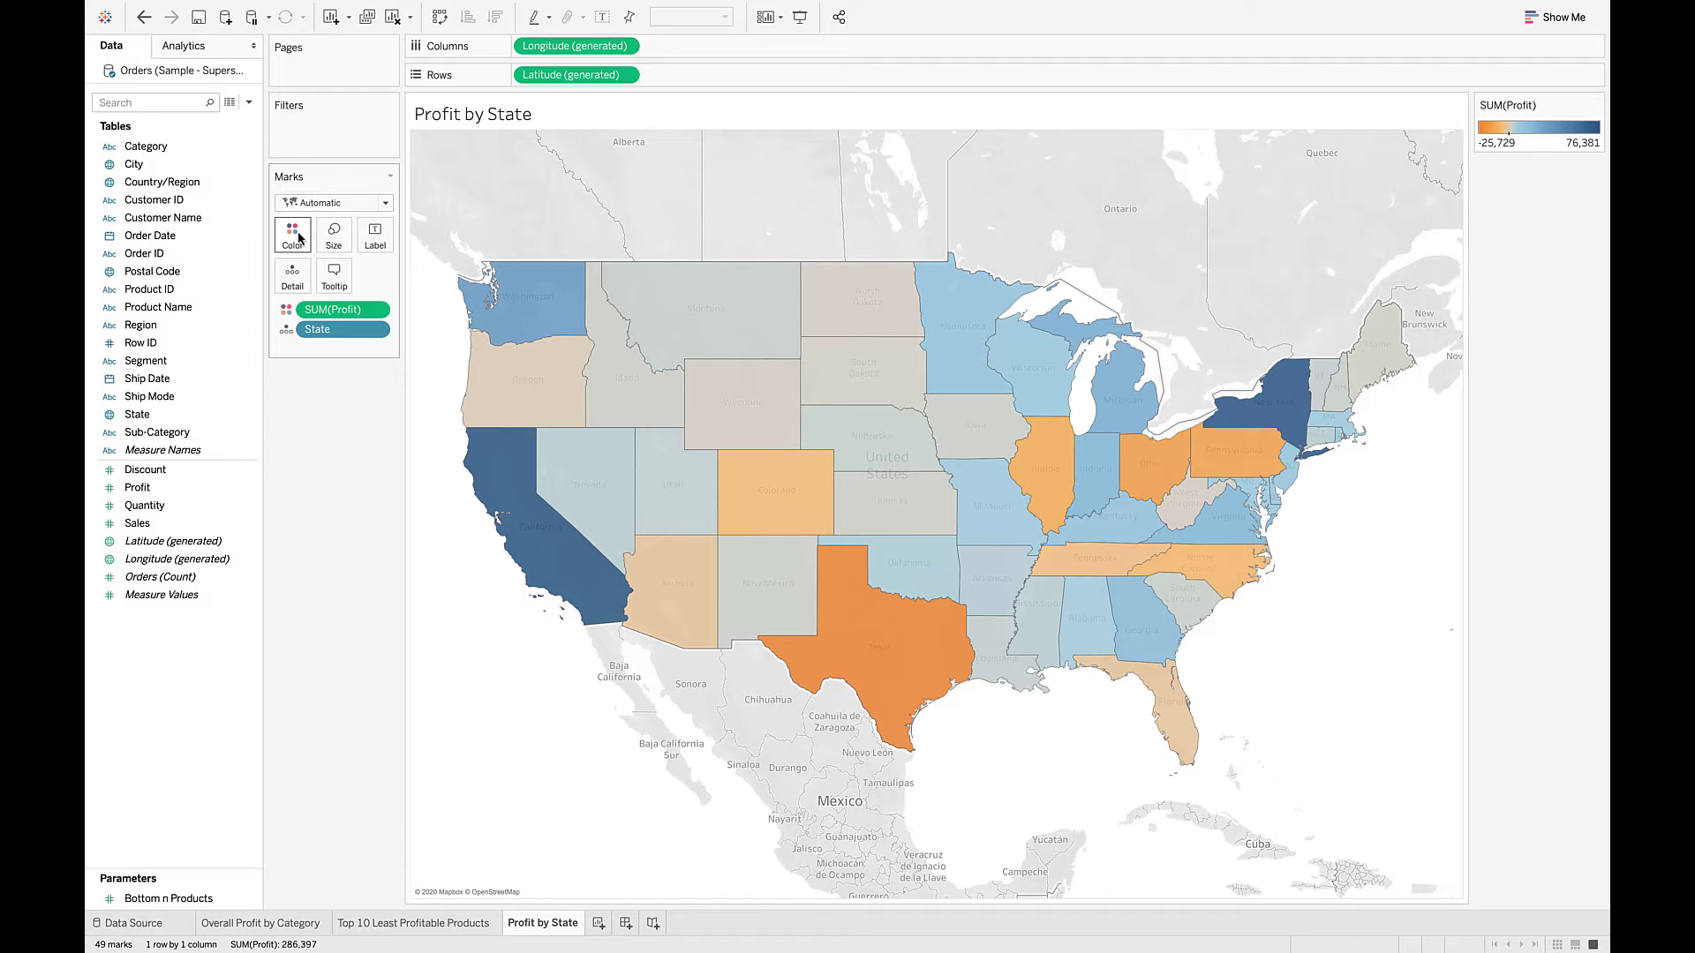
pyautogui.click(602, 17)
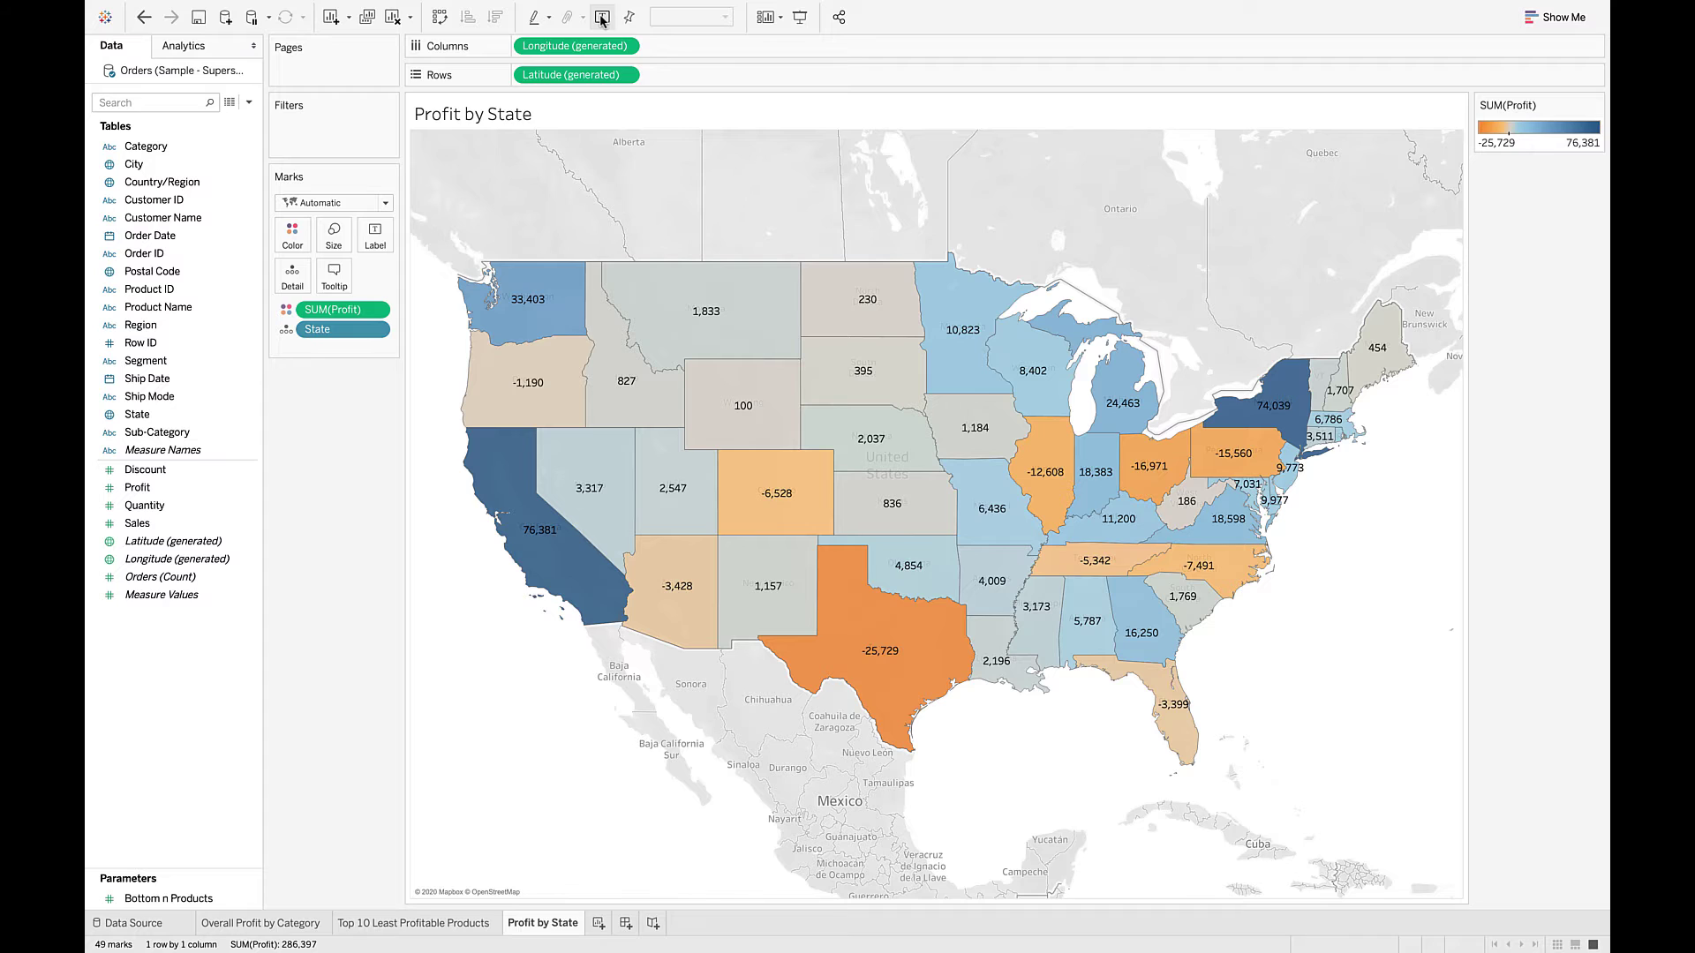
# Step: Add a new worksheet and name it "Profit Trend"
pyautogui.click(598, 923)
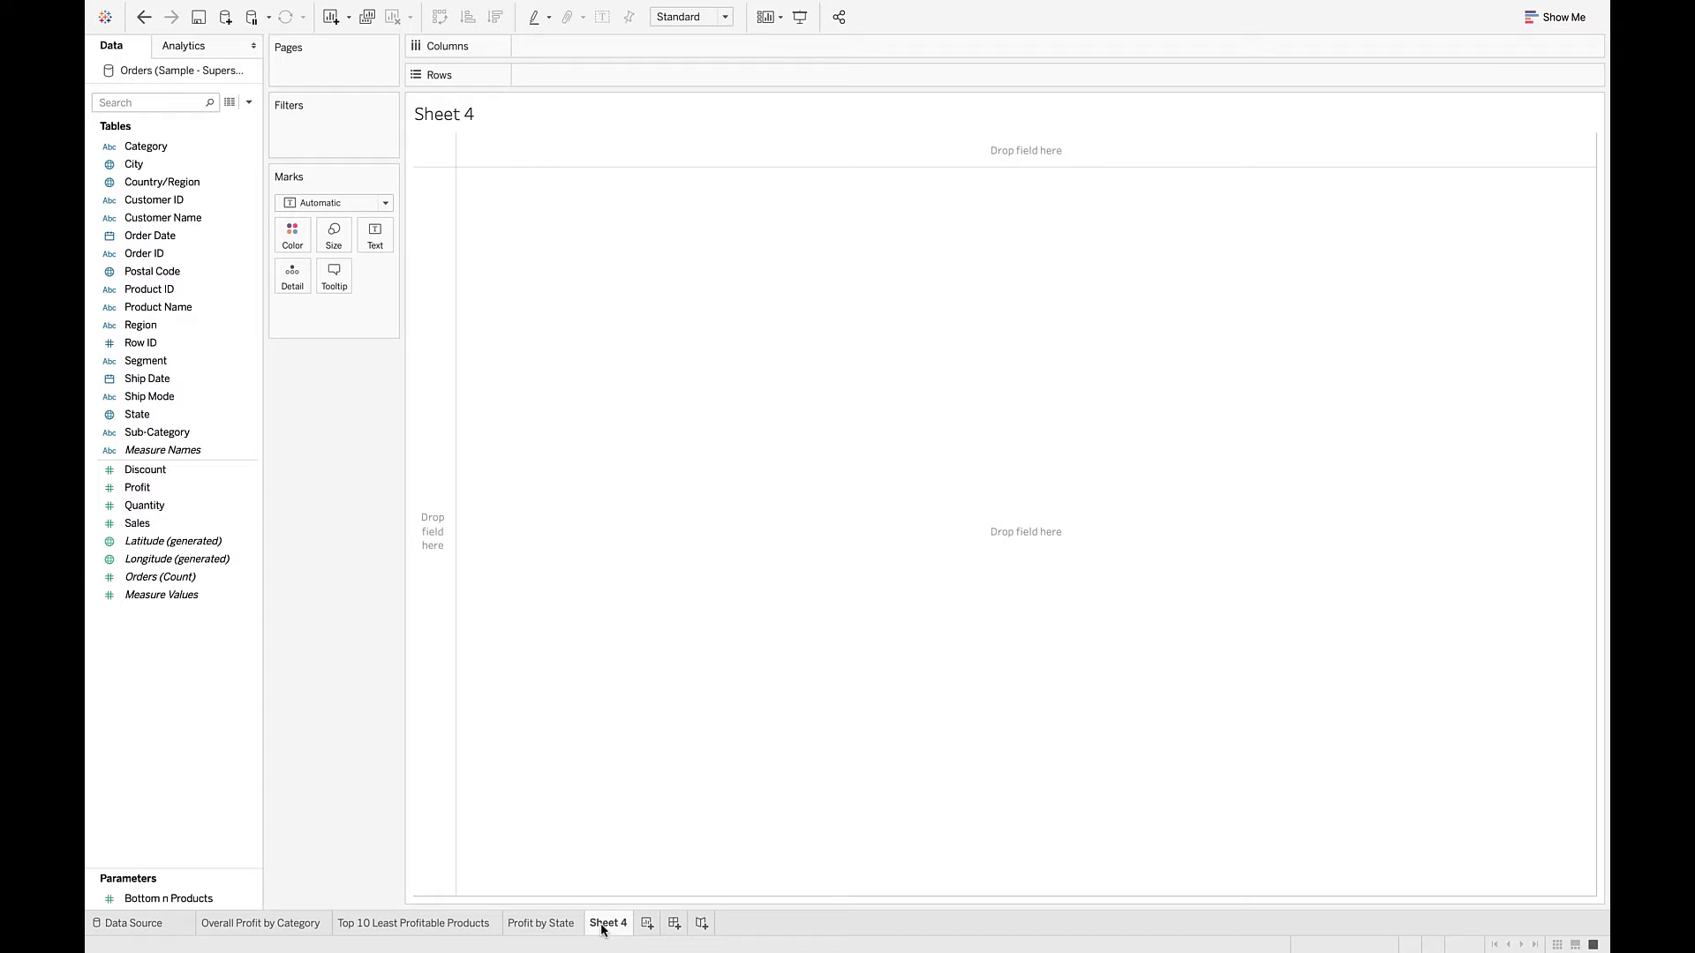
pyautogui.doubleClick(601, 925)
pyautogui.hotkey('ctrl', 'a')
pyautogui.write('Profit Trend')
pyautogui.press('Return')
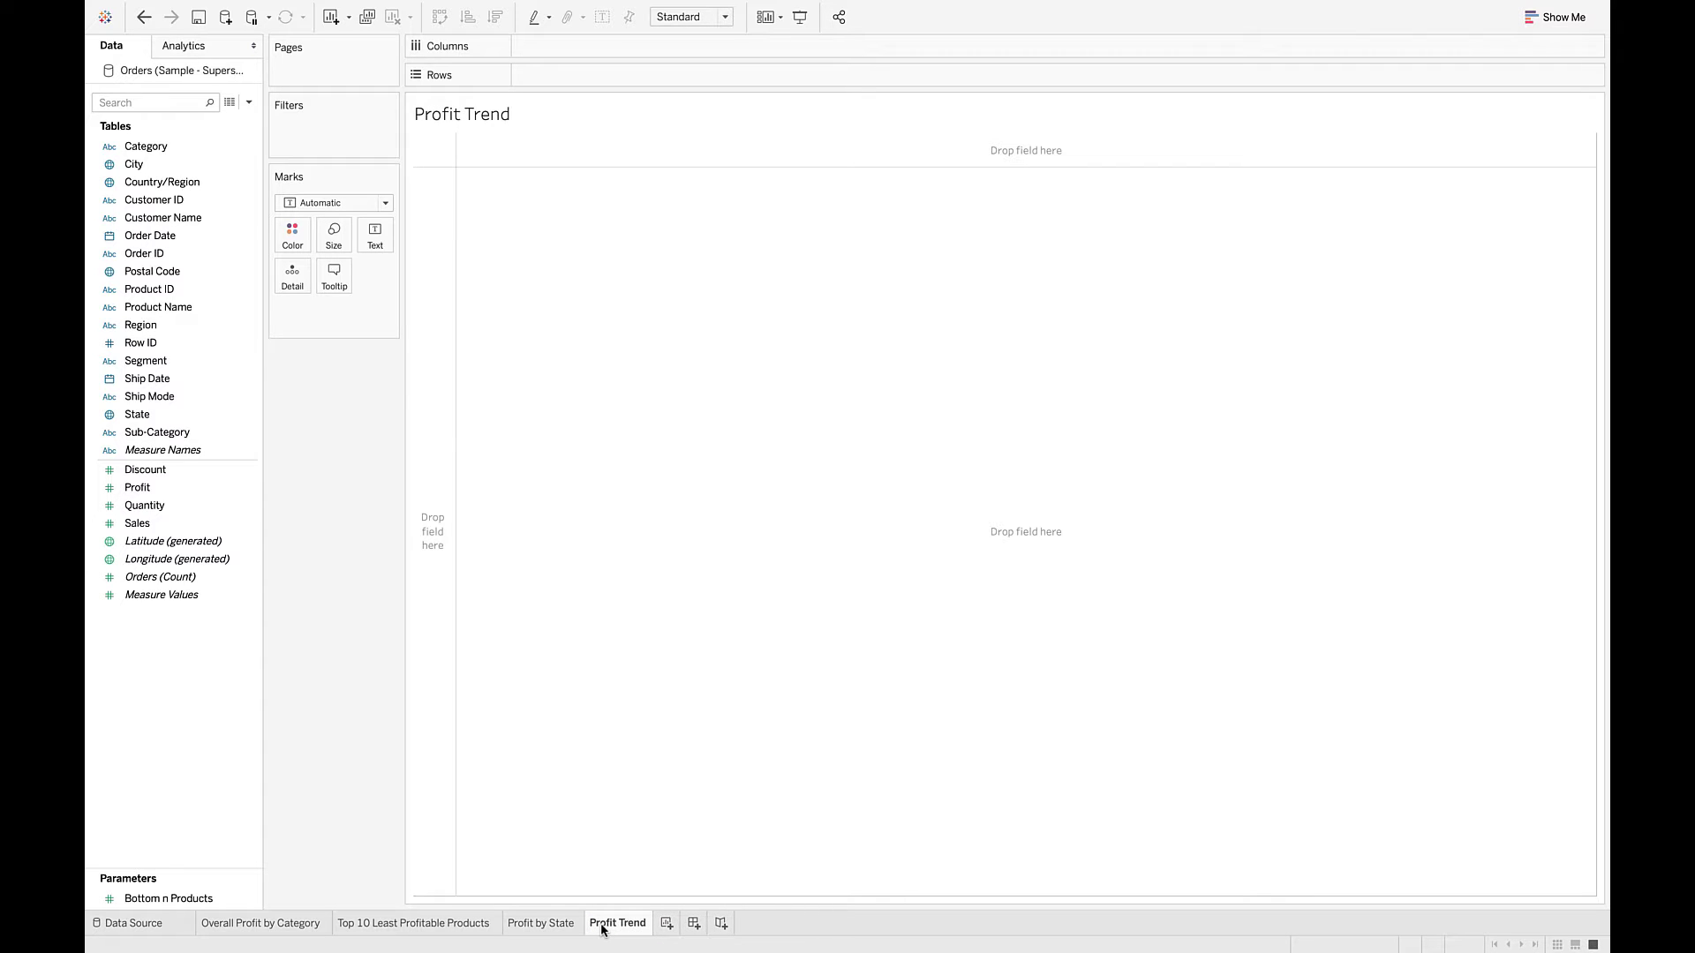
# Step: Build a line chart of the sum of Profit in rows against continuous quarters of Order Date in columns
pyautogui.moveTo(148, 234); pyautogui.dragTo(538, 47)
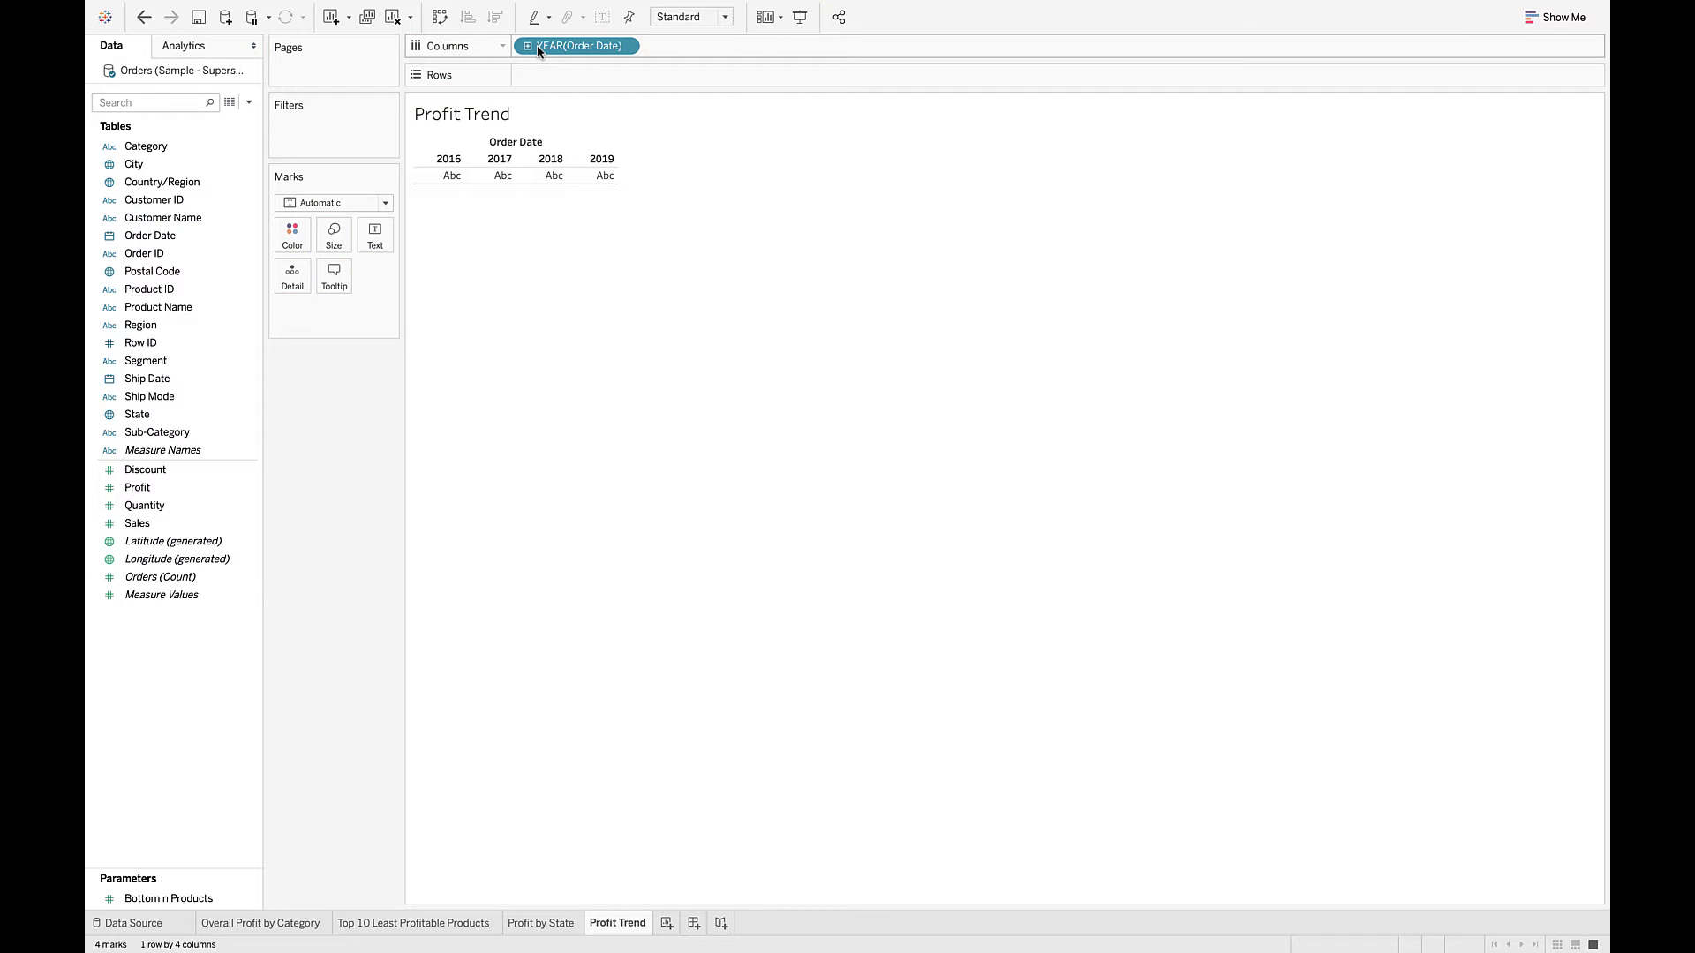
pyautogui.click(626, 47)
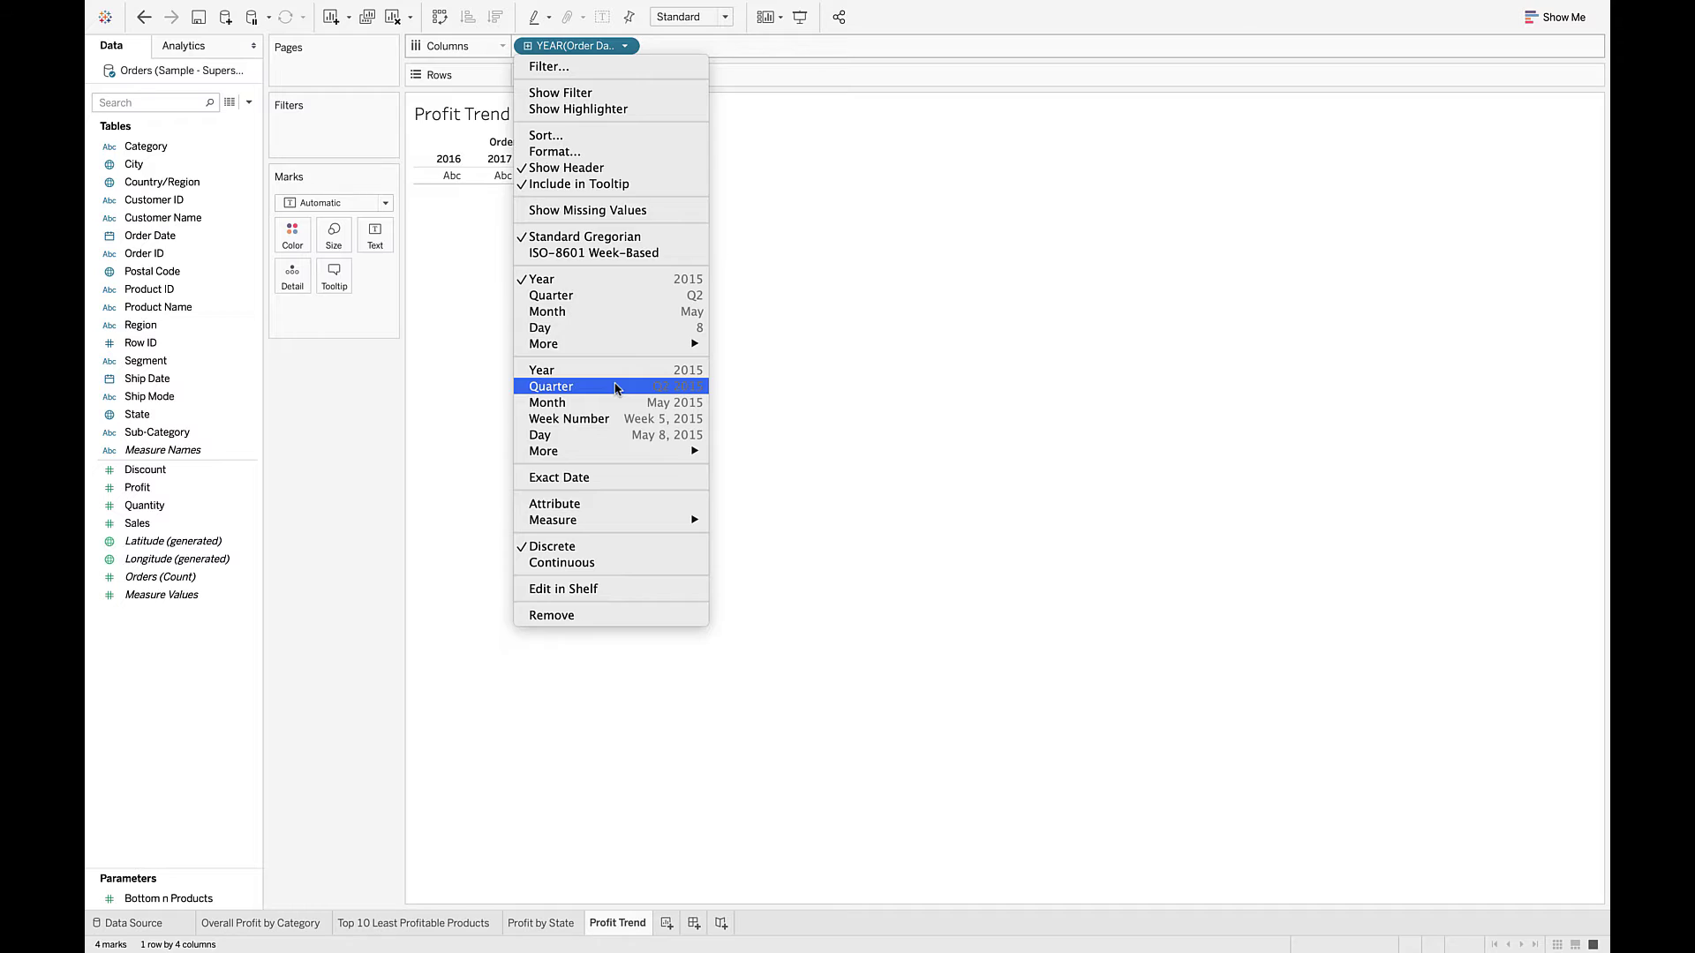
pyautogui.click(615, 389)
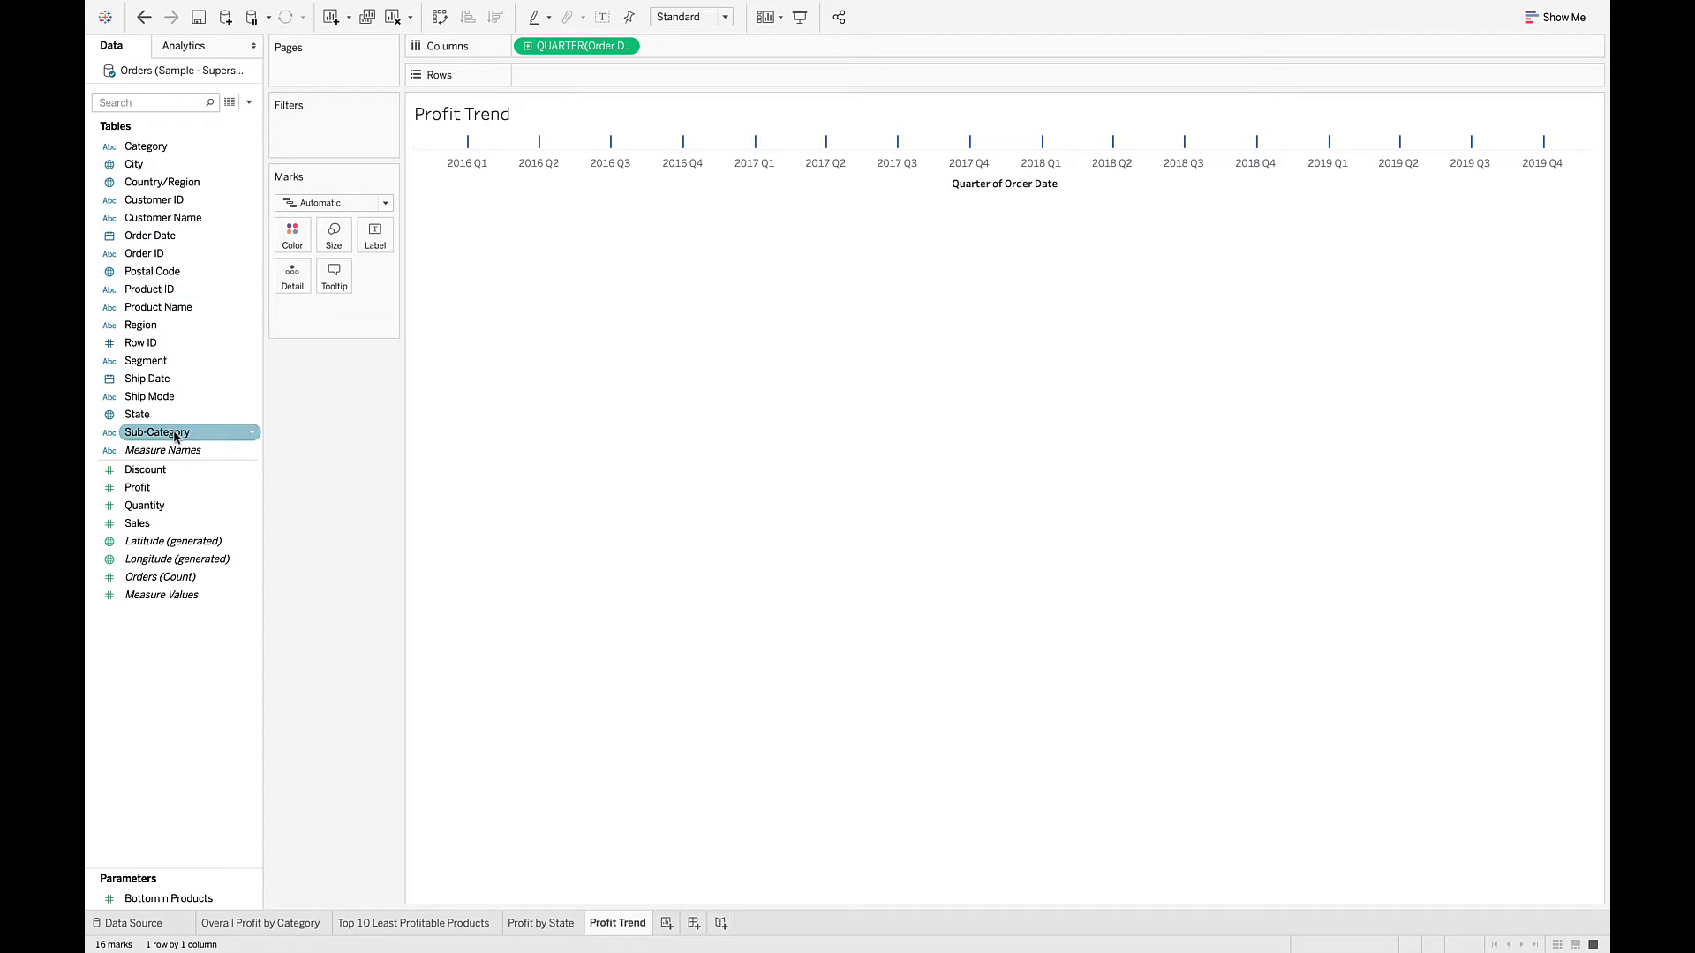
pyautogui.moveTo(155, 487); pyautogui.dragTo(547, 80)
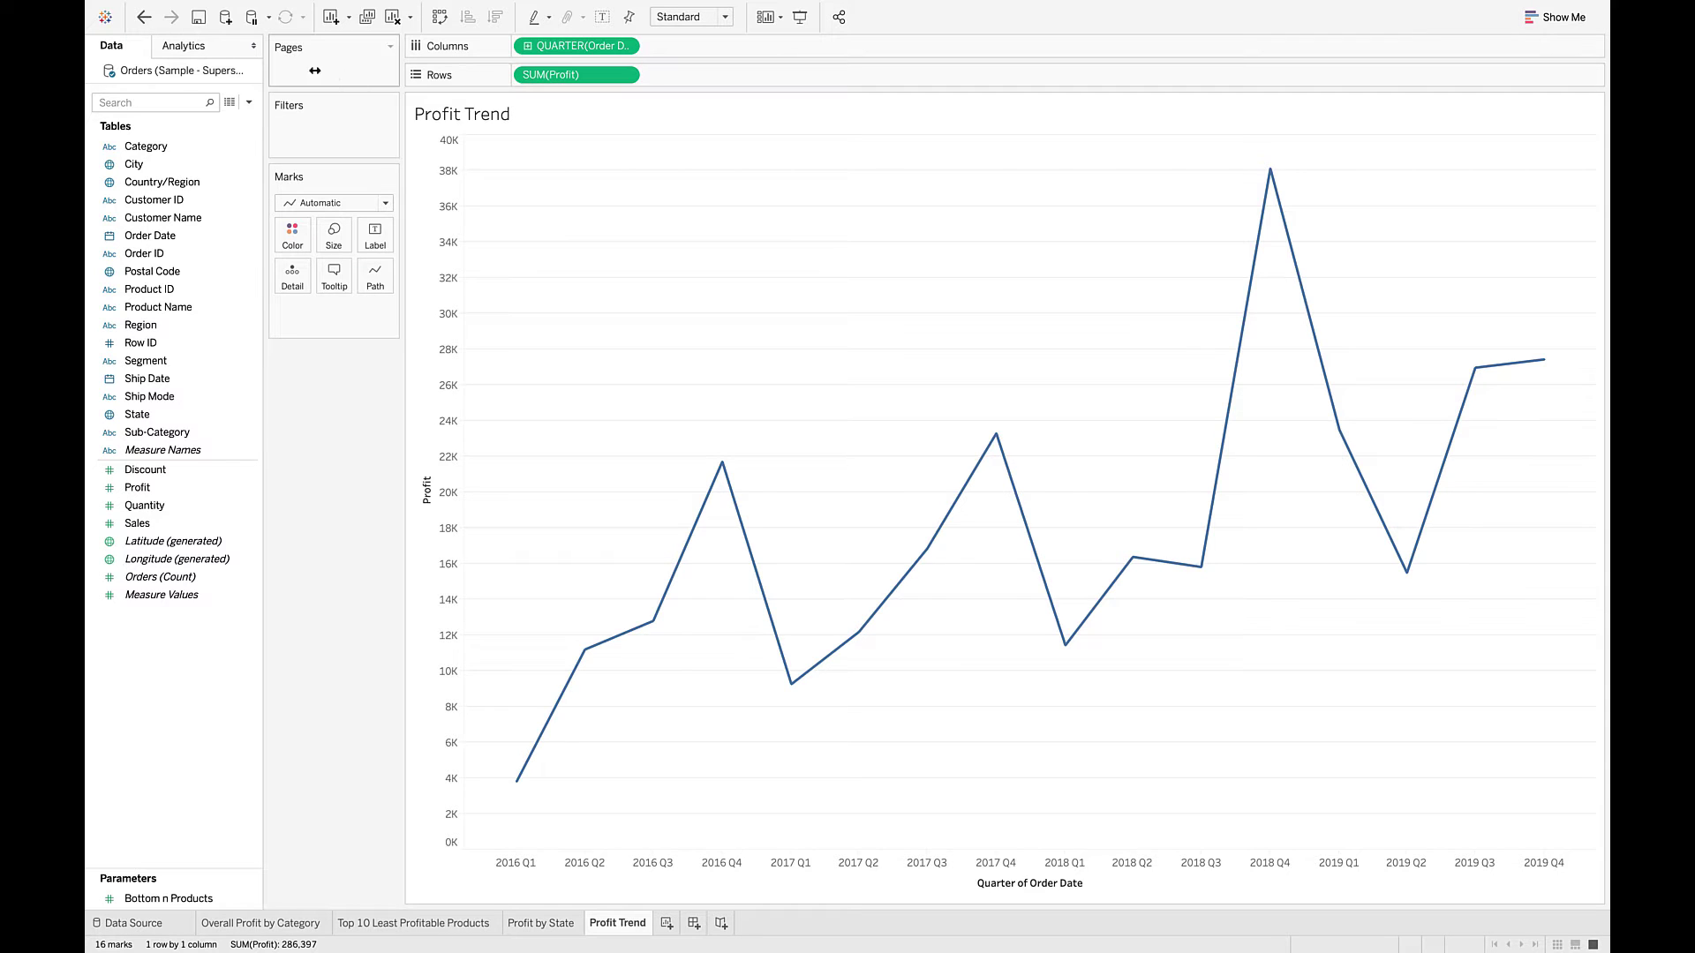
# Step: Add a trend line to the Profit Trend chart
pyautogui.click(208, 55)
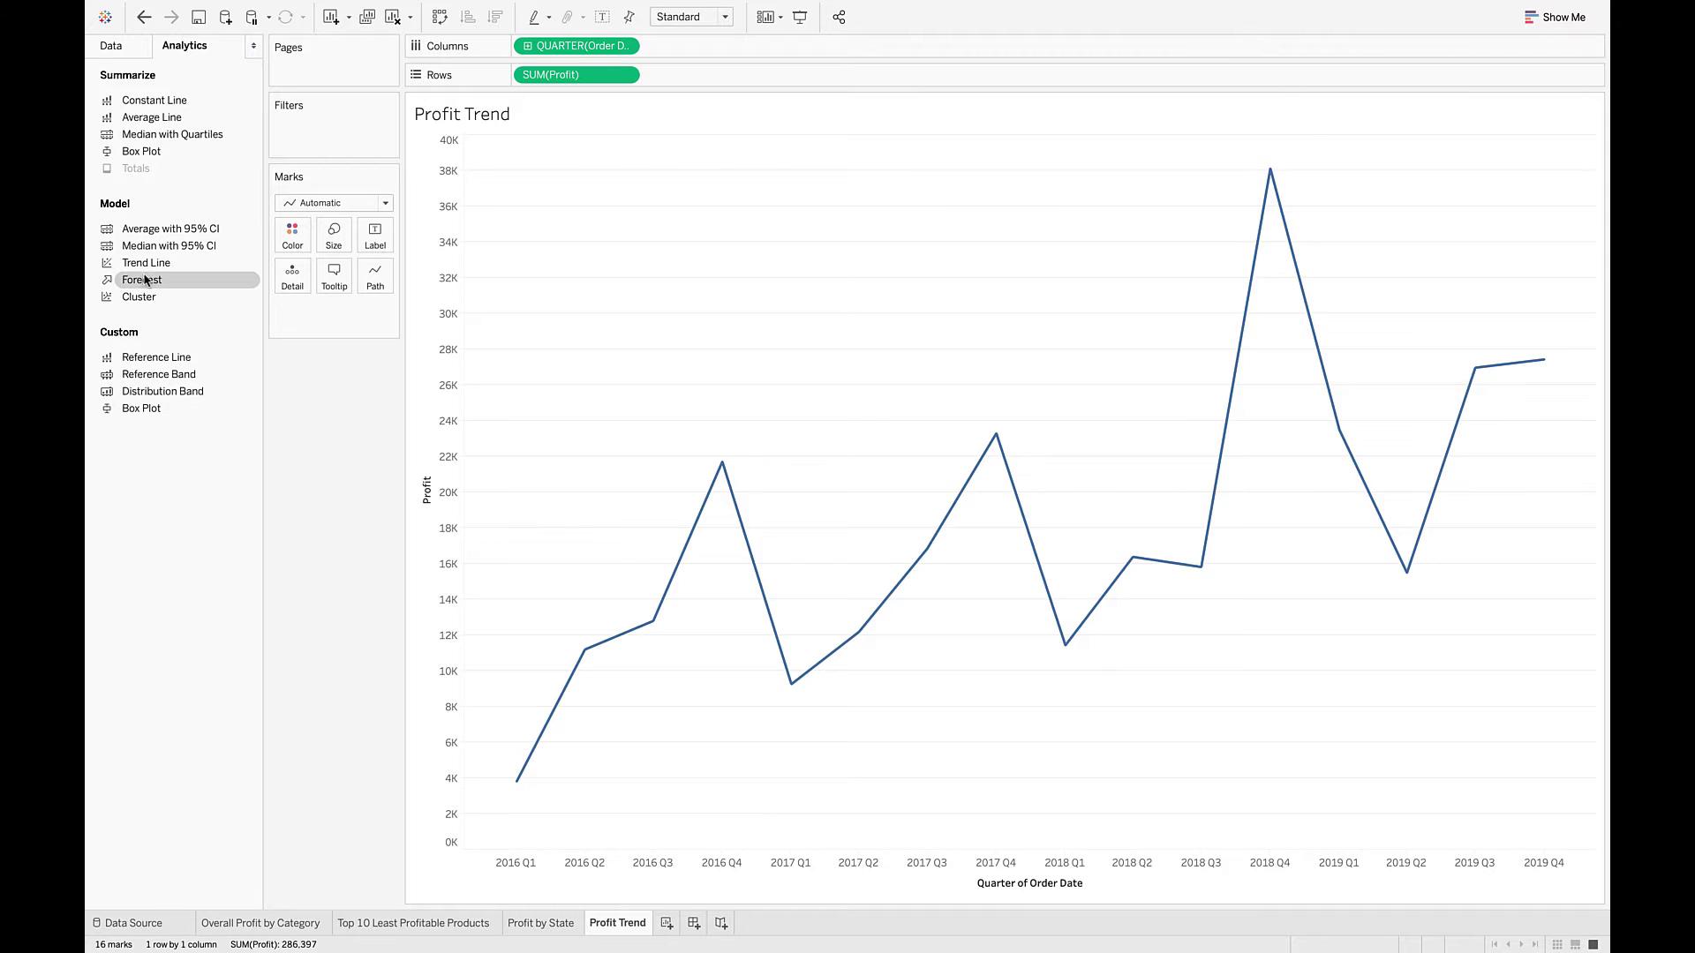
pyautogui.moveTo(143, 262); pyautogui.dragTo(581, 254)
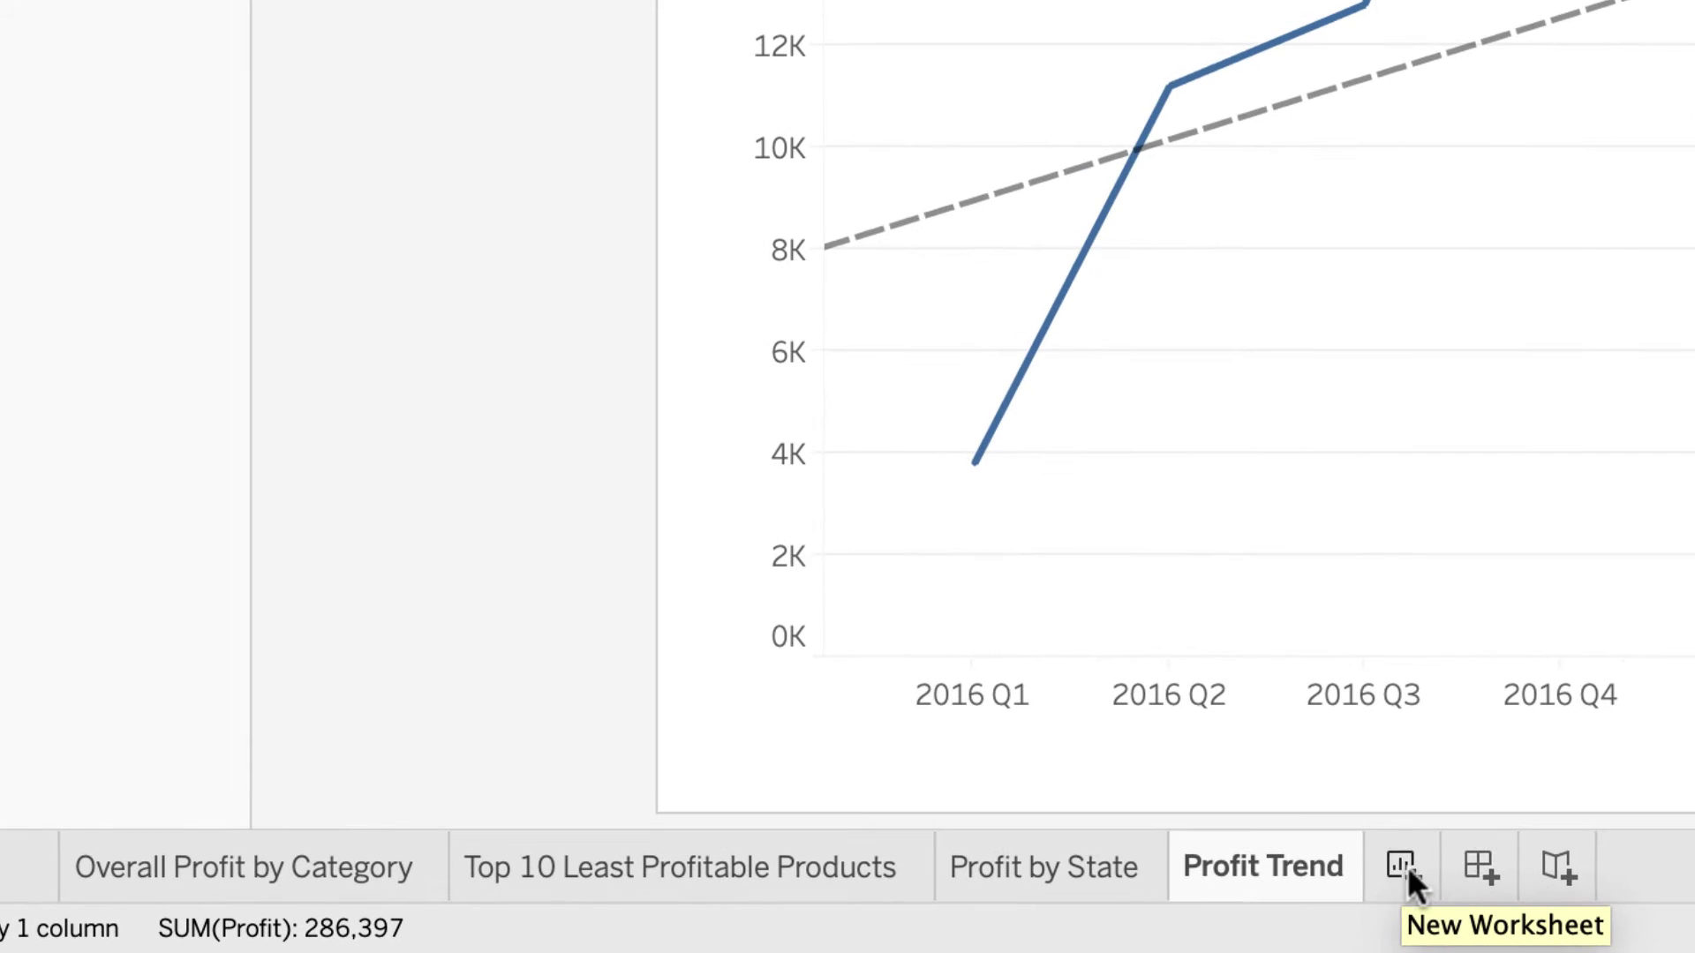
# Step: Create a new dashboard named "Is Least Profitable Always Unprofitable?" and show its title
pyautogui.click(1477, 866)
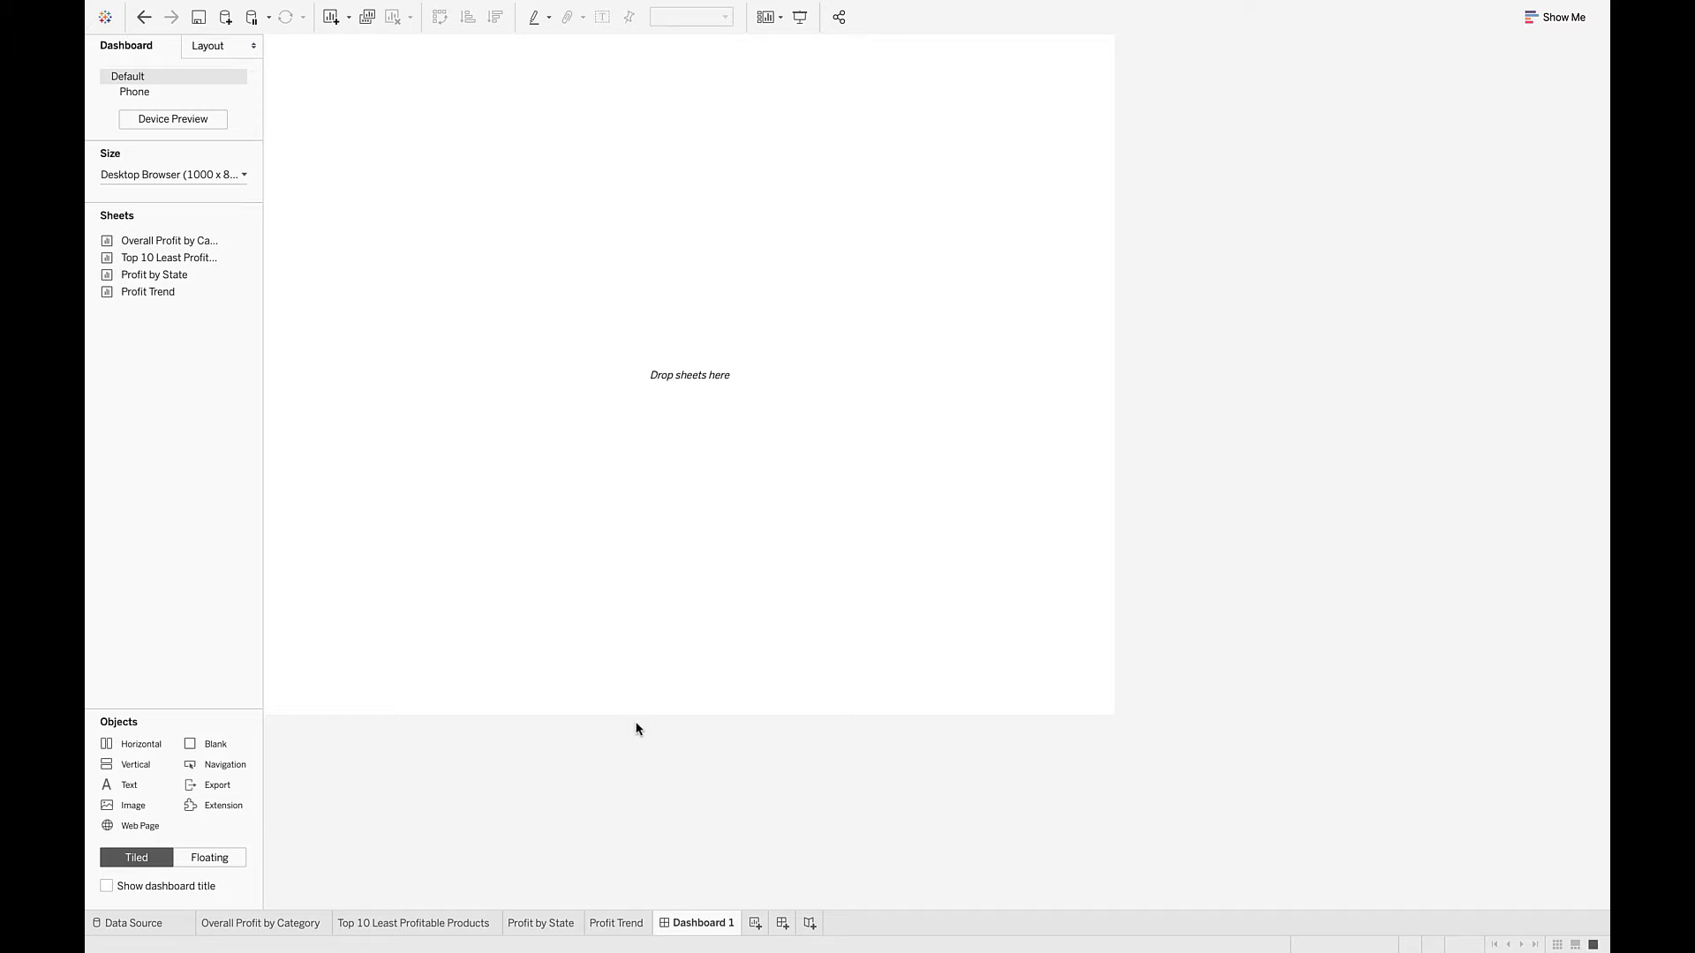
pyautogui.doubleClick(712, 923)
pyautogui.write('Is leas')
pyautogui.press('BackSpace')
pyautogui.press('BackSpace')
pyautogui.press('BackSpace')
pyautogui.press('BackSpace')
pyautogui.write('Least Profi')
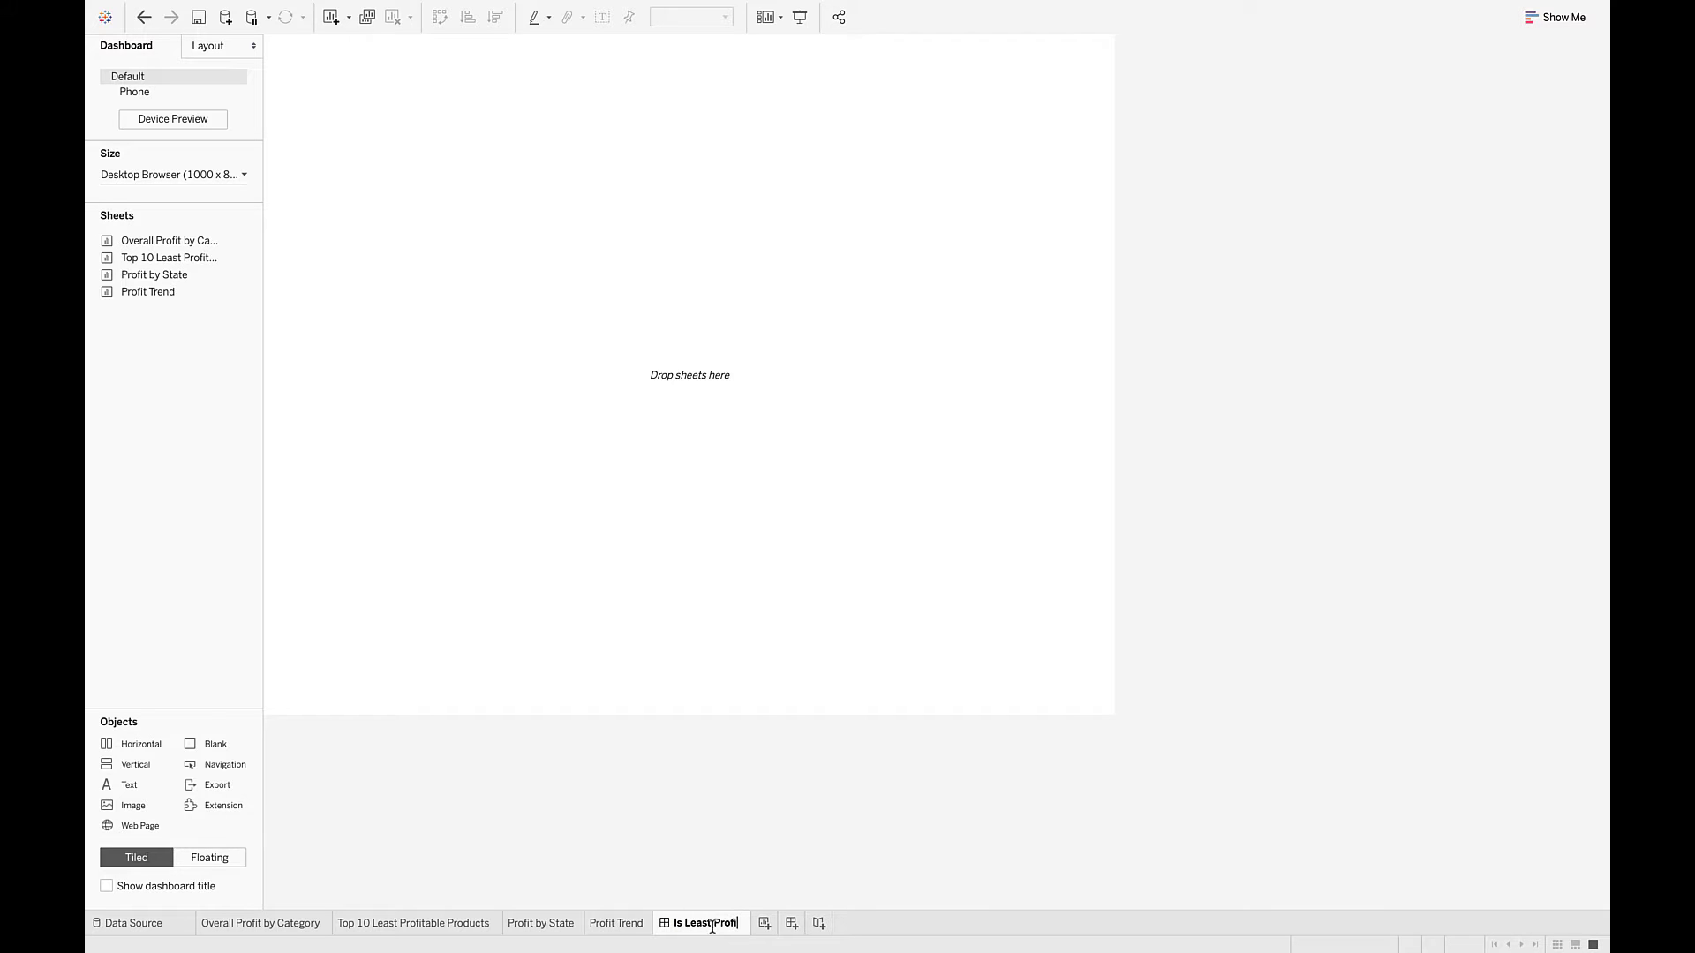
pyautogui.write('table Alwa')
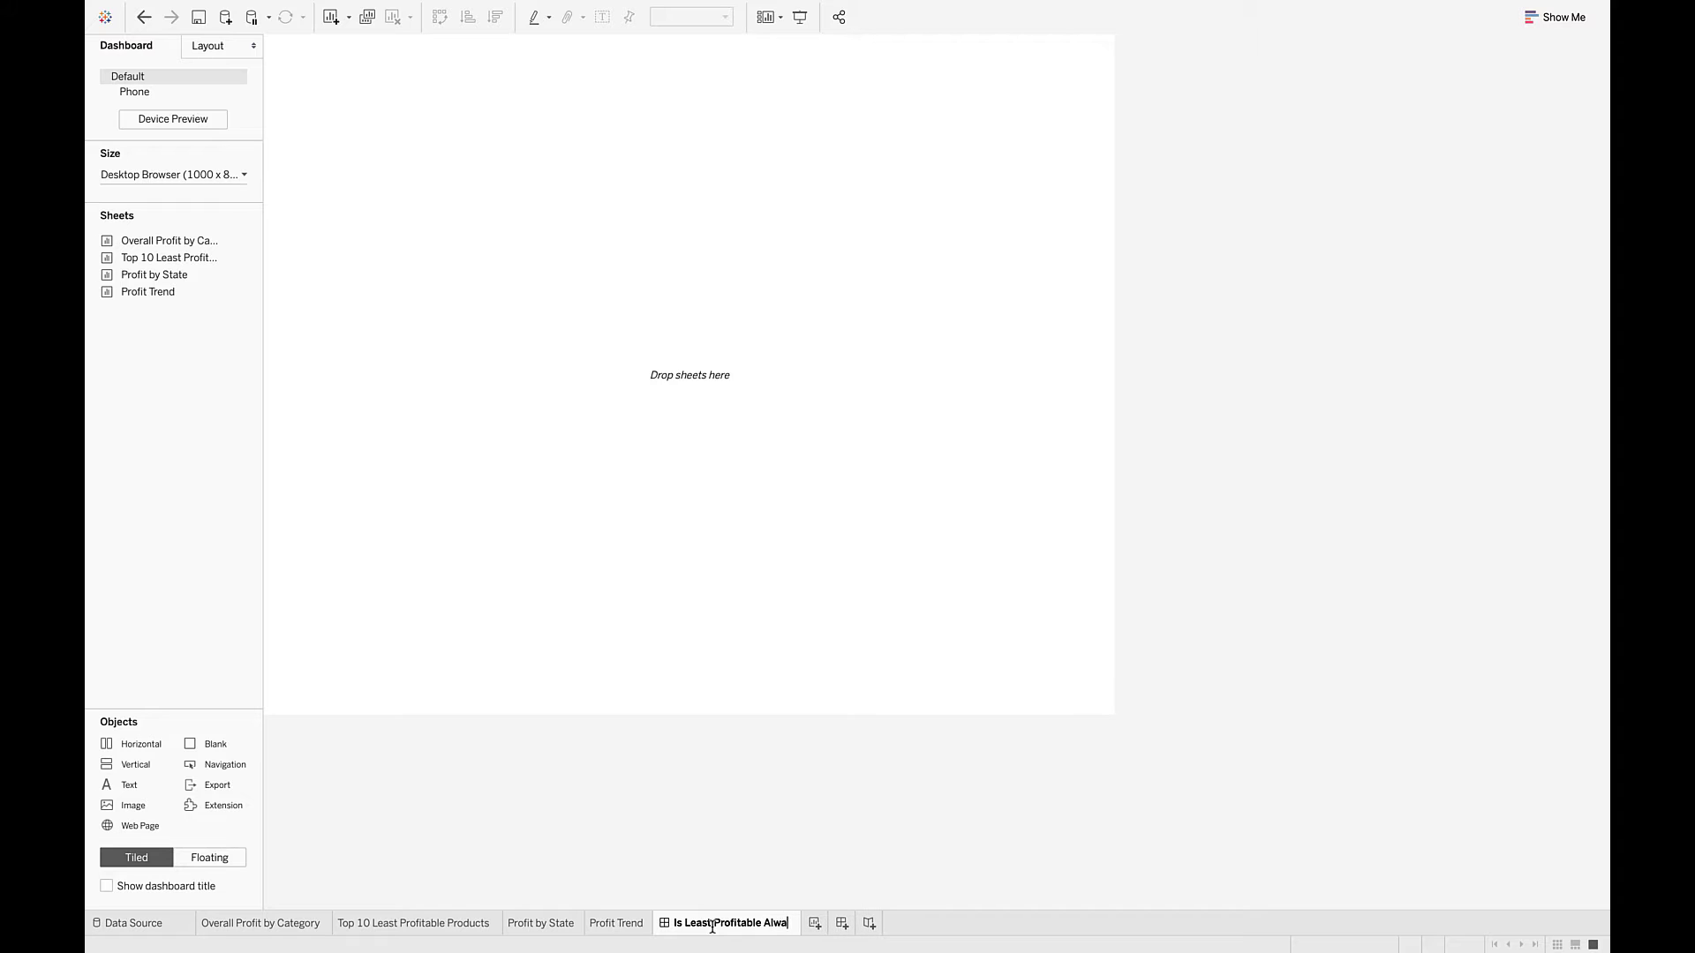
pyautogui.write('ys Unprofitable')
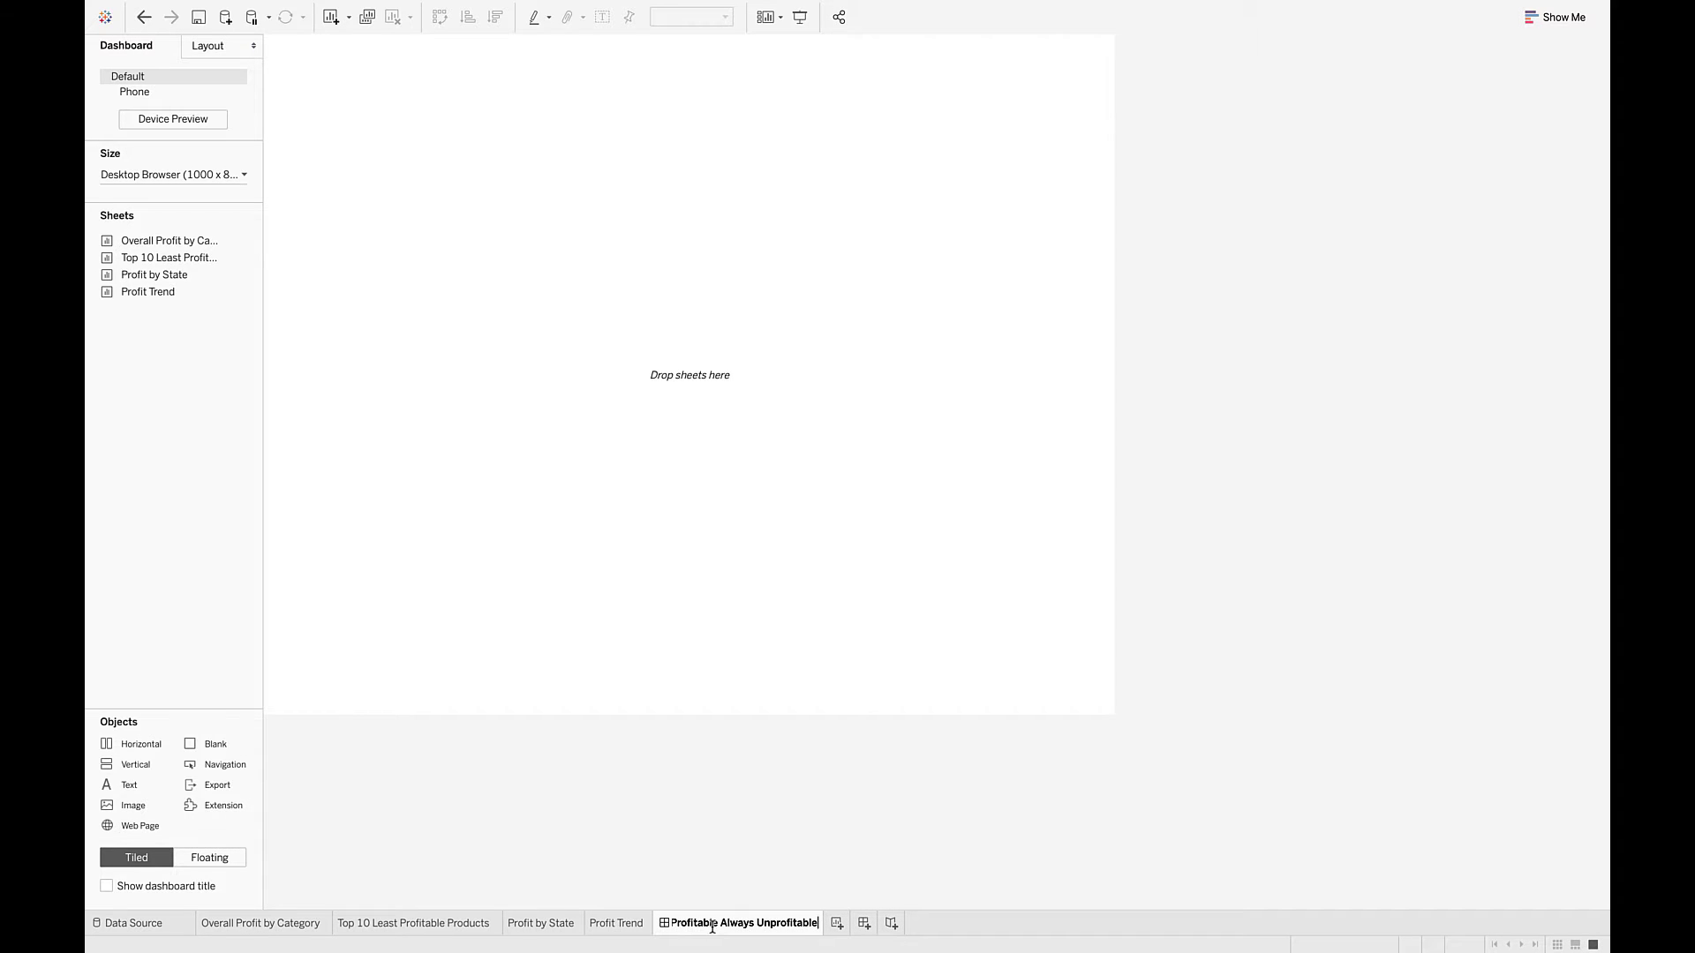
pyautogui.press('Return')
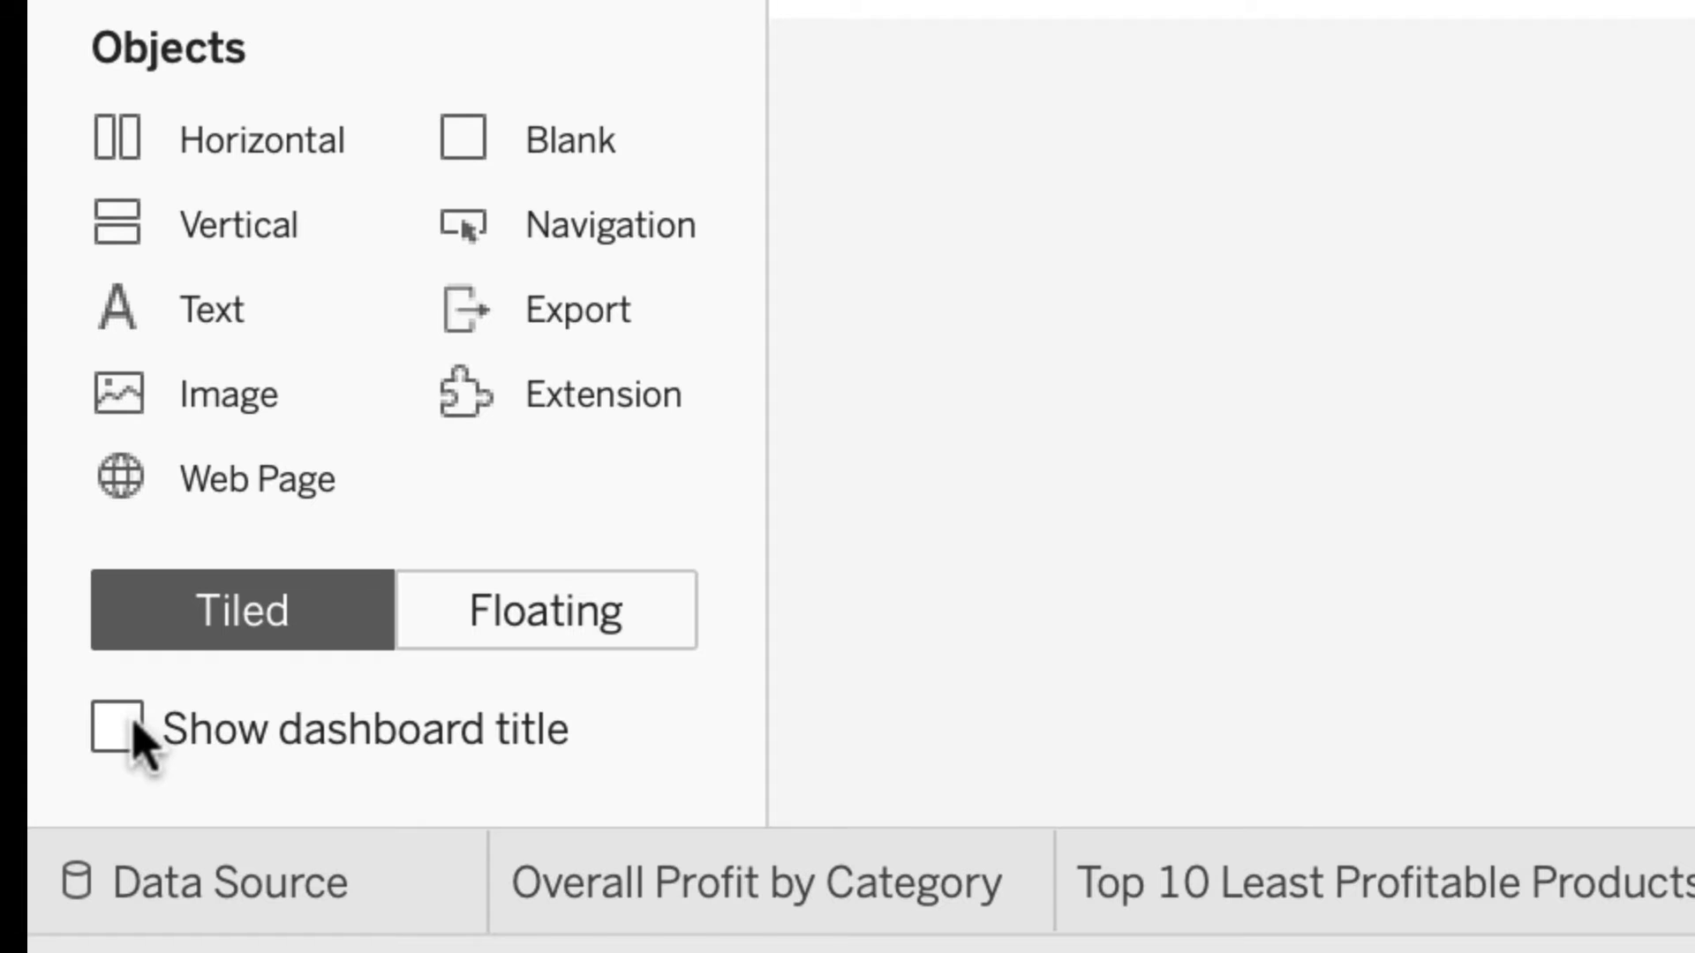
pyautogui.click(140, 743)
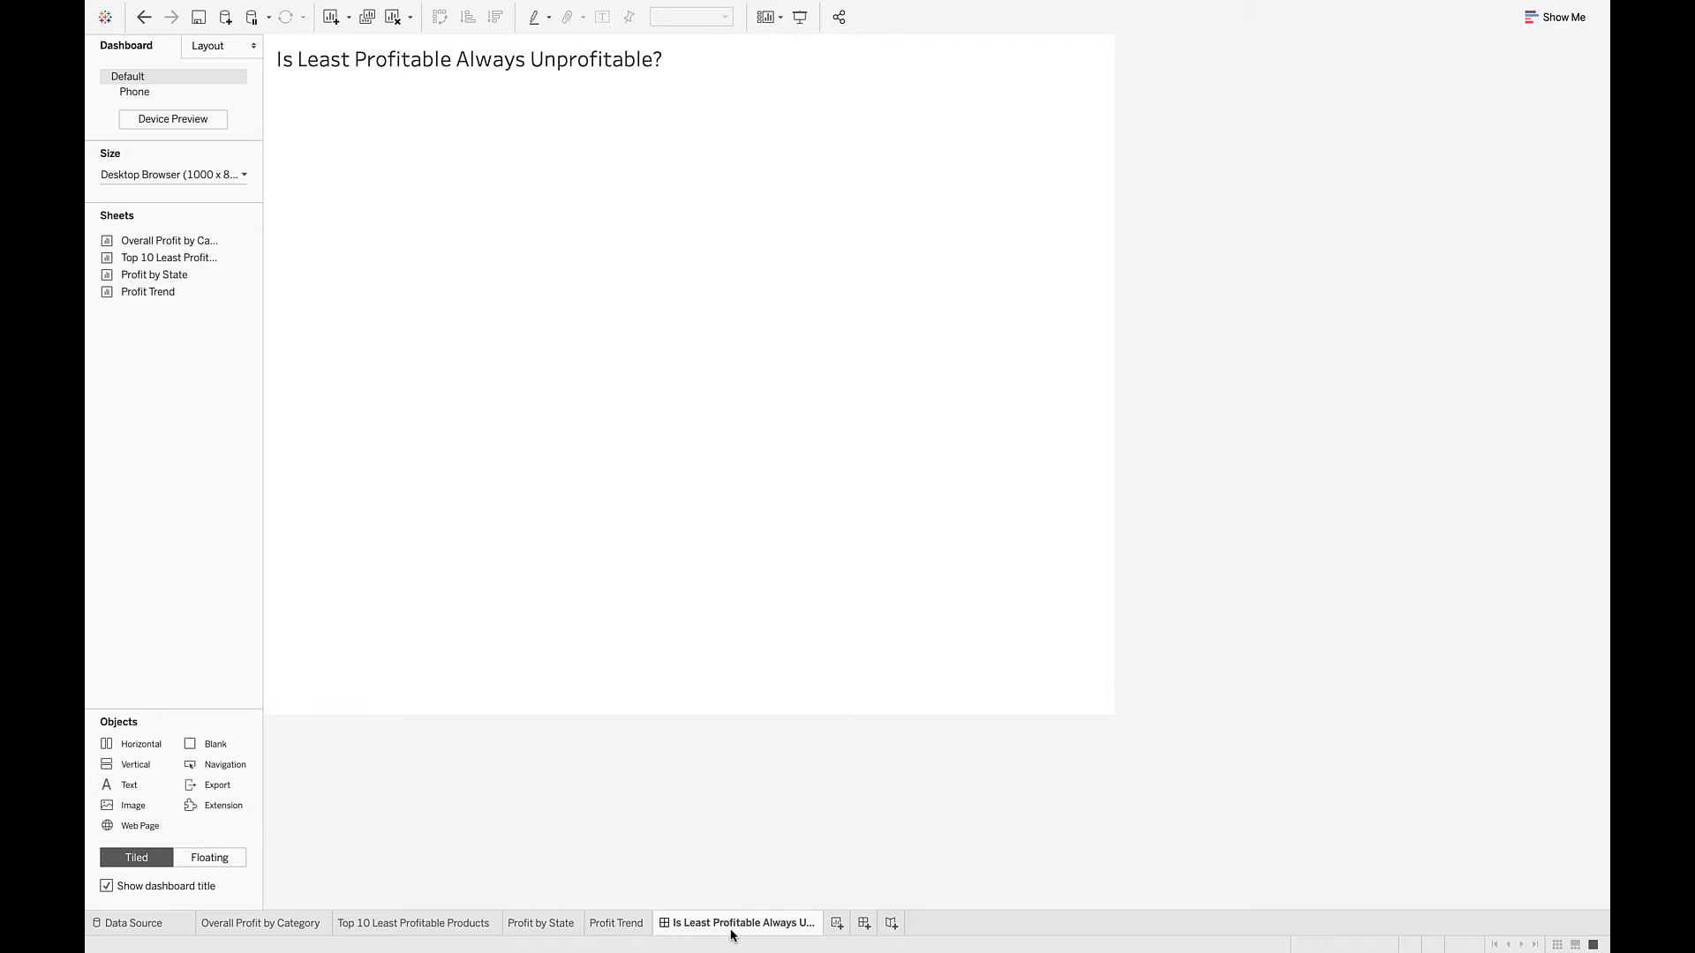
pyautogui.moveTo(732, 926)
# Step: Place the Overall Profit by Category sheet on the dashboard, with the Top 10 Least Profitable Products sheet to its right
pyautogui.moveTo(155, 243)
pyautogui.moveTo(151, 240); pyautogui.dragTo(349, 255)
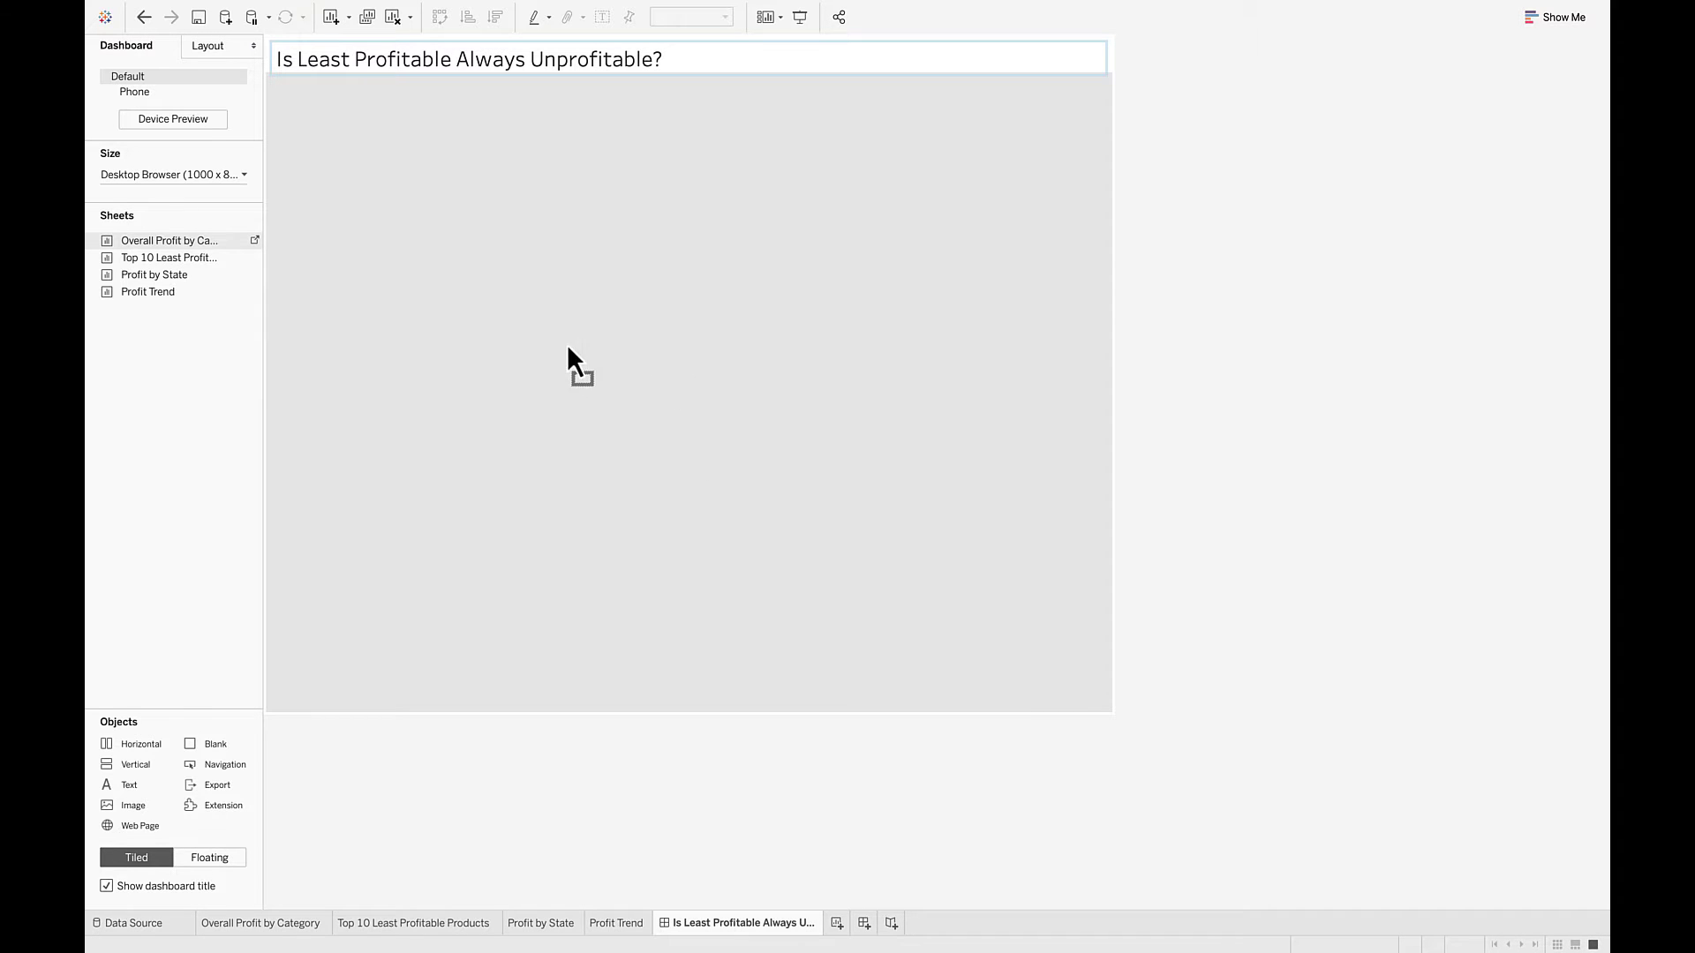
pyautogui.moveTo(440, 290); pyautogui.dragTo(438, 287)
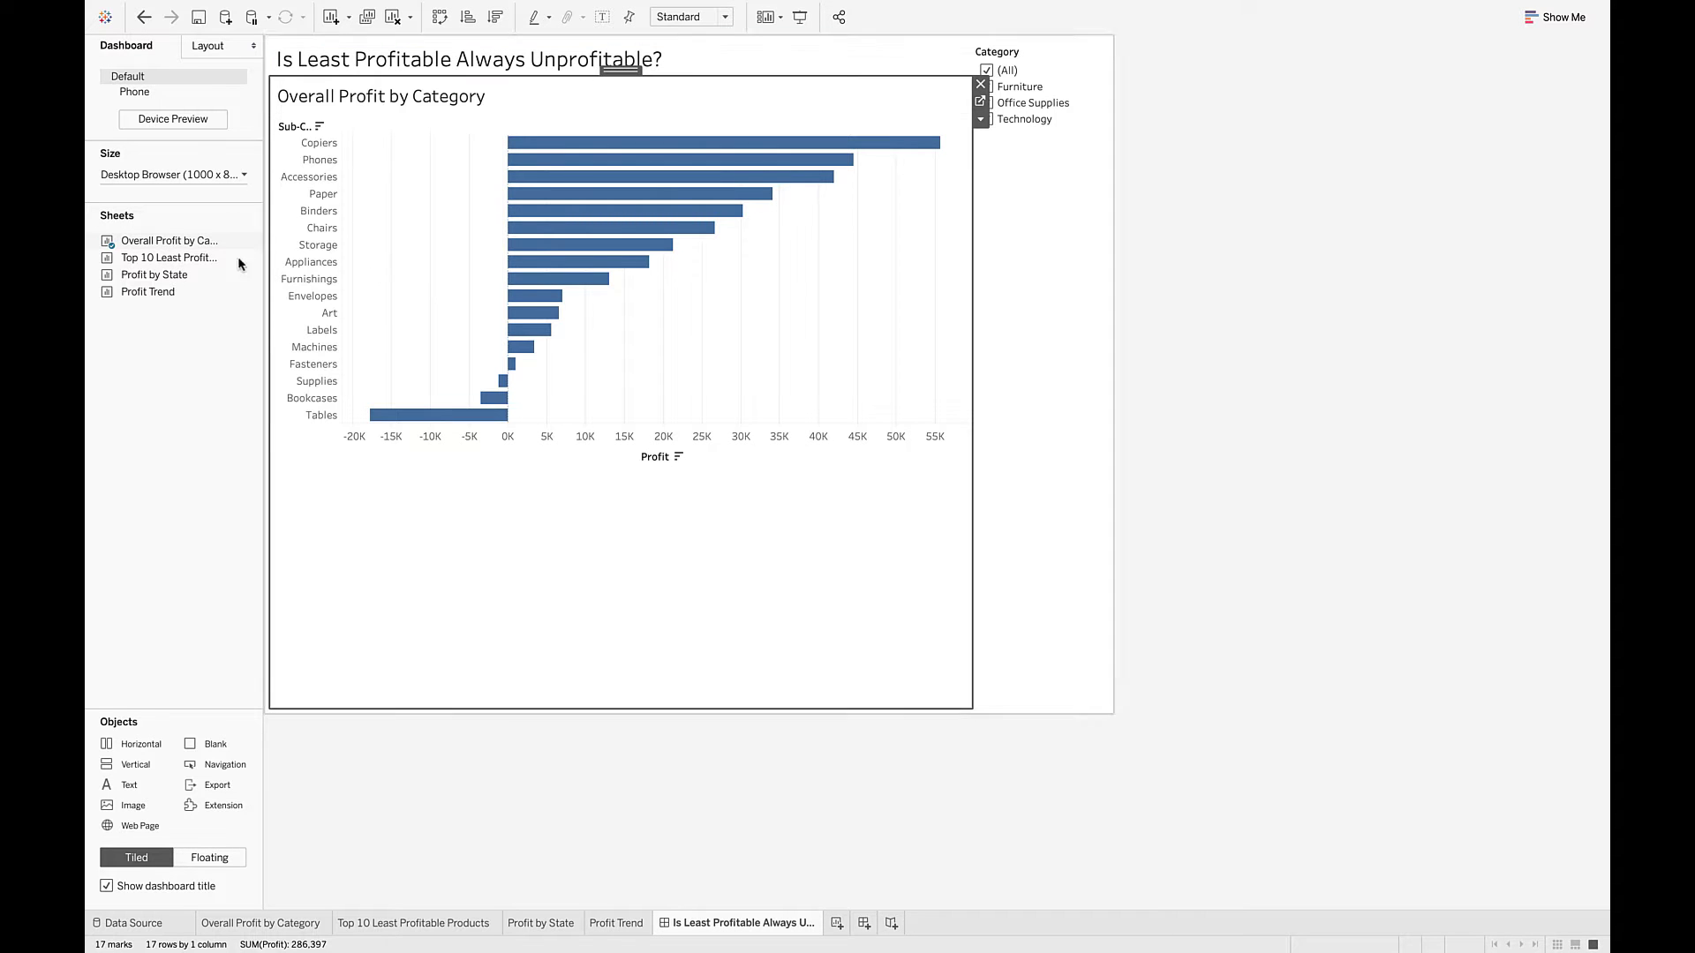
pyautogui.moveTo(110, 265)
pyautogui.moveTo(111, 264); pyautogui.dragTo(820, 283)
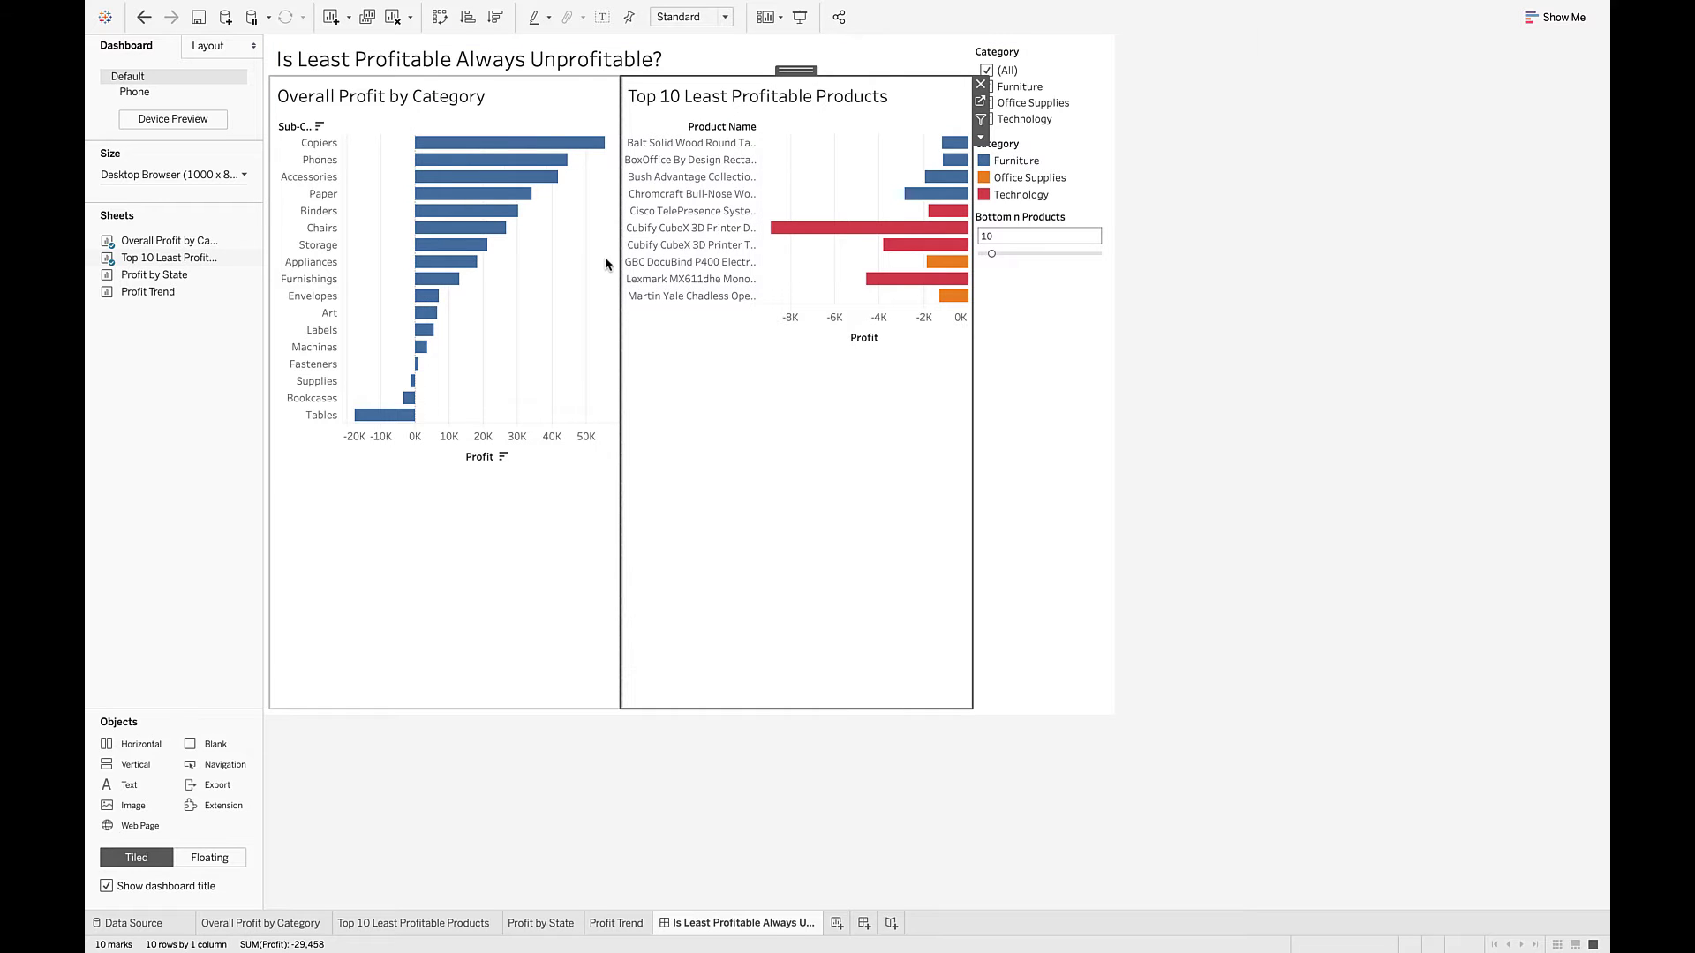
# Step: Add the Profit by State sheet below Overall Profit by Category and the Profit Trend sheet below Top 10 Least Profitable Products
pyautogui.moveTo(150, 297)
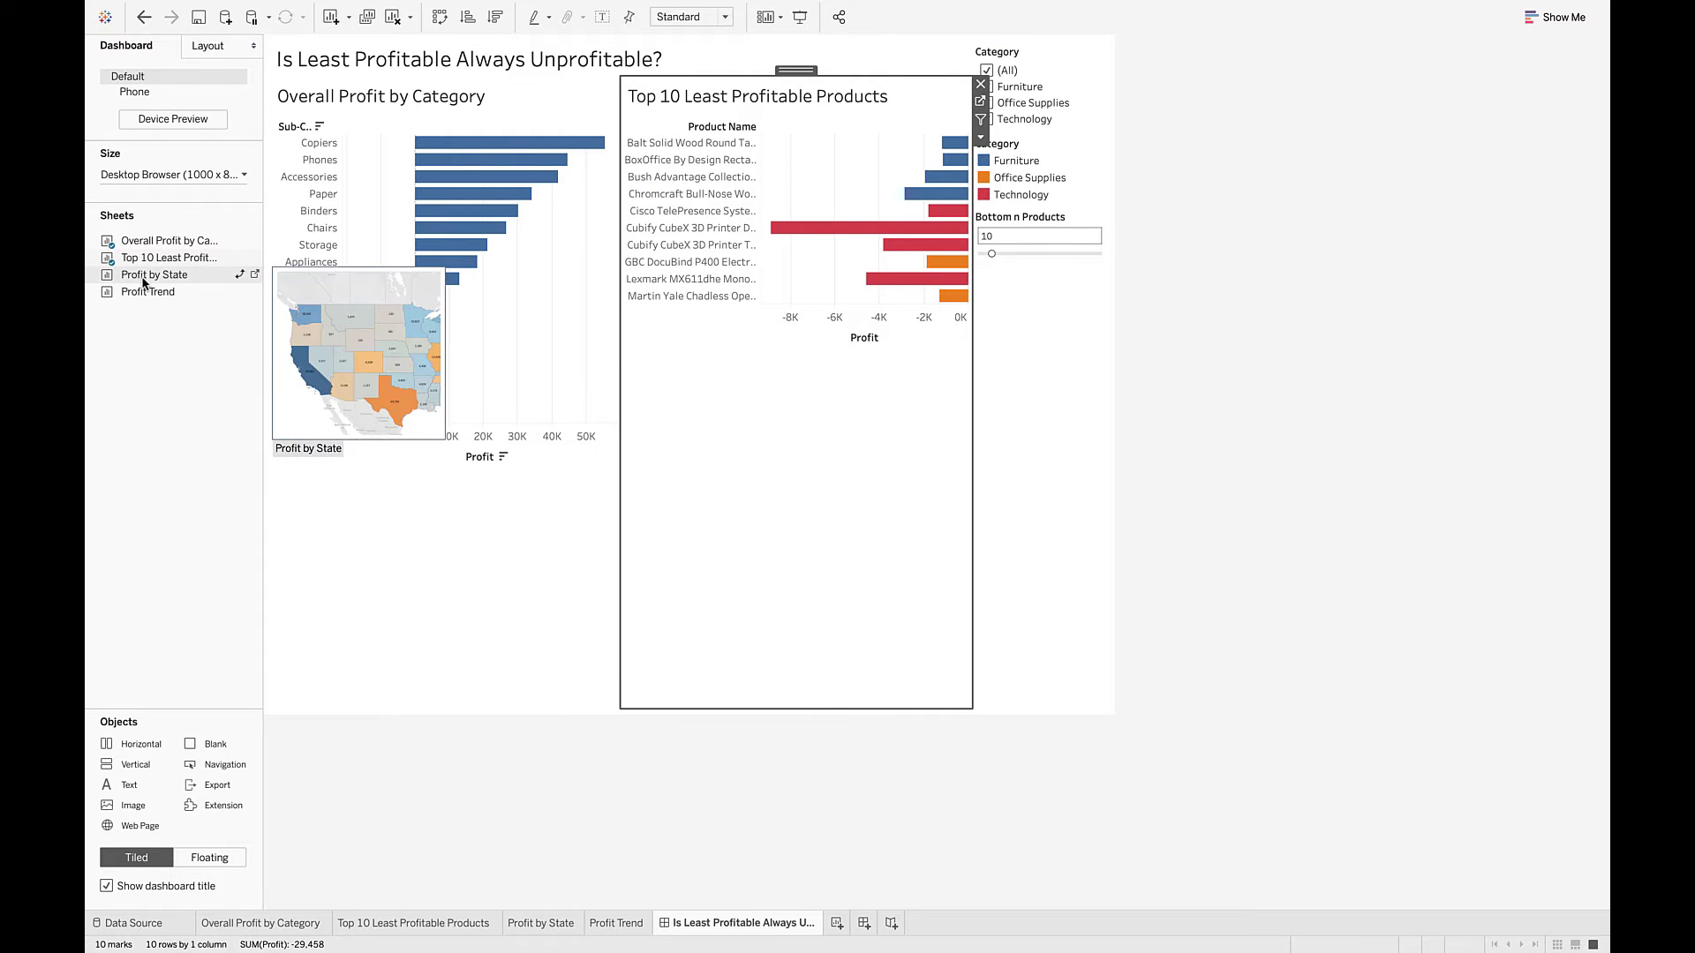
pyautogui.moveTo(144, 281); pyautogui.dragTo(415, 494)
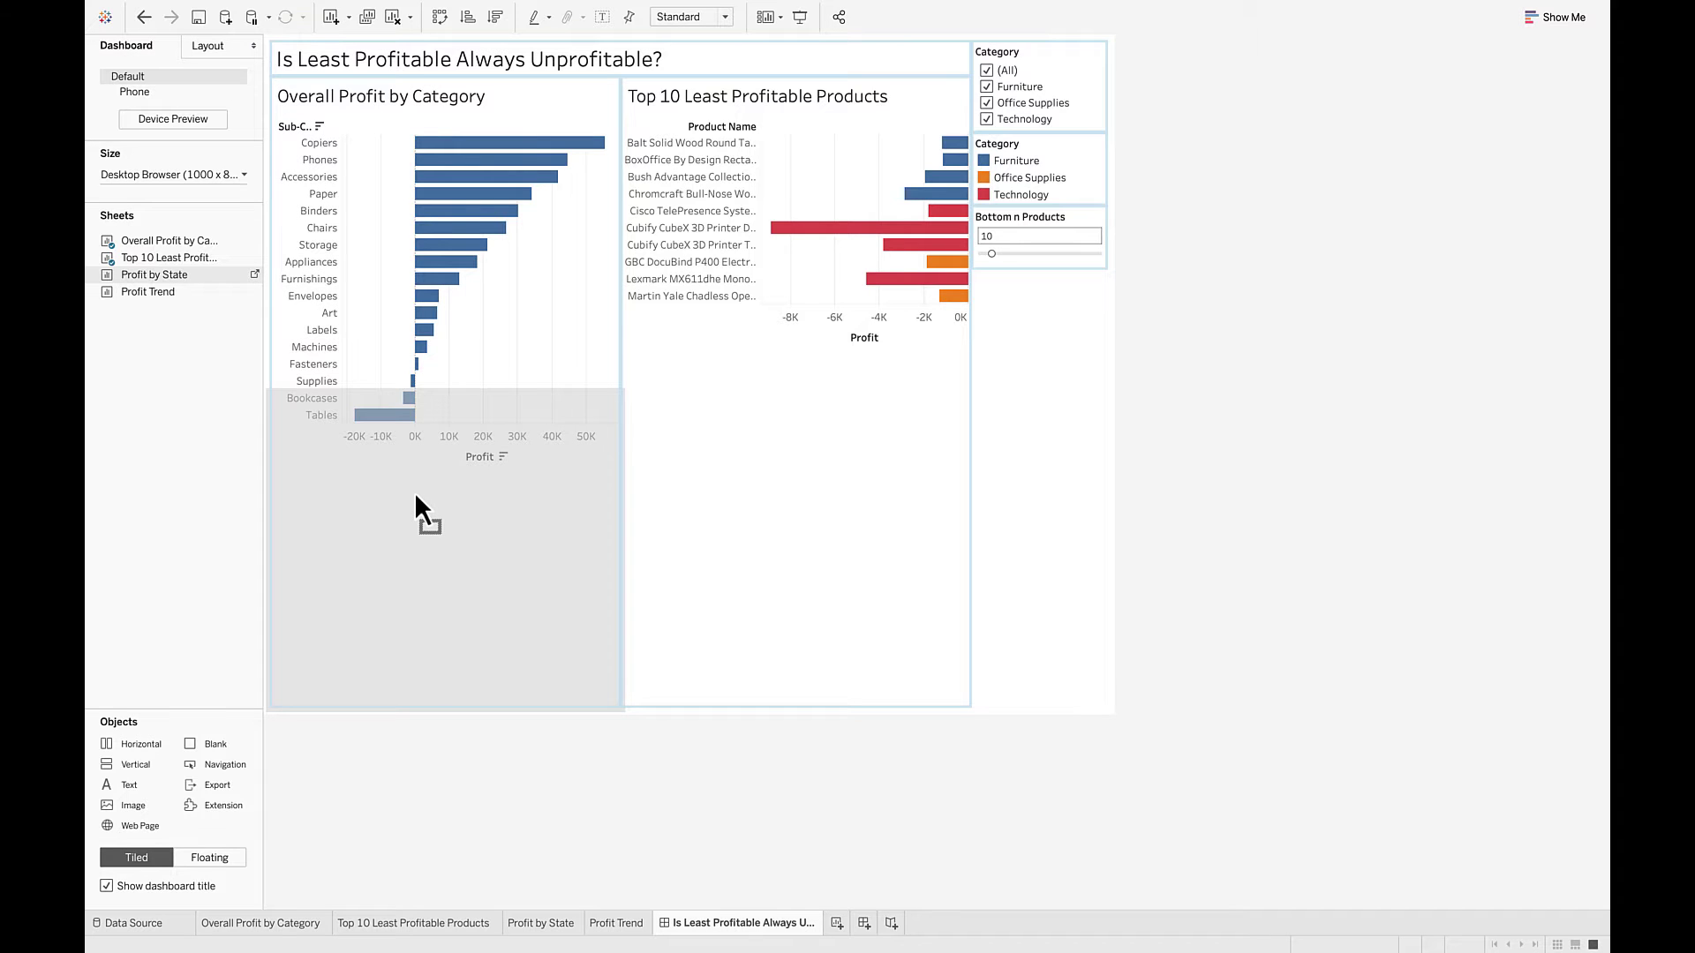
pyautogui.moveTo(415, 497); pyautogui.dragTo(414, 497)
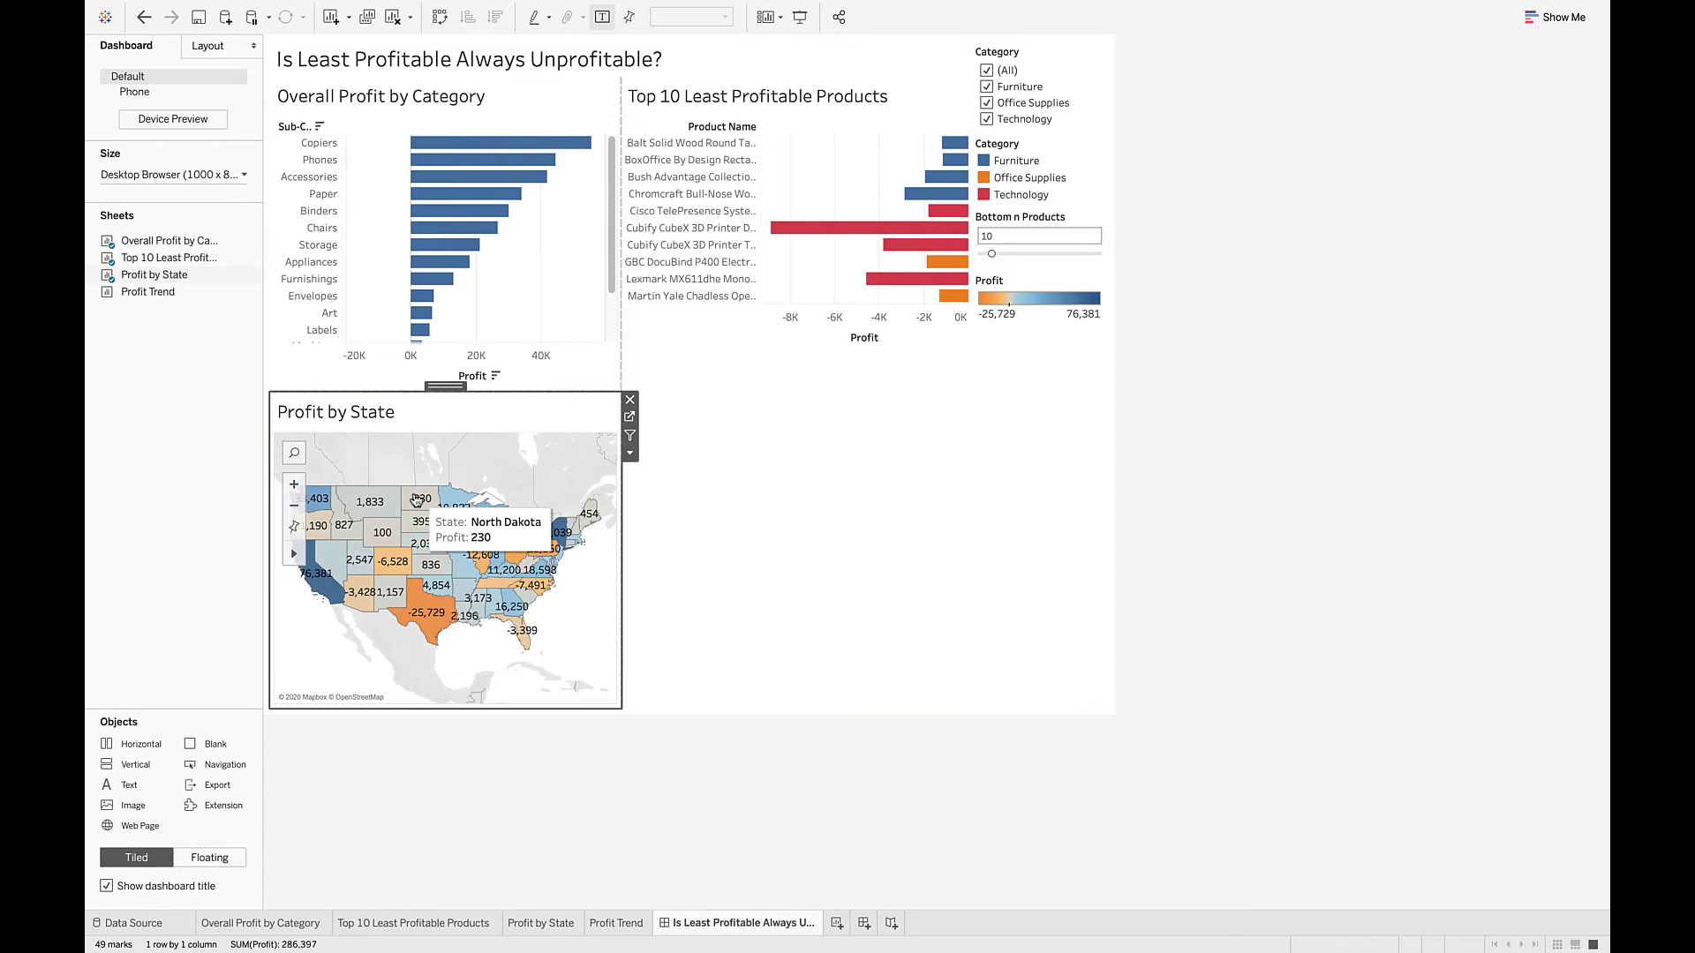
pyautogui.moveTo(137, 296)
pyautogui.moveTo(136, 295); pyautogui.dragTo(738, 570)
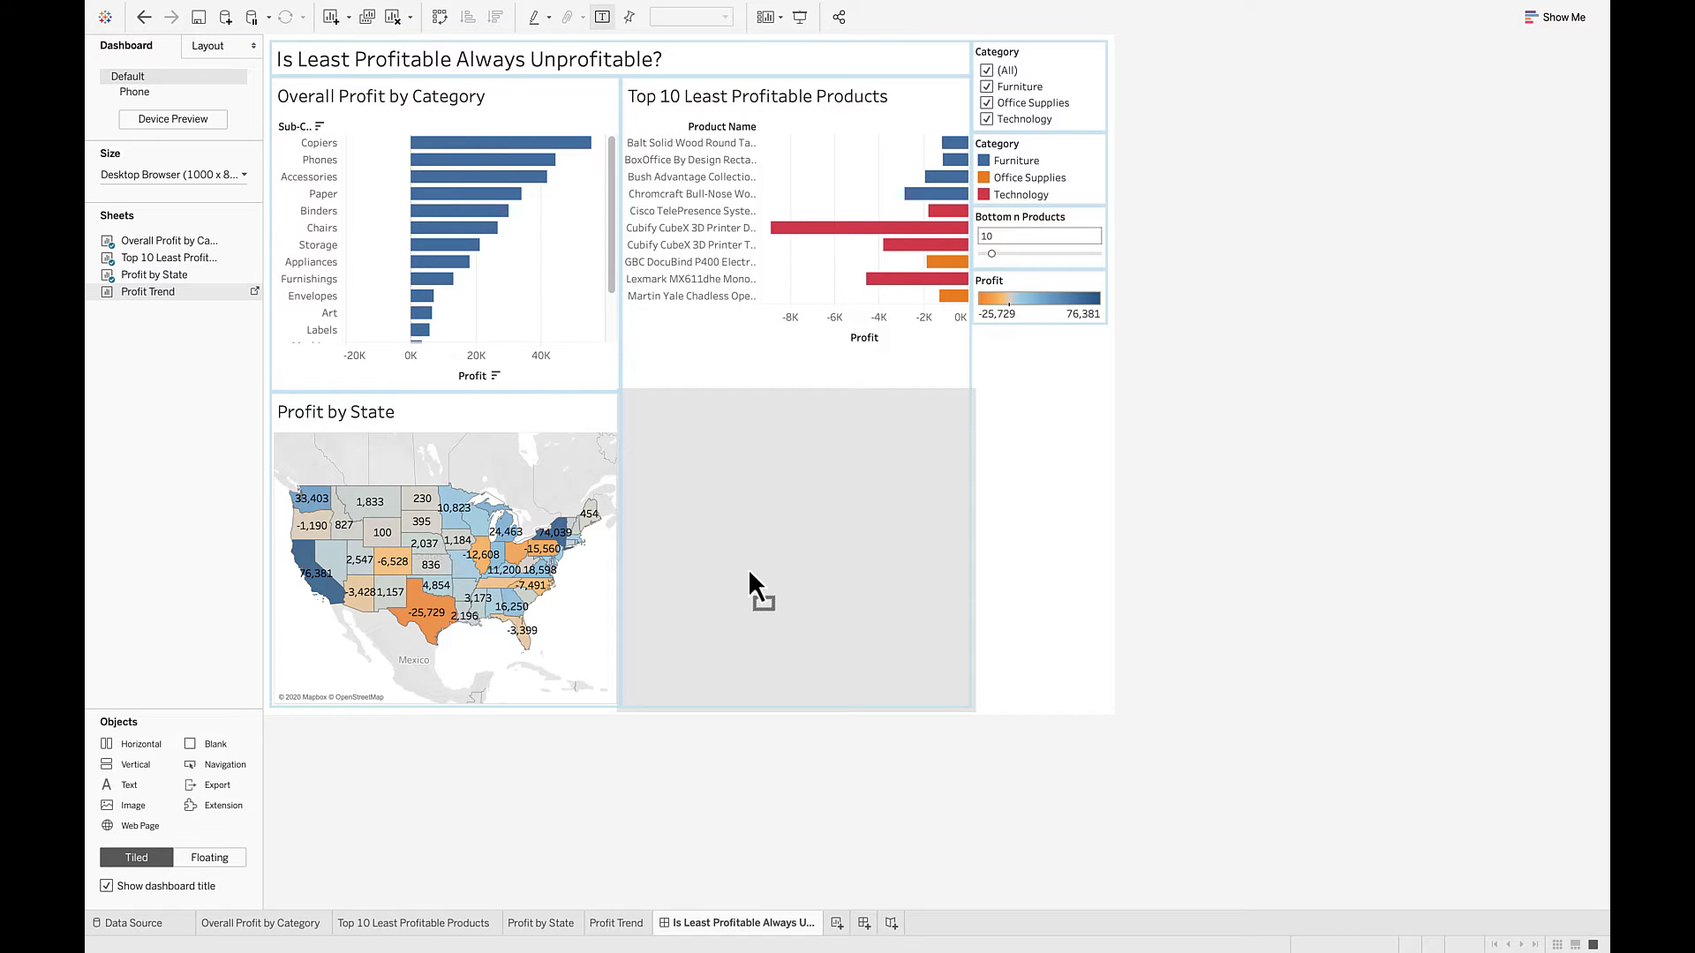
pyautogui.moveTo(748, 568); pyautogui.dragTo(749, 570)
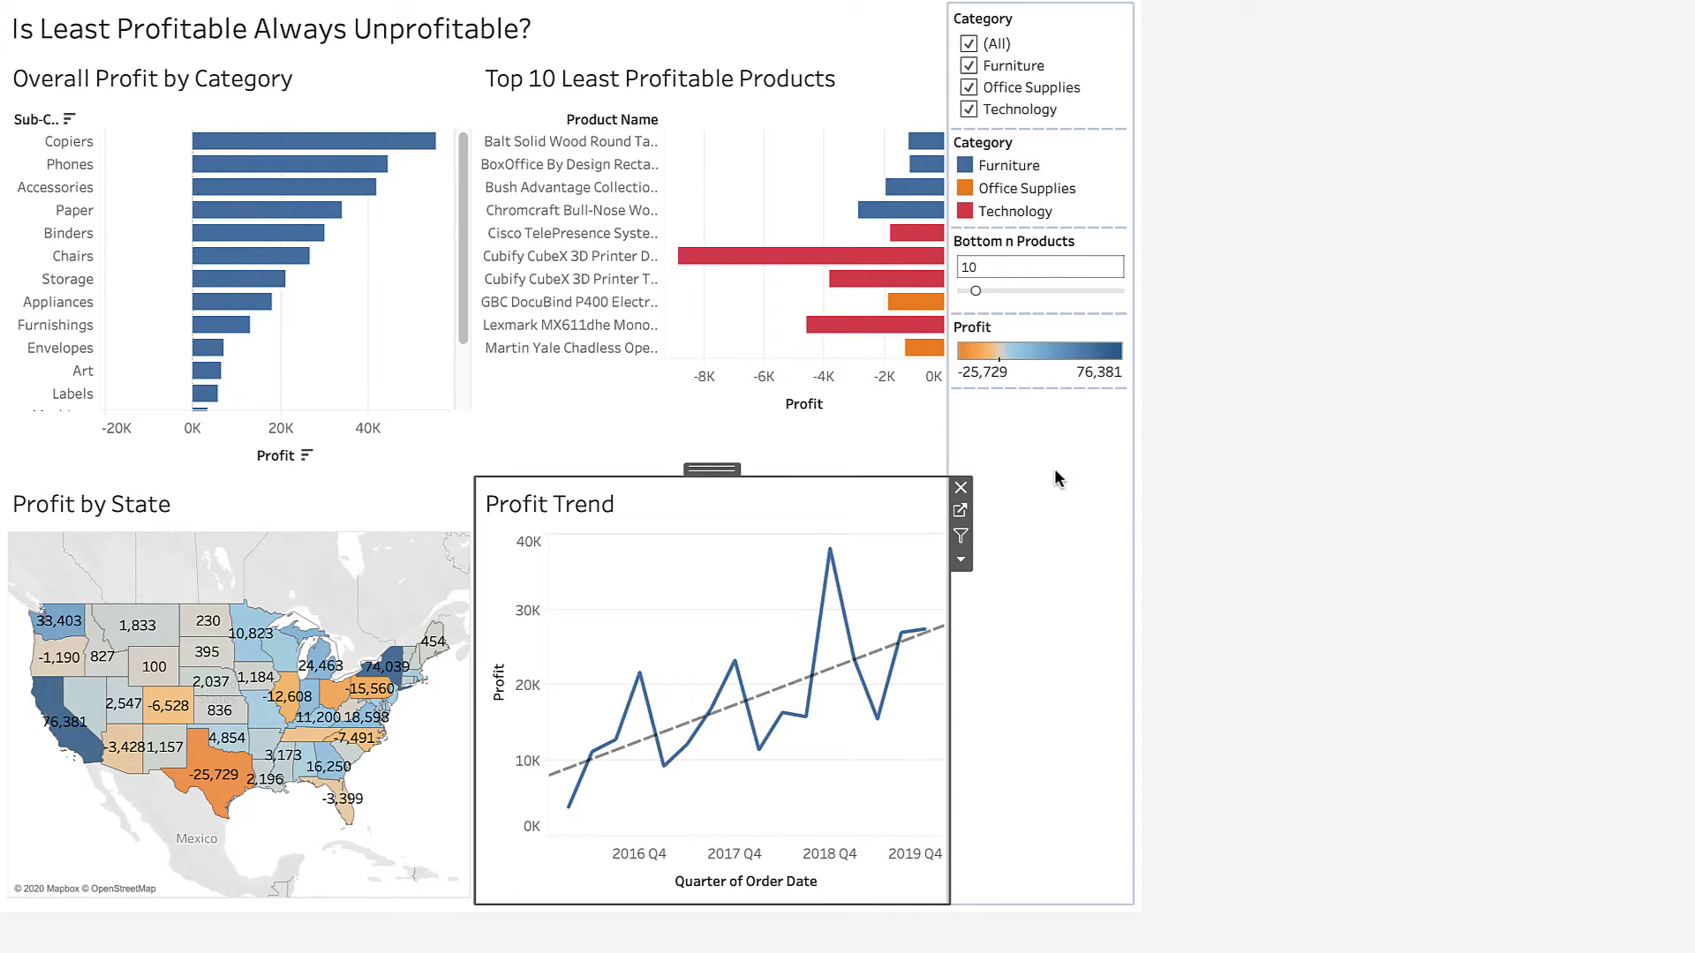
# Step: Rename the "Top 10 Least Profitable Products" worksheet as "Least Profitable Products" and return to the dashboard
pyautogui.click(978, 293)
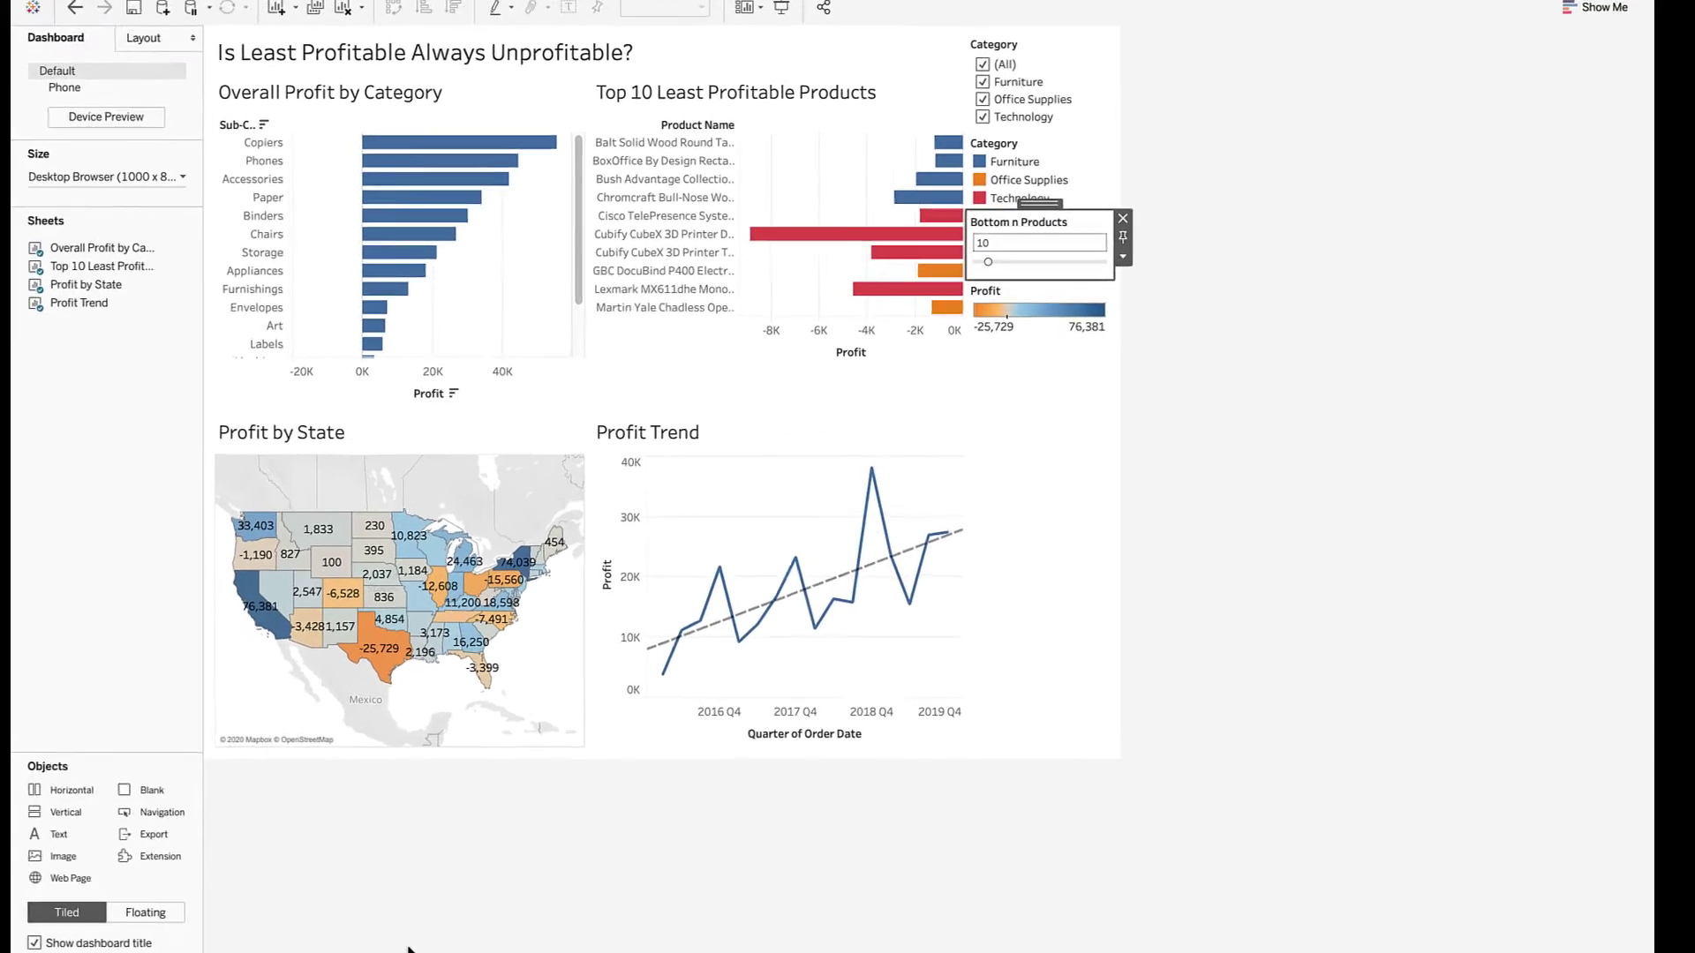
pyautogui.click(439, 924)
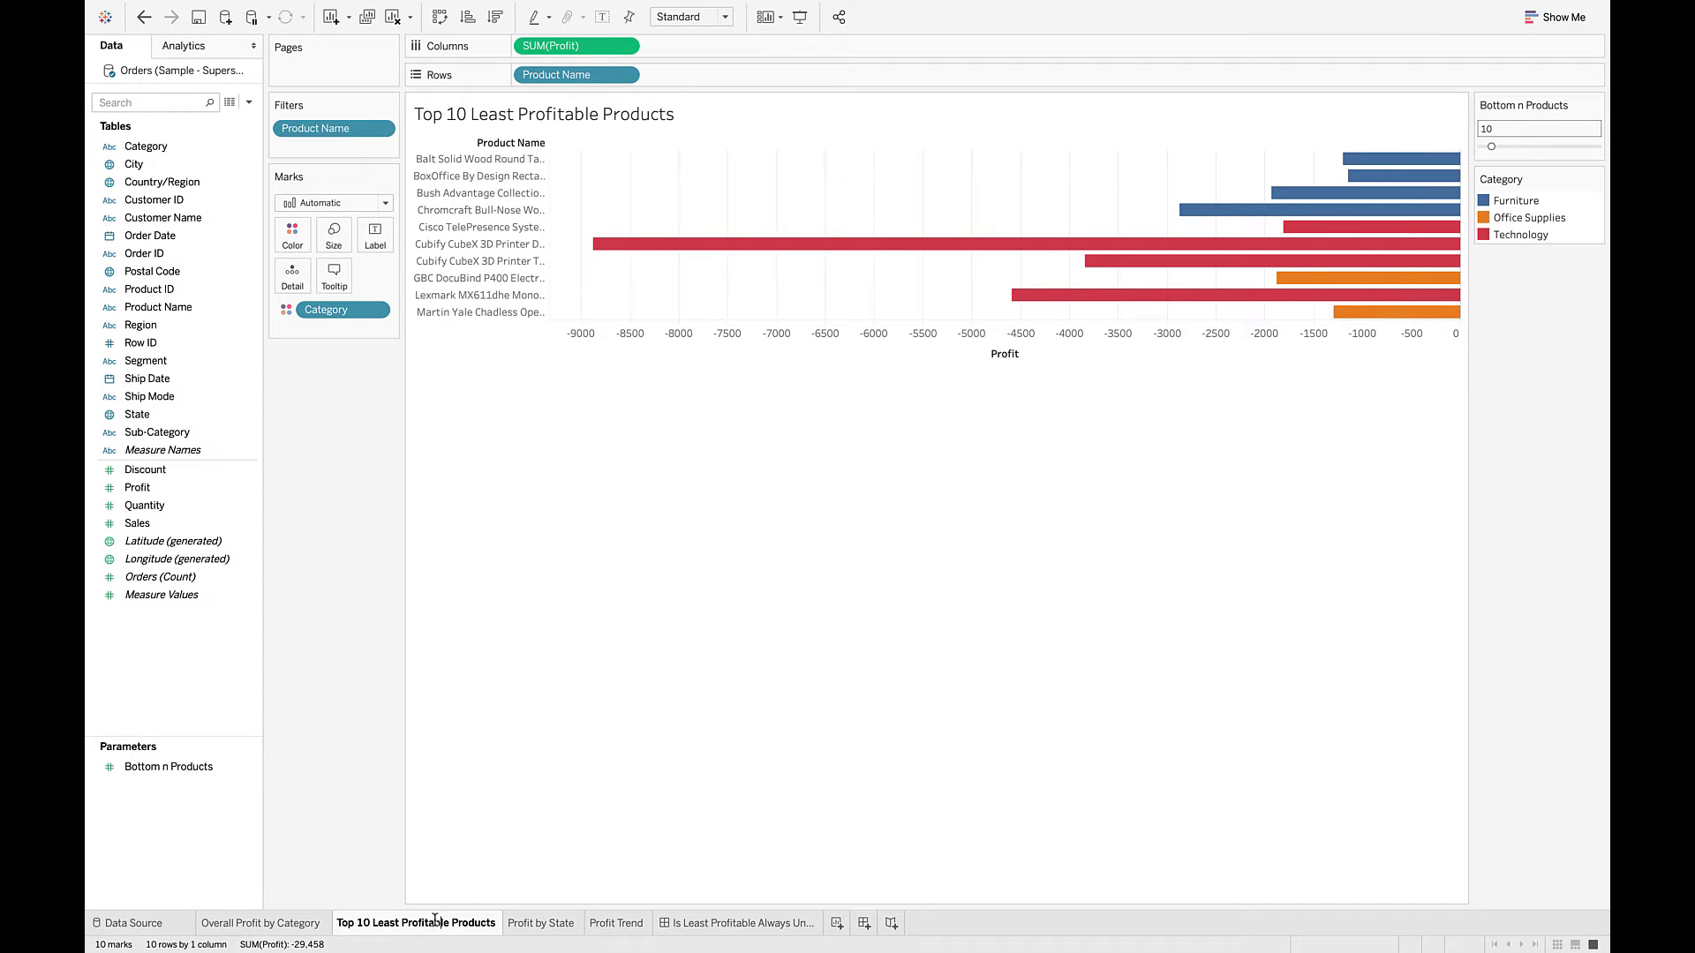
pyautogui.moveTo(372, 923); pyautogui.dragTo(334, 926)
pyautogui.press('BackSpace')
pyautogui.press('Return')
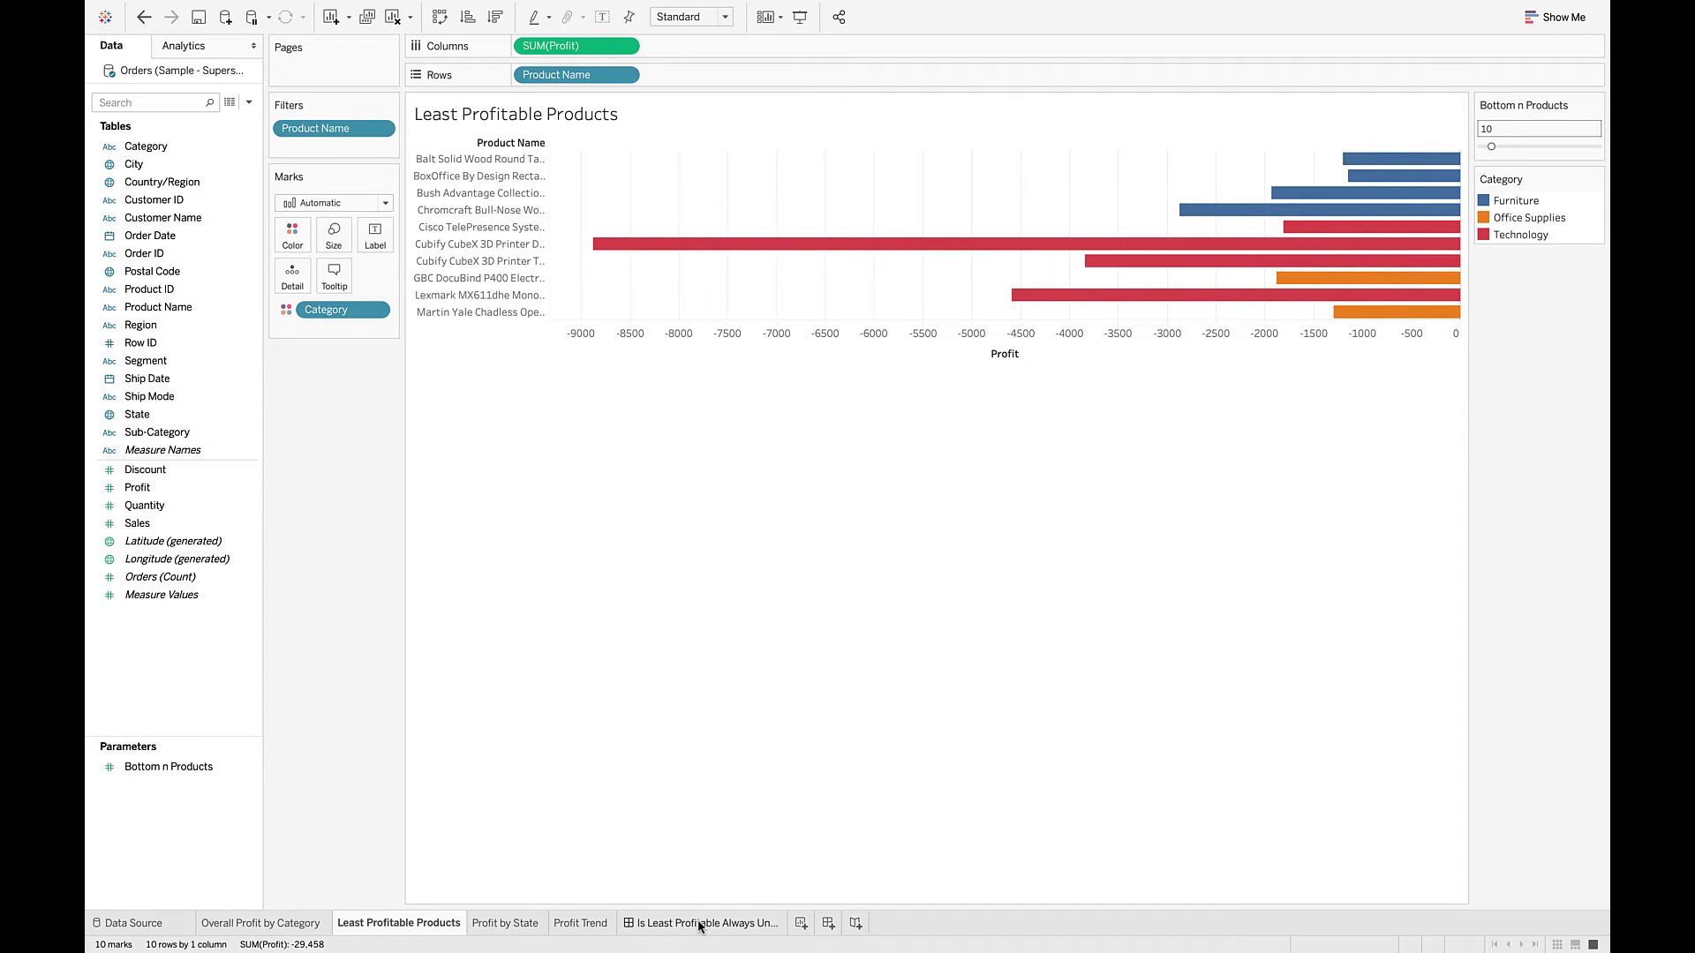
pyautogui.click(699, 924)
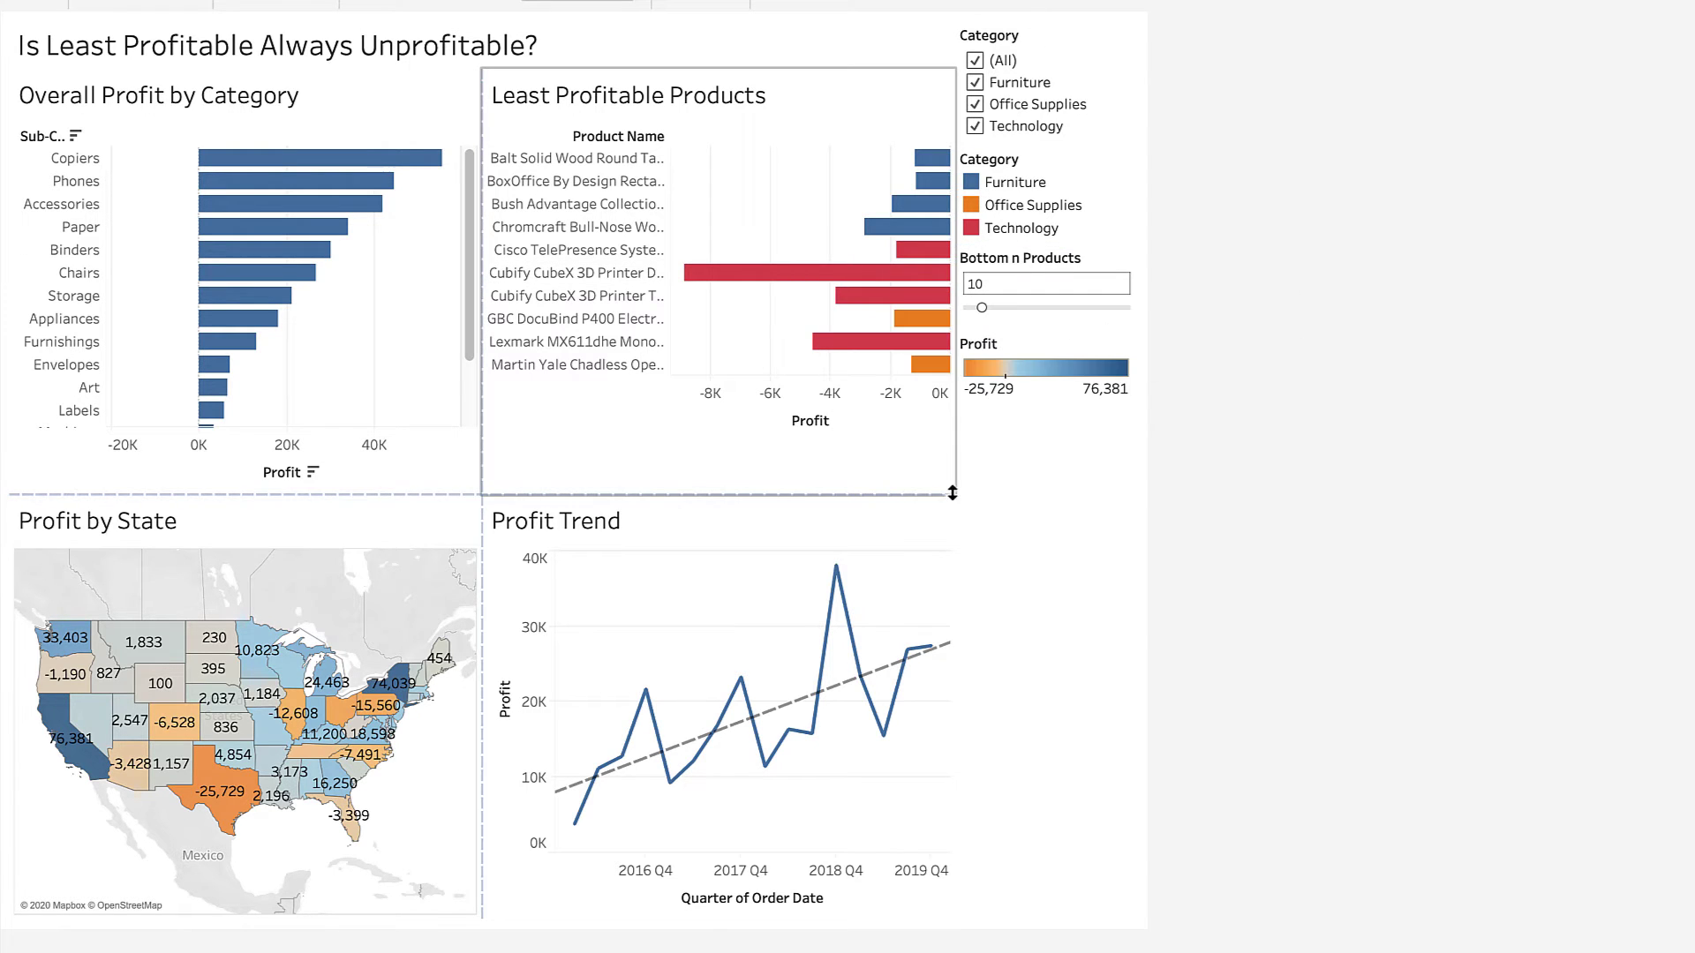
# Step: Change the dashboard's Category filter to the Single Value (dropdown) display
pyautogui.click(1094, 81)
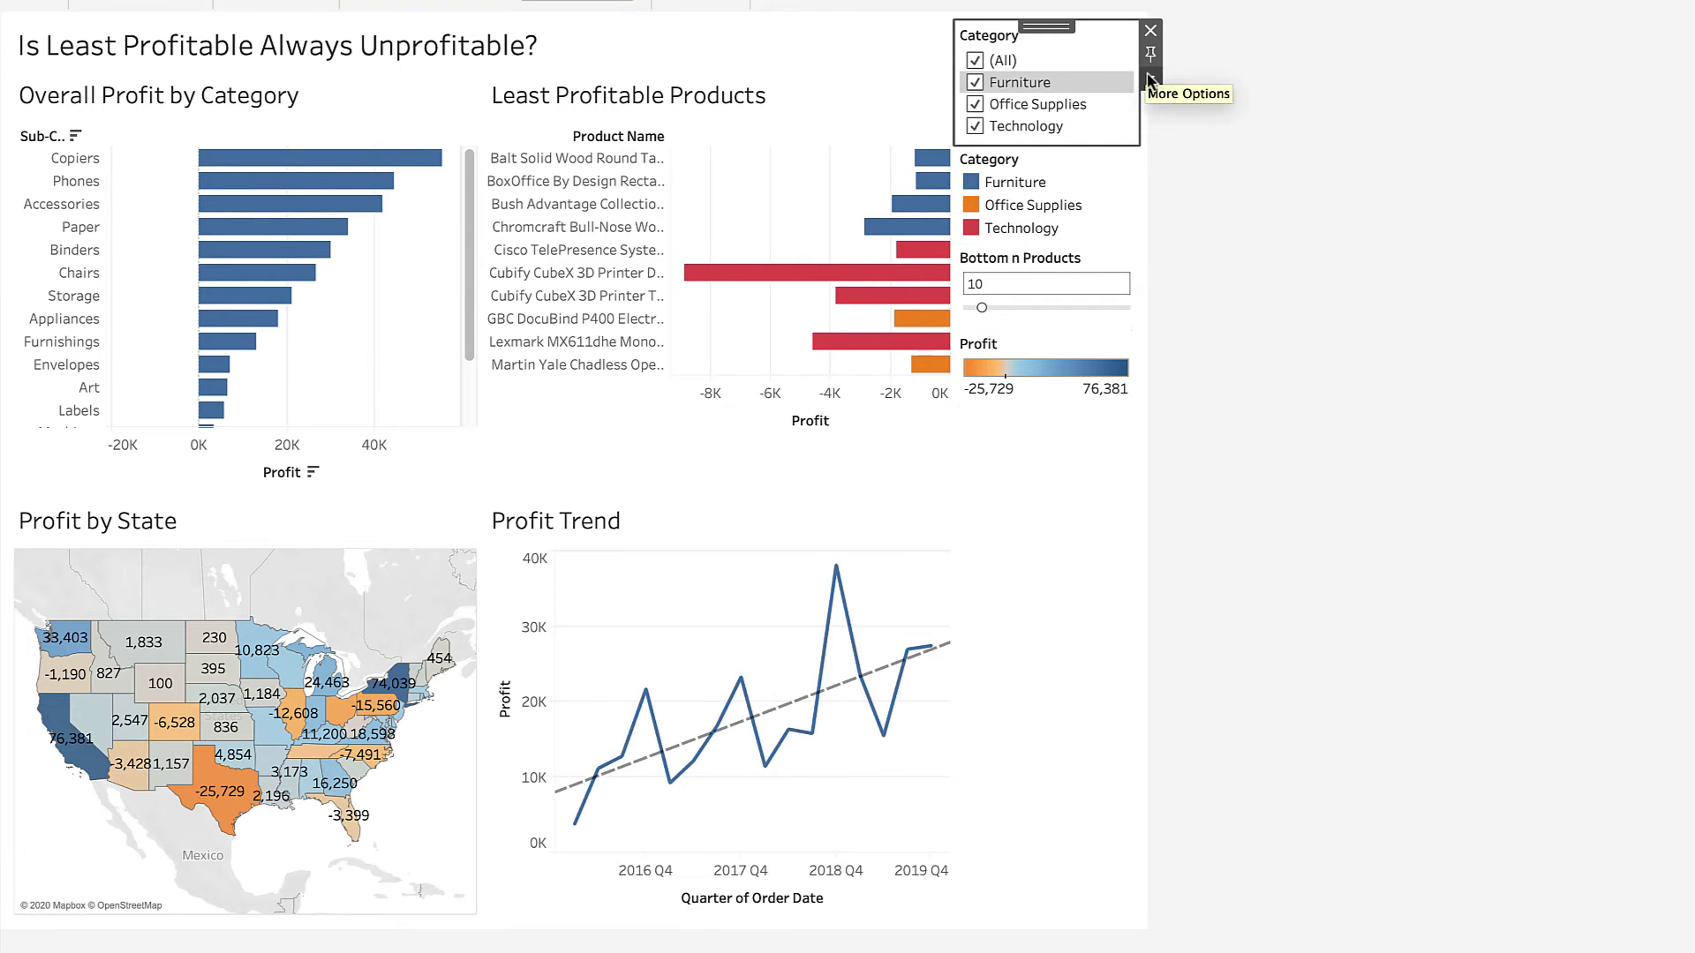
pyautogui.click(1150, 79)
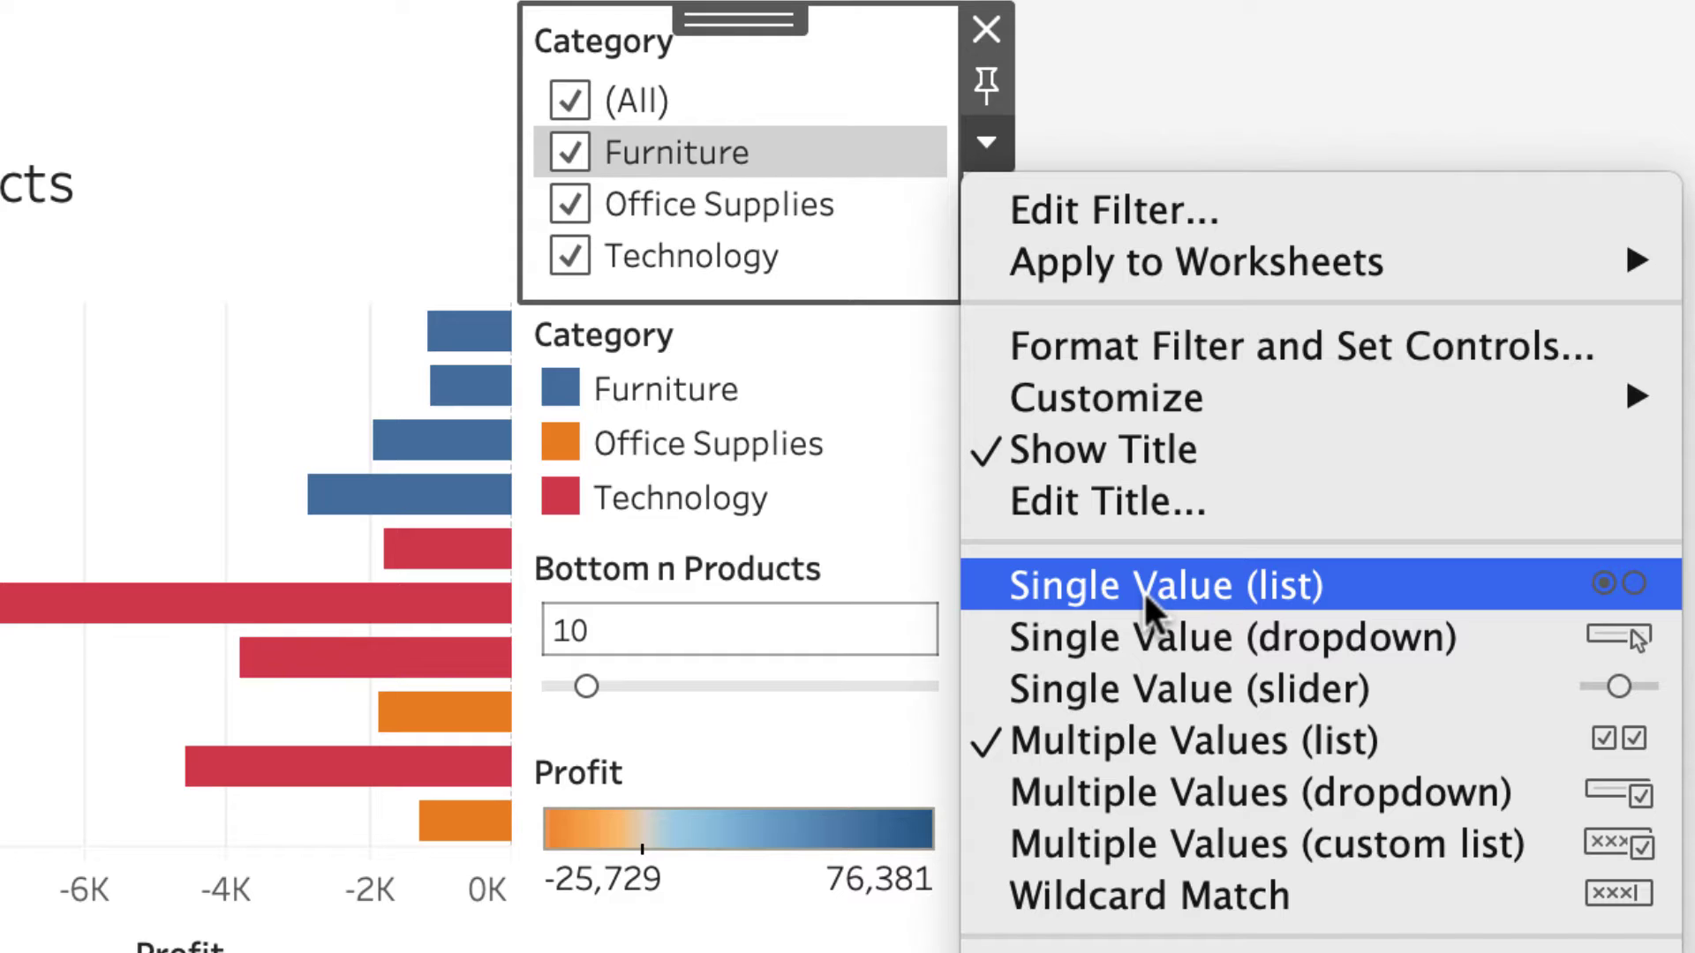
pyautogui.click(1075, 639)
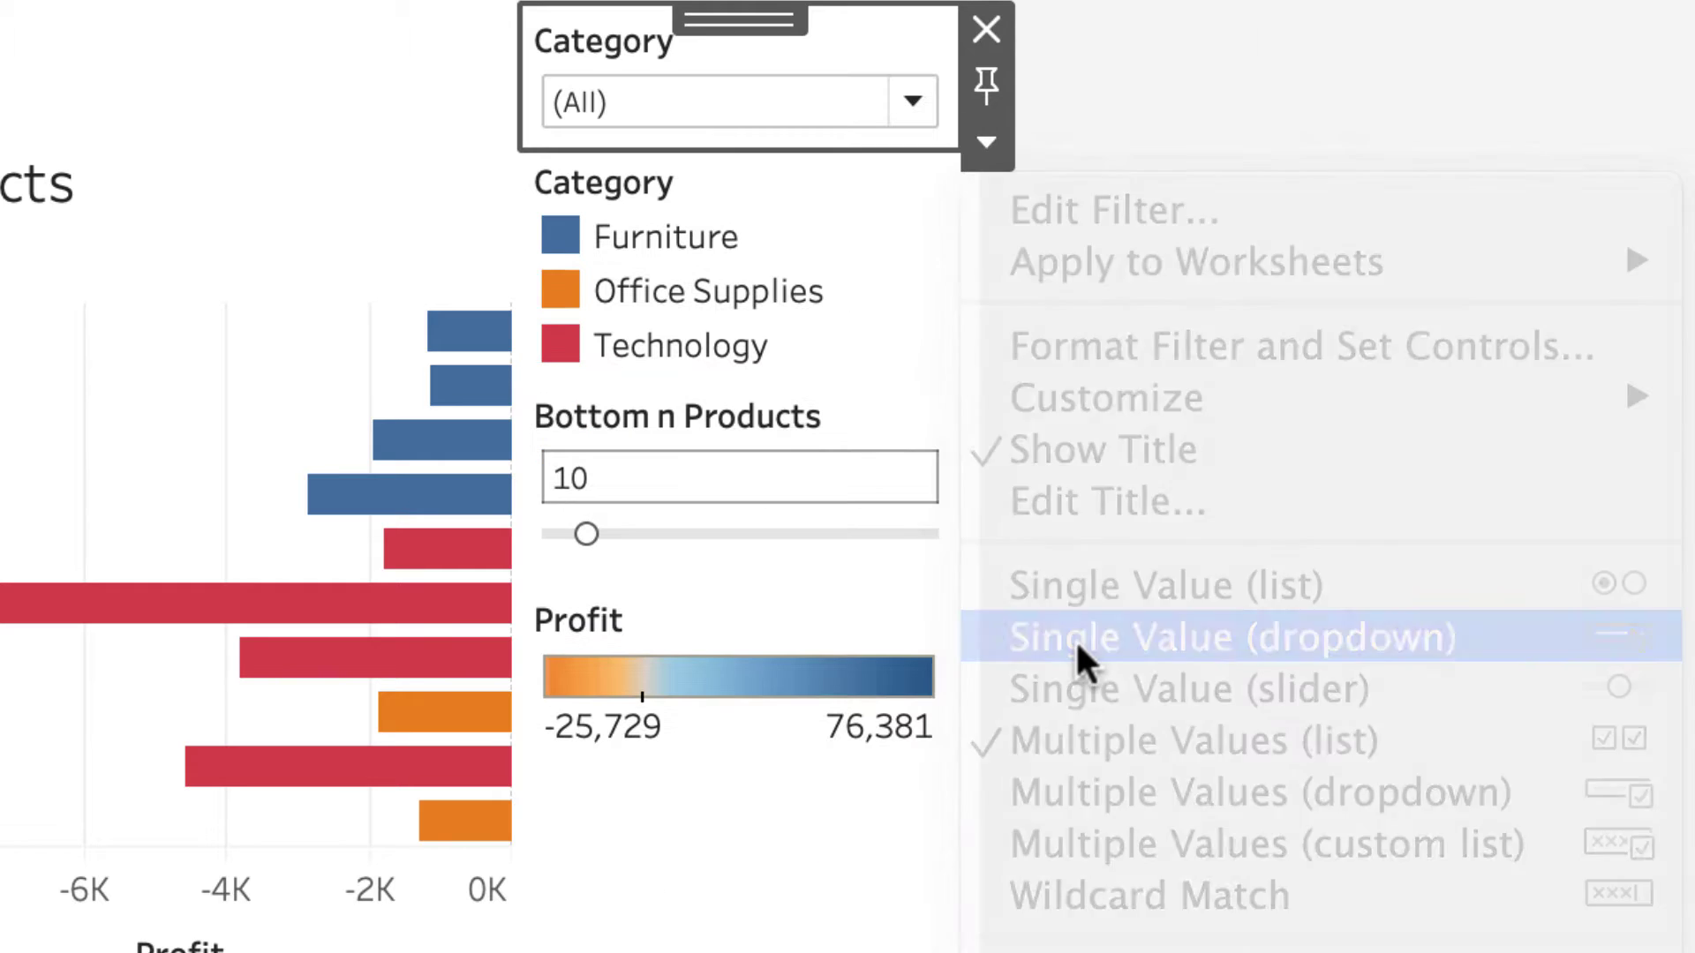
# Step: Try the Category filter with Office Supplies, Furniture and Technology in turn, and set it back to (All)
pyautogui.click(913, 104)
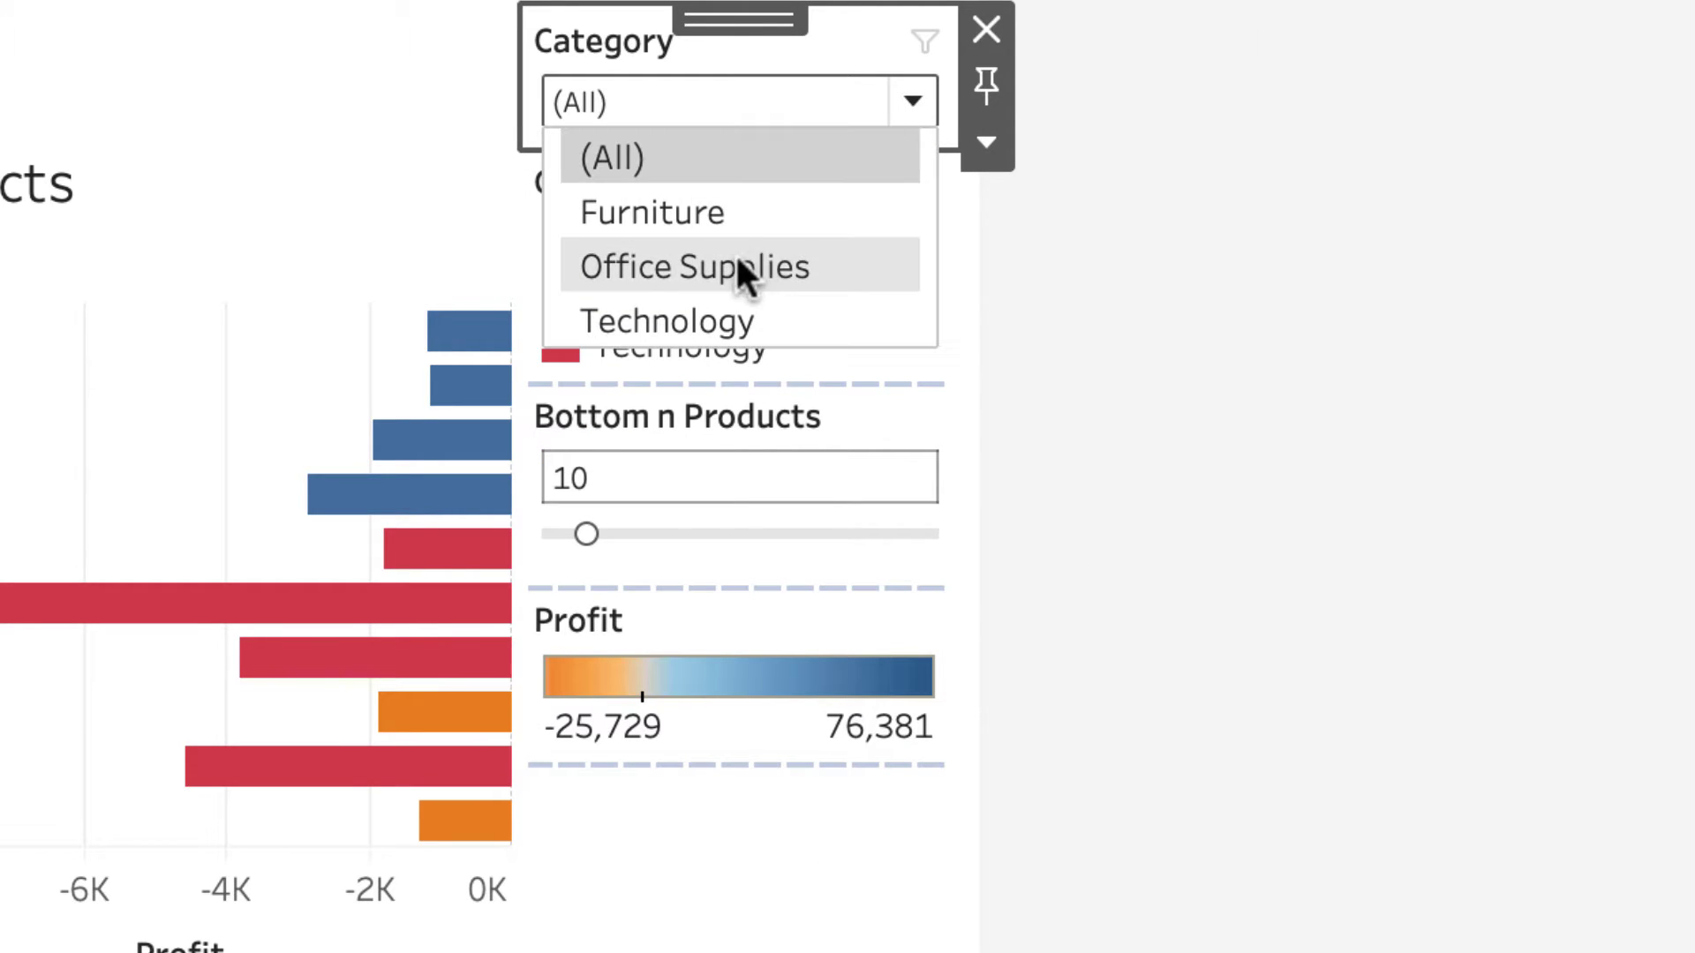
pyautogui.click(737, 263)
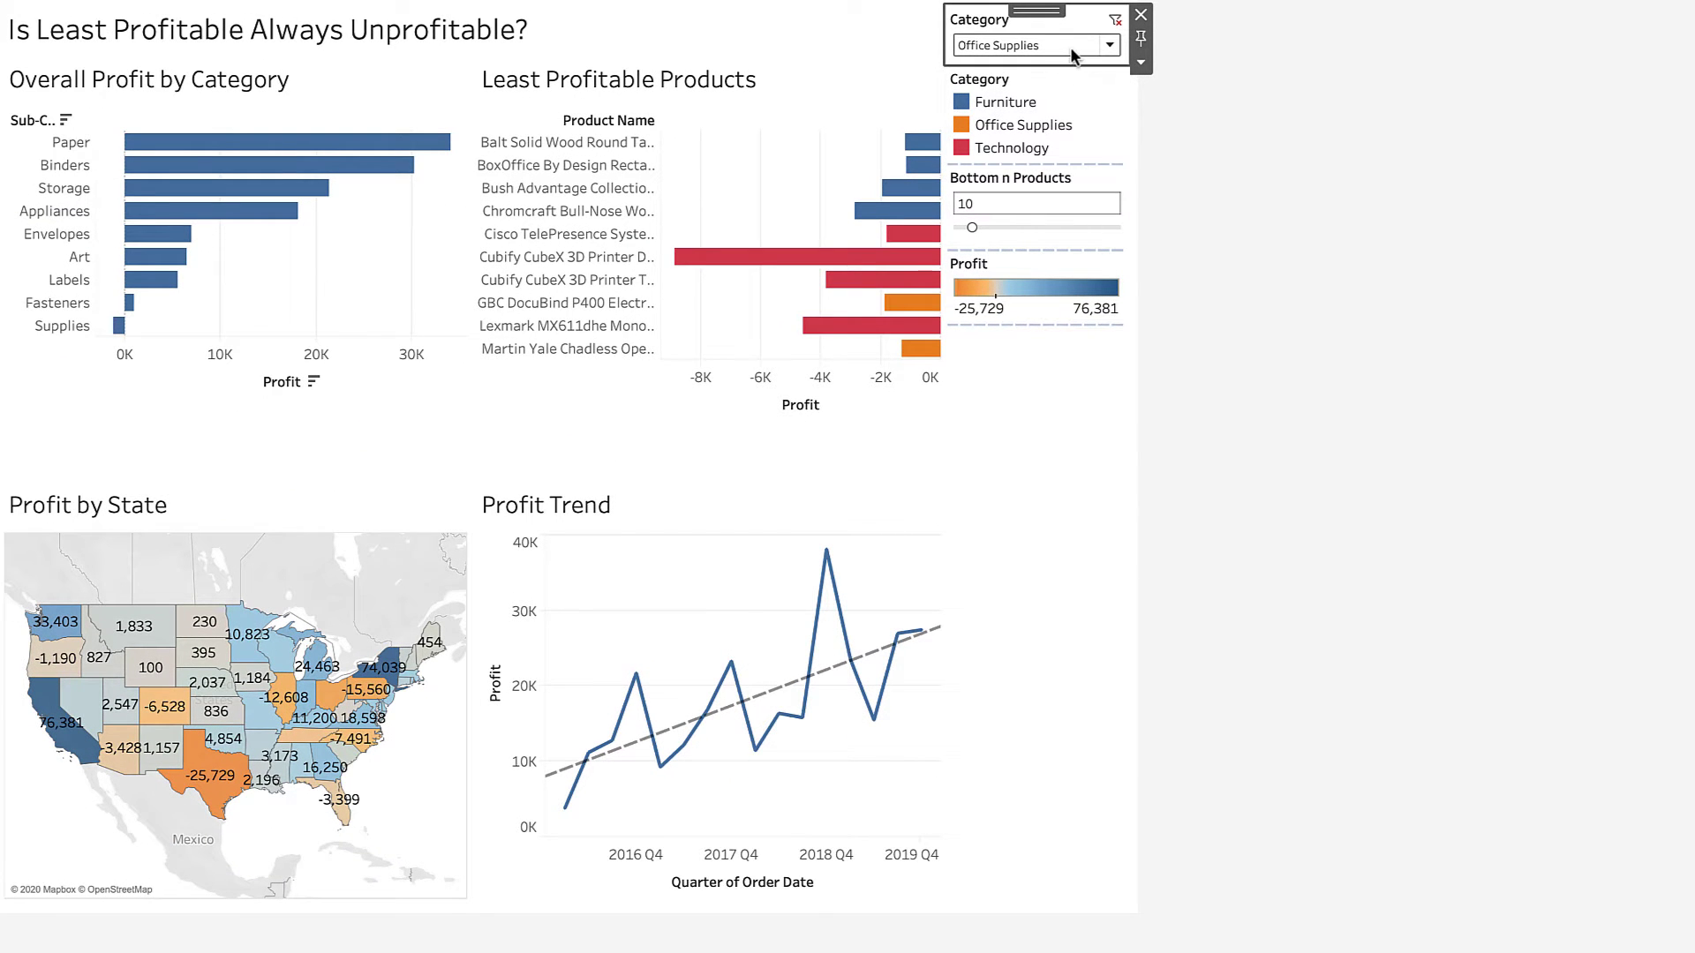
pyautogui.click(1071, 47)
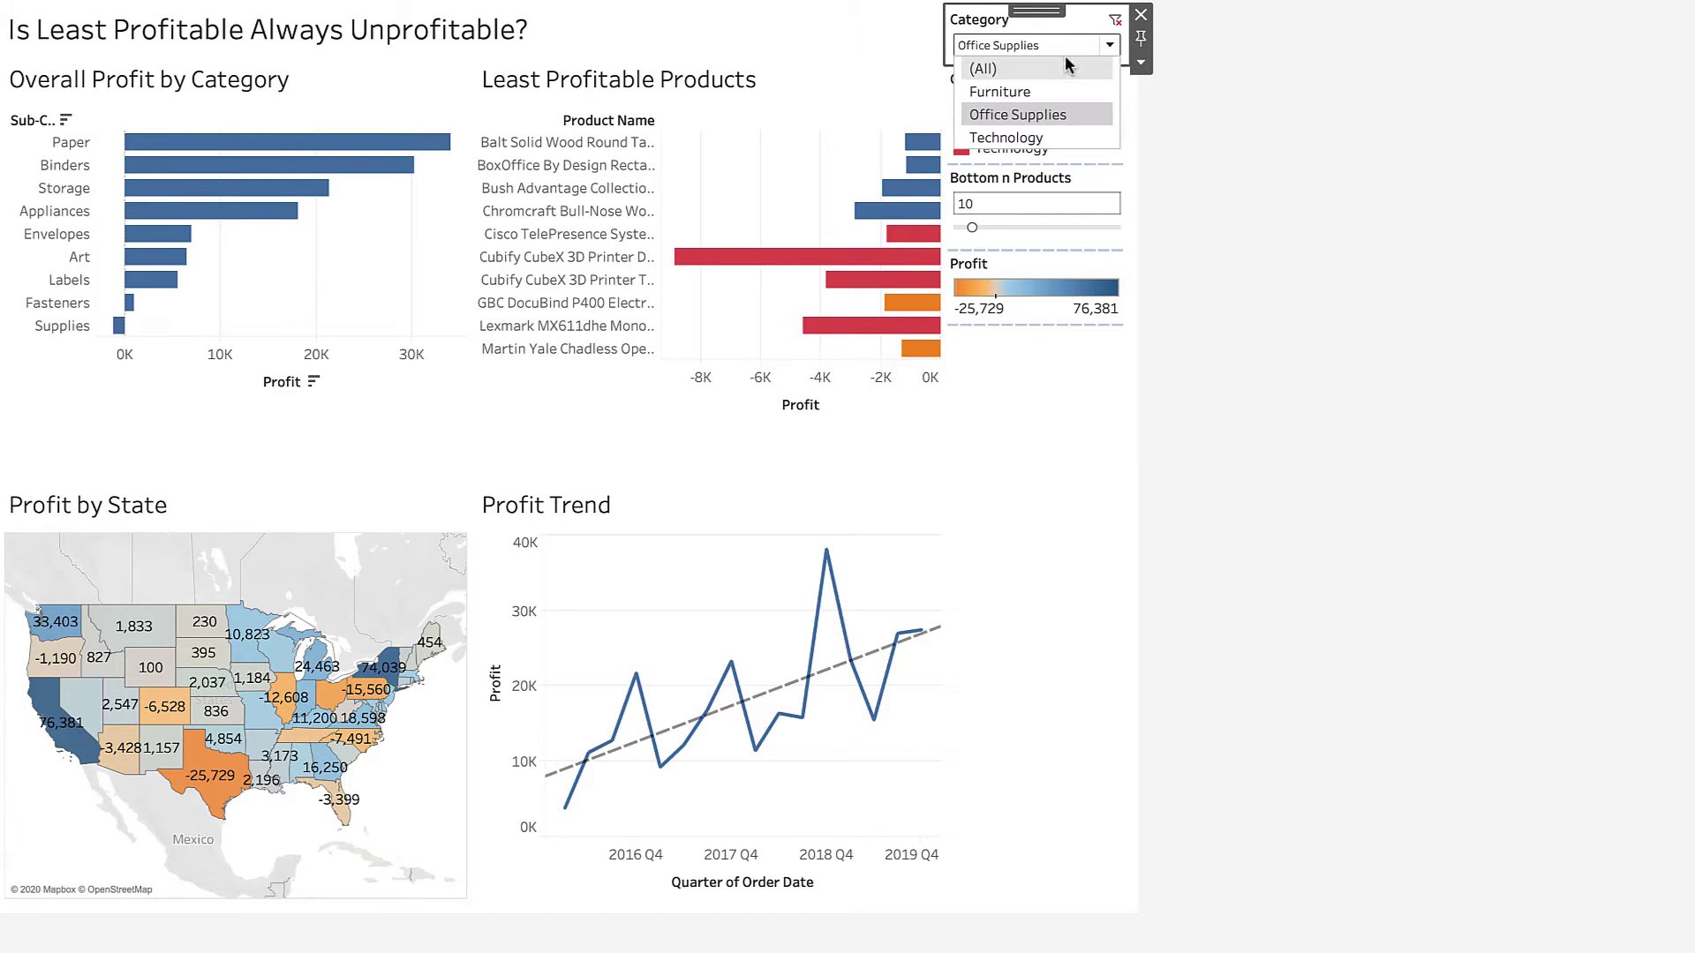
pyautogui.click(1030, 91)
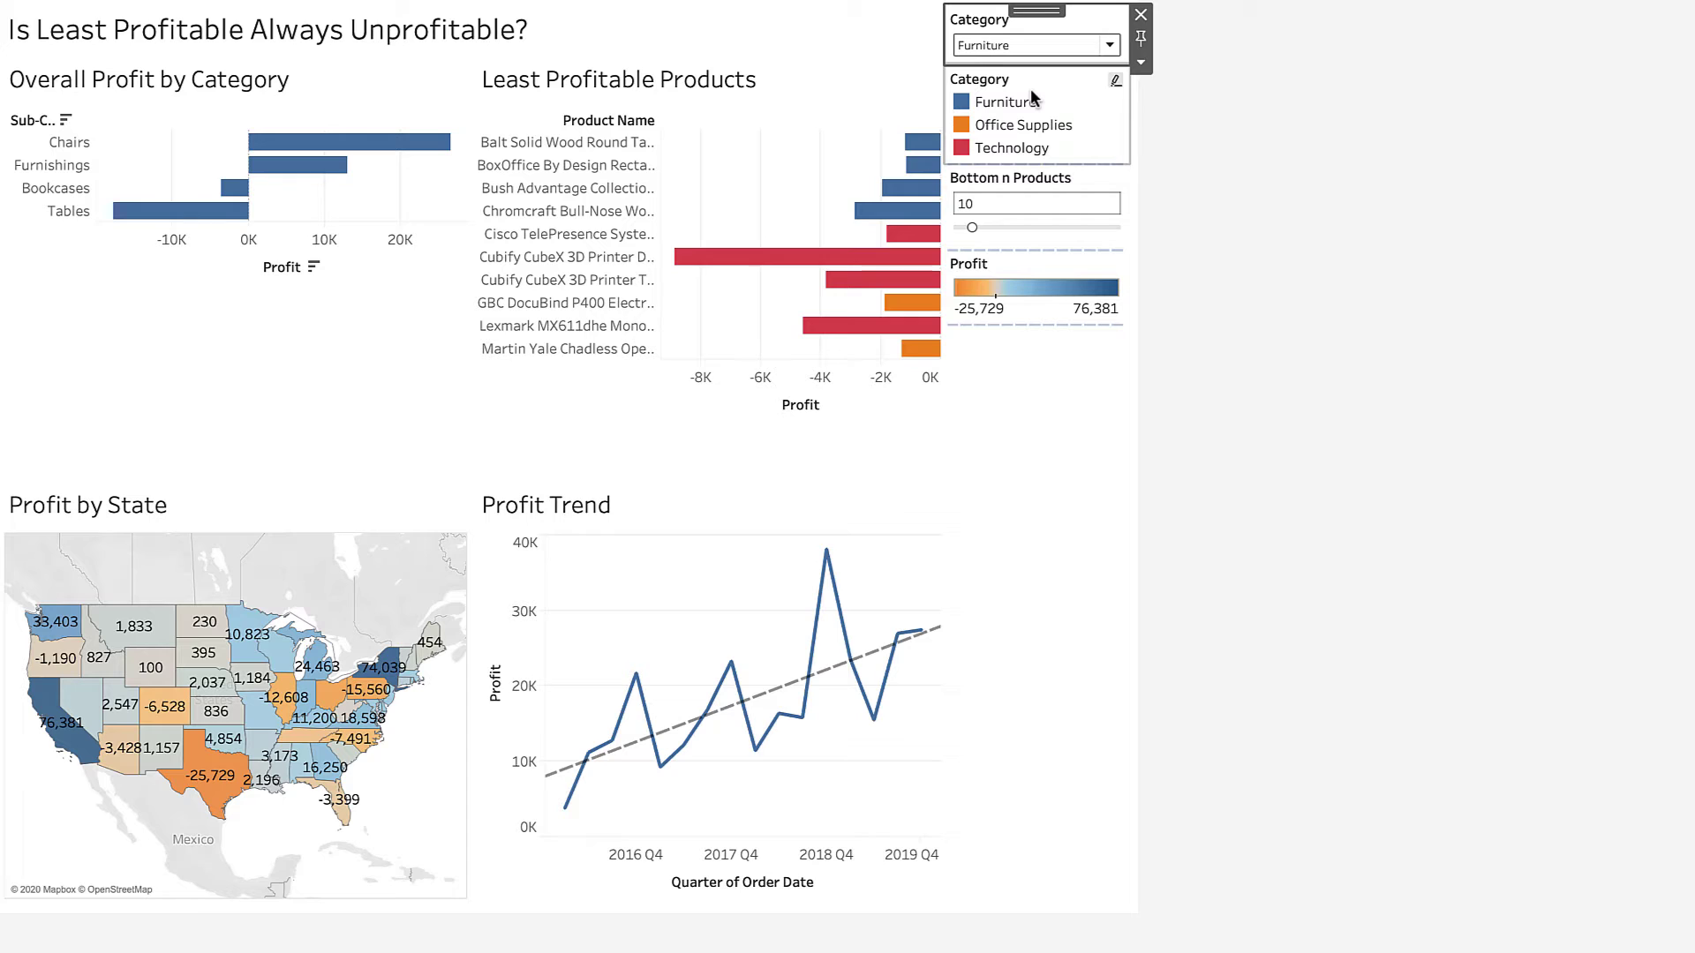
pyautogui.click(1056, 45)
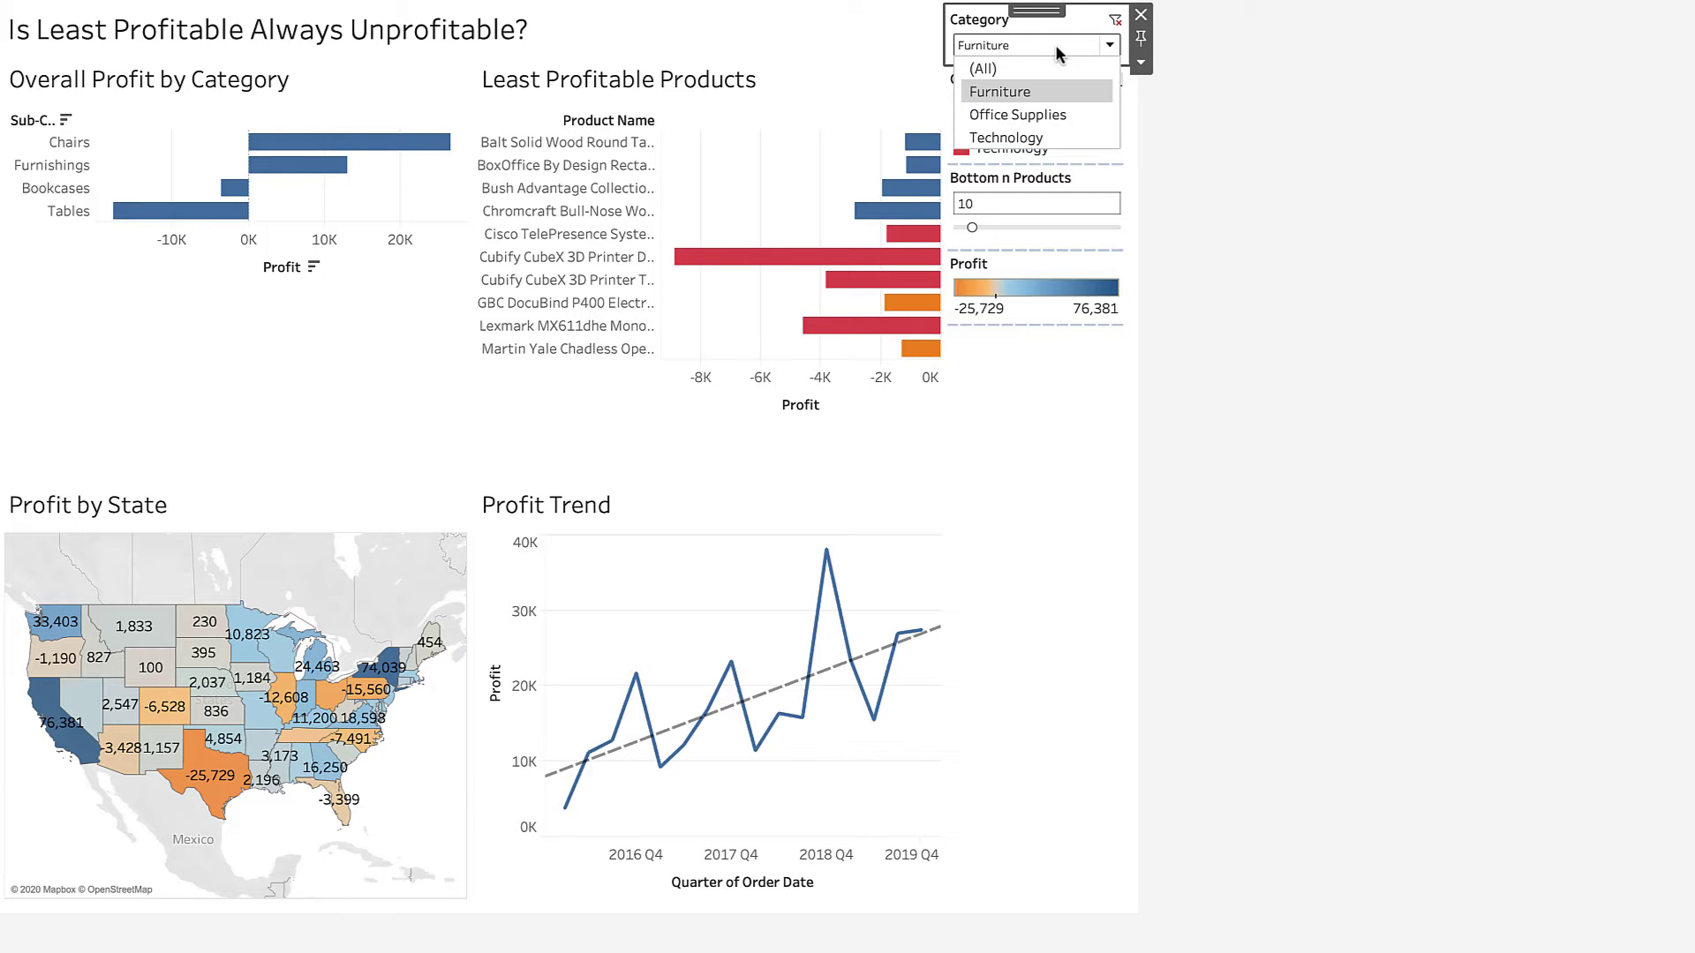
pyautogui.click(1033, 137)
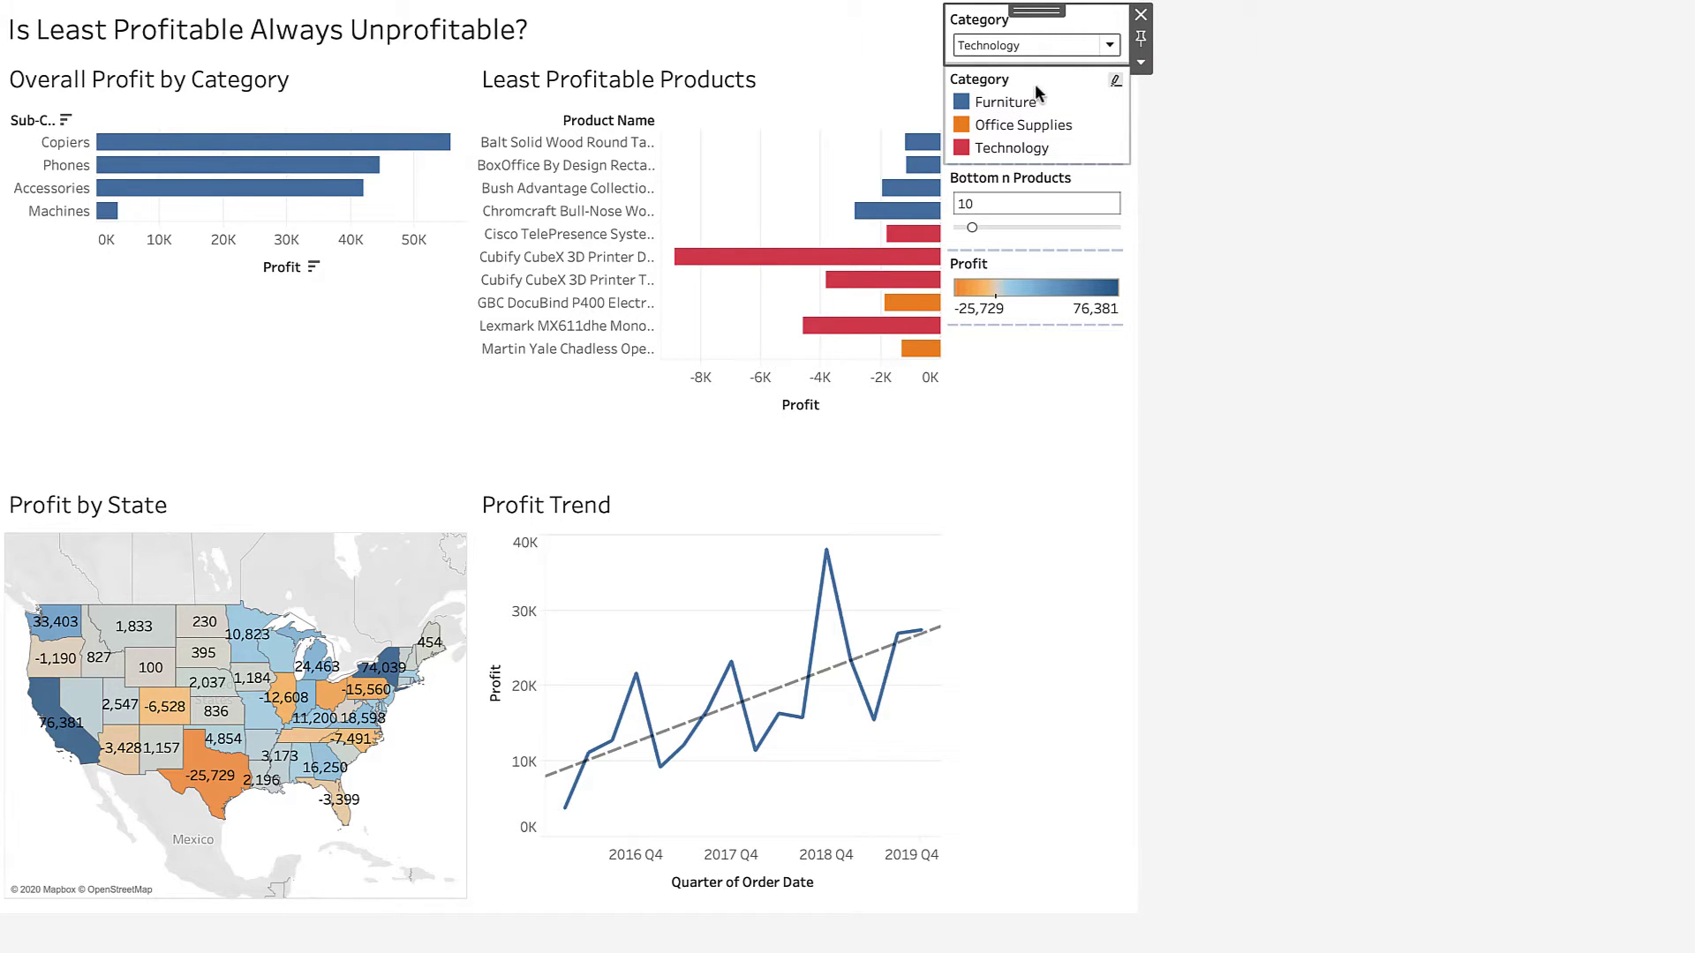
pyautogui.click(1036, 49)
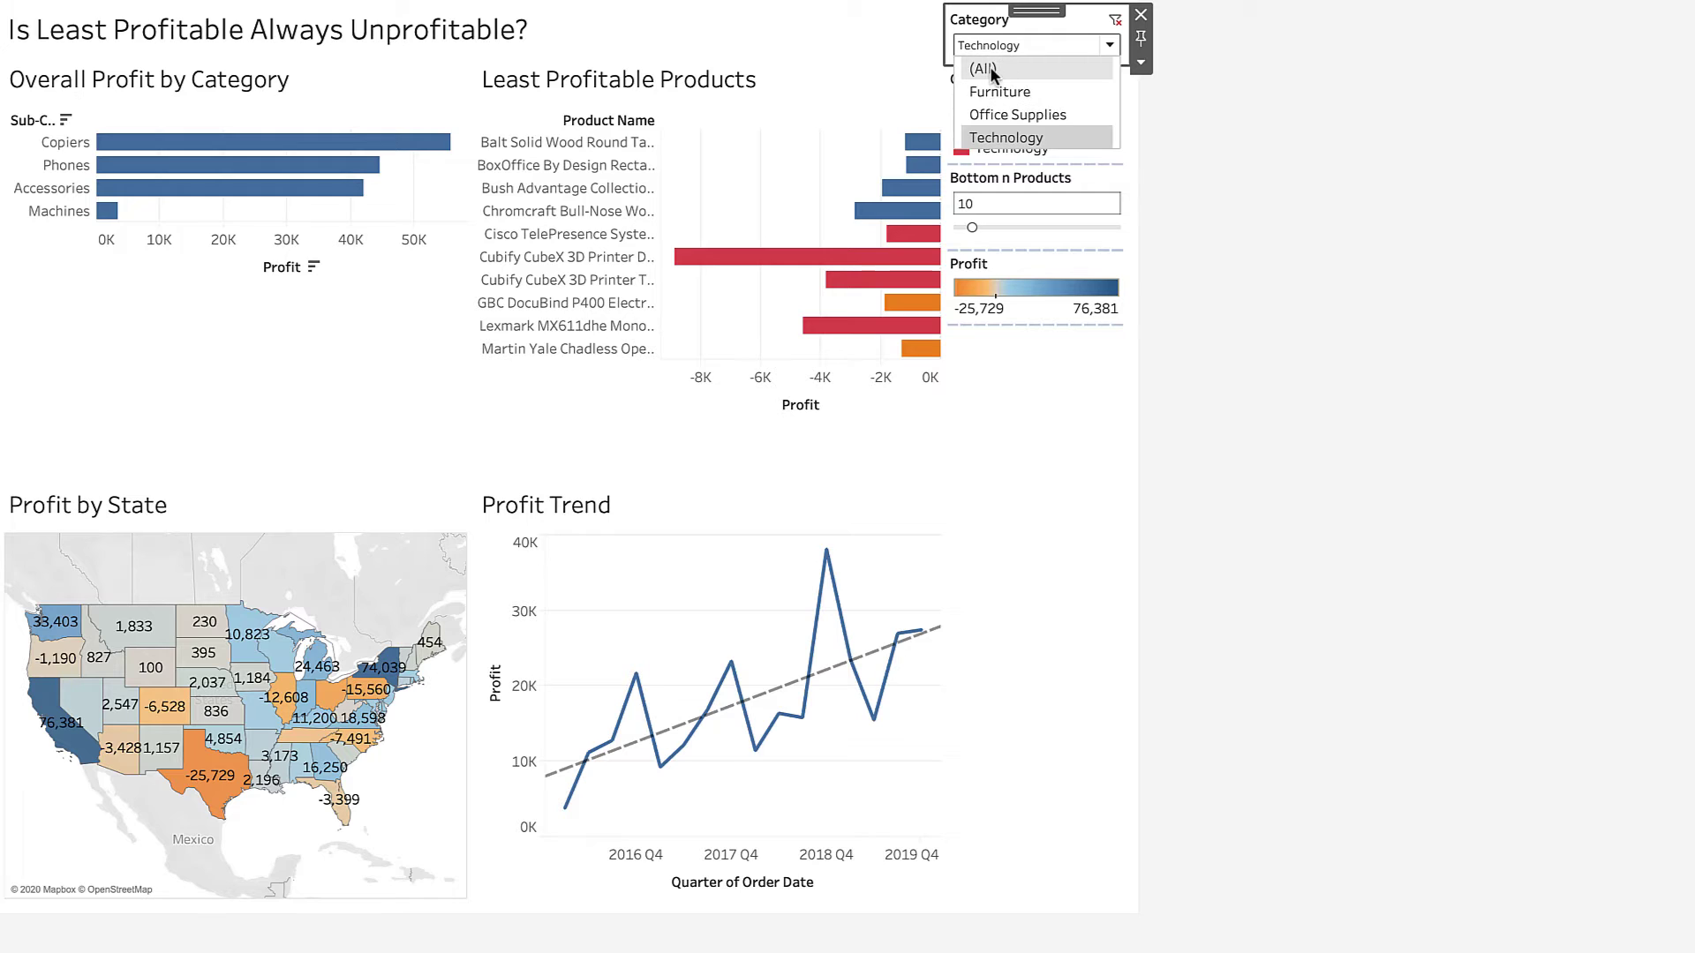
pyautogui.click(990, 66)
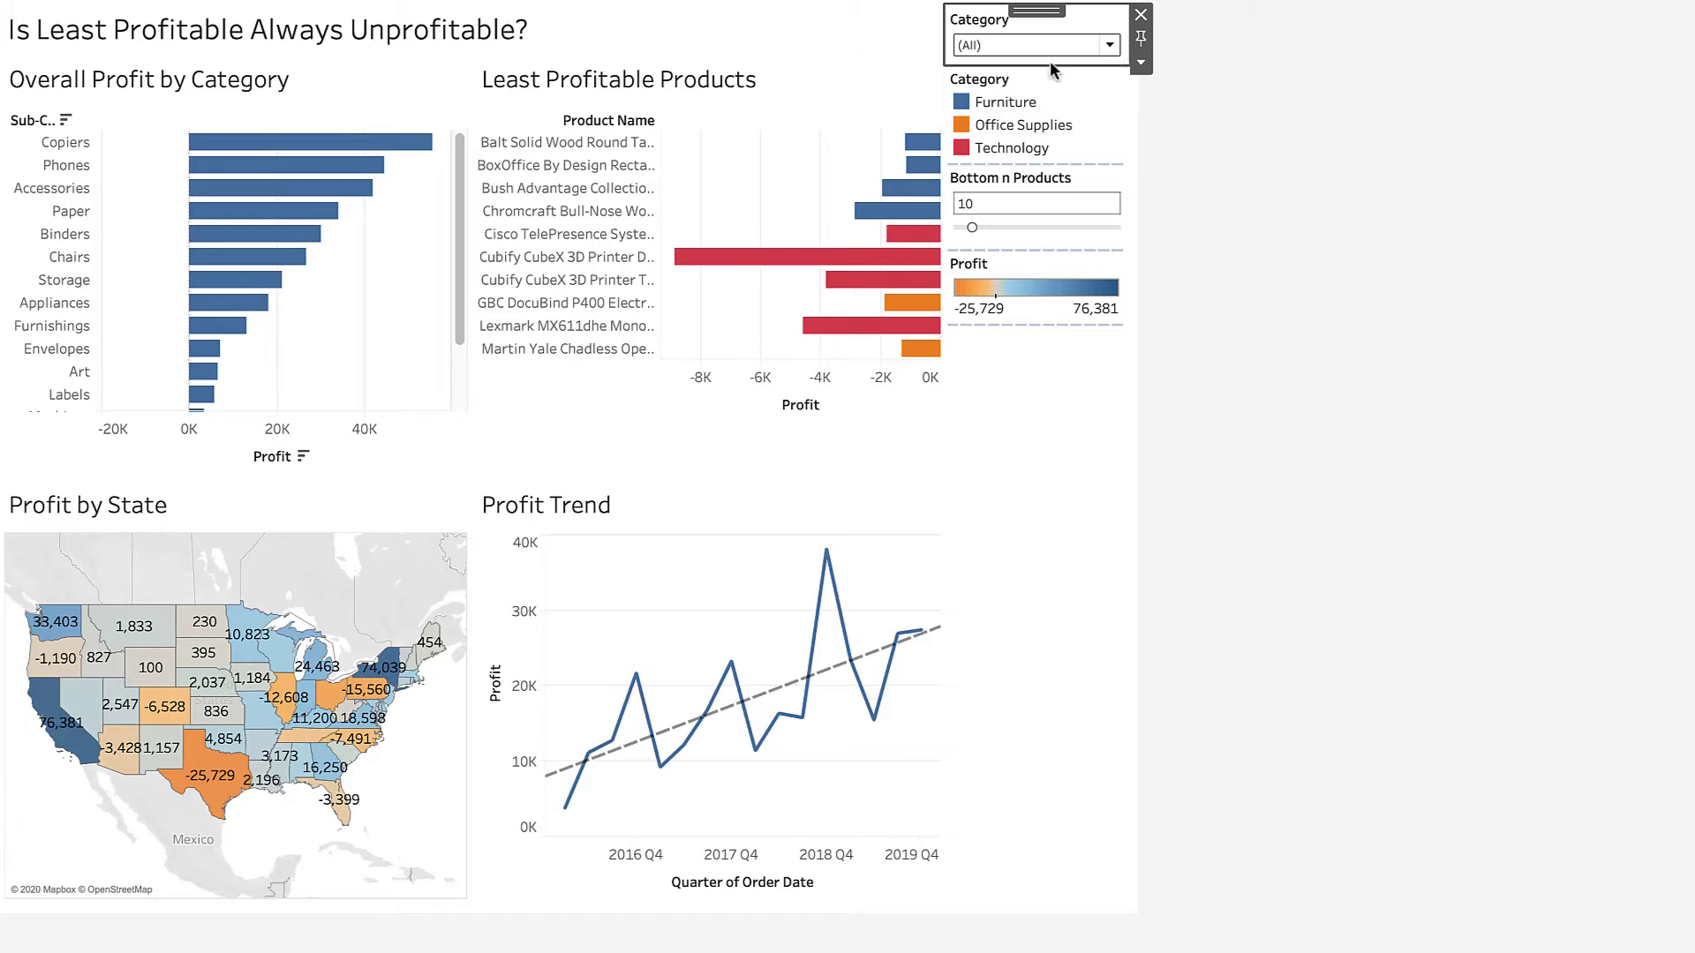
# Step: Filter the Category to Office Supplies and inspect the sub-category bars in Overall Profit by Category
pyautogui.click(1109, 44)
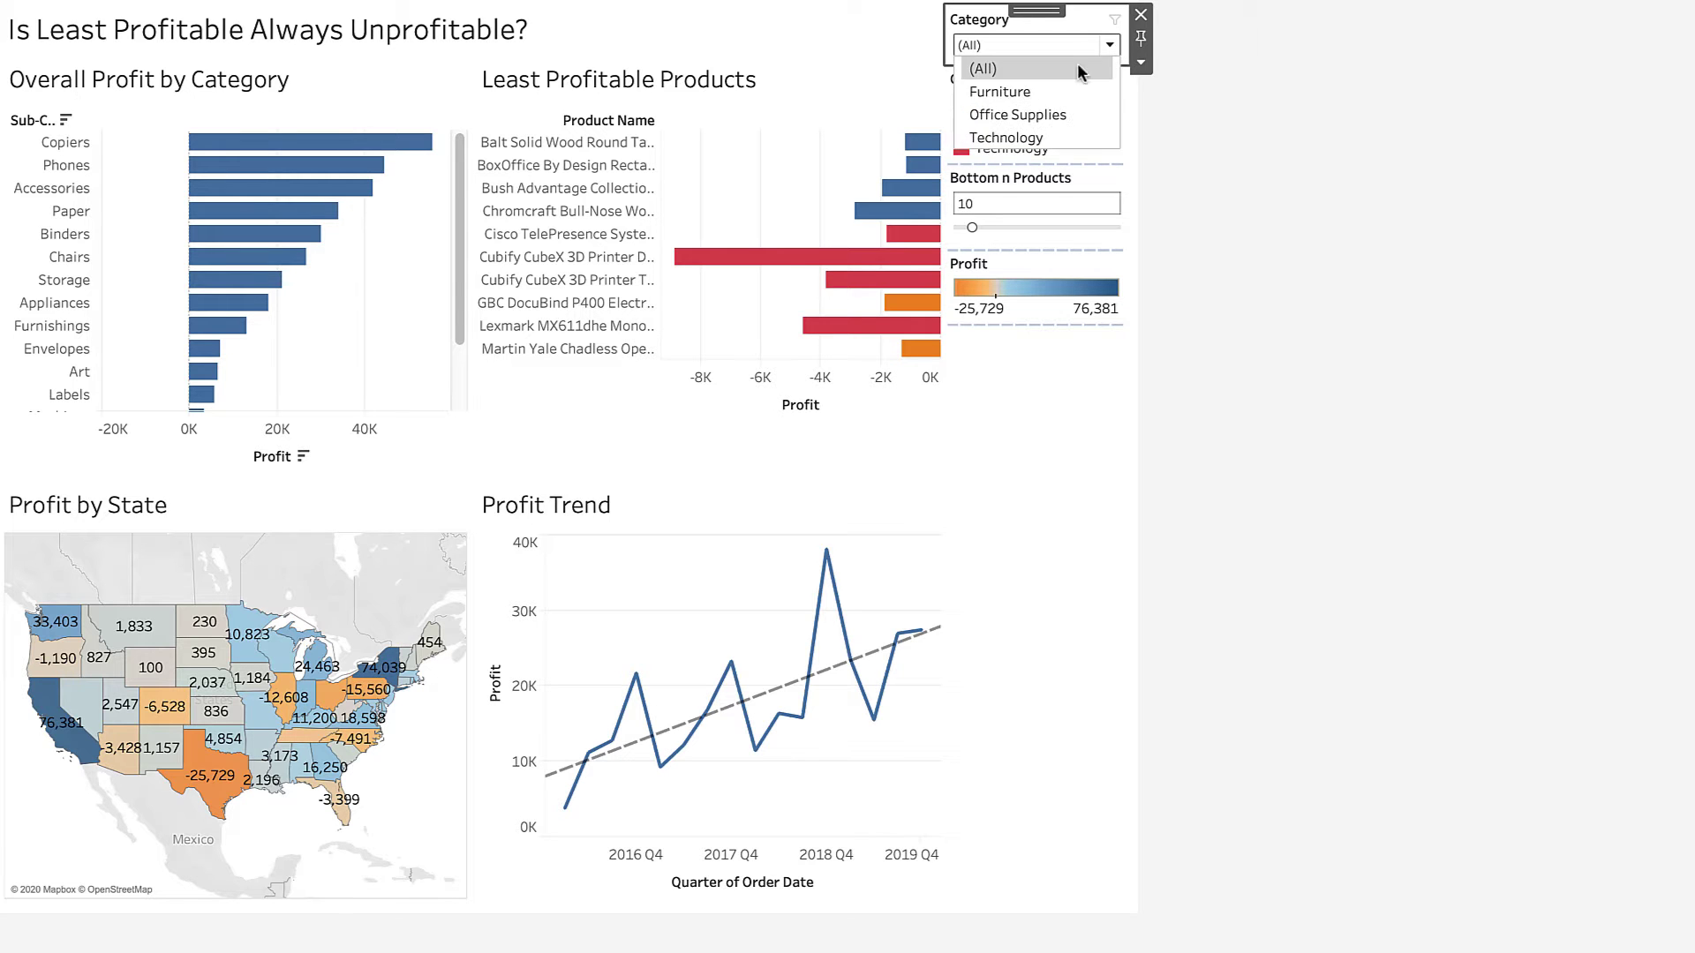
pyautogui.click(1019, 120)
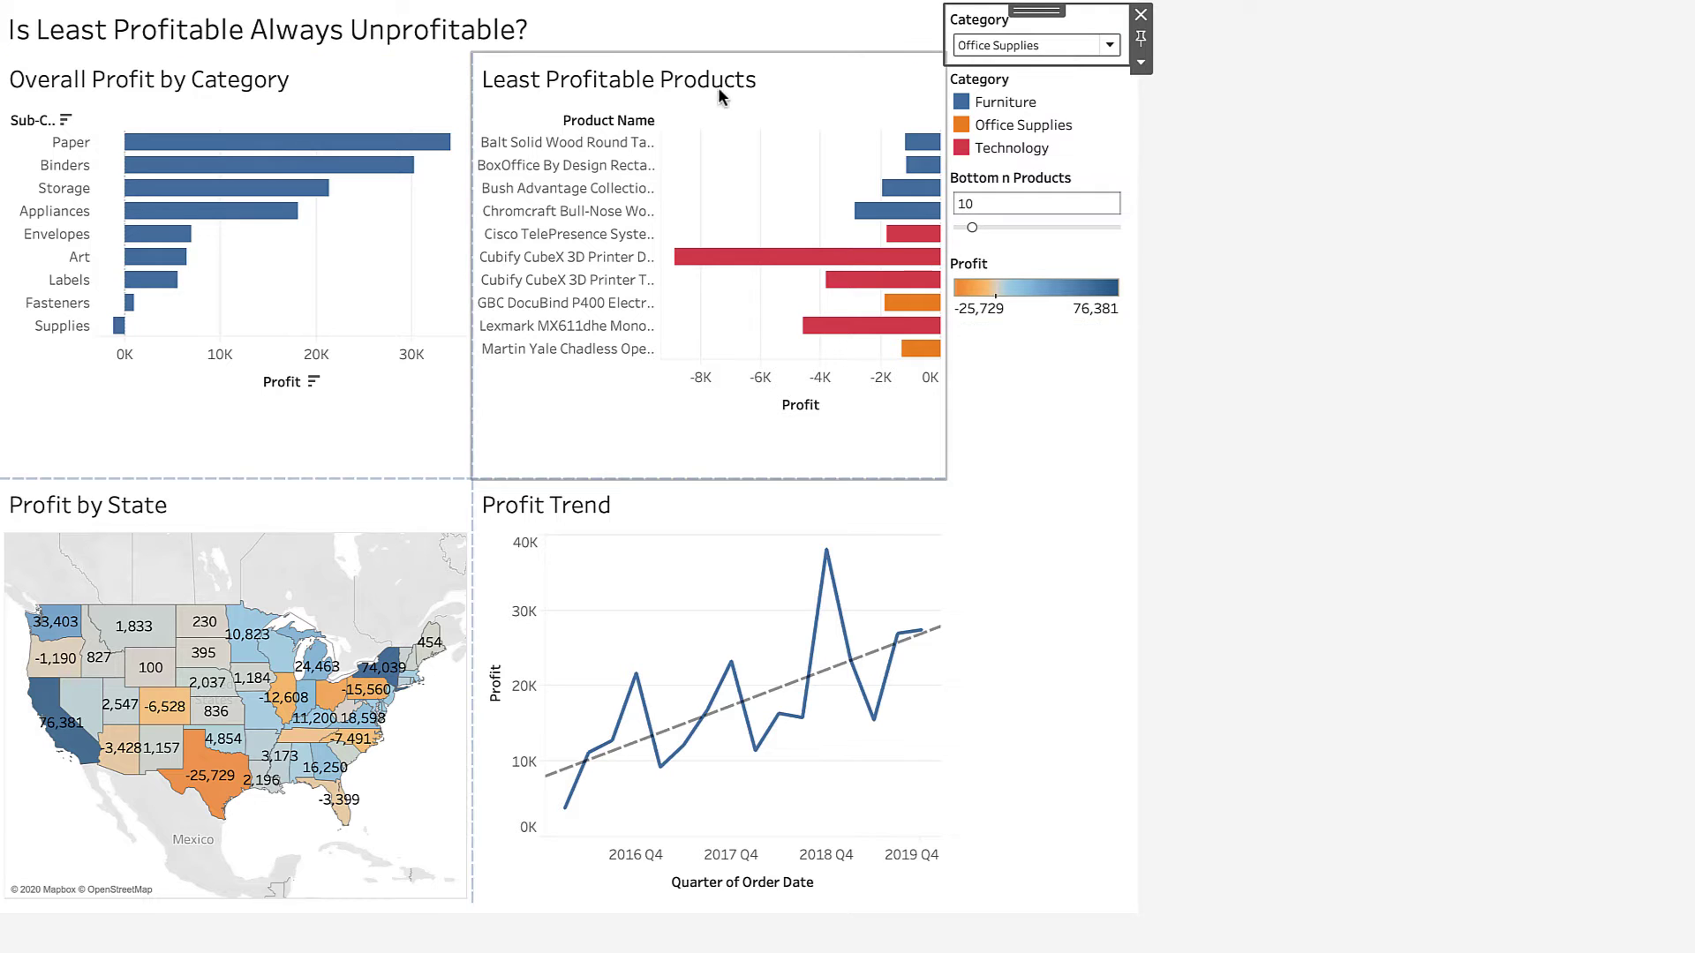
pyautogui.moveTo(287, 199)
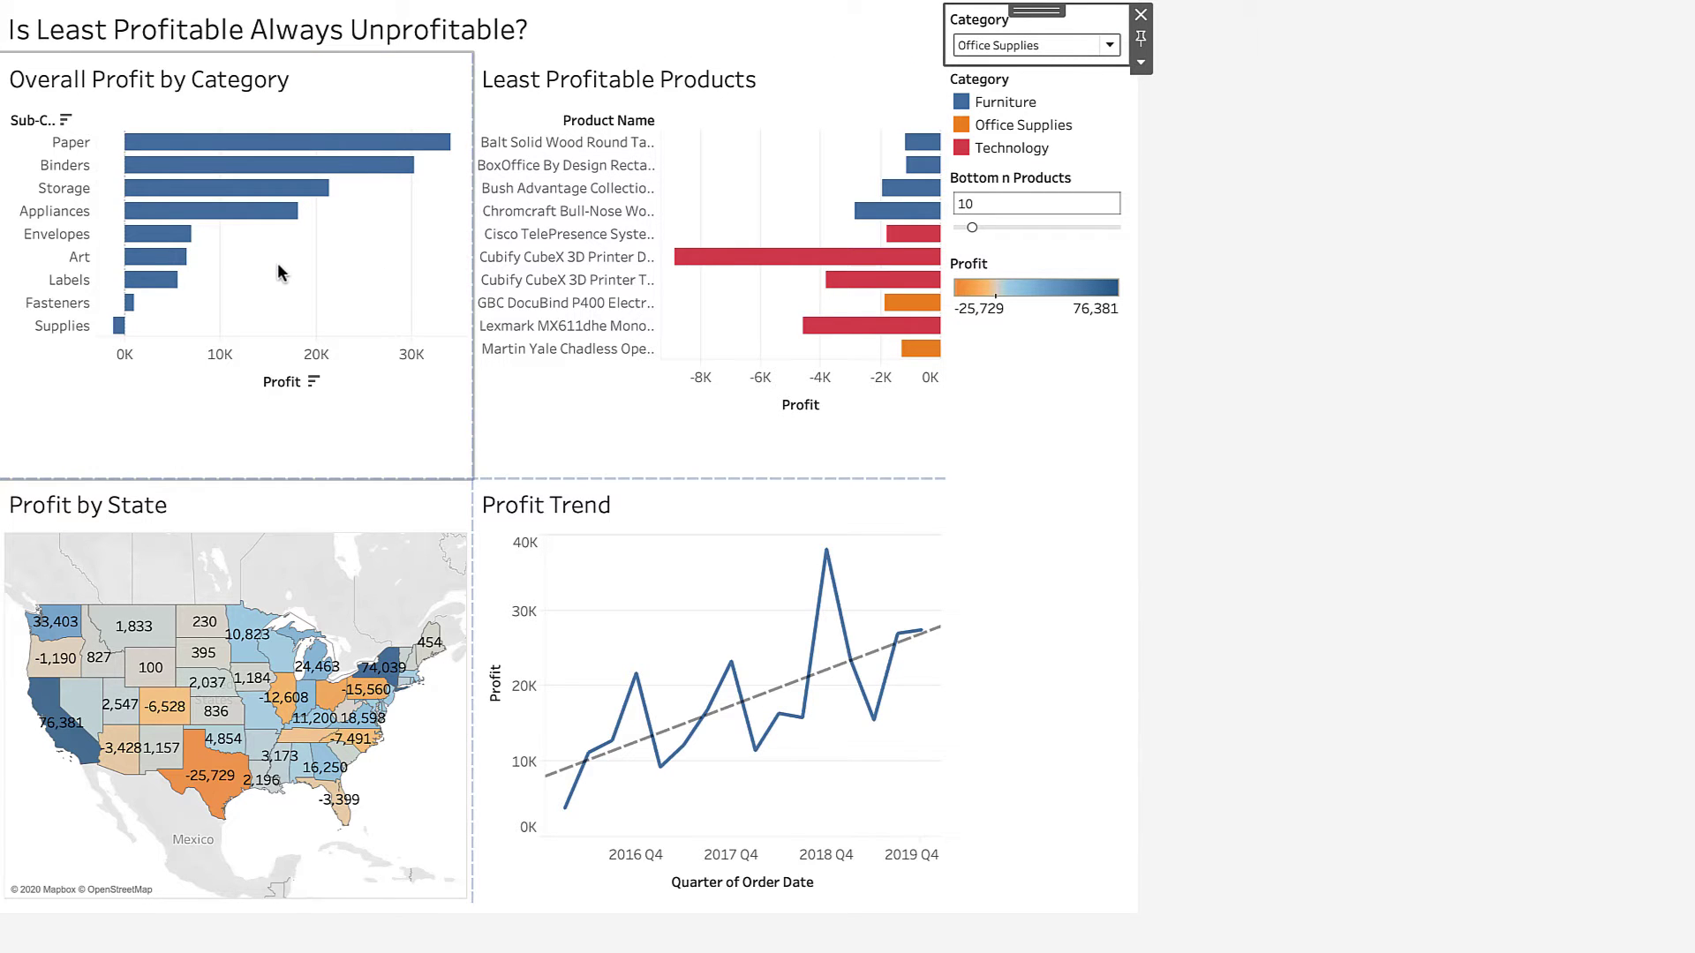
pyautogui.moveTo(319, 145)
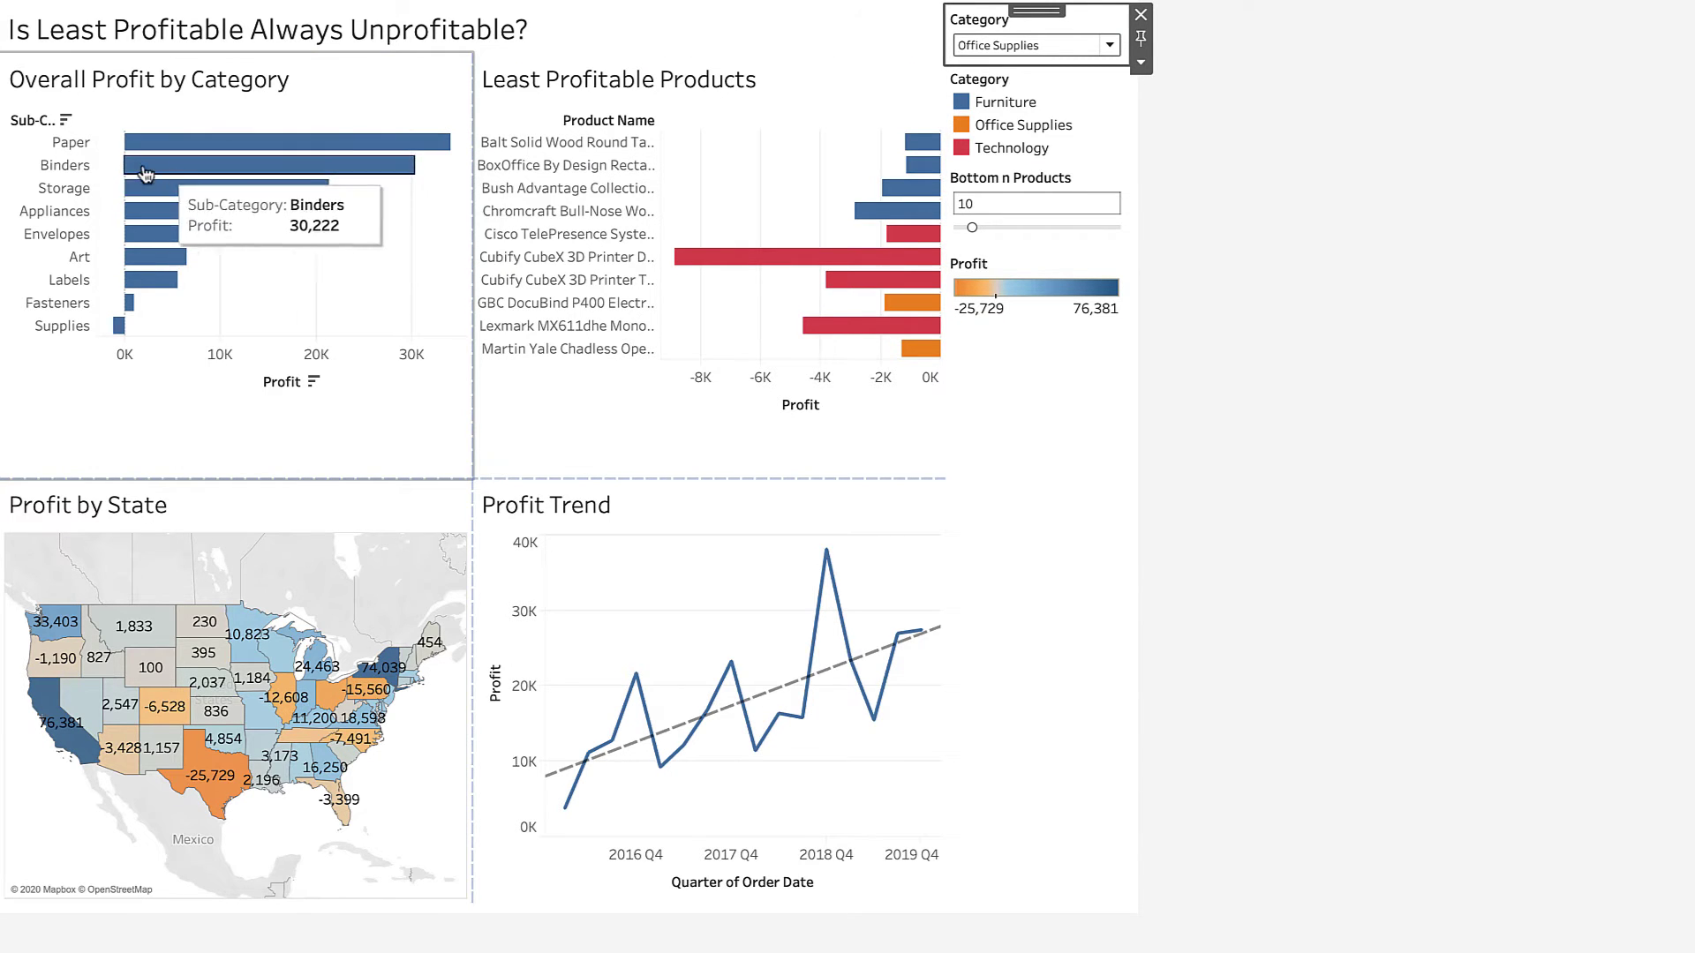
# Step: Apply the dashboard's Category filter to all worksheets using this data source
pyautogui.moveTo(170, 296)
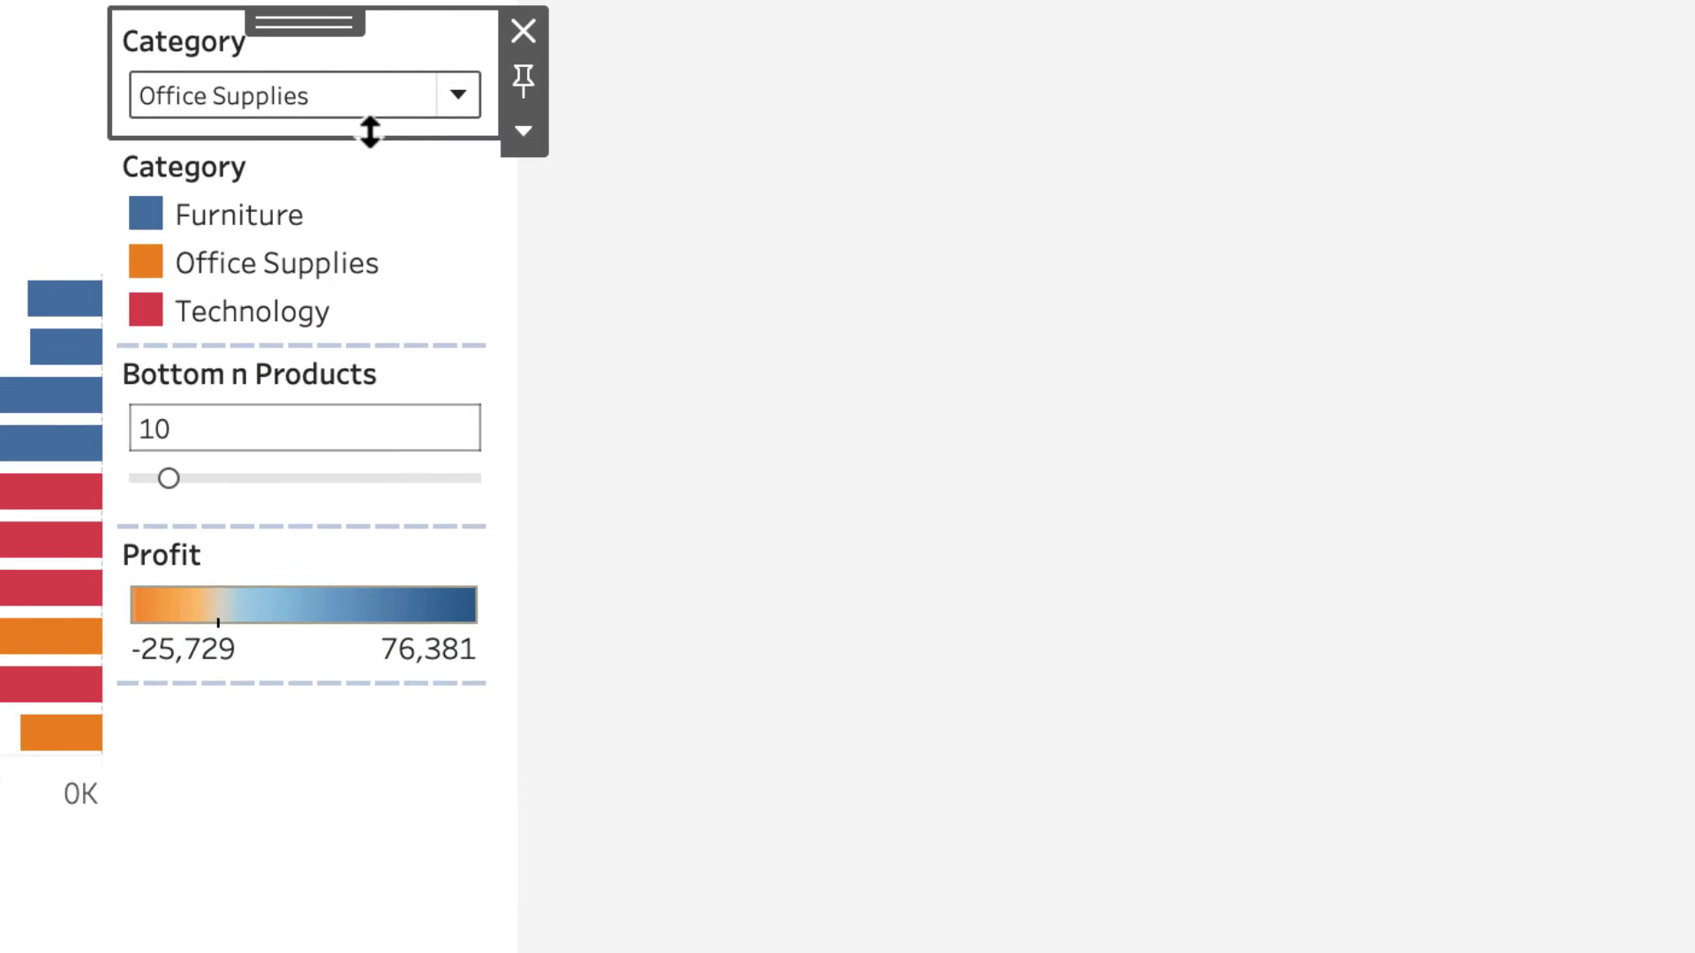
pyautogui.click(522, 130)
pyautogui.moveTo(603, 242)
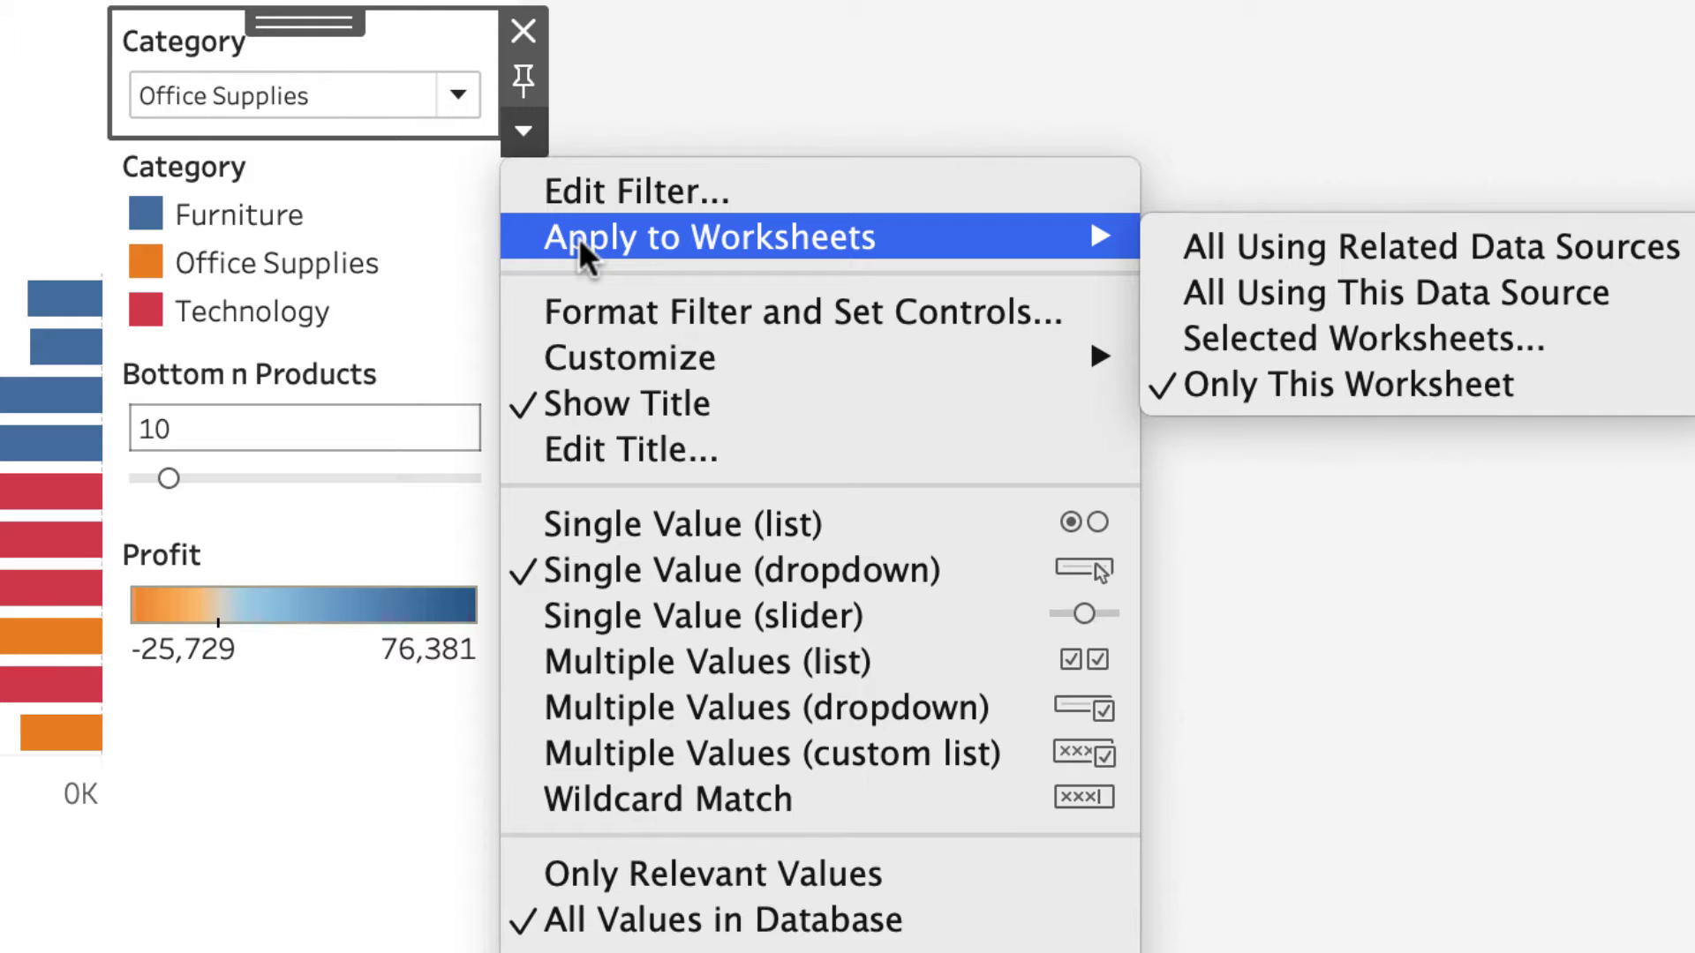
pyautogui.click(1242, 290)
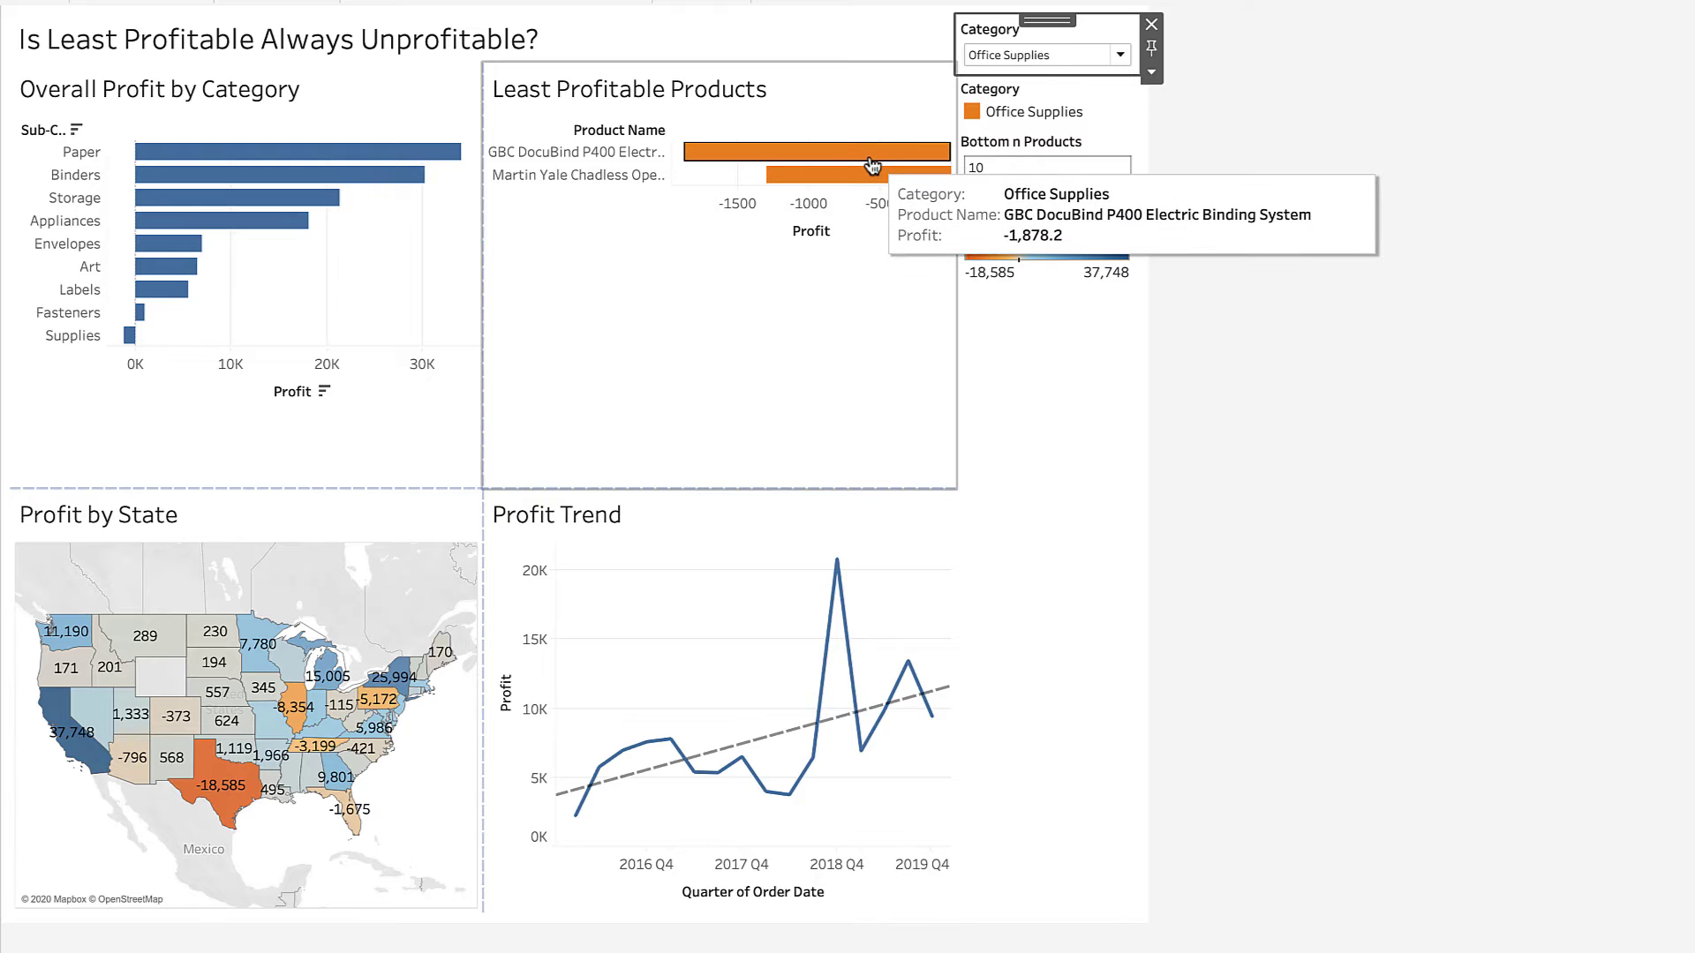
# Step: Try the Category filter with (All) and Furniture in turn, and set it back to (All)
pyautogui.moveTo(868, 182)
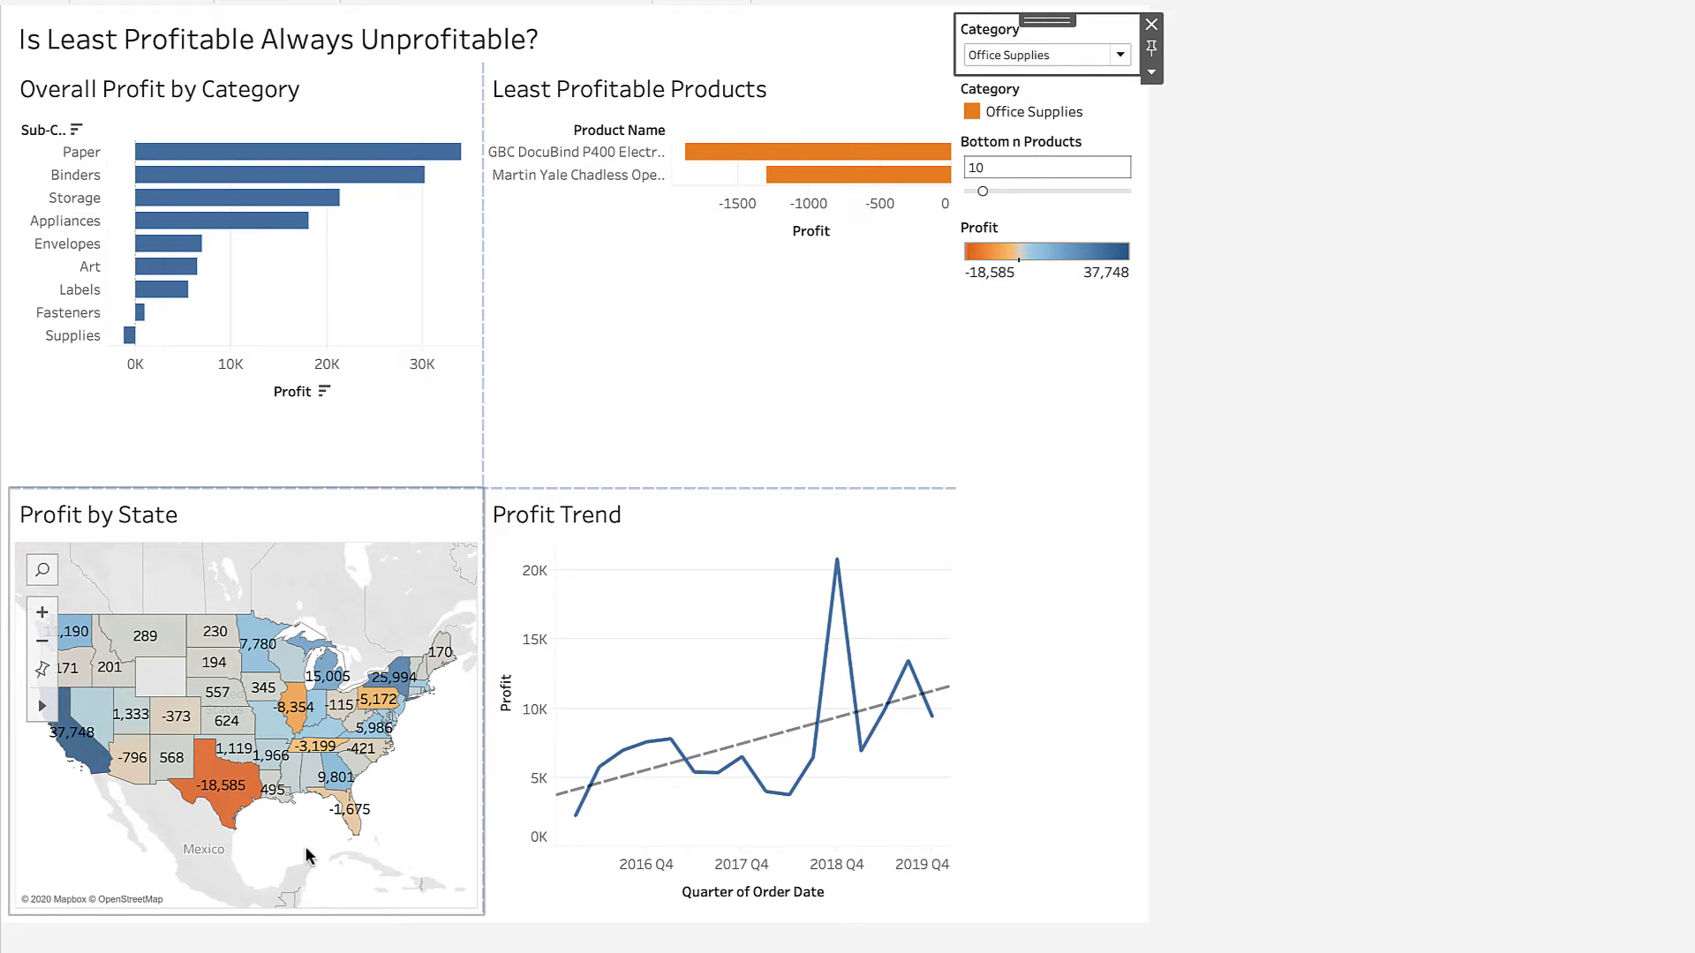
pyautogui.moveTo(578, 788)
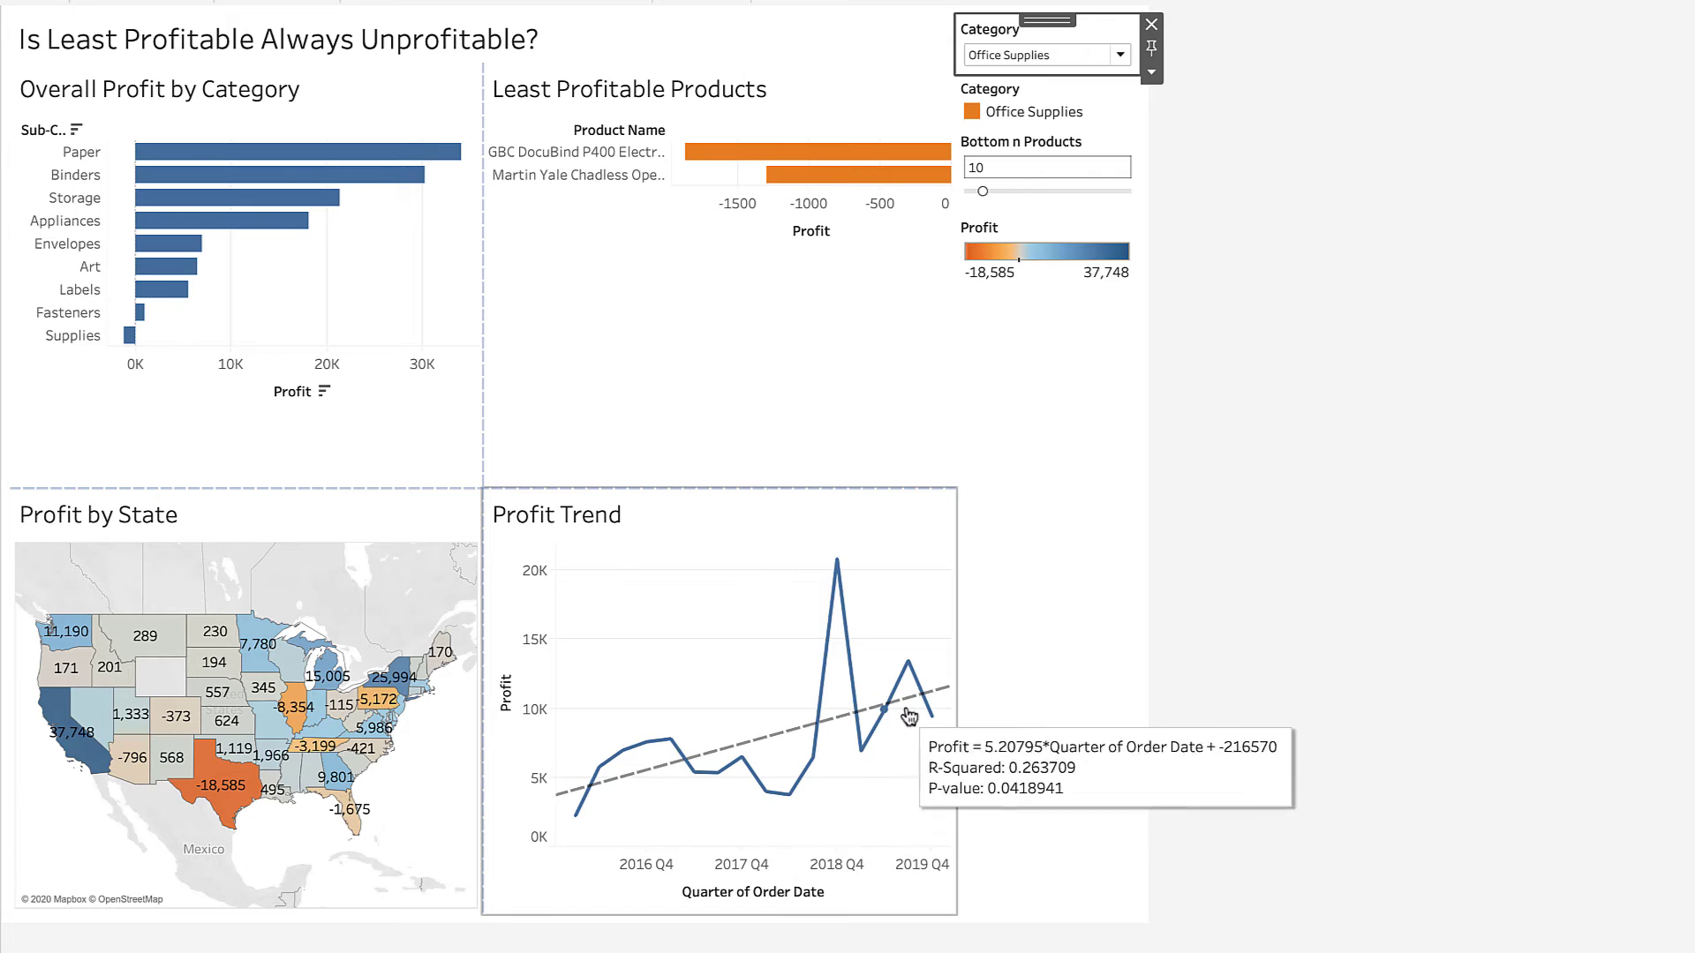
pyautogui.moveTo(924, 711)
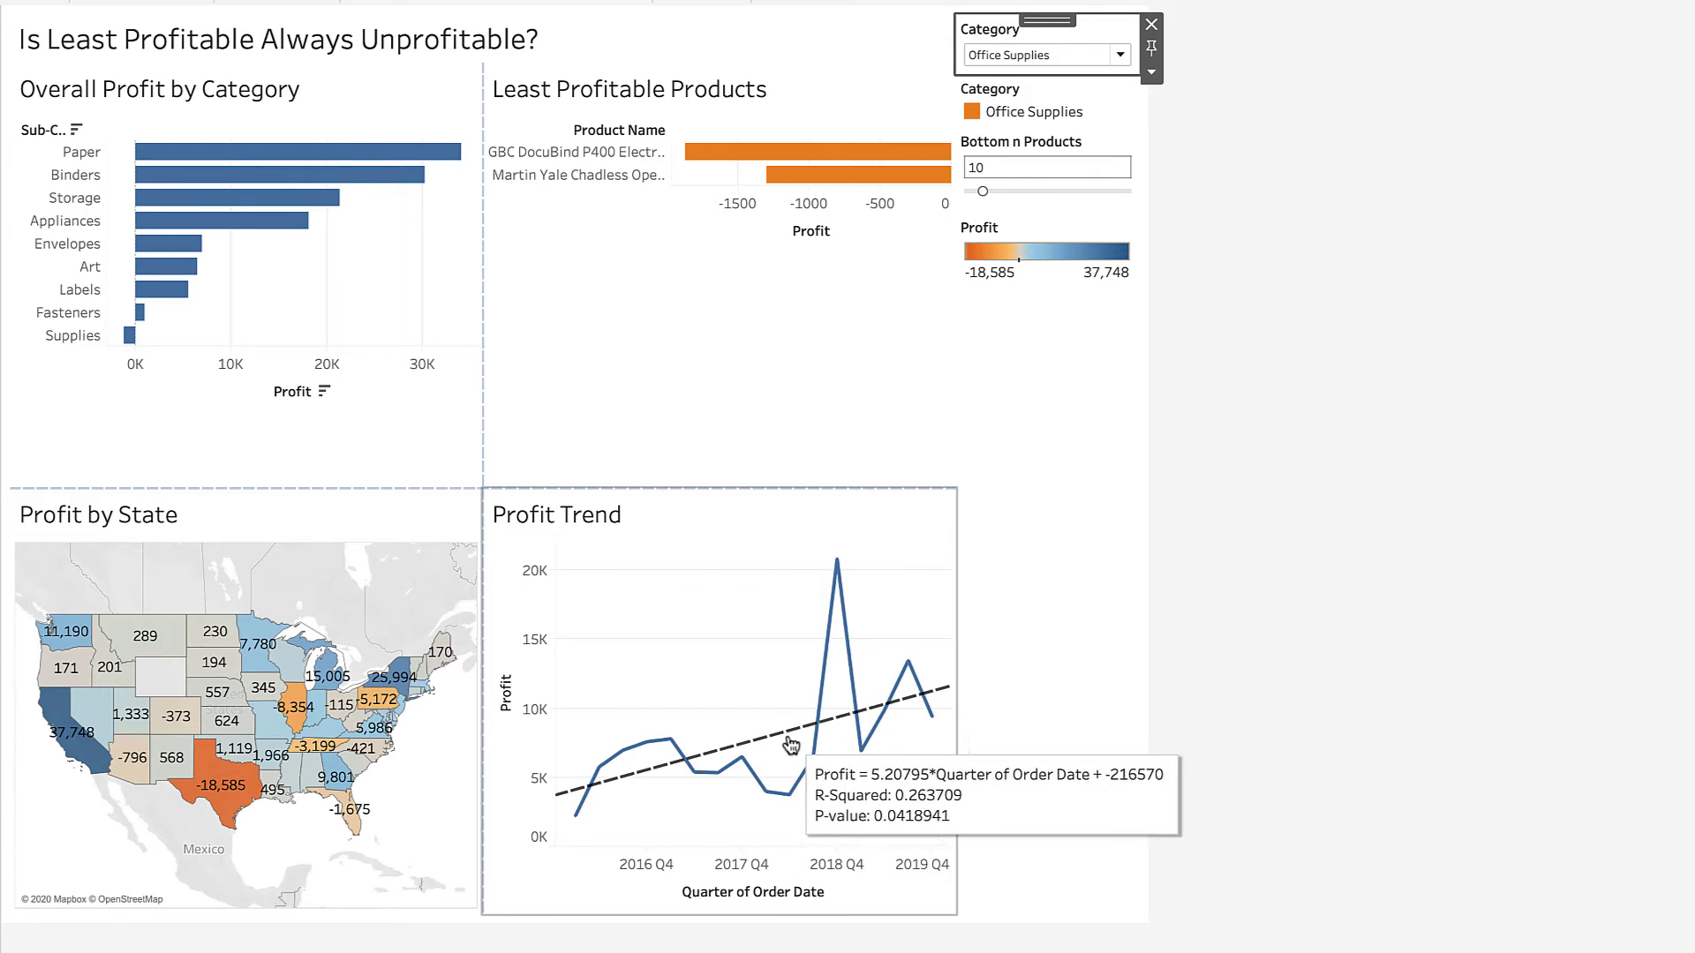
pyautogui.moveTo(799, 744)
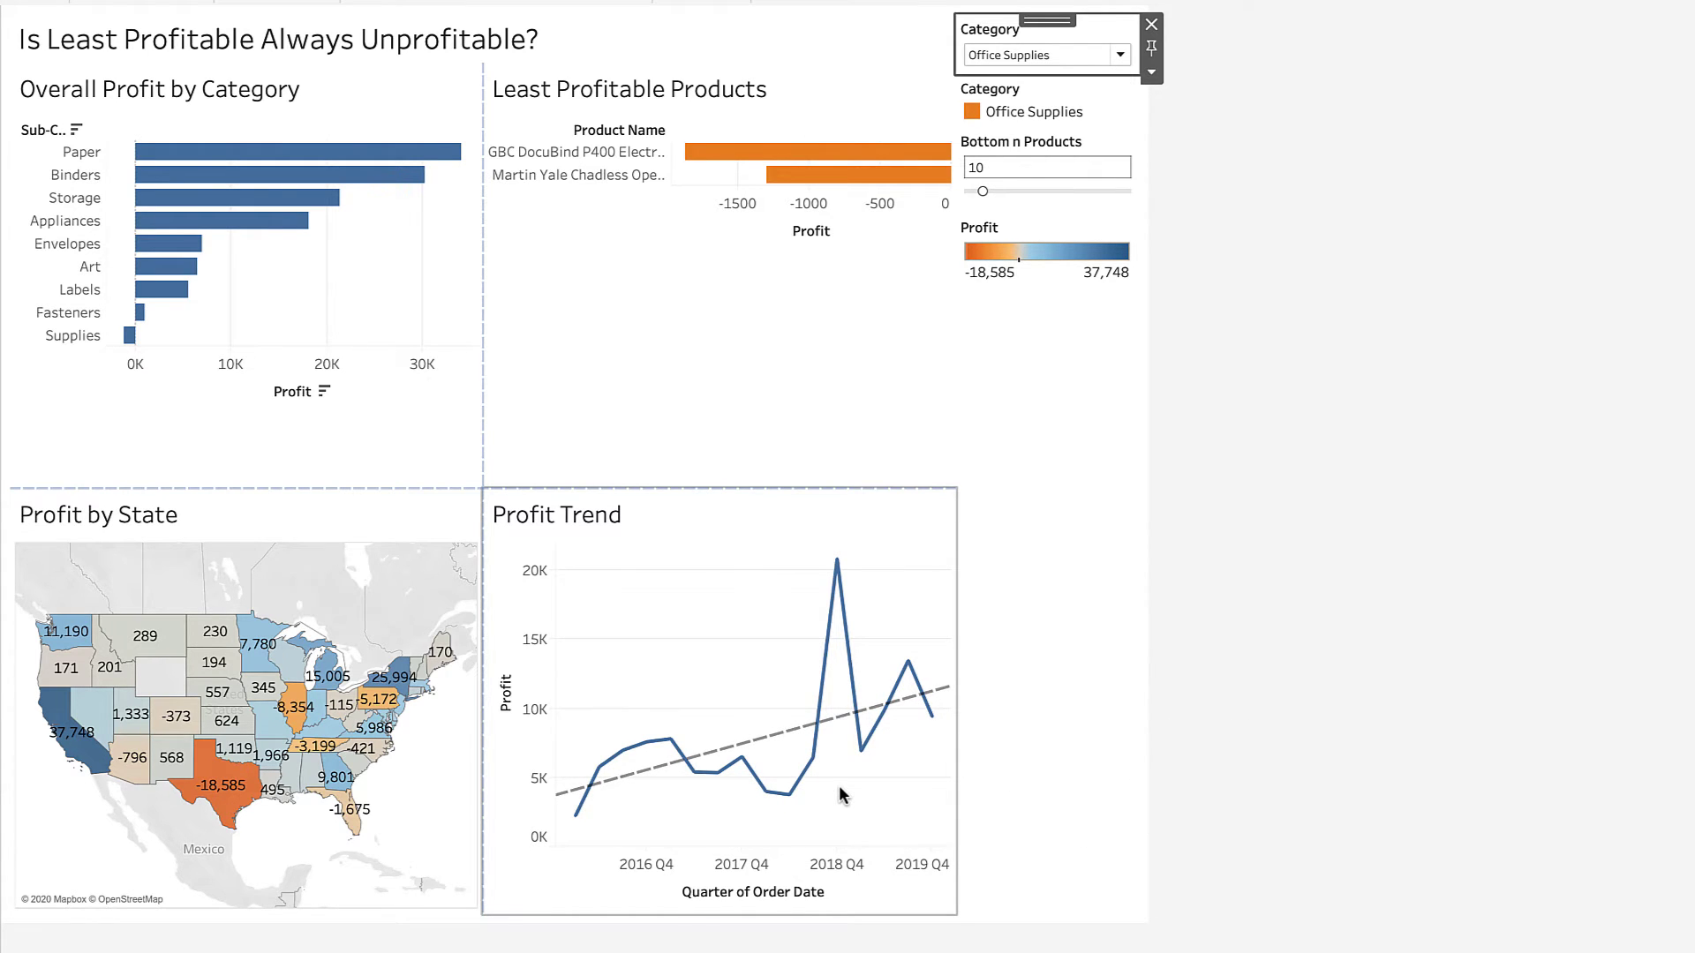
pyautogui.click(1121, 53)
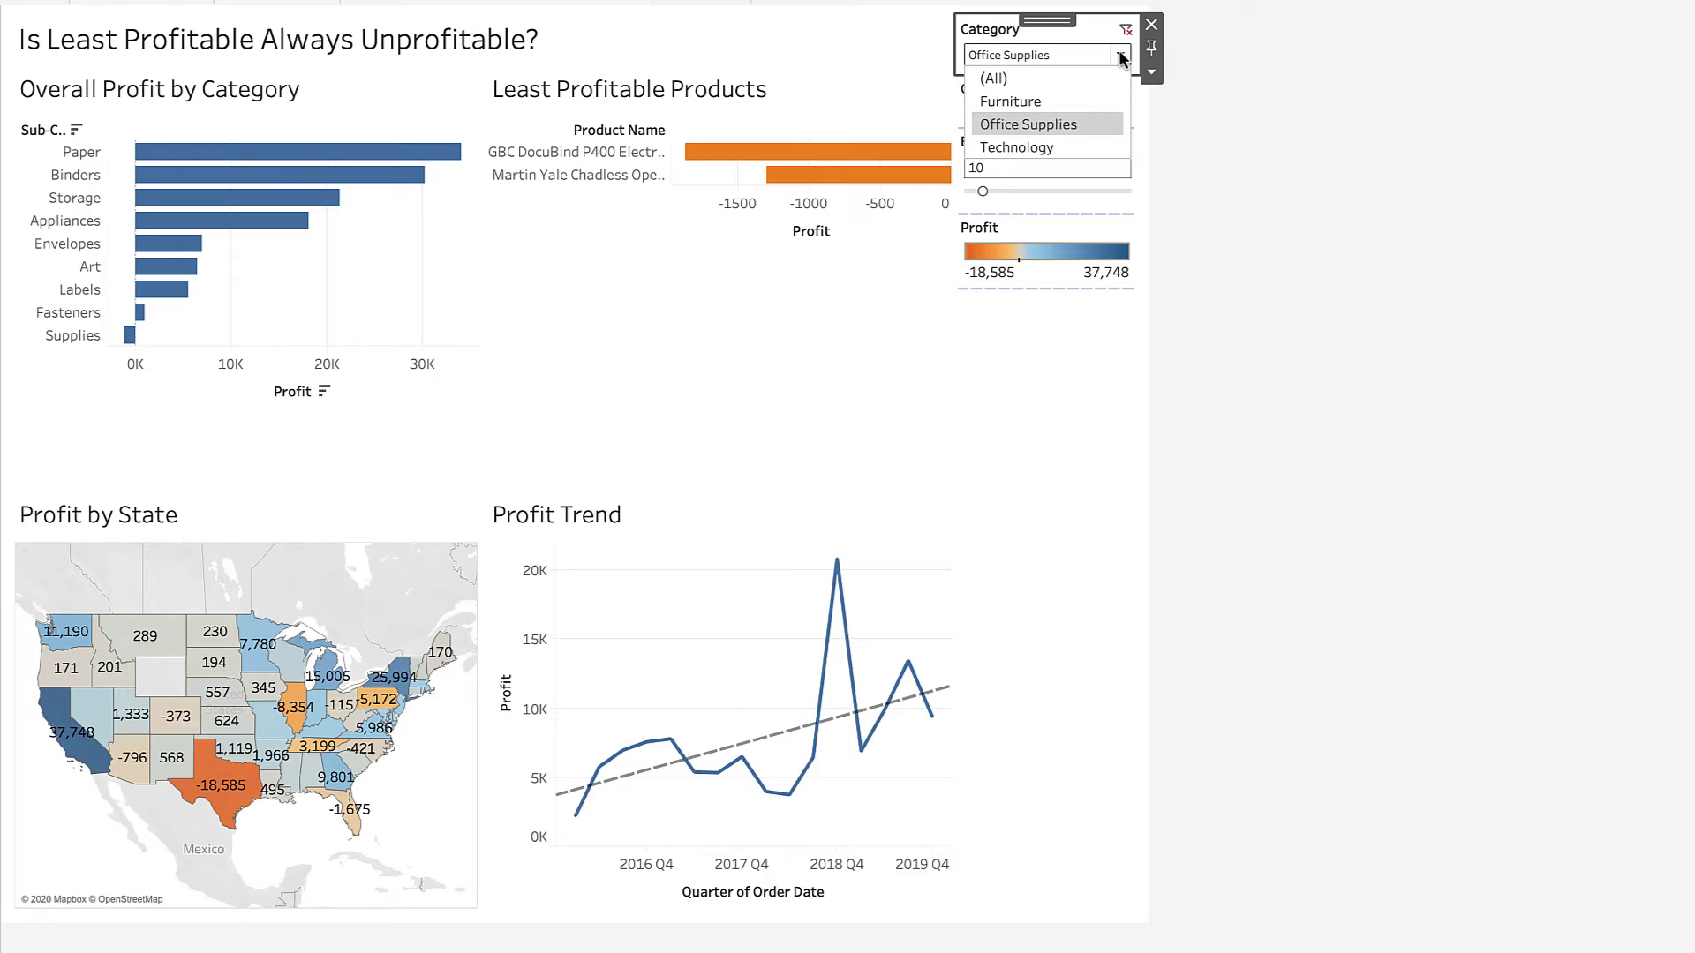
pyautogui.click(1029, 76)
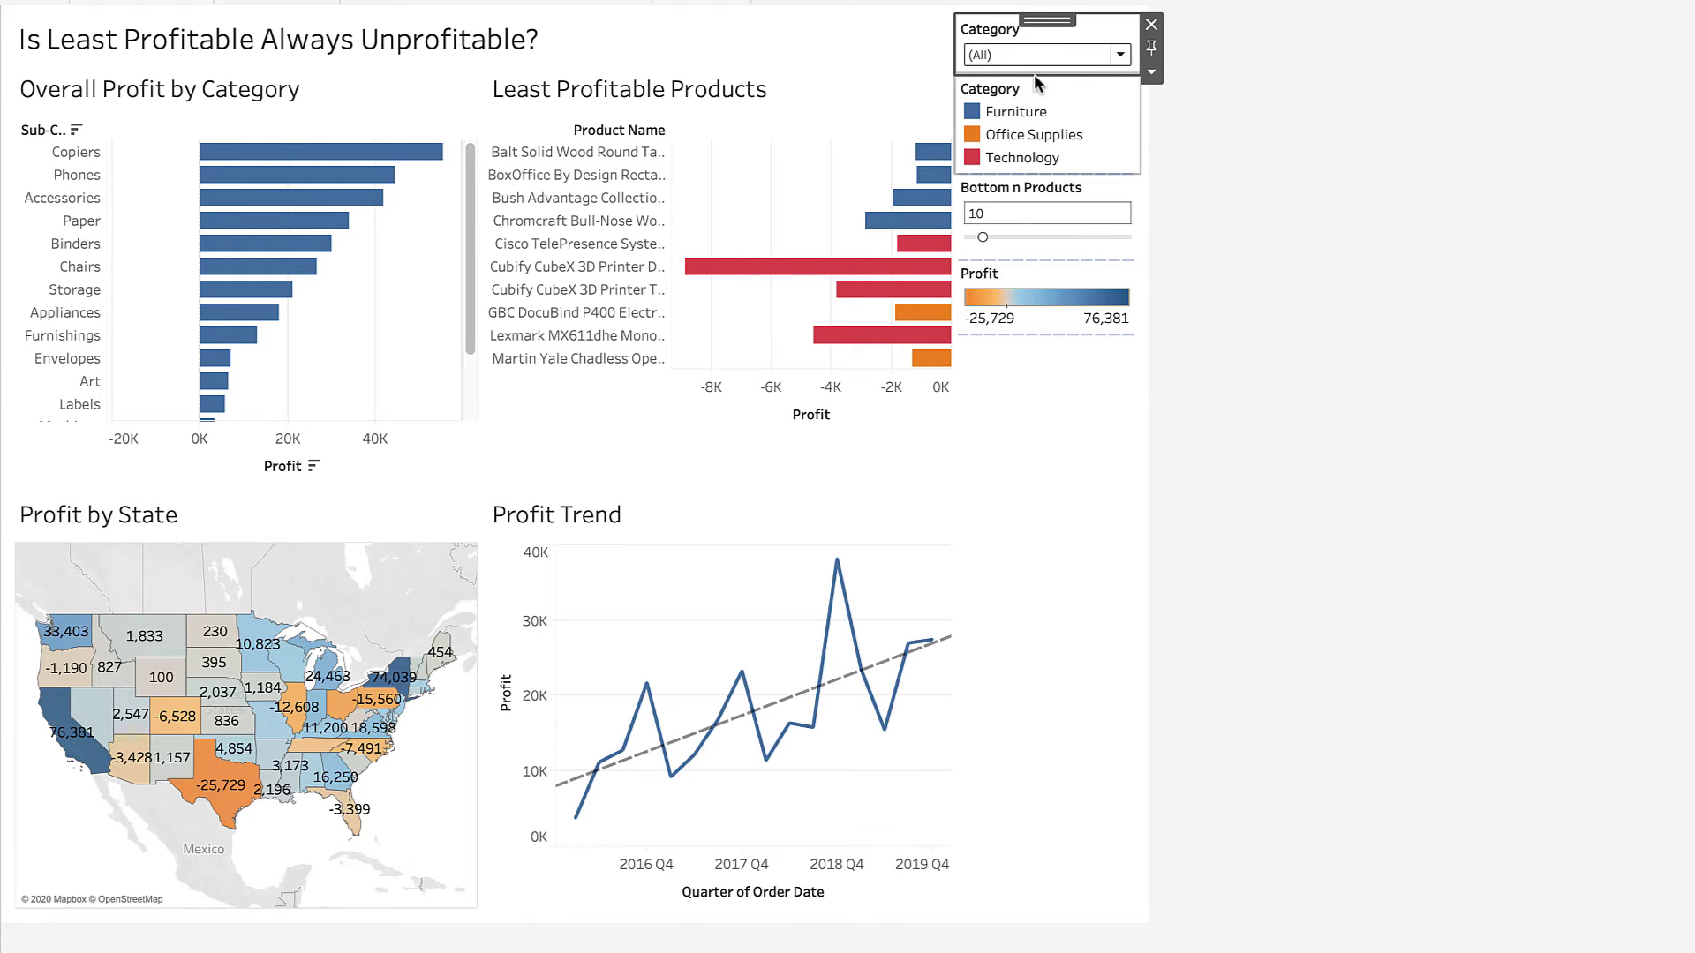
pyautogui.click(1119, 55)
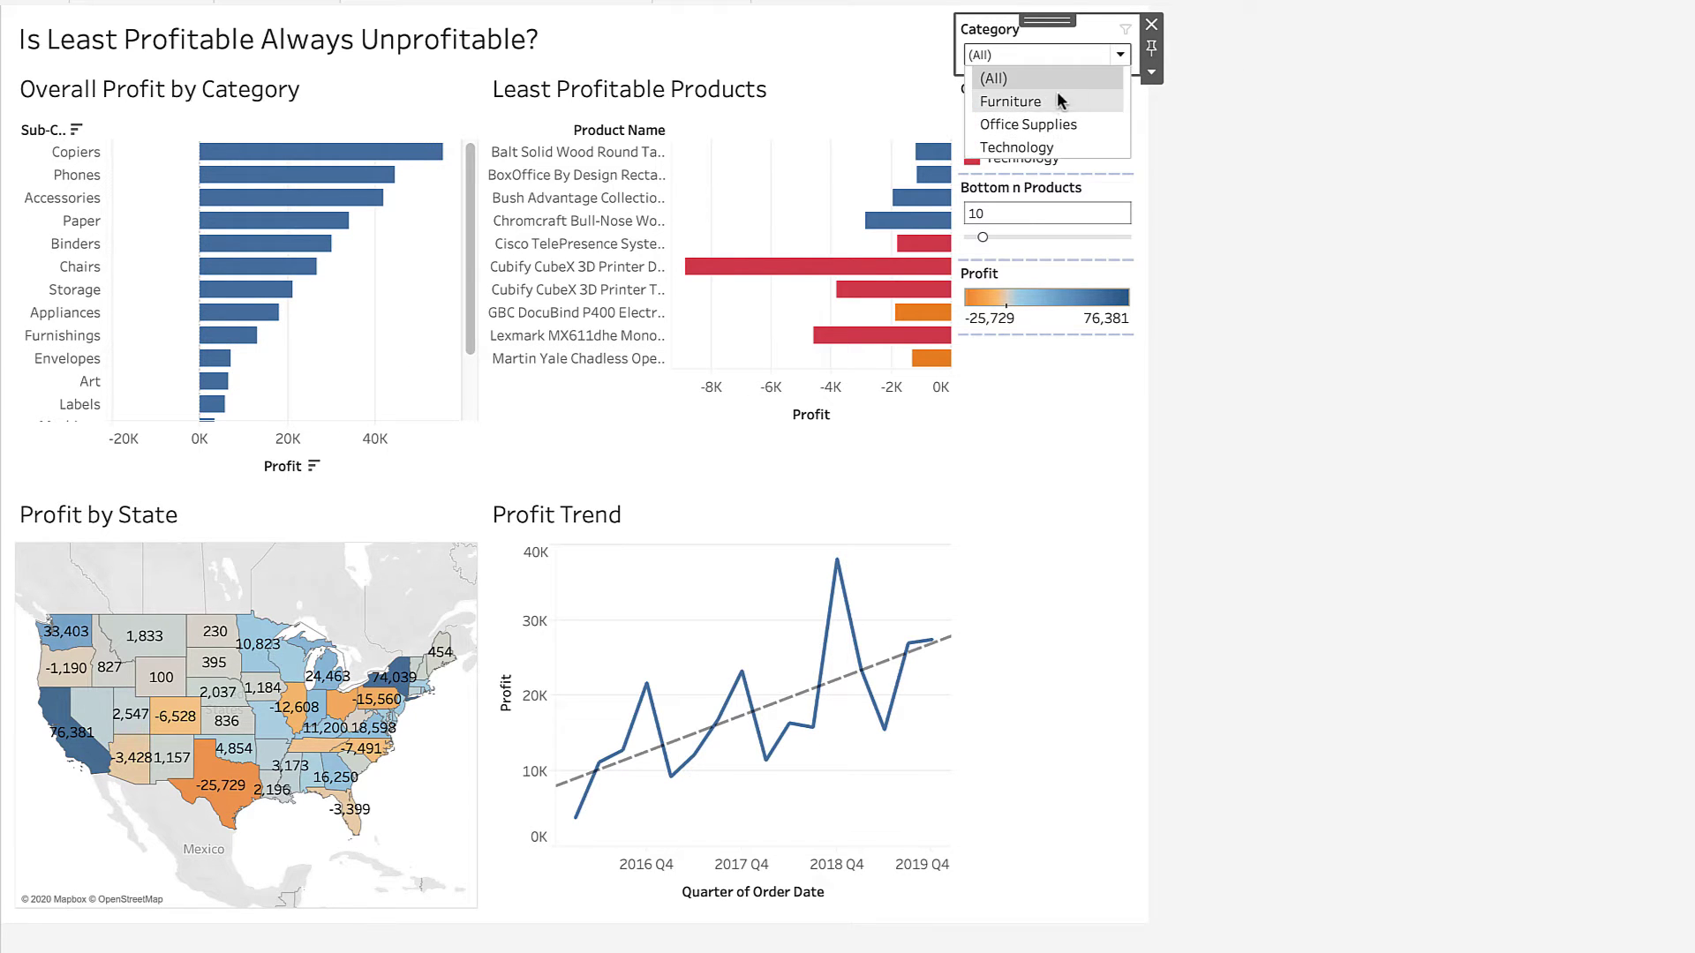
pyautogui.click(1025, 103)
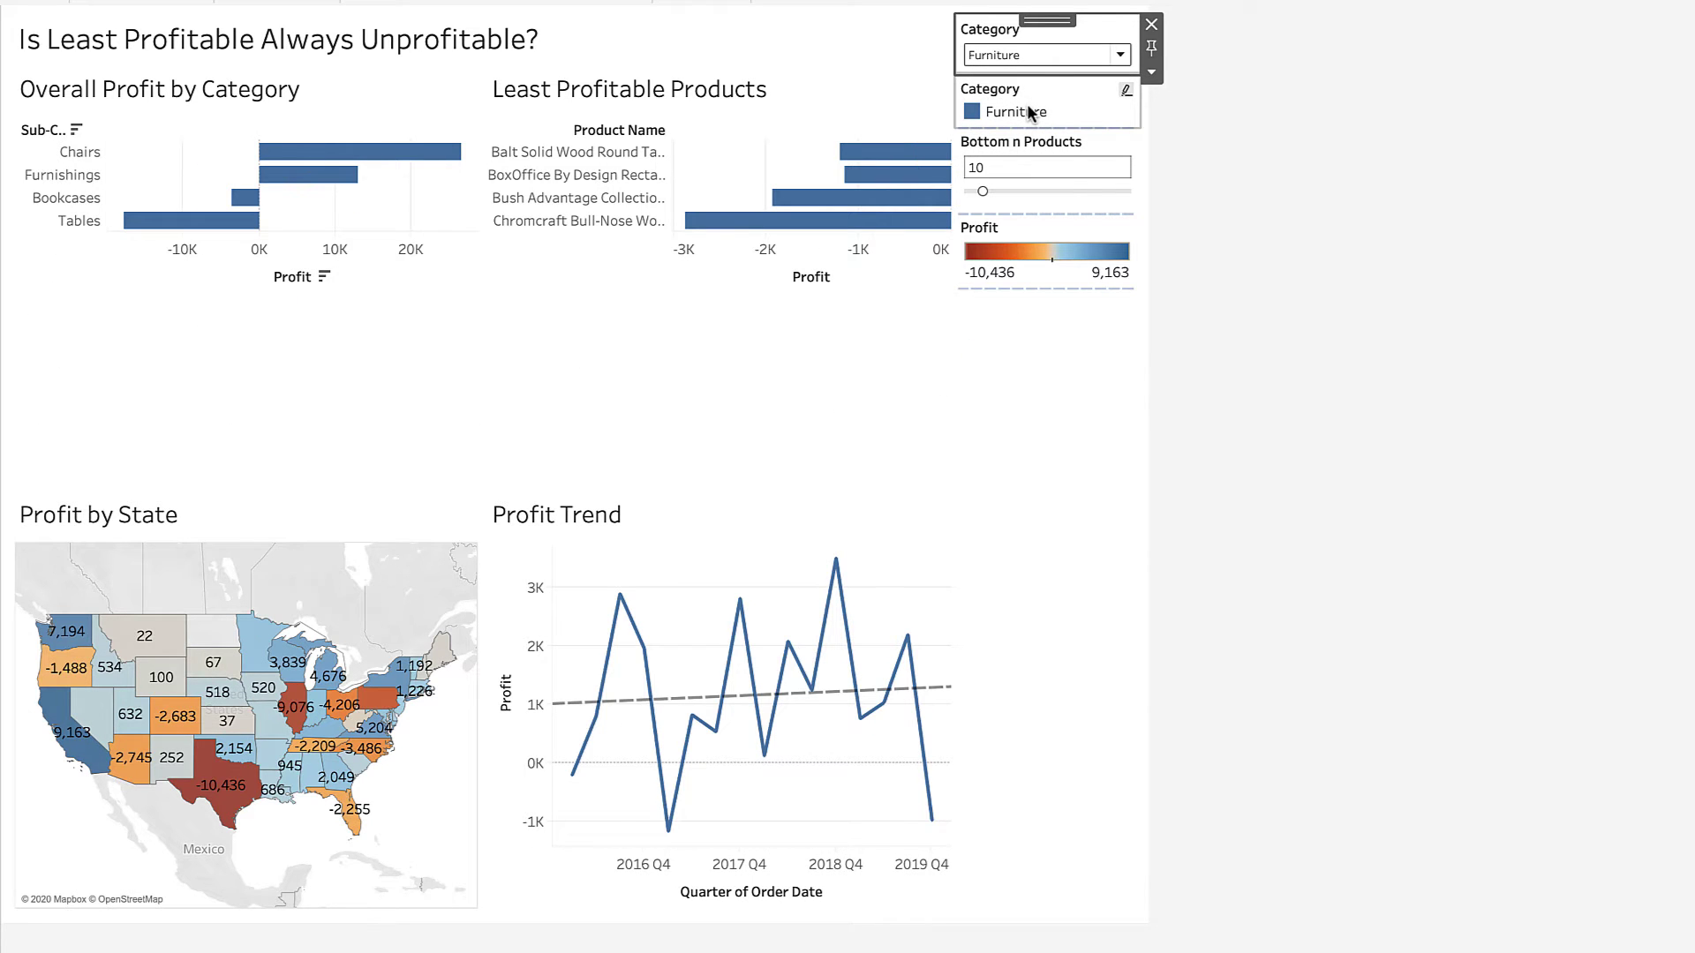
pyautogui.click(1117, 55)
pyautogui.click(1023, 78)
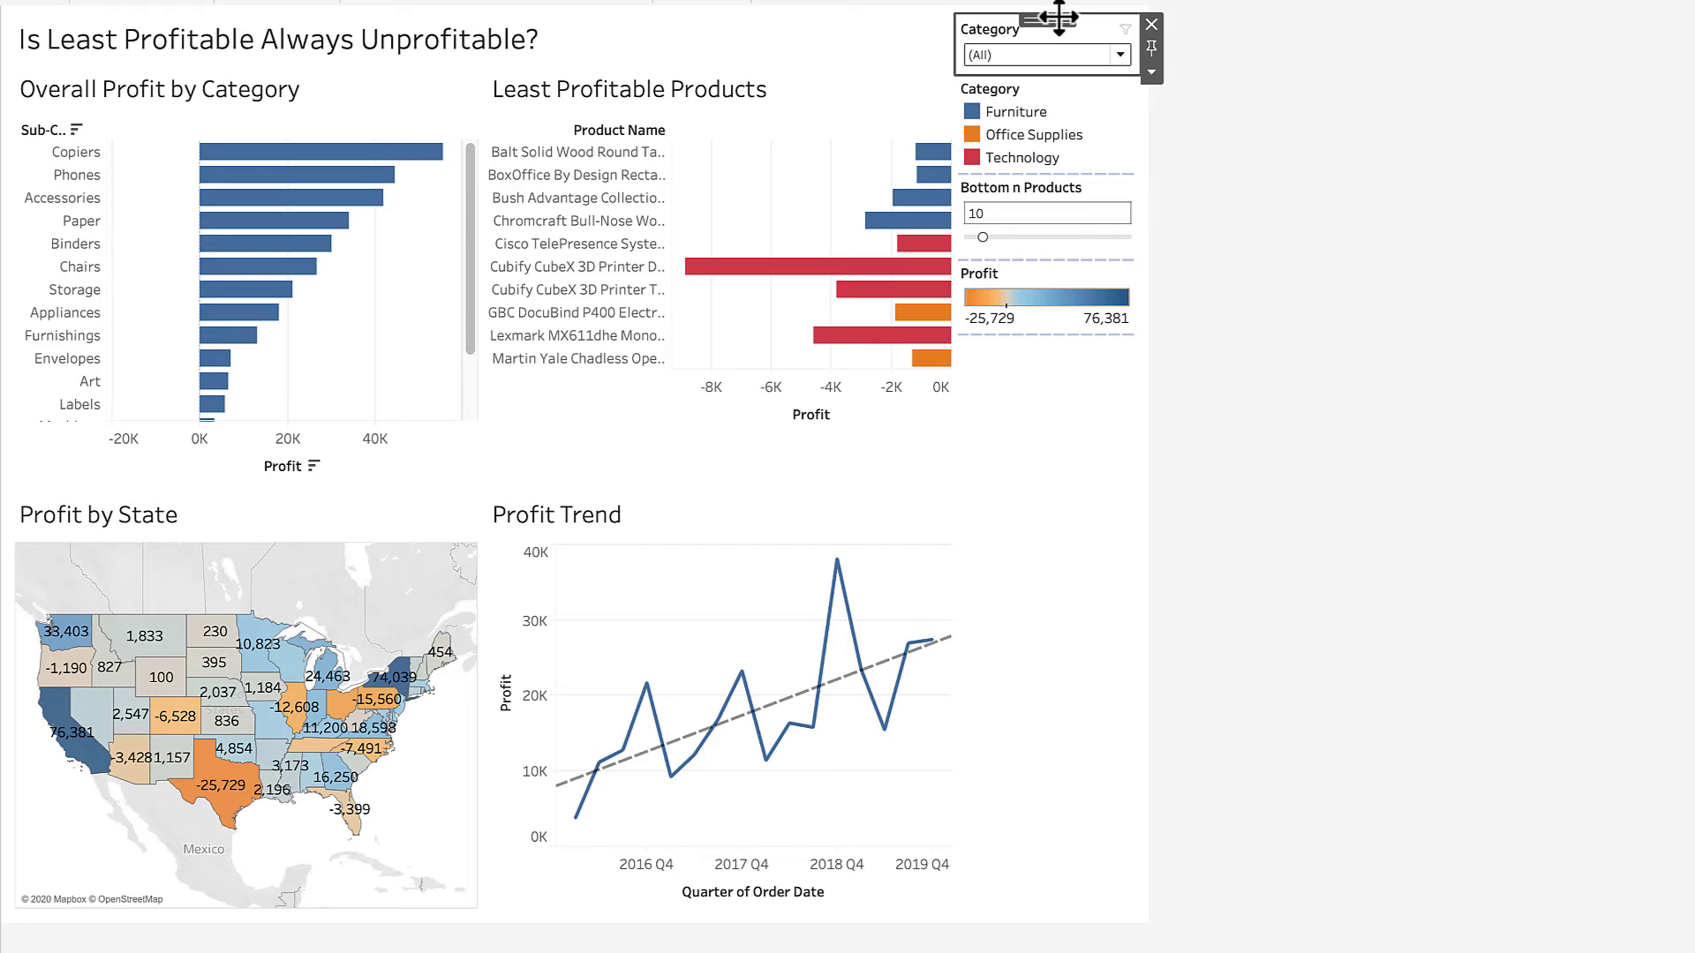
# Step: Highlight Office Supplies in the Category legend and move the Category filter above the dashboard title
pyautogui.click(1053, 131)
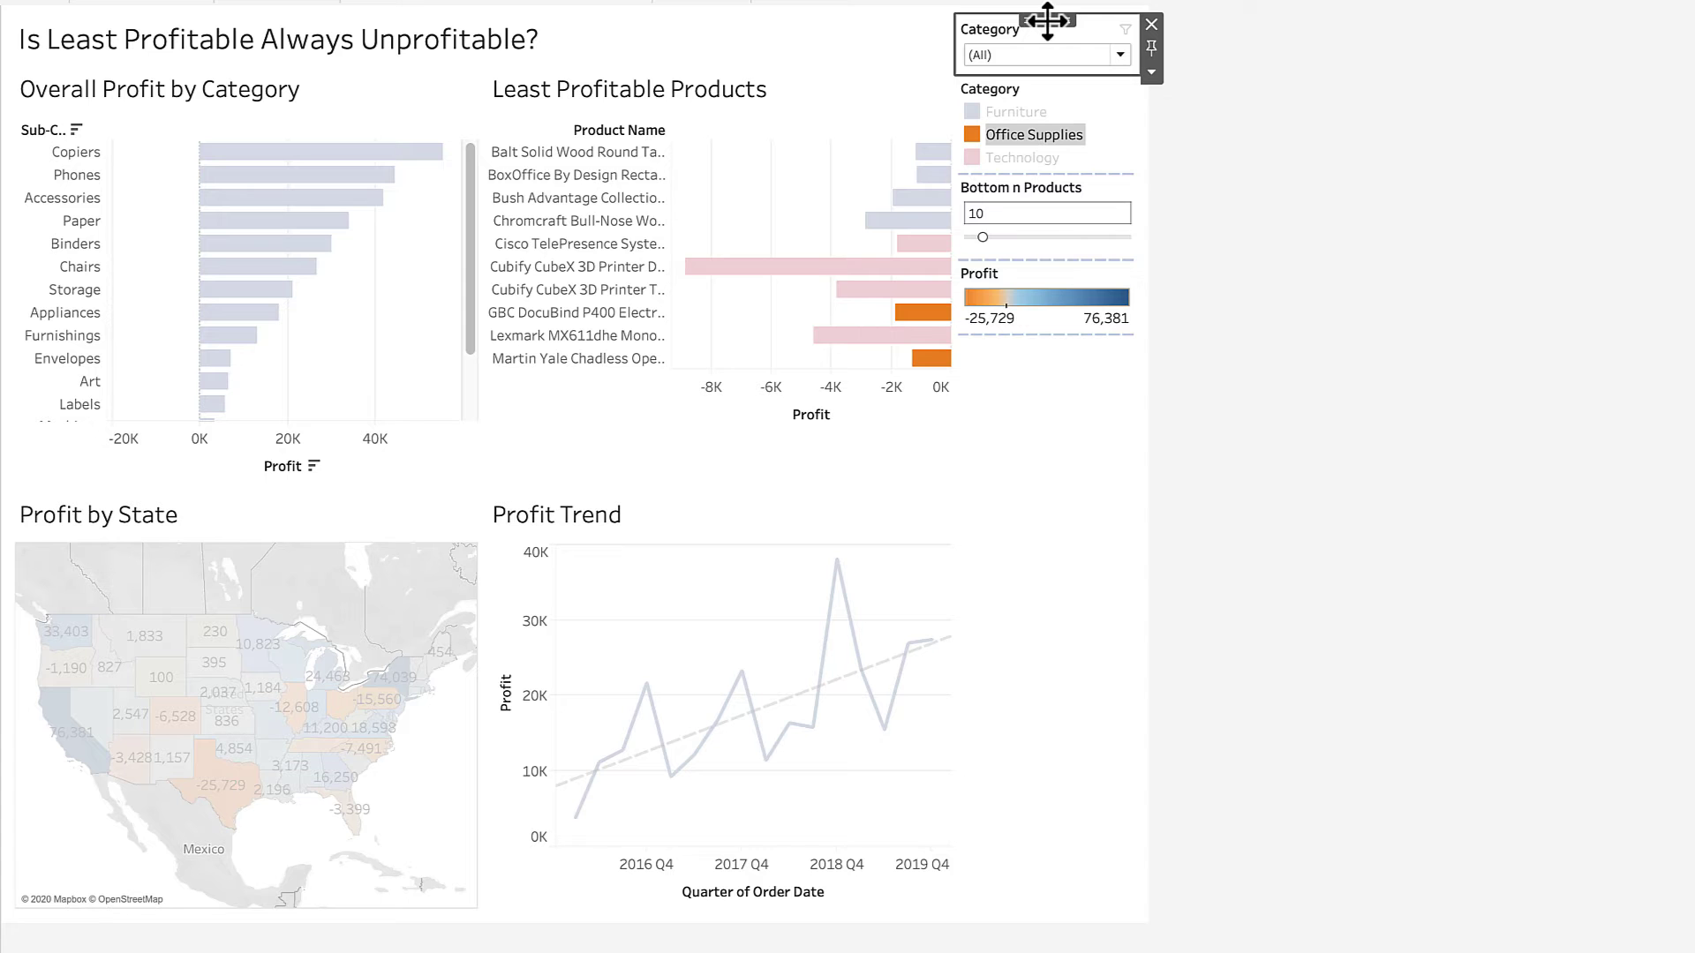
pyautogui.moveTo(1047, 21); pyautogui.dragTo(618, 27)
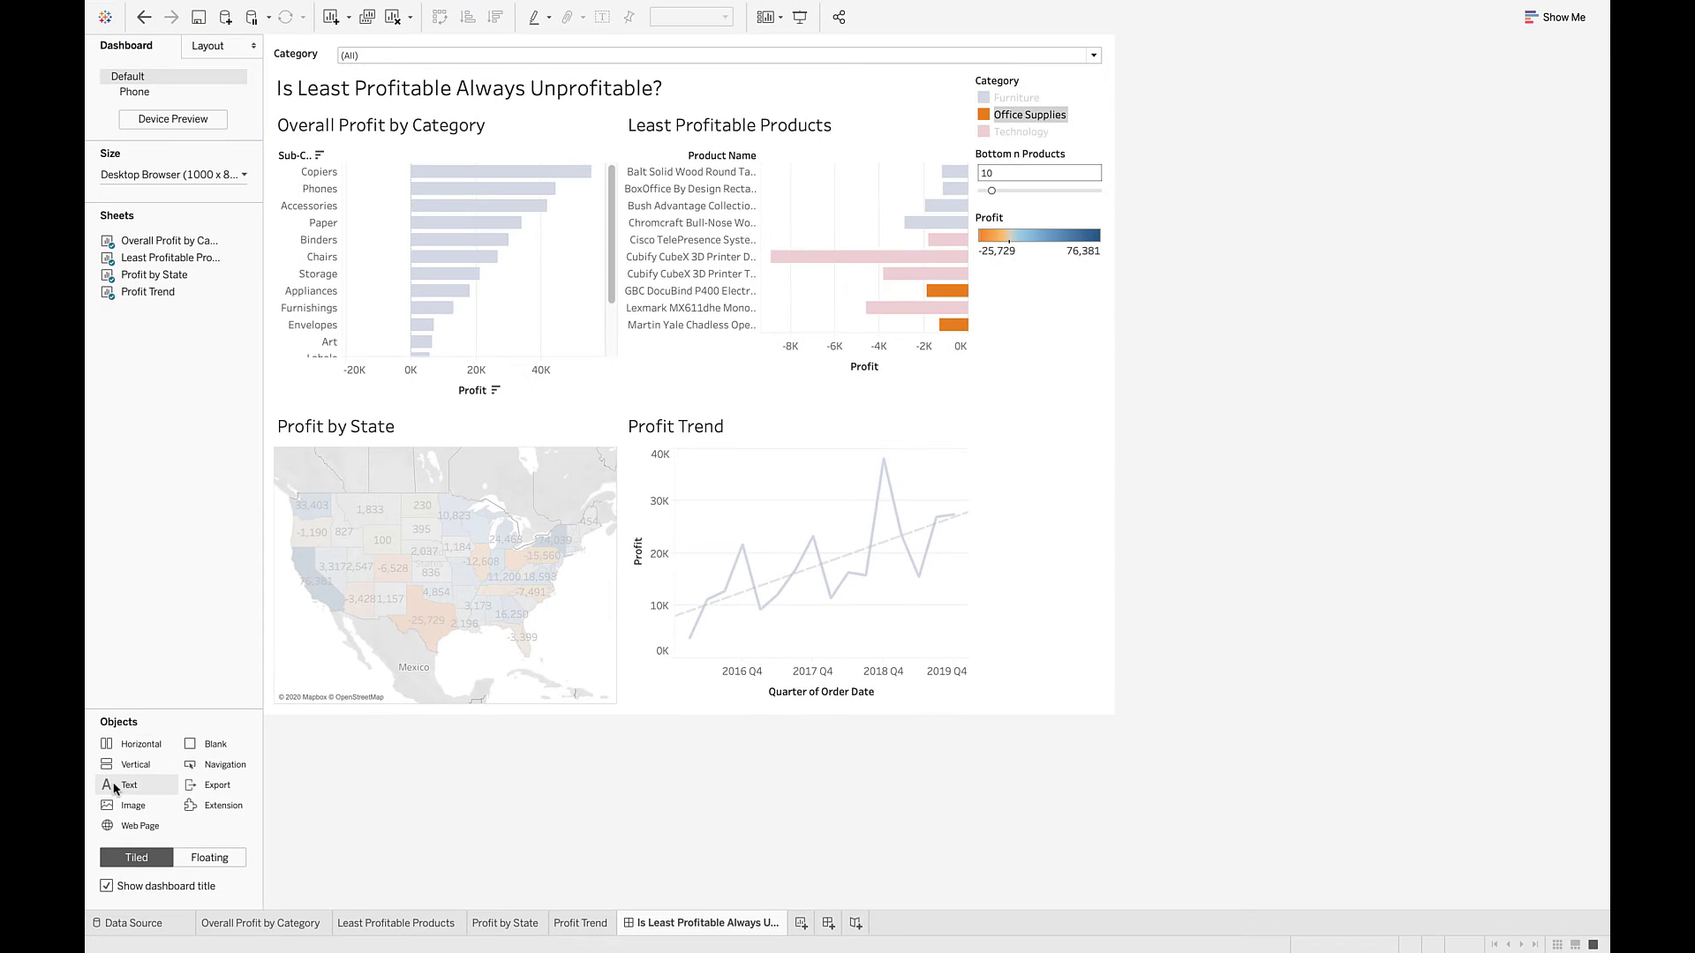
# Step: Add a text object to the dashboard with the first line "1. Select a Category from the dropdown menu."
pyautogui.moveTo(114, 788); pyautogui.dragTo(707, 137)
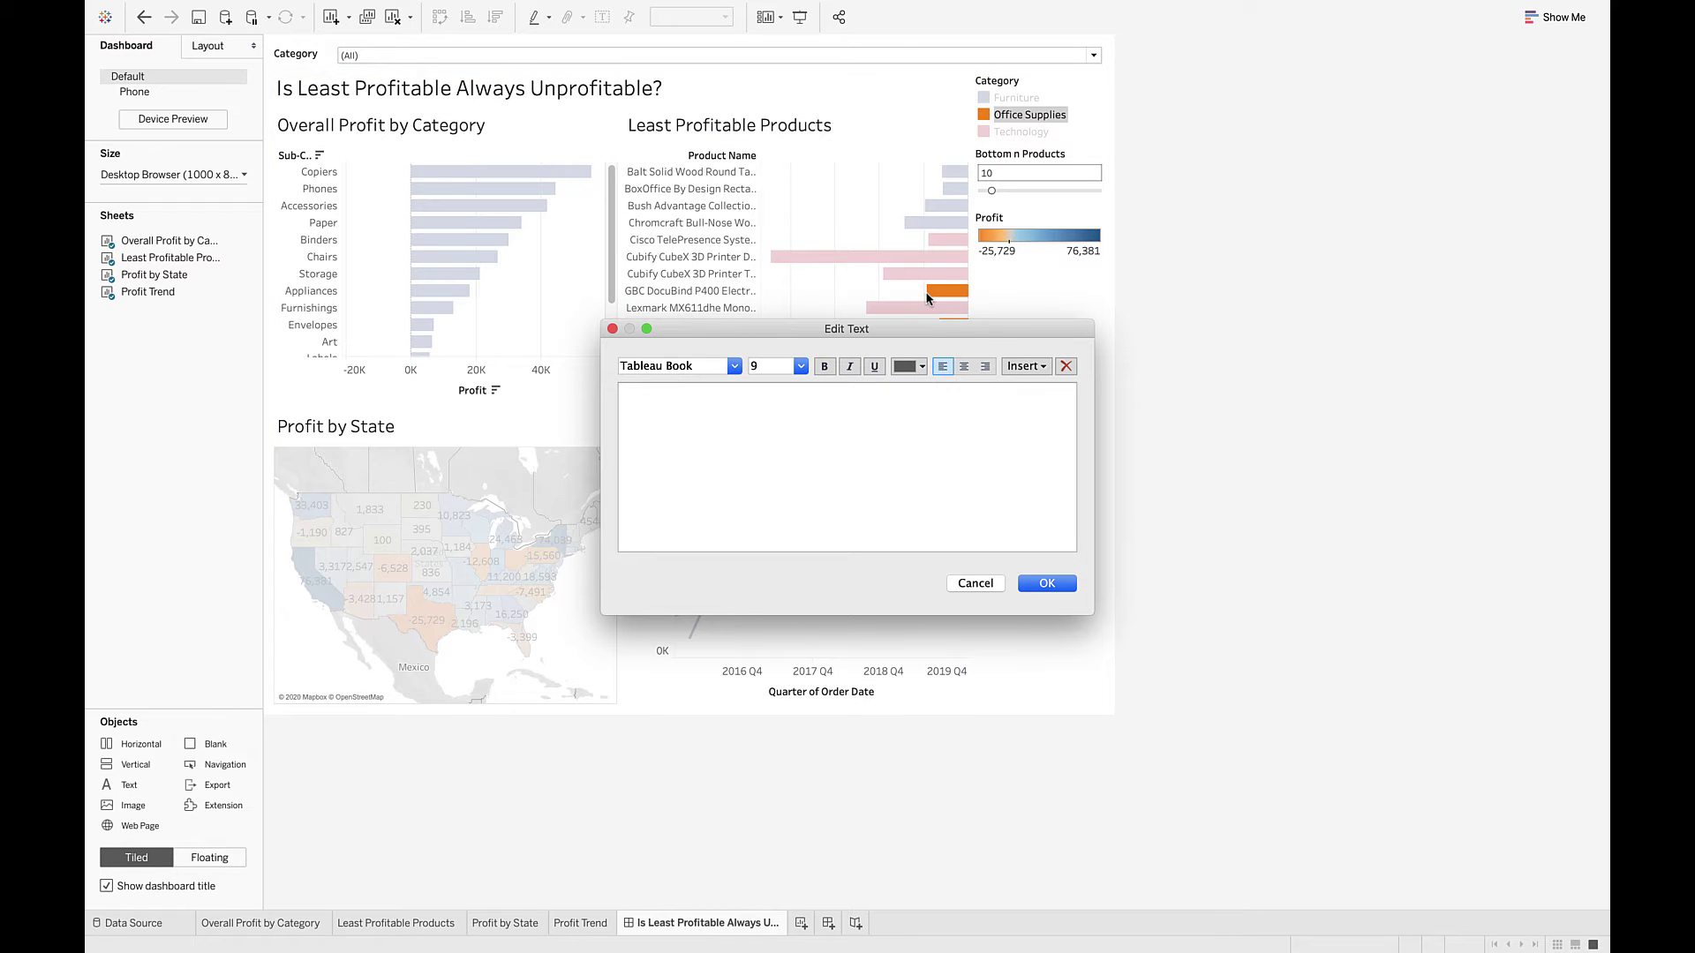
pyautogui.write('1')
pyautogui.write('Select')
pyautogui.write(' a')
pyautogui.write(' Category from the dro')
pyautogui.write('pdown men')
# Step: Add the second instruction line "2. Selct a SubCategory below." to the text object
pyautogui.write('2')
pyautogui.write('. Selct')
pyautogui.write(' a ')
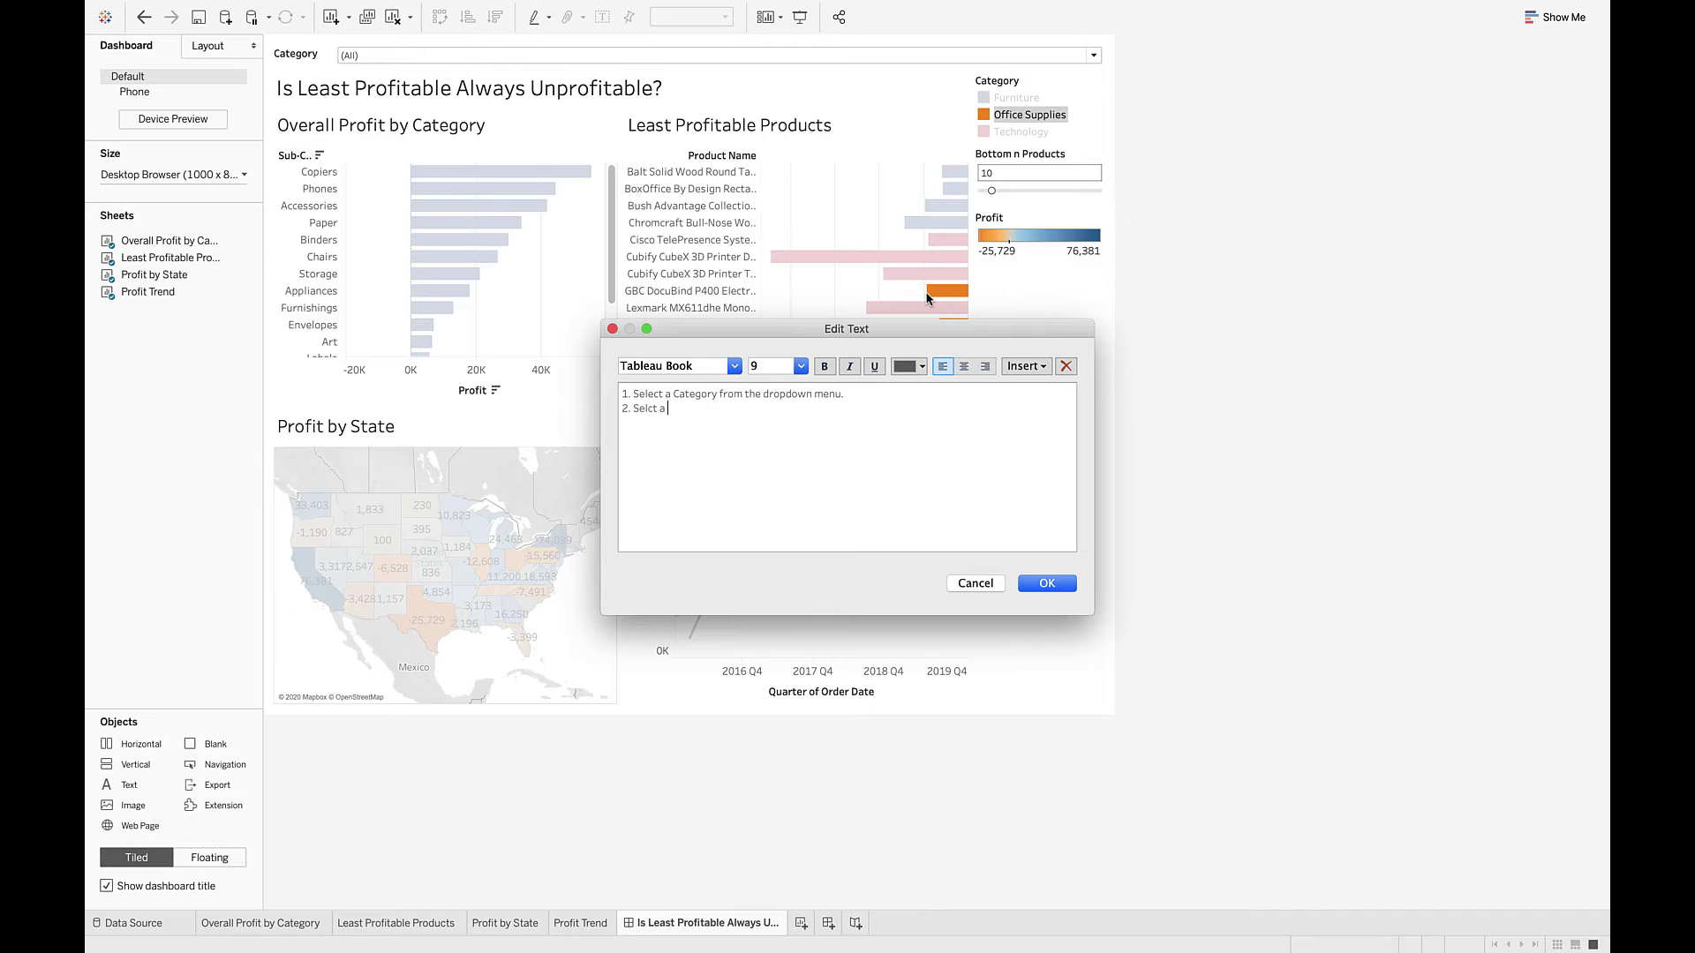
pyautogui.write('Pro')
pyautogui.write('SubCategory')
pyautogui.write(' below')
pyautogui.write('.')
# Step: Add the third instruction line "Select a Product." and place the text object beneath the dashboard title
pyautogui.press('Return')
pyautogui.write('Select a prdo')
pyautogui.press('BackSpace')
pyautogui.press('BackSpace')
pyautogui.press('BackSpace')
pyautogui.press('BackSpace')
pyautogui.write('Produc')
pyautogui.write('t')
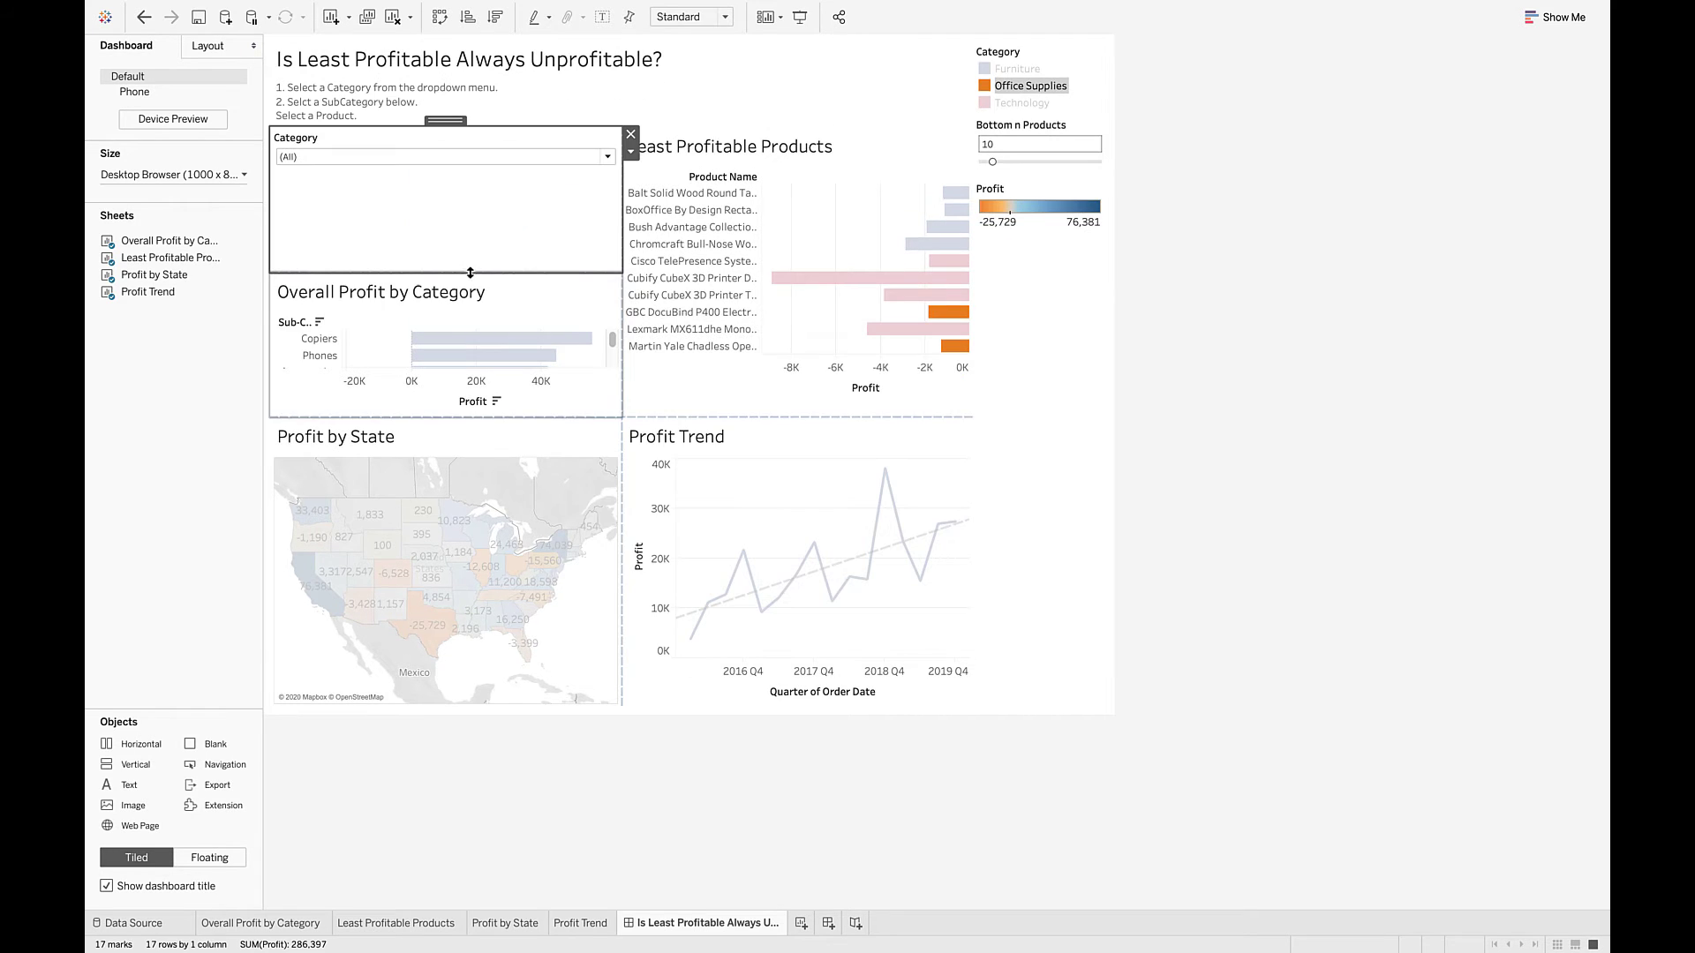
# Step: Shrink the Category filter to one row above Overall Profit by Category and move the instructions above Least Profitable Products
pyautogui.moveTo(473, 272); pyautogui.dragTo(484, 159)
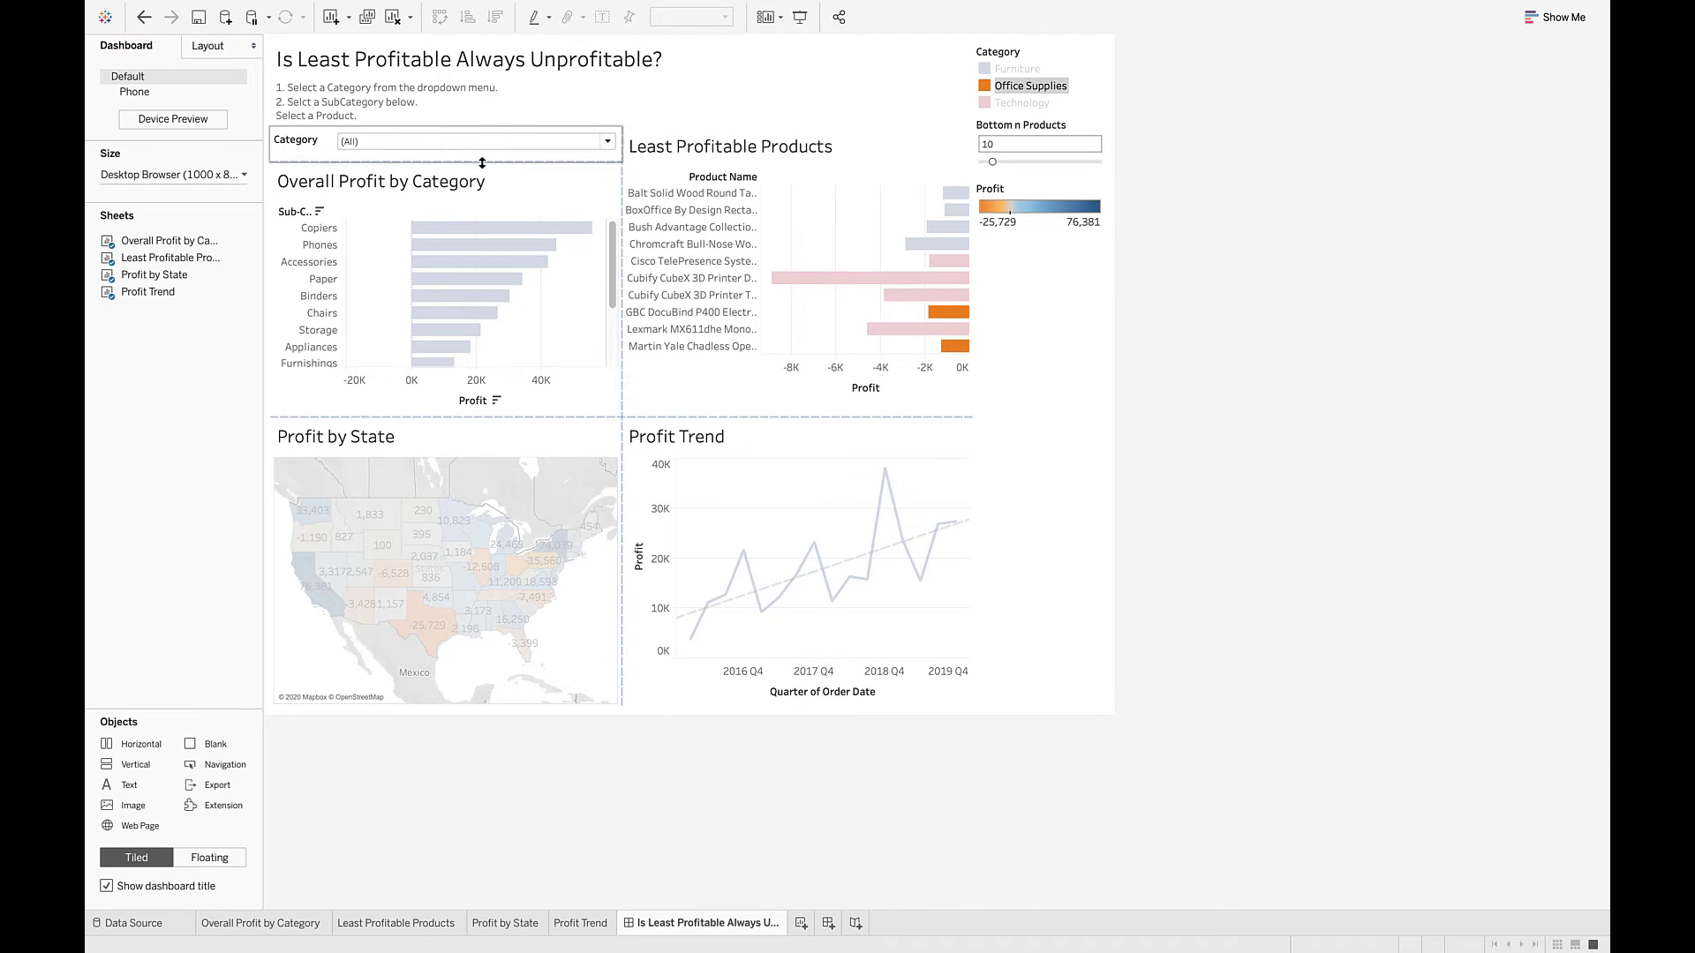
pyautogui.click(426, 108)
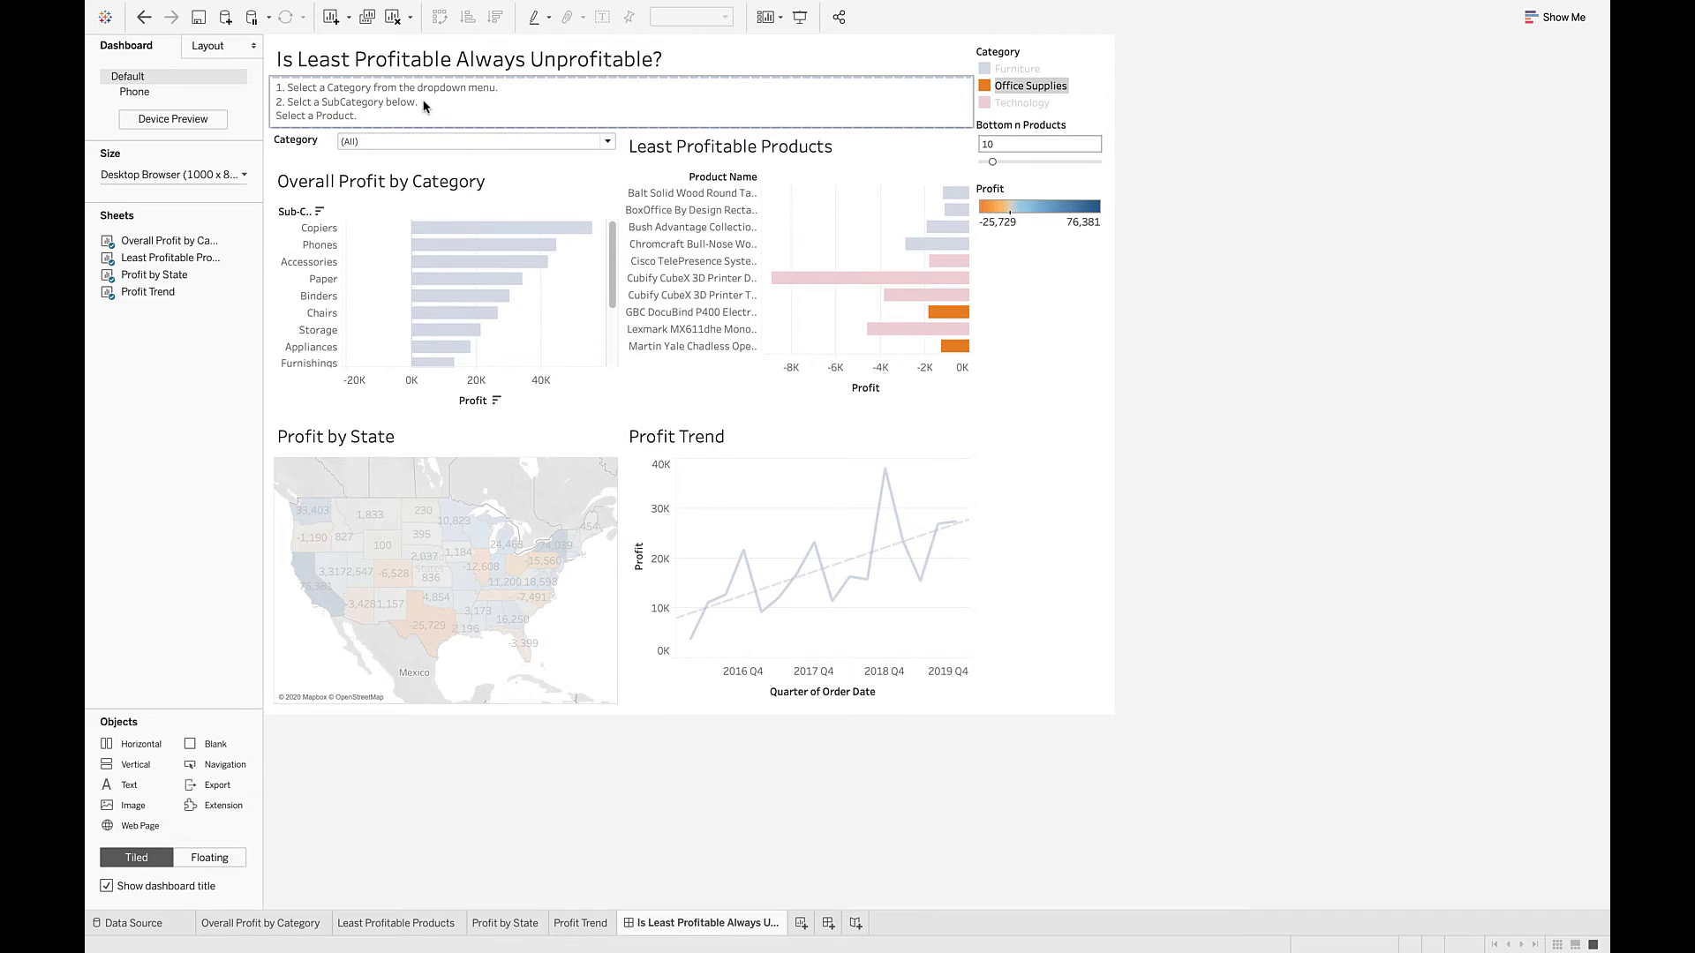
pyautogui.click(423, 106)
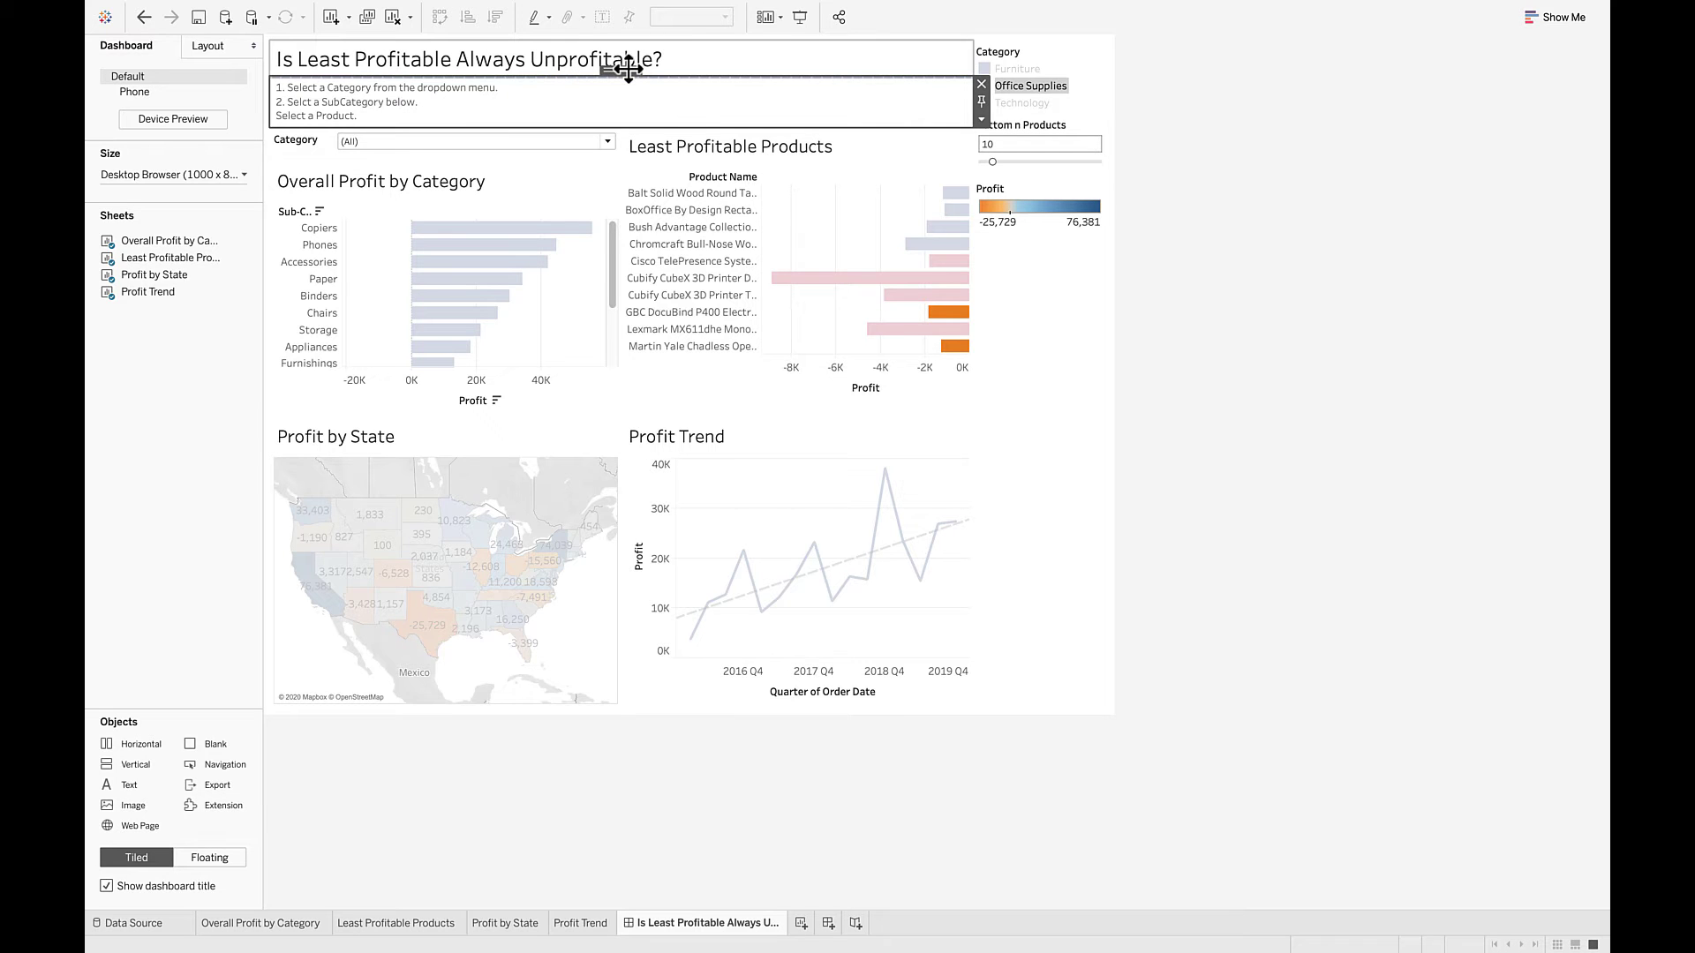
pyautogui.moveTo(628, 69); pyautogui.dragTo(784, 117)
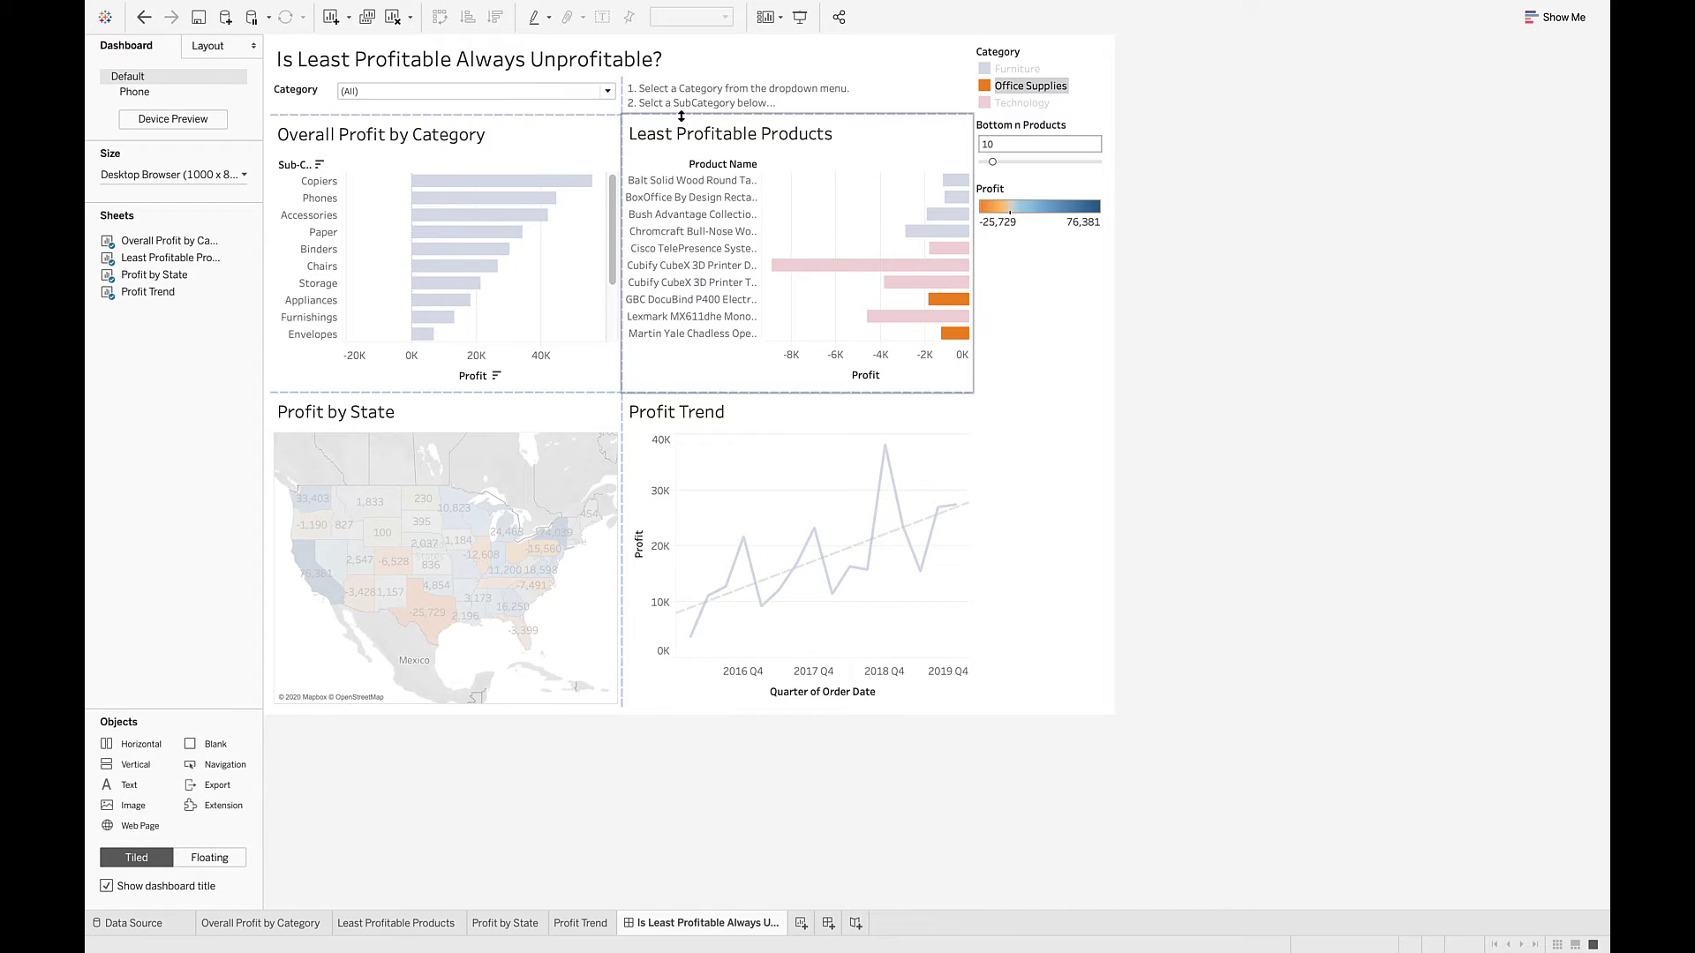
# Step: Increase the height of the instructions text box so all three lines fit
pyautogui.click(744, 103)
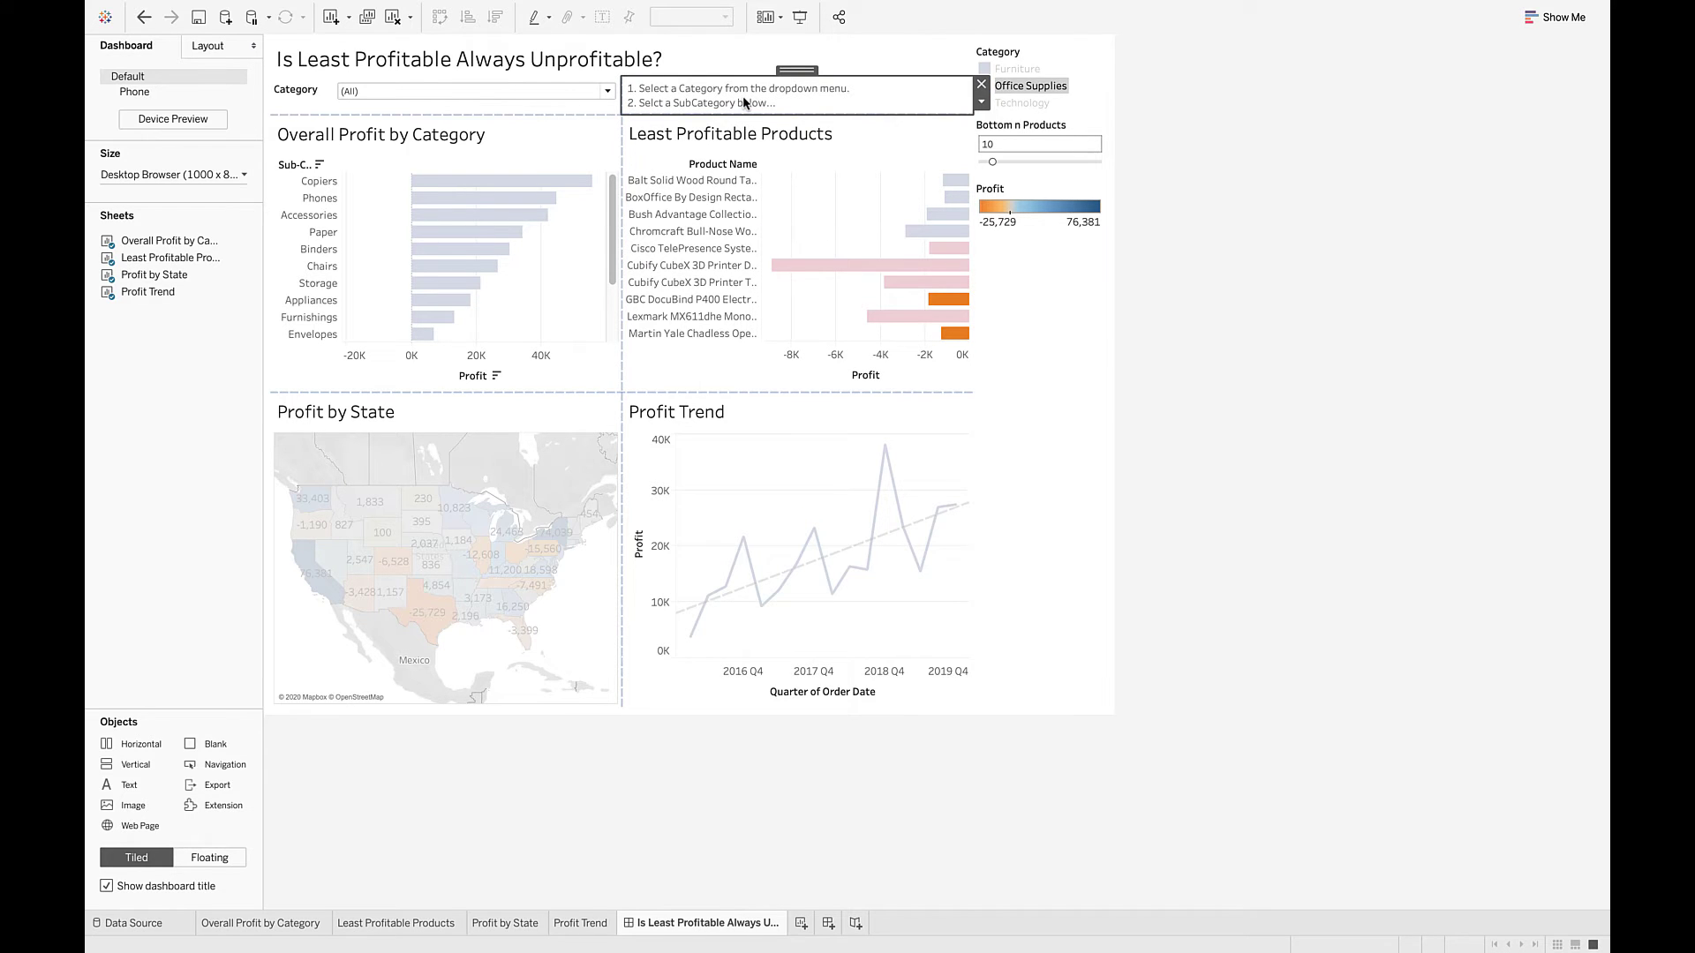
pyautogui.click(793, 115)
pyautogui.moveTo(793, 116); pyautogui.dragTo(793, 130)
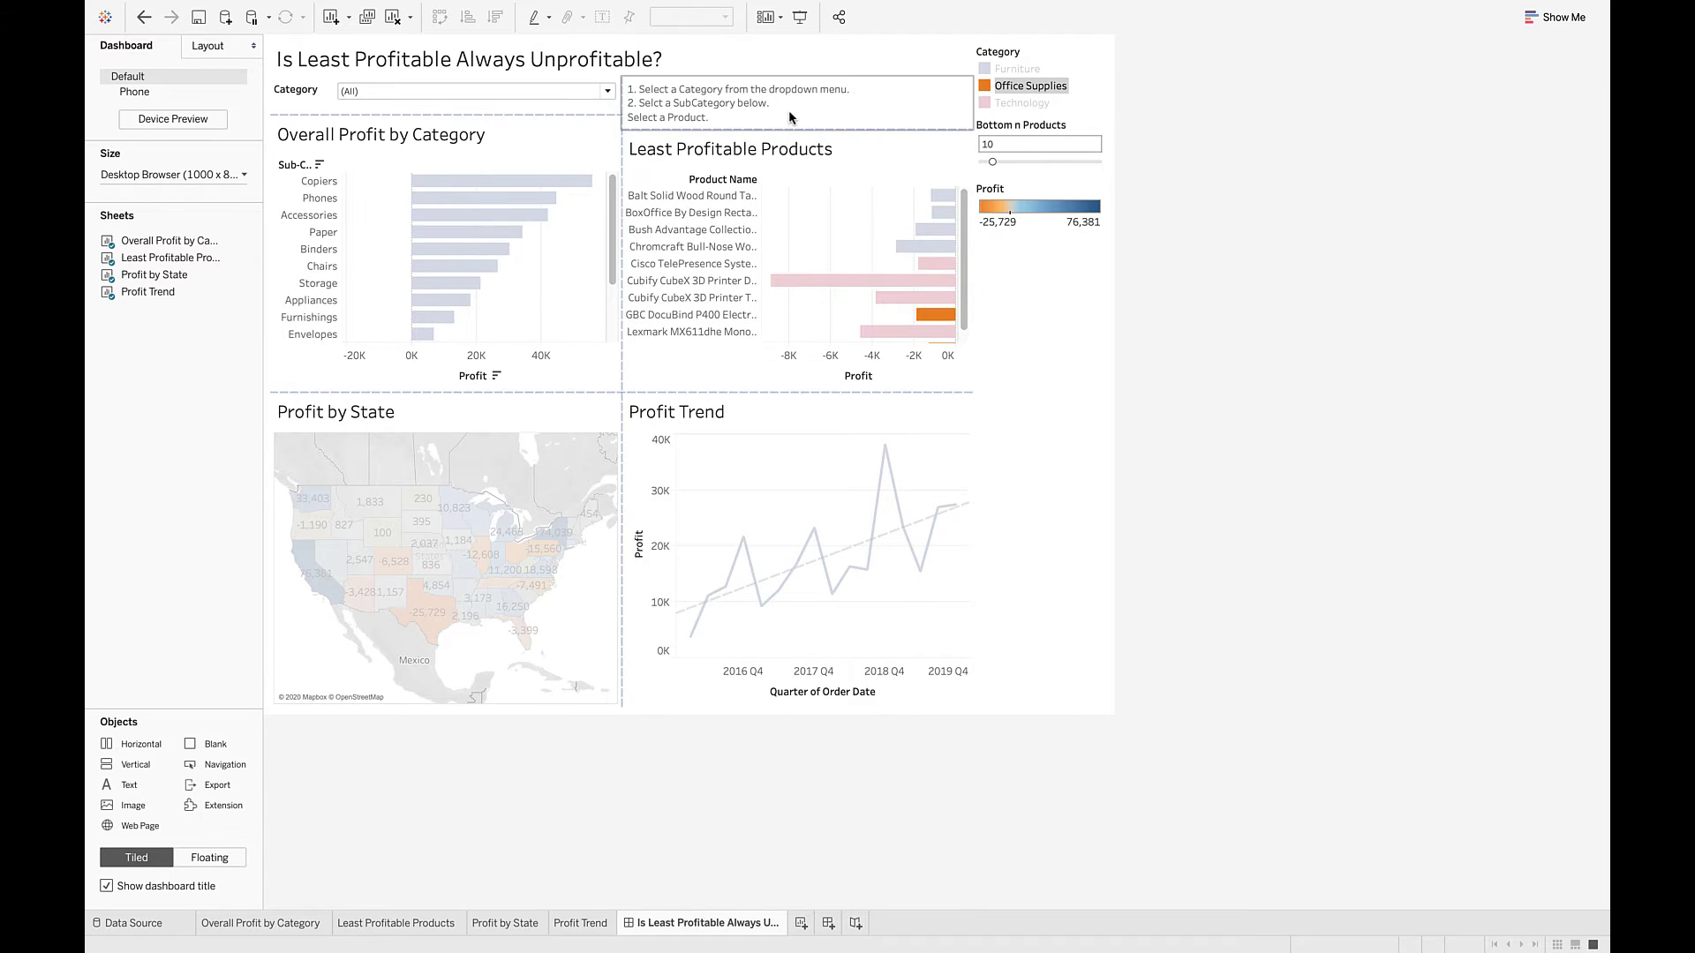
# Step: Number the third instruction line so it reads "3. Select a Product."
pyautogui.doubleClick(774, 105)
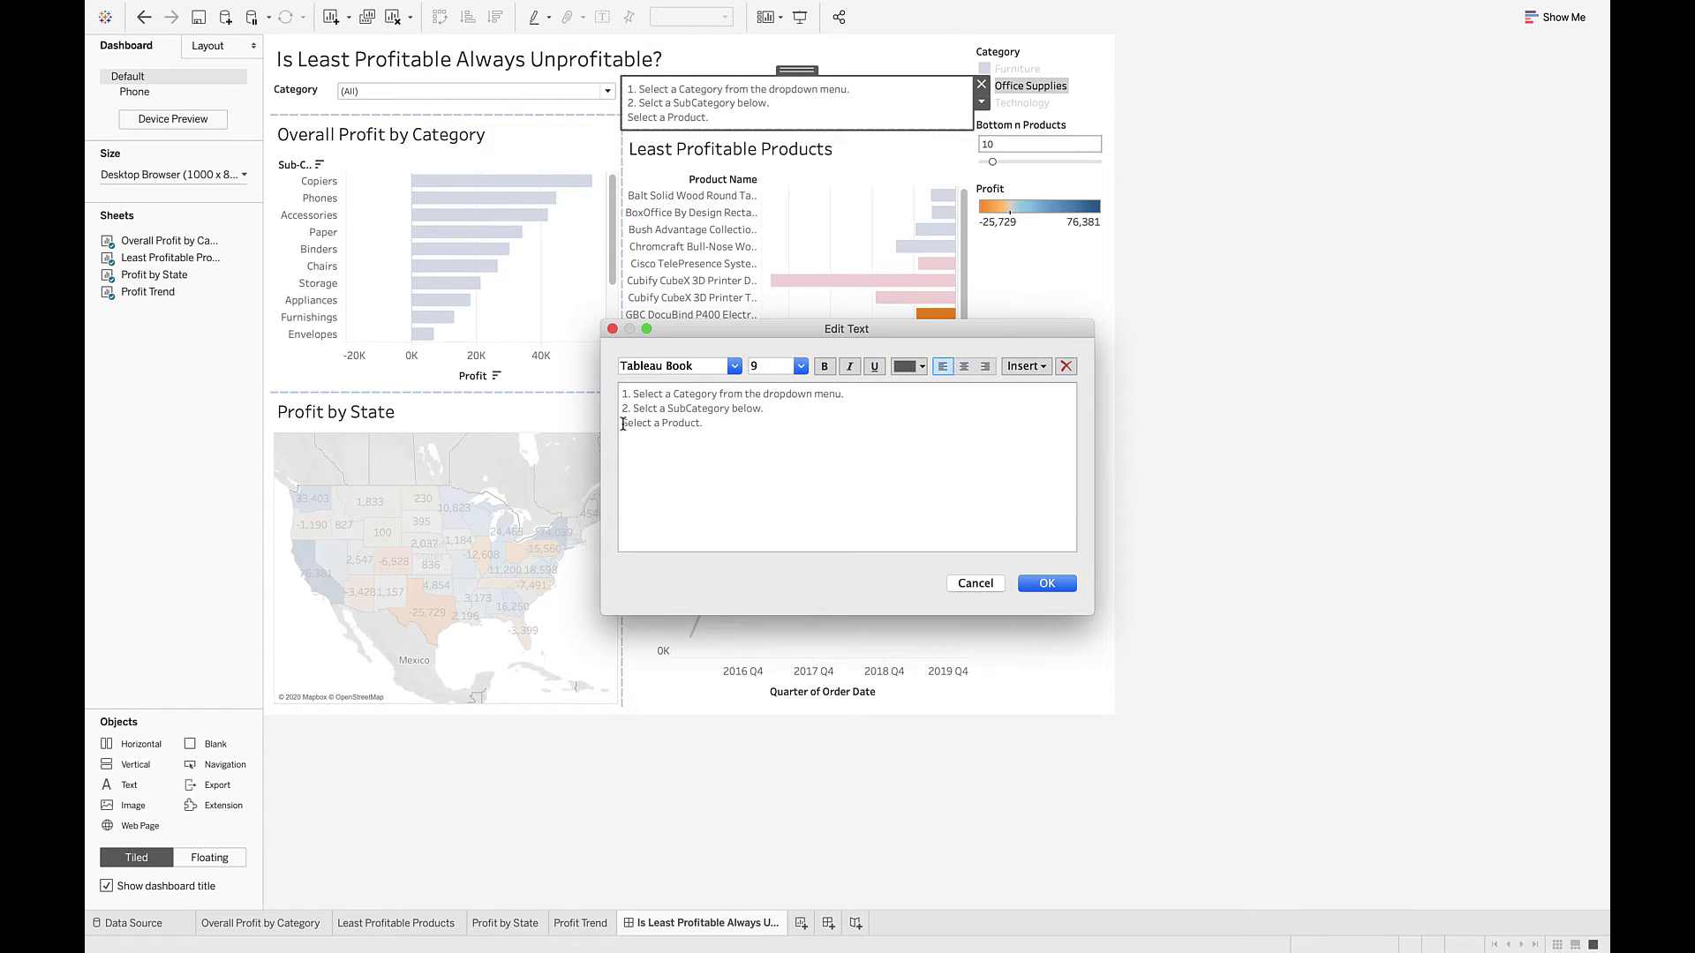
pyautogui.click(623, 423)
pyautogui.write('3.')
pyautogui.click(1046, 583)
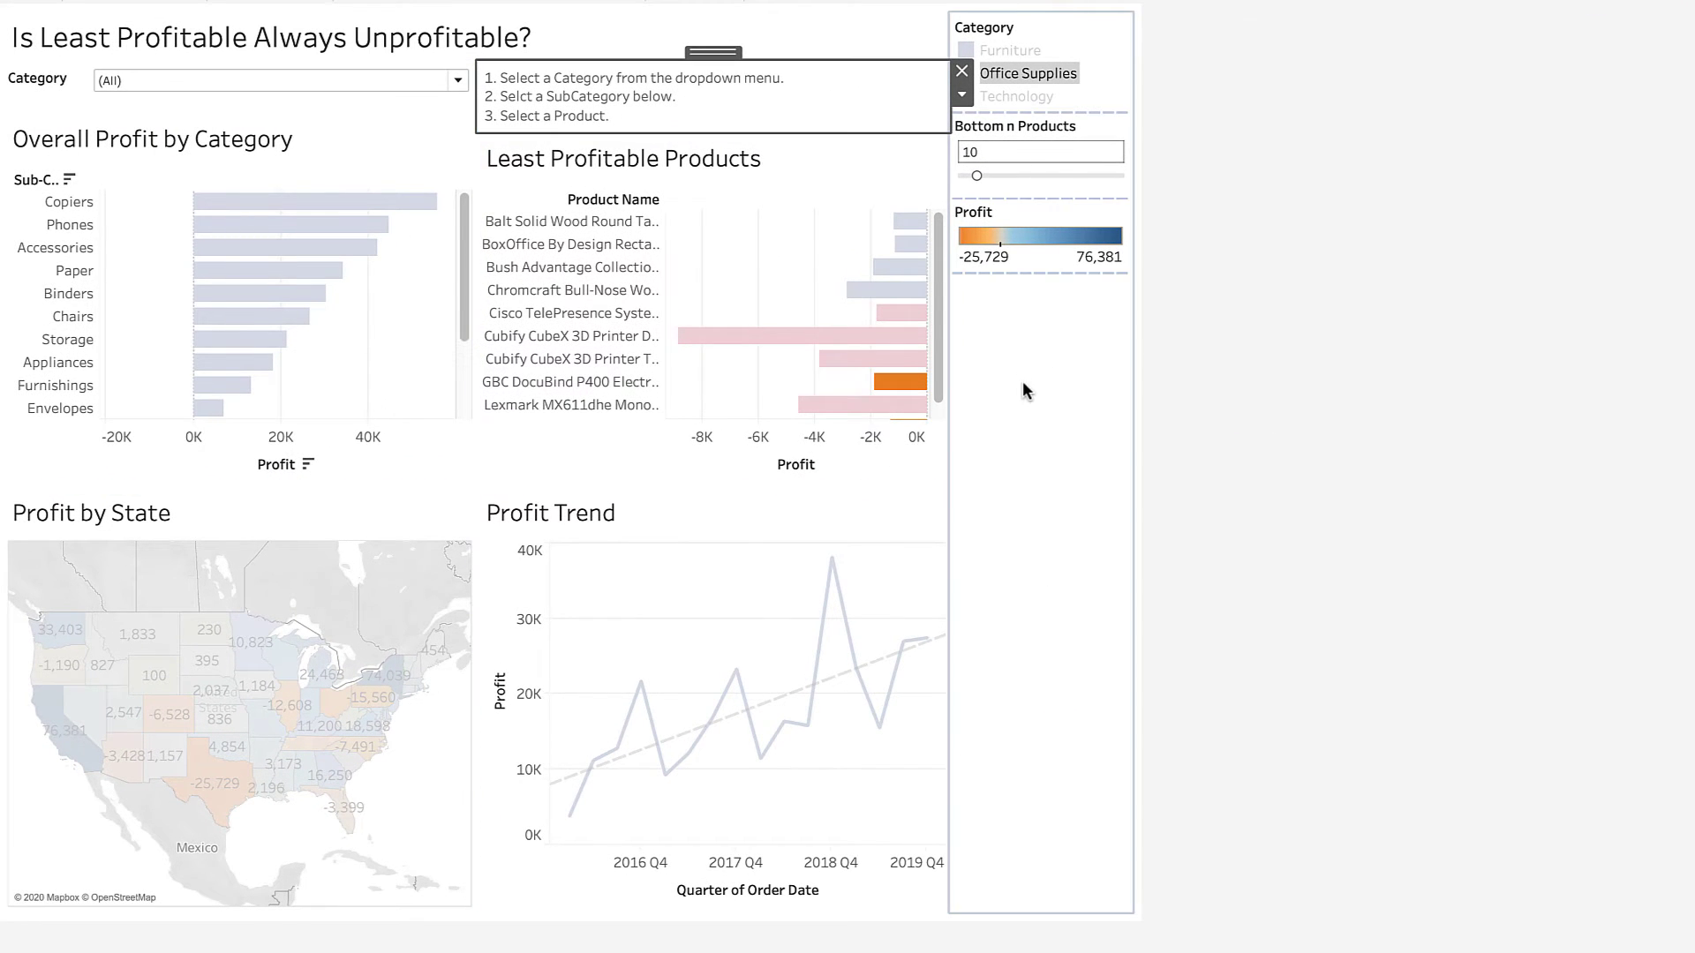
# Step: Clear the Office Supplies highlight, and move the Profit color legend beneath the Profit by State map as a thin strip
pyautogui.click(1020, 396)
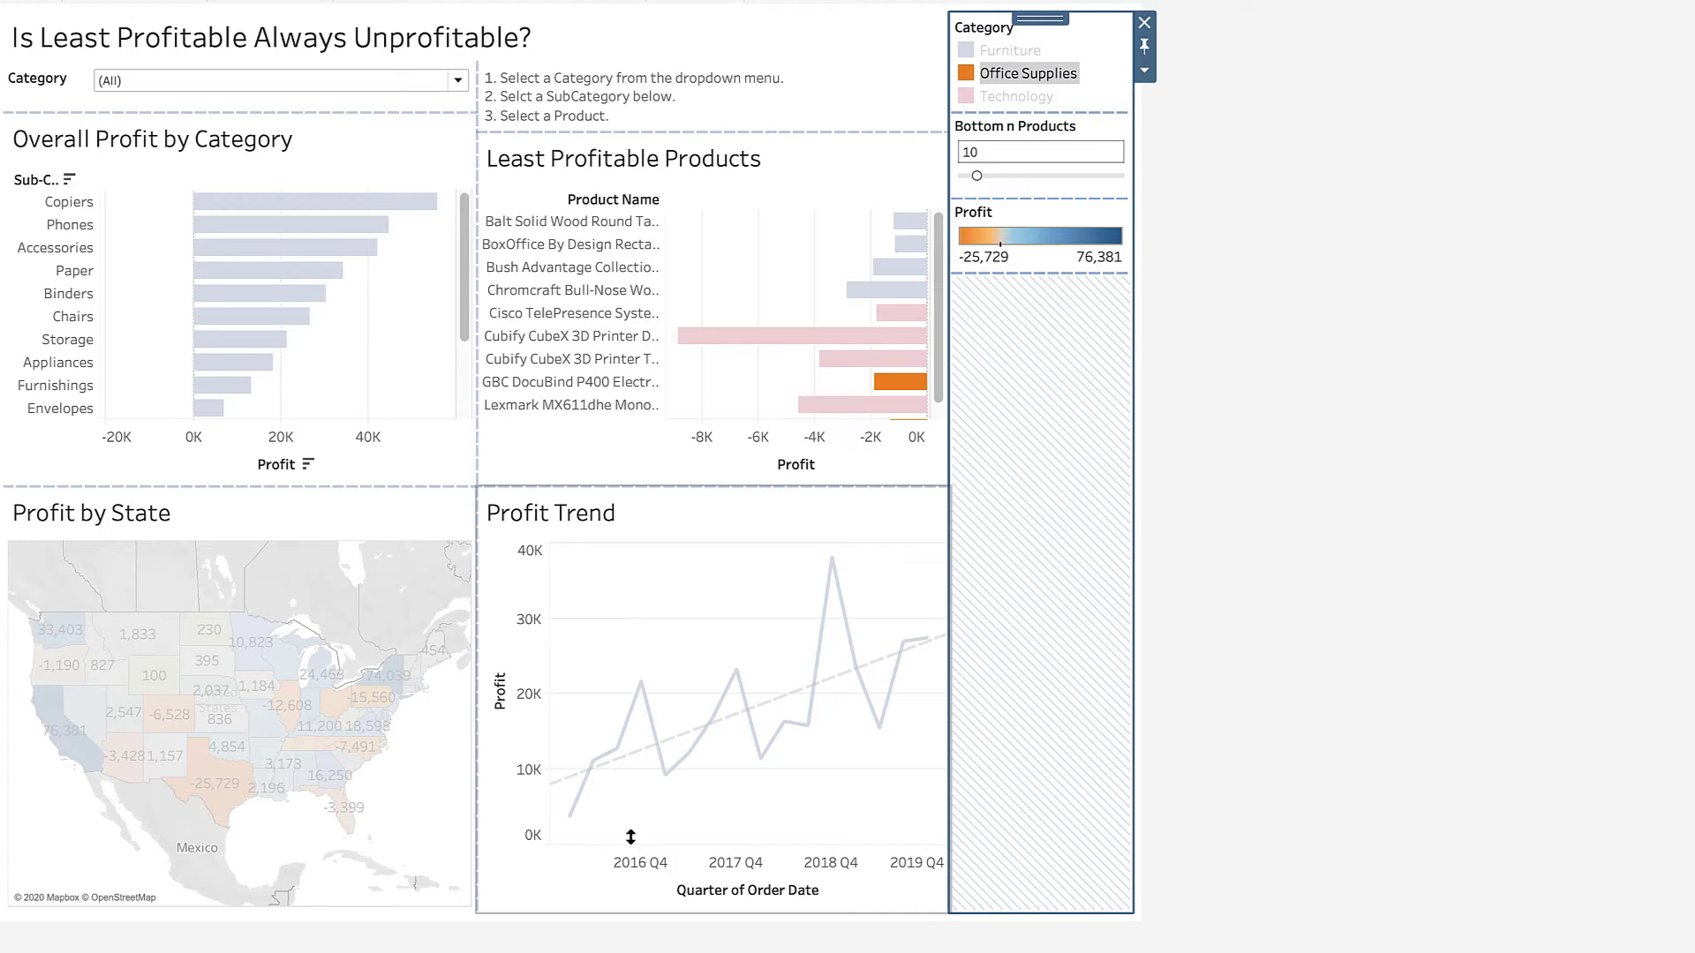
pyautogui.click(183, 469)
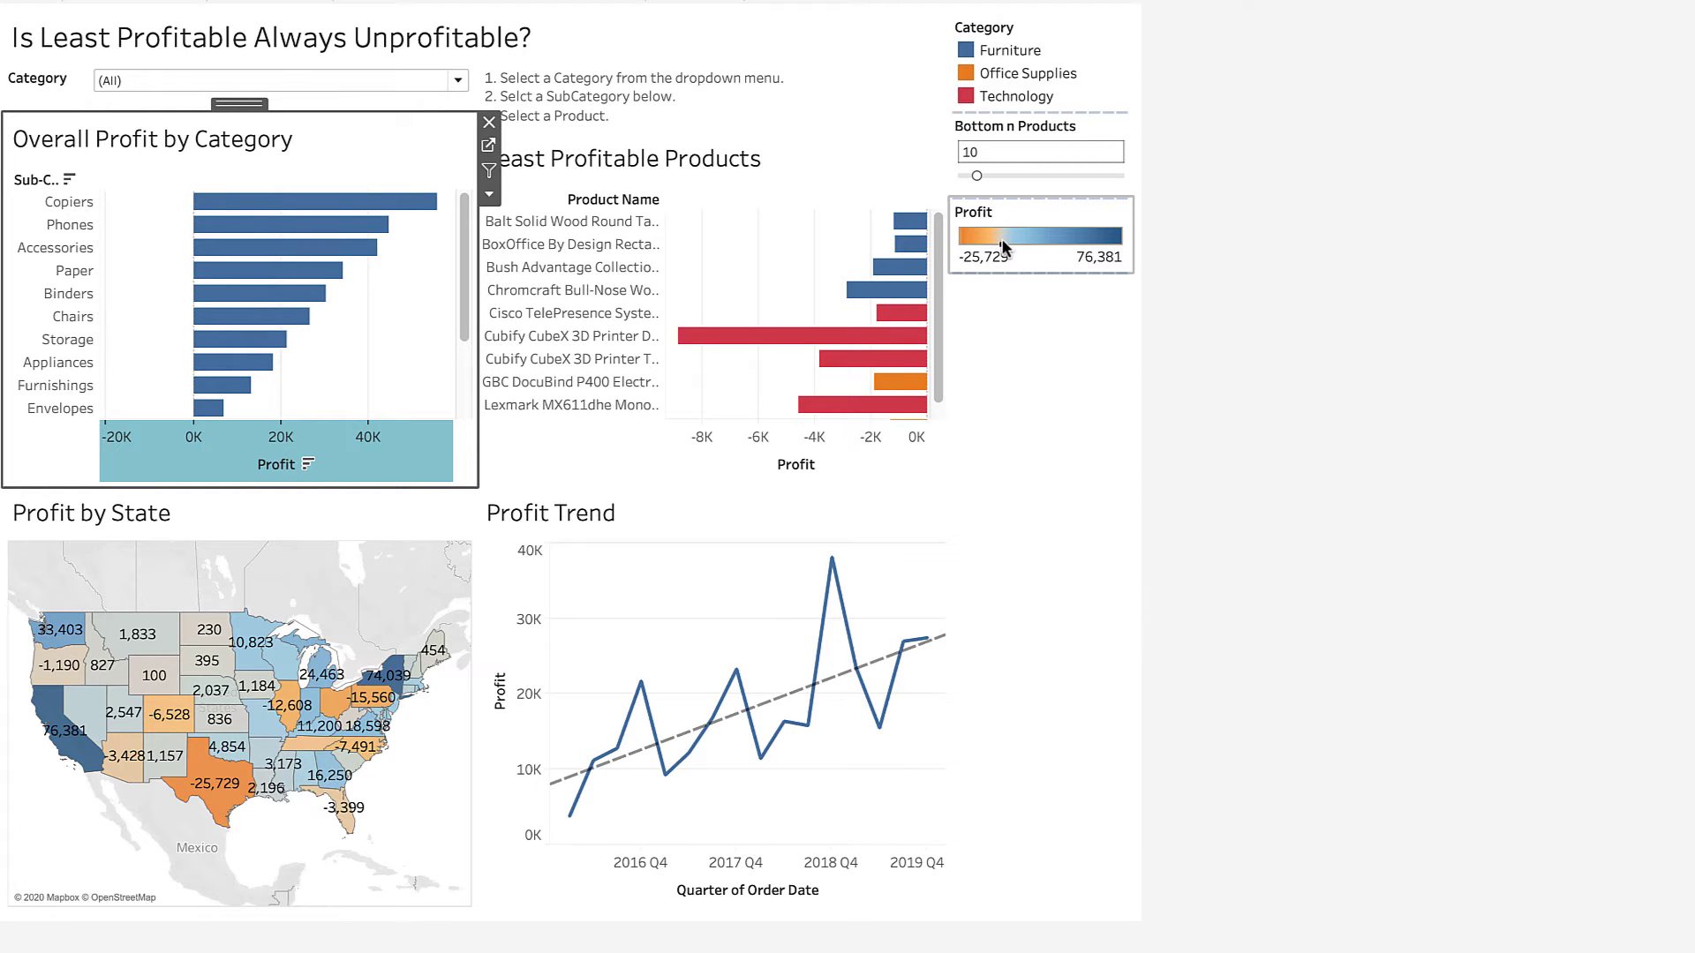
pyautogui.click(1038, 209)
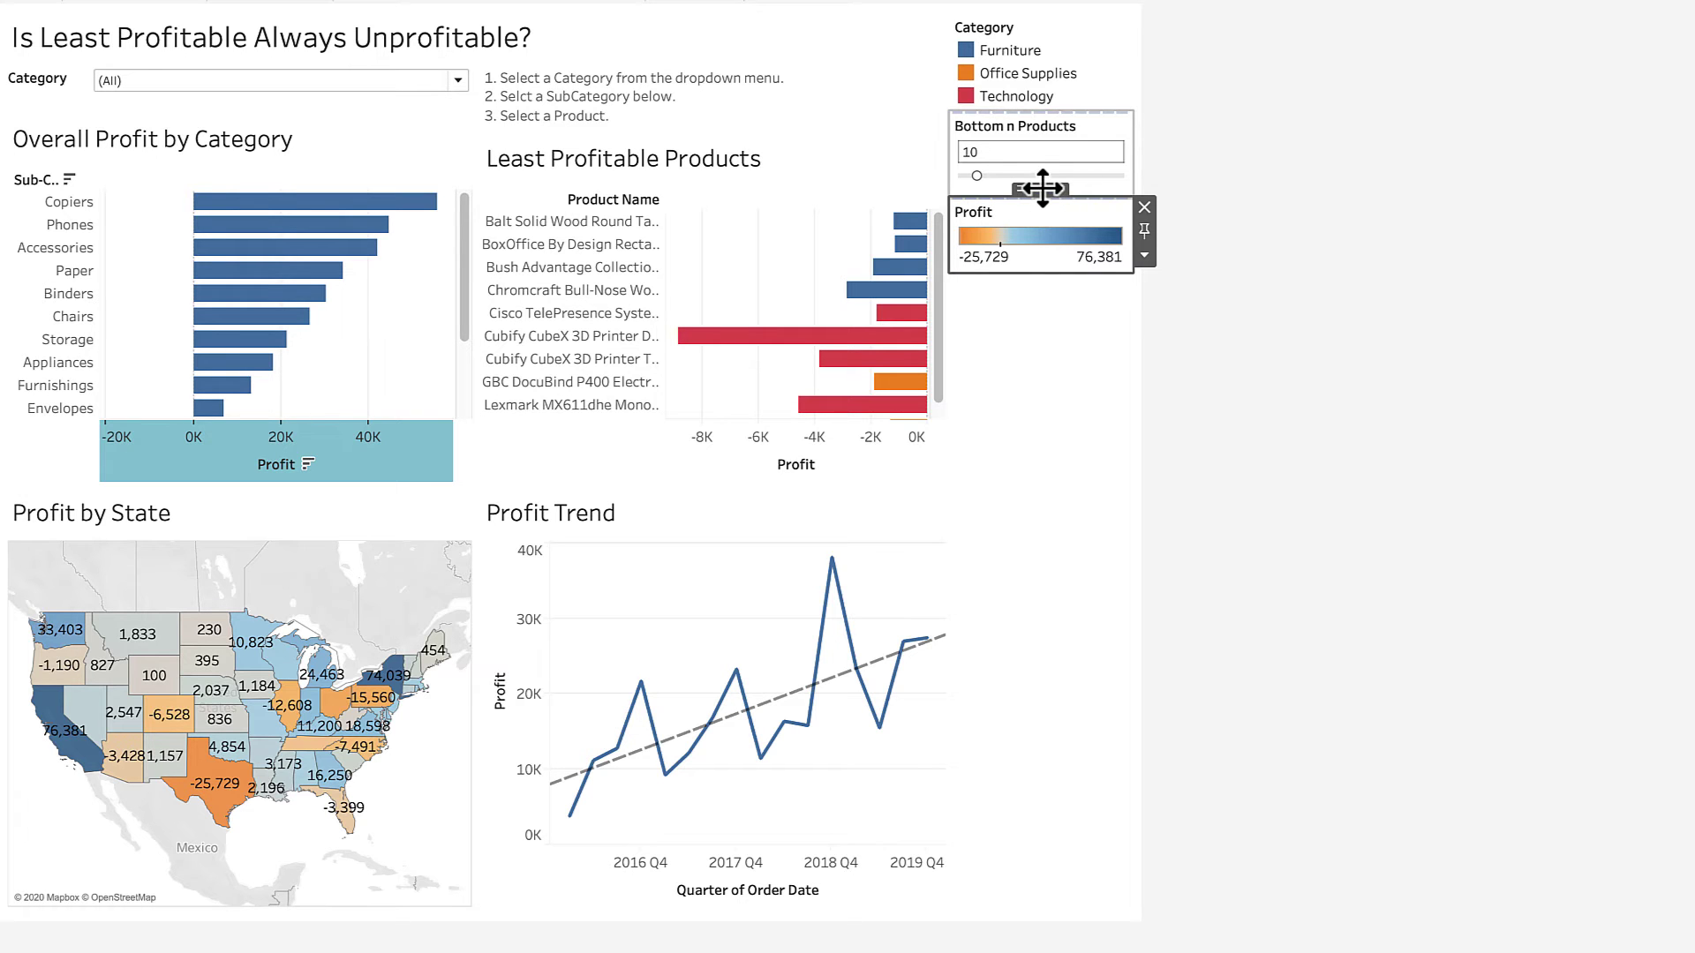
pyautogui.moveTo(1042, 188); pyautogui.dragTo(184, 833)
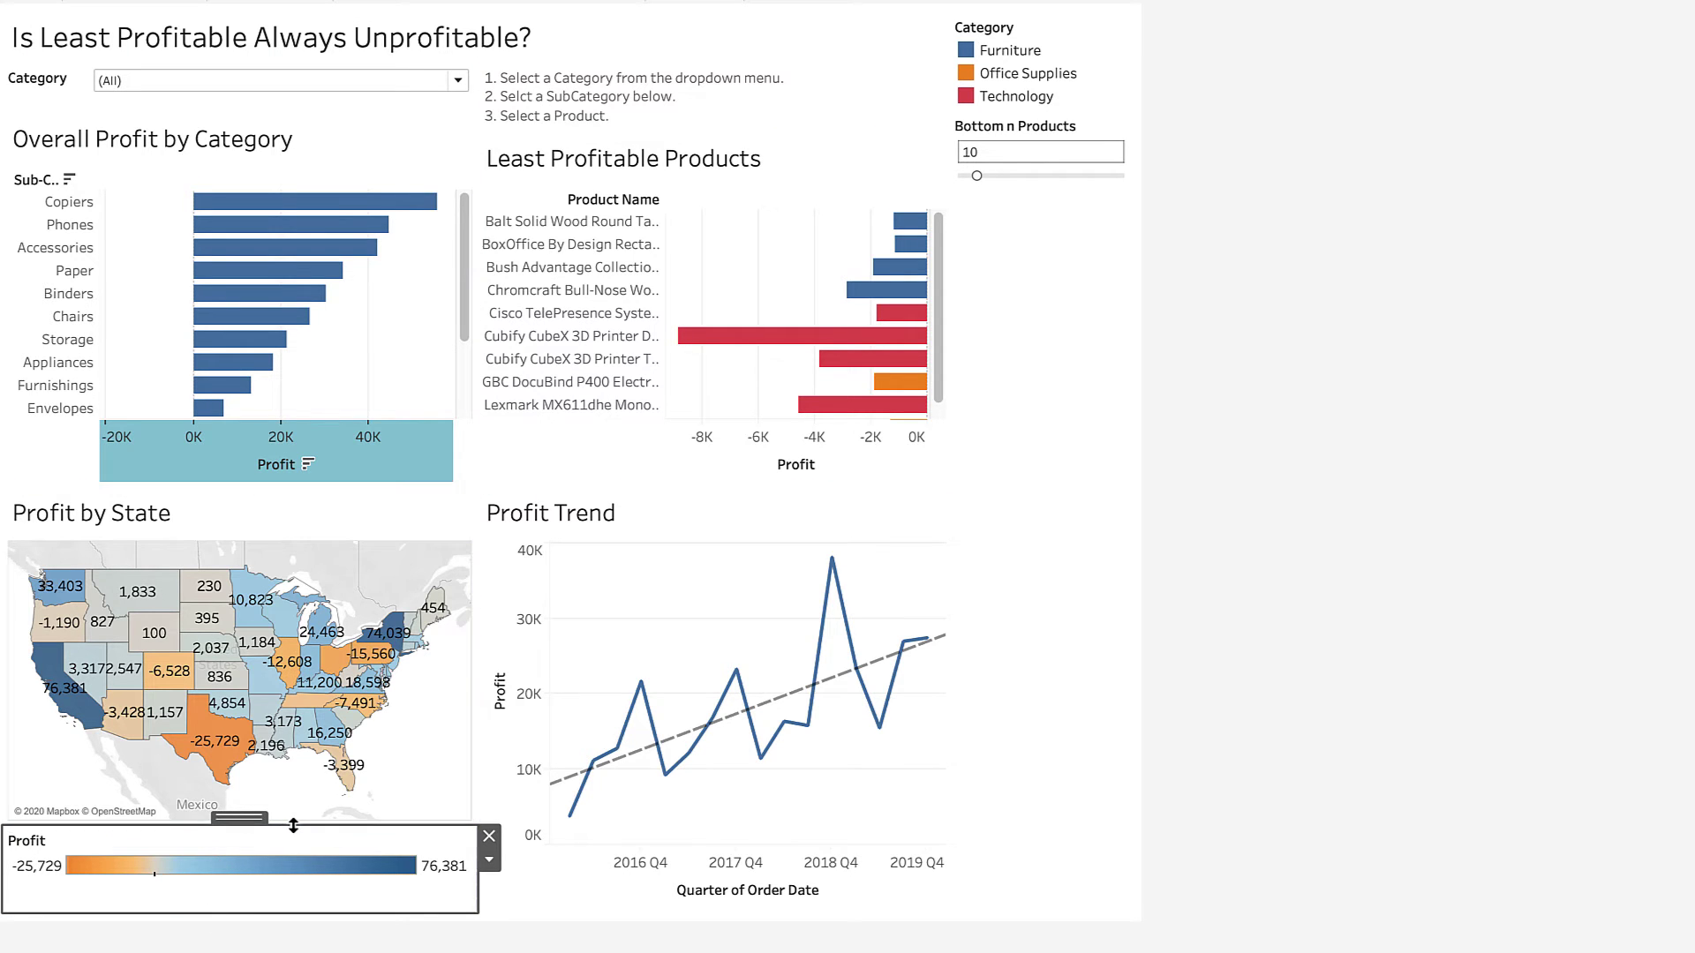
pyautogui.moveTo(293, 825); pyautogui.dragTo(290, 877)
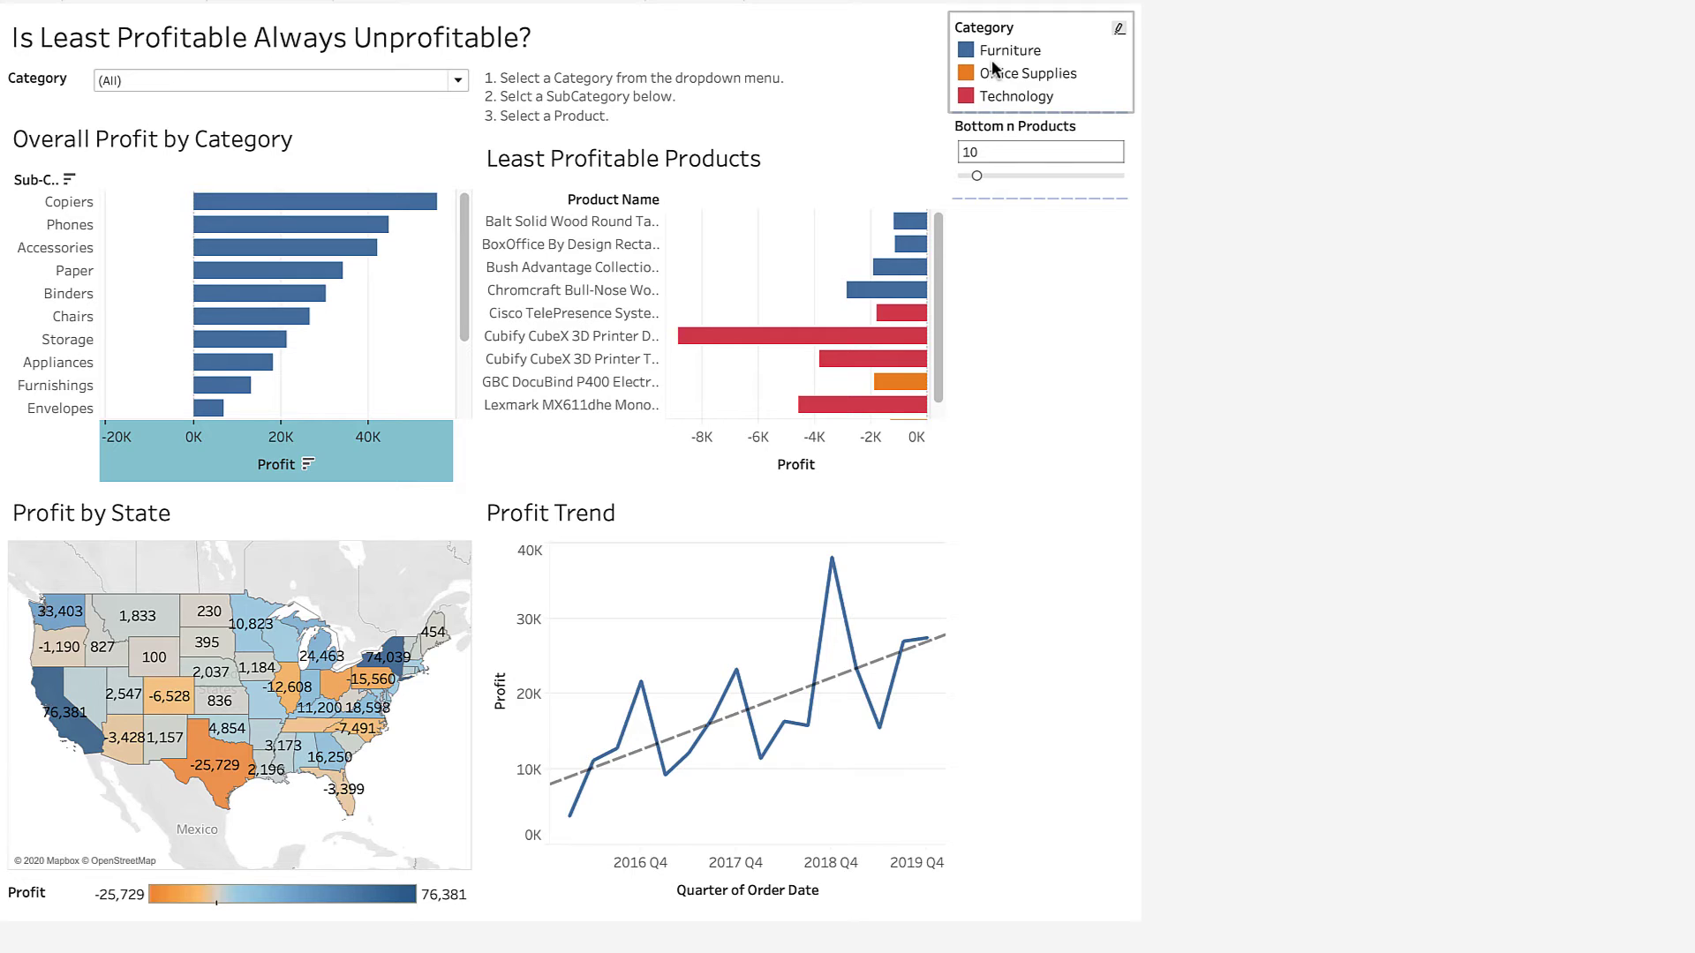
# Step: Remove the Category color legend from the dashboard
pyautogui.click(1052, 44)
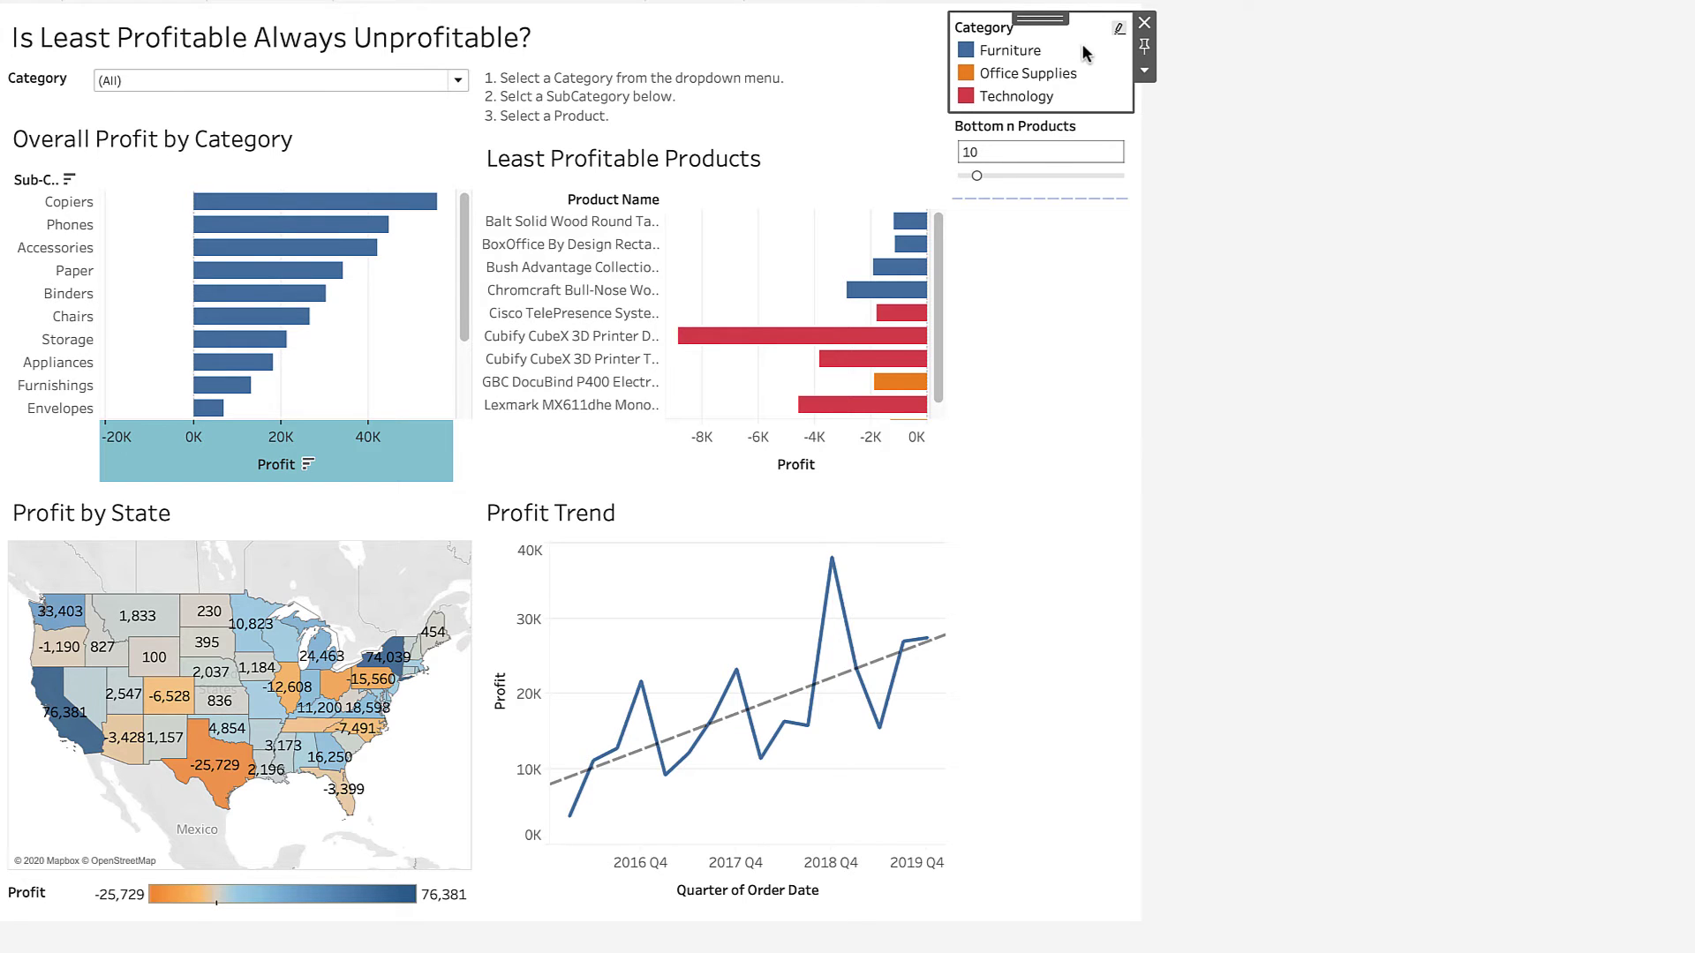
pyautogui.click(1144, 21)
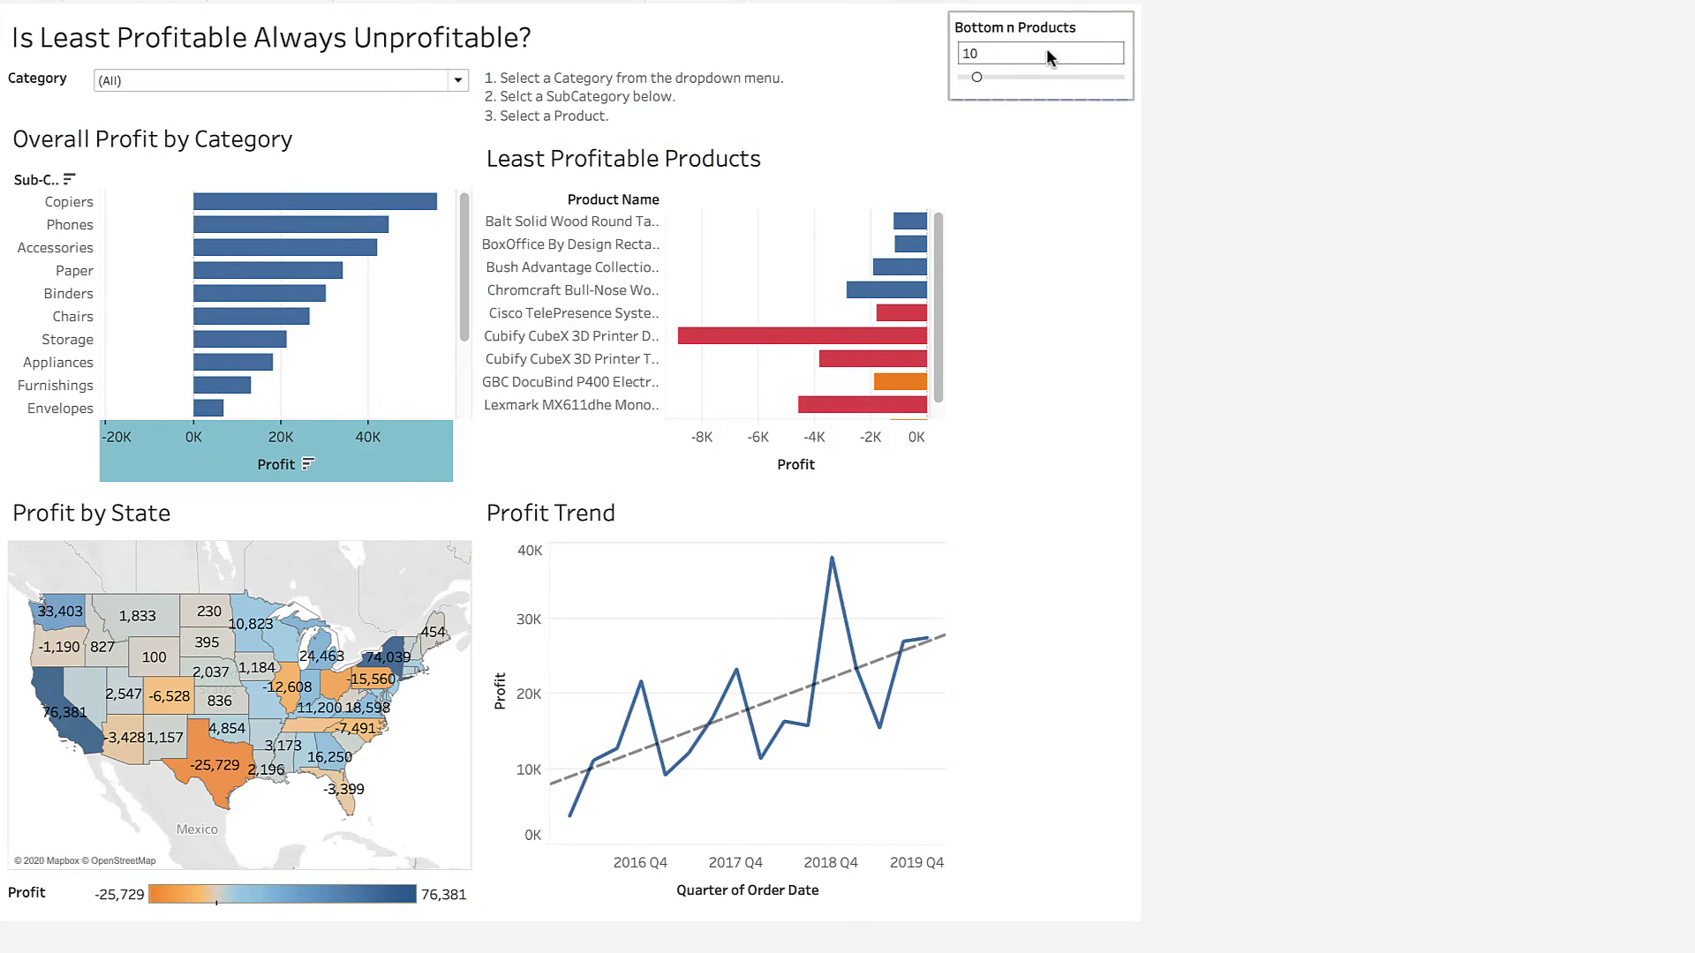
# Step: Move the Bottom n Products control directly beneath the Least Profitable Products chart and shrink it to a single row
pyautogui.moveTo(1041, 16); pyautogui.dragTo(660, 357)
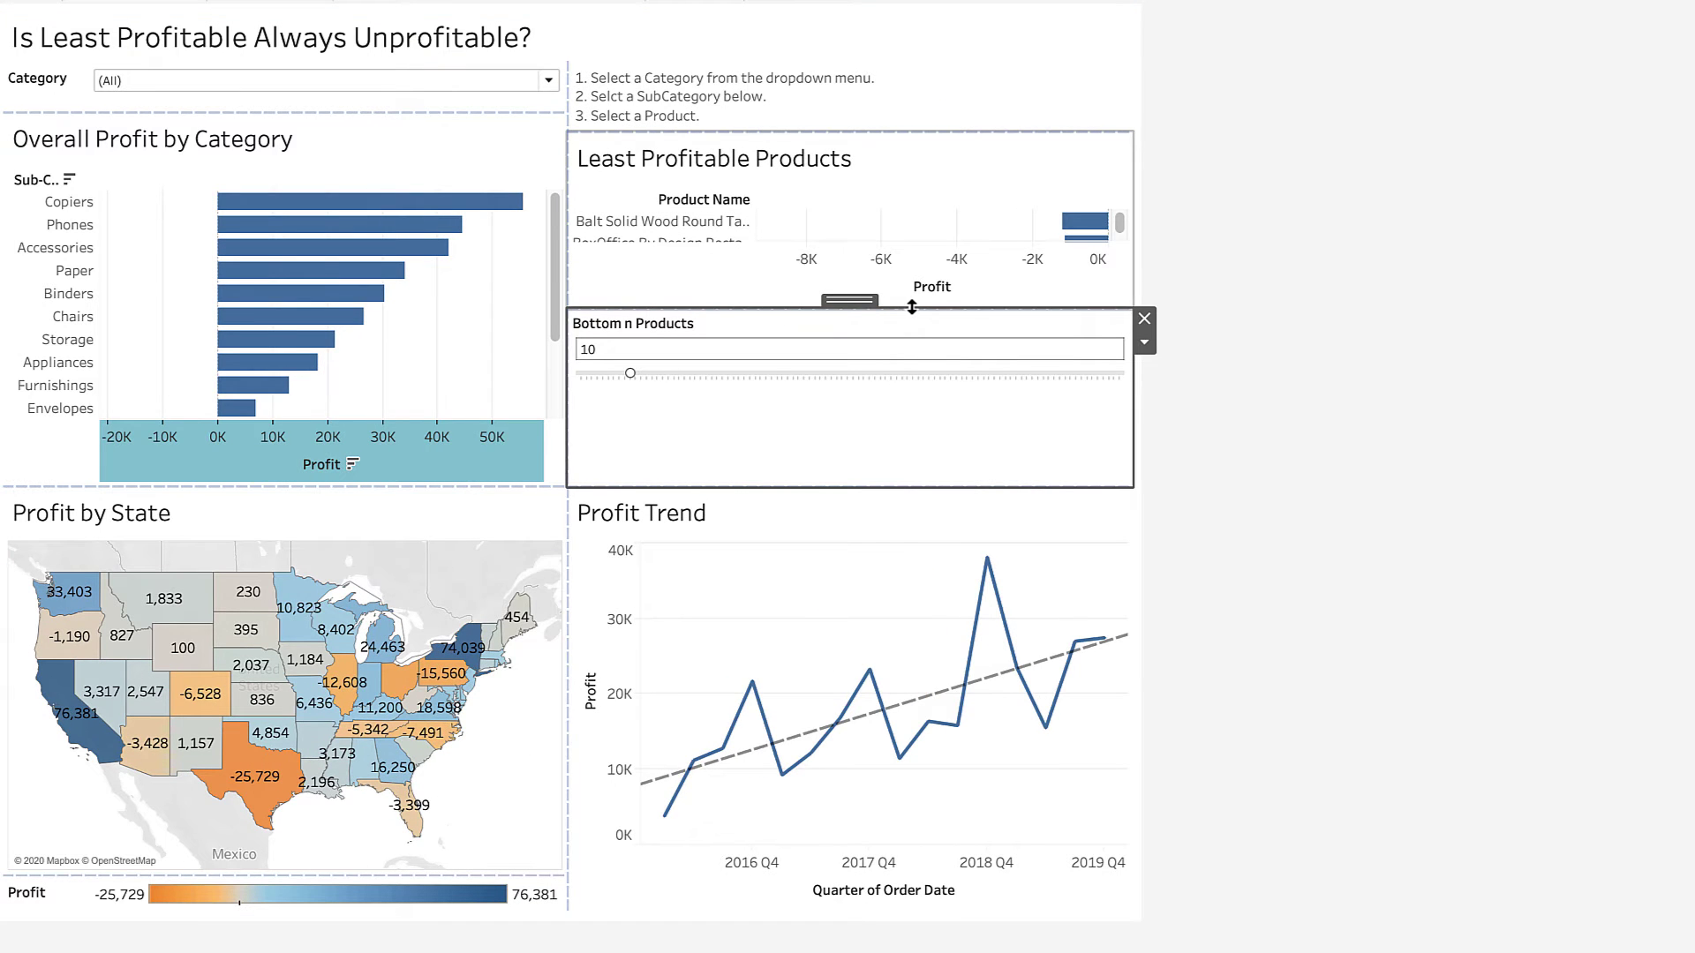
pyautogui.moveTo(912, 306); pyautogui.dragTo(898, 443)
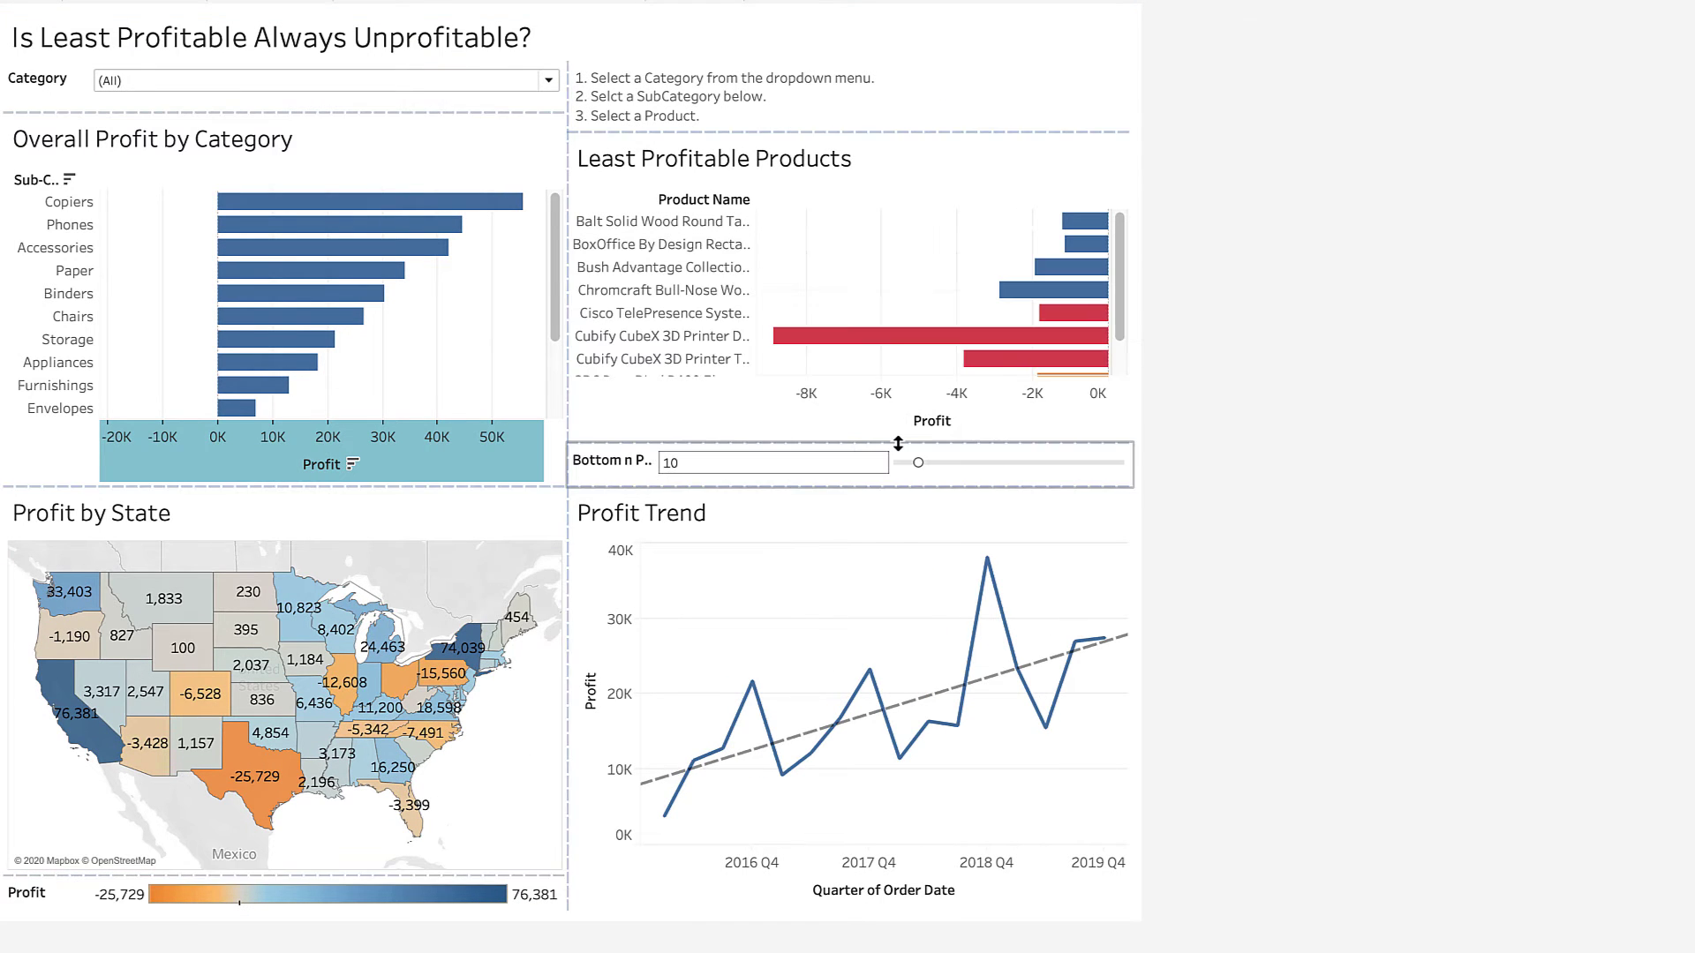
pyautogui.click(1138, 441)
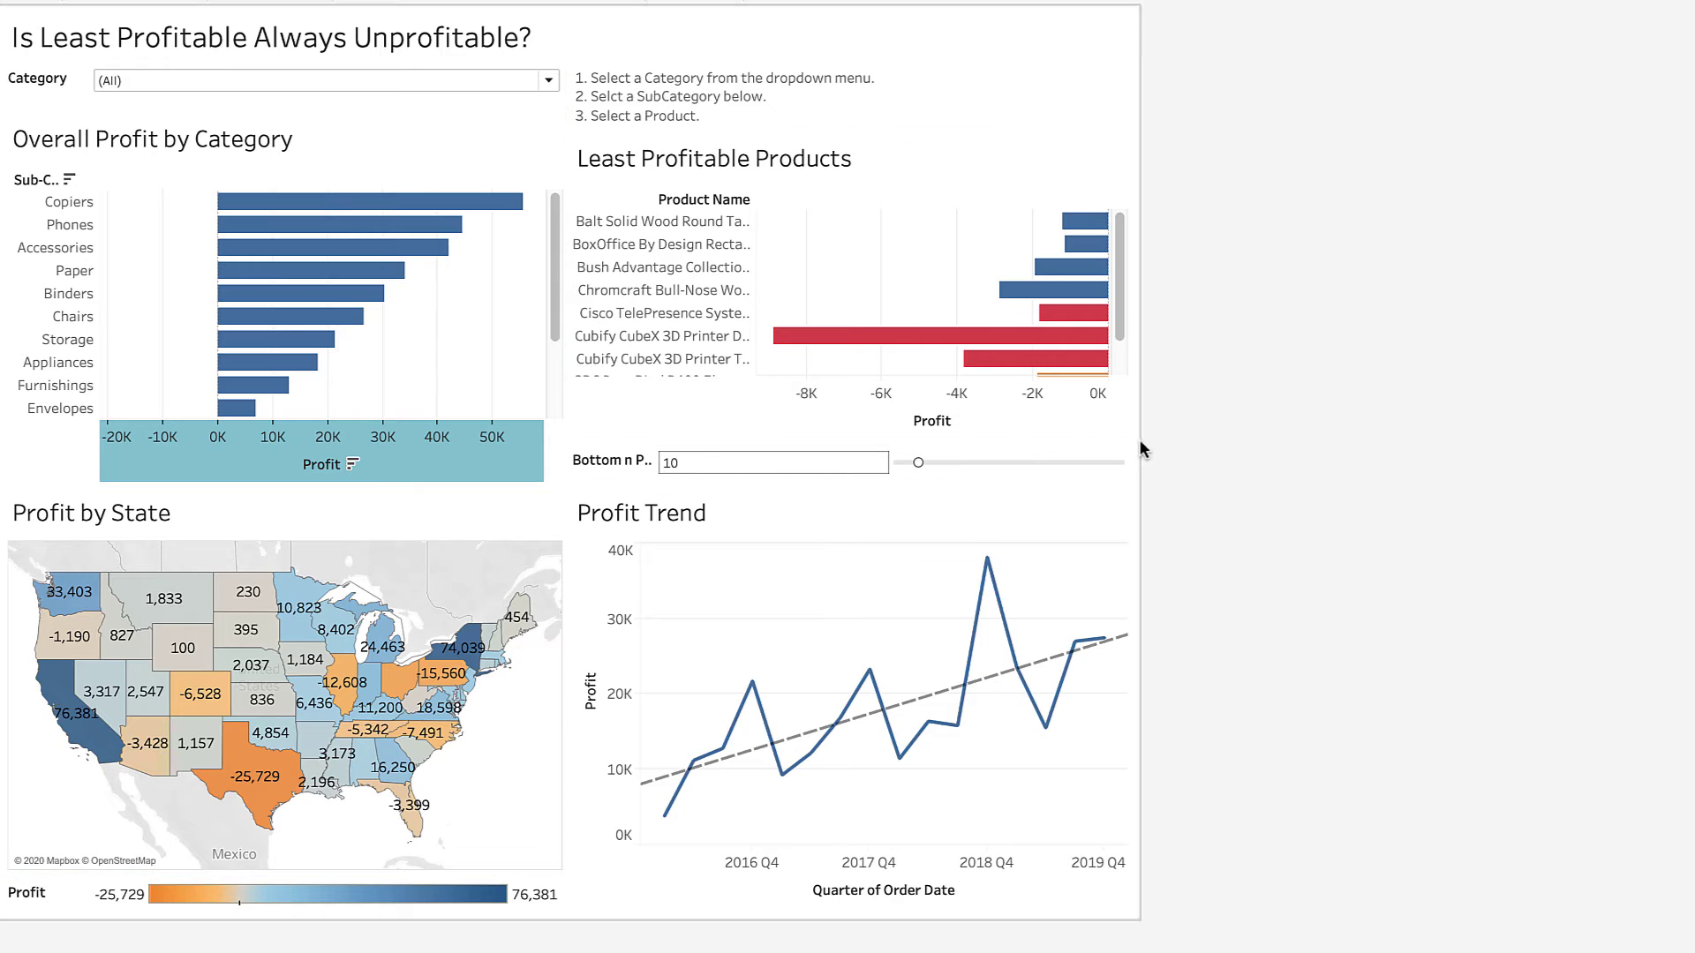
# Step: Fit the Overall Profit by Category chart to the entire view so all sub-categories show without scrolling
pyautogui.click(534, 356)
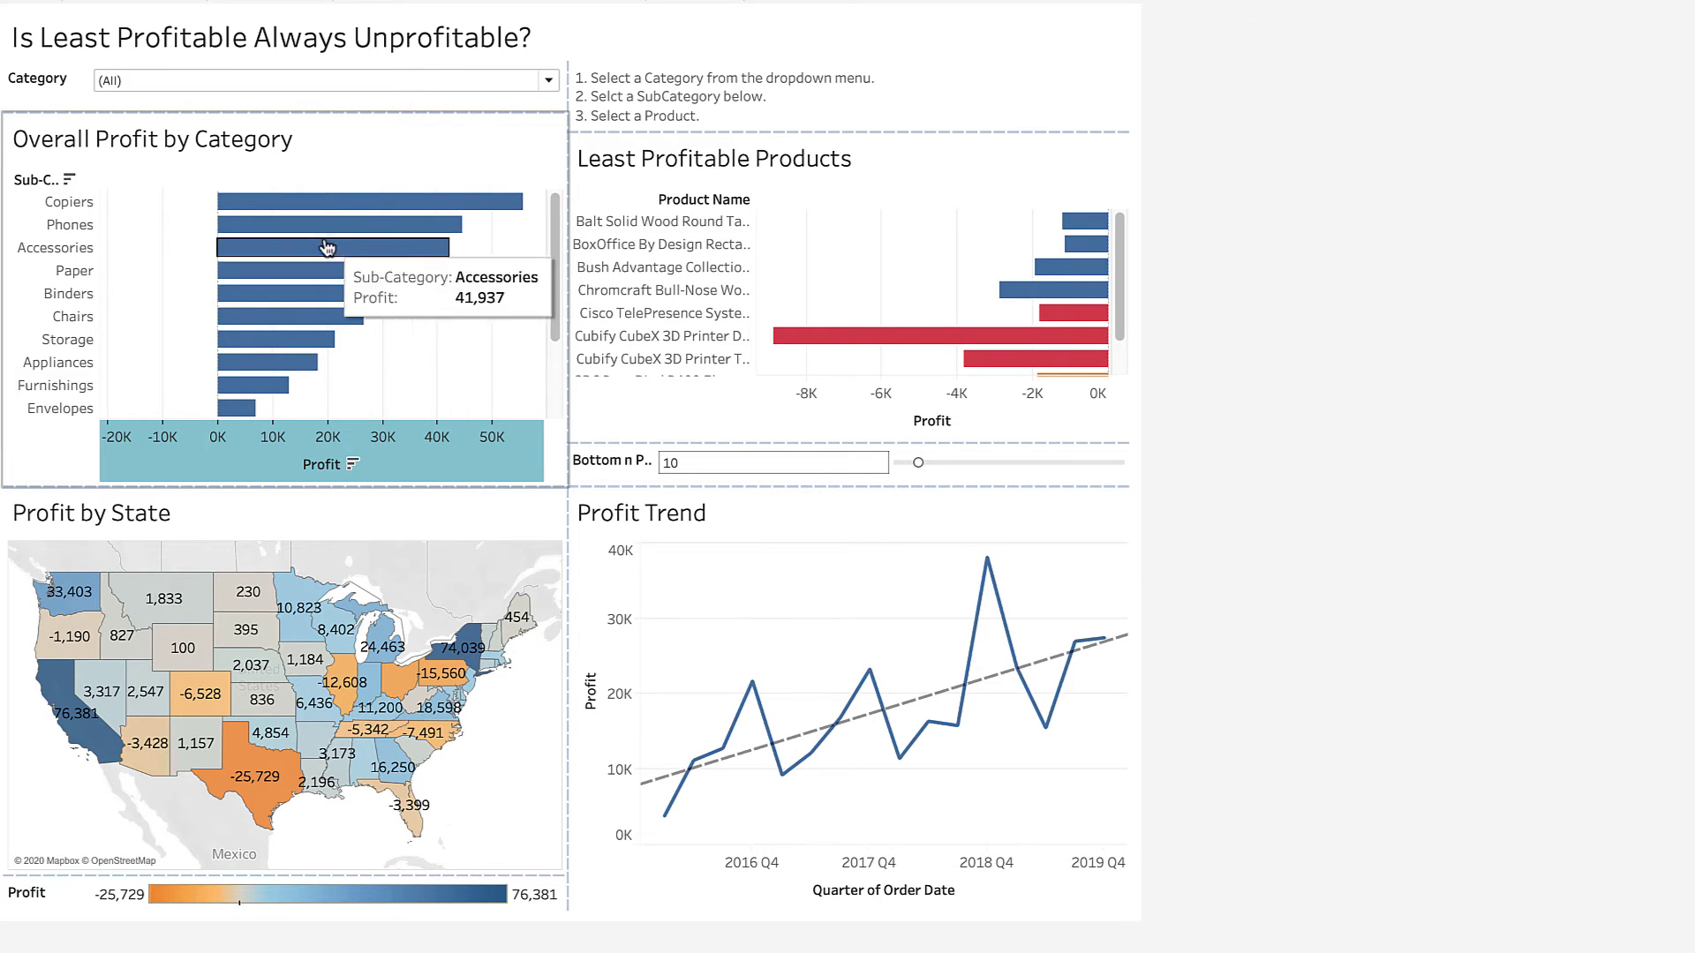
pyautogui.moveTo(553, 256); pyautogui.dragTo(543, 184)
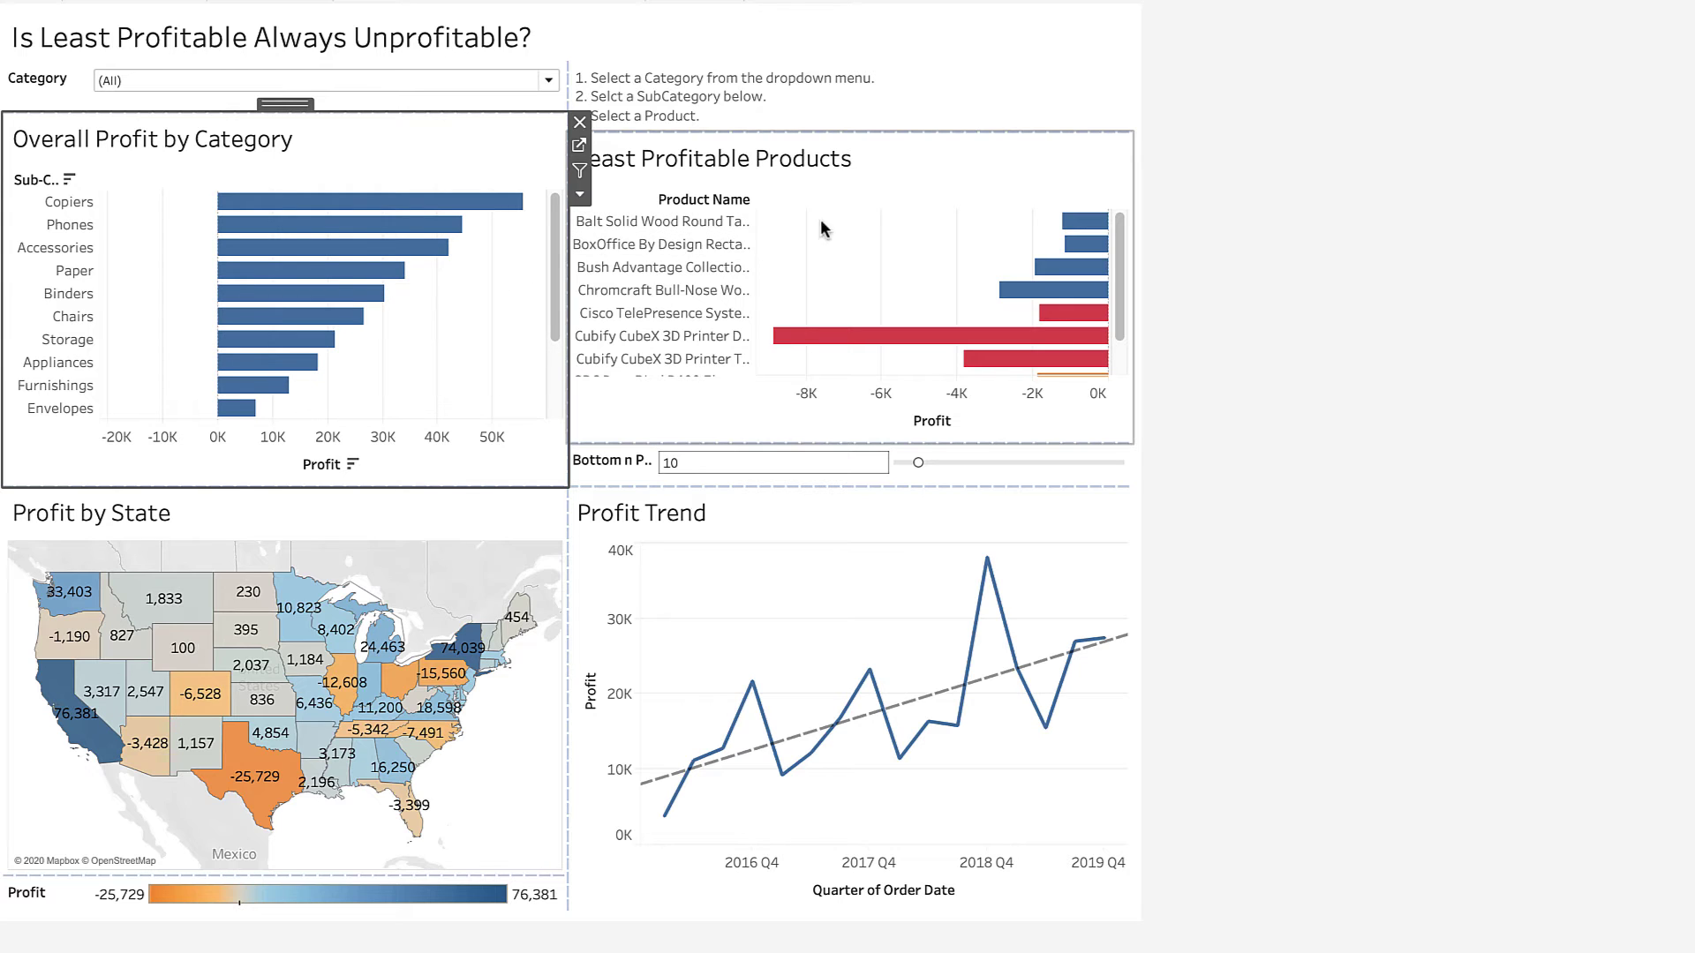
pyautogui.click(1119, 267)
pyautogui.scroll(-3, 1119, 266)
pyautogui.scroll(3, 1117, 256)
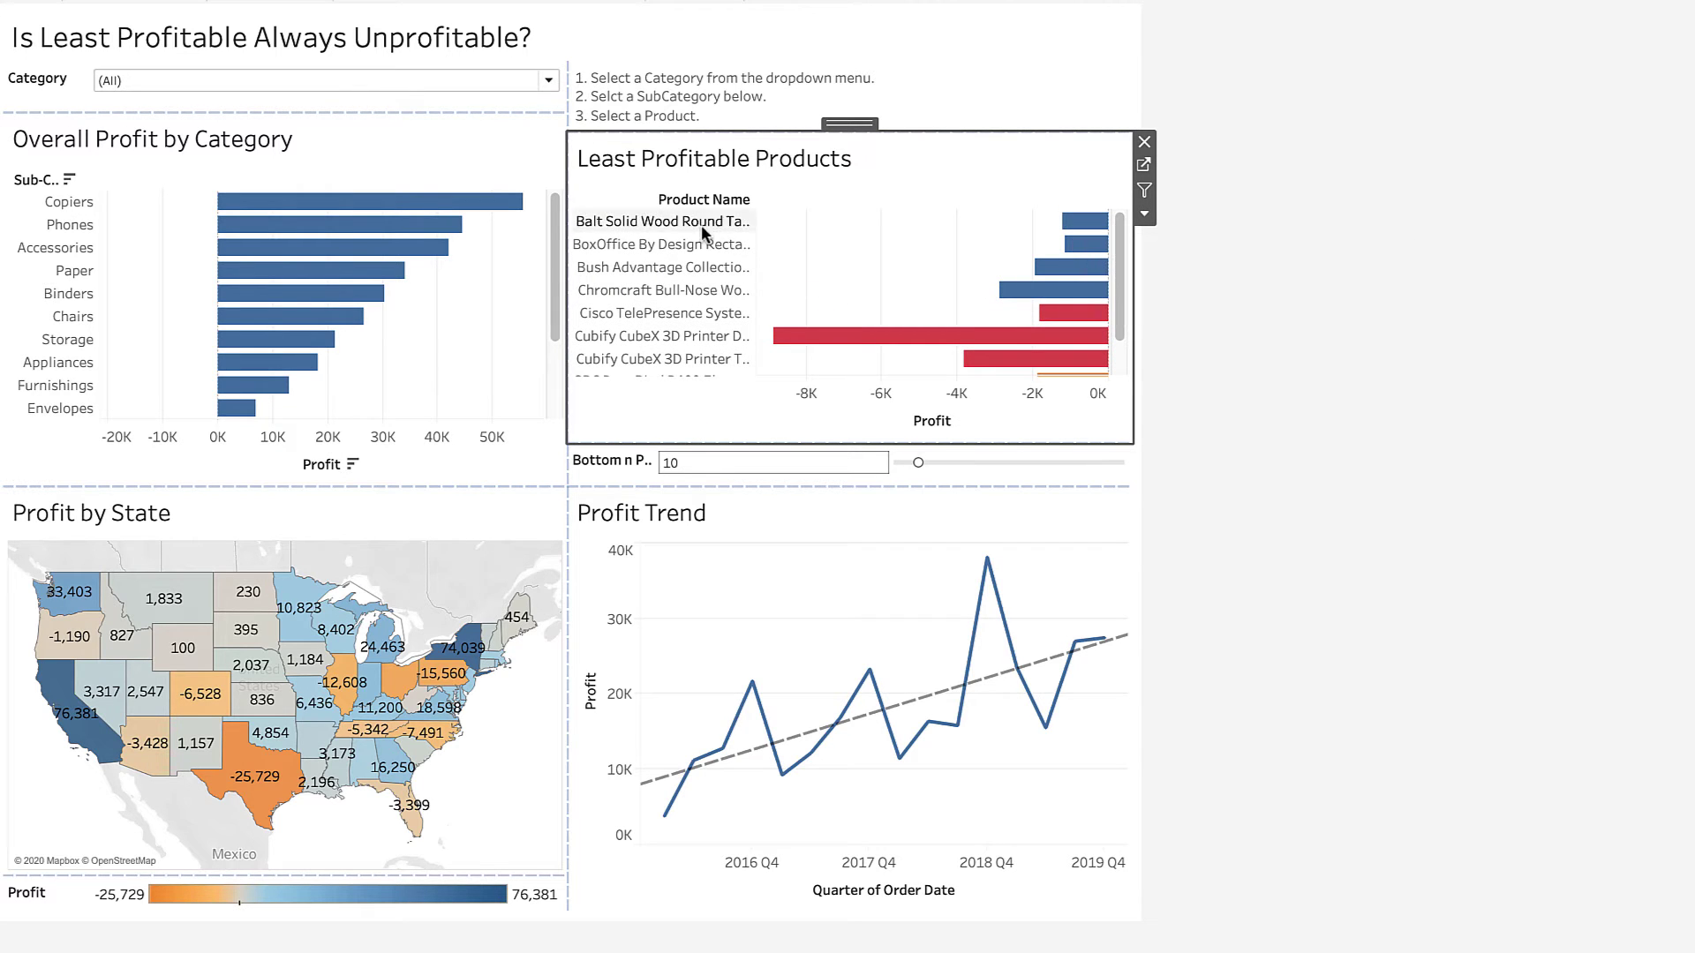
pyautogui.click(476, 274)
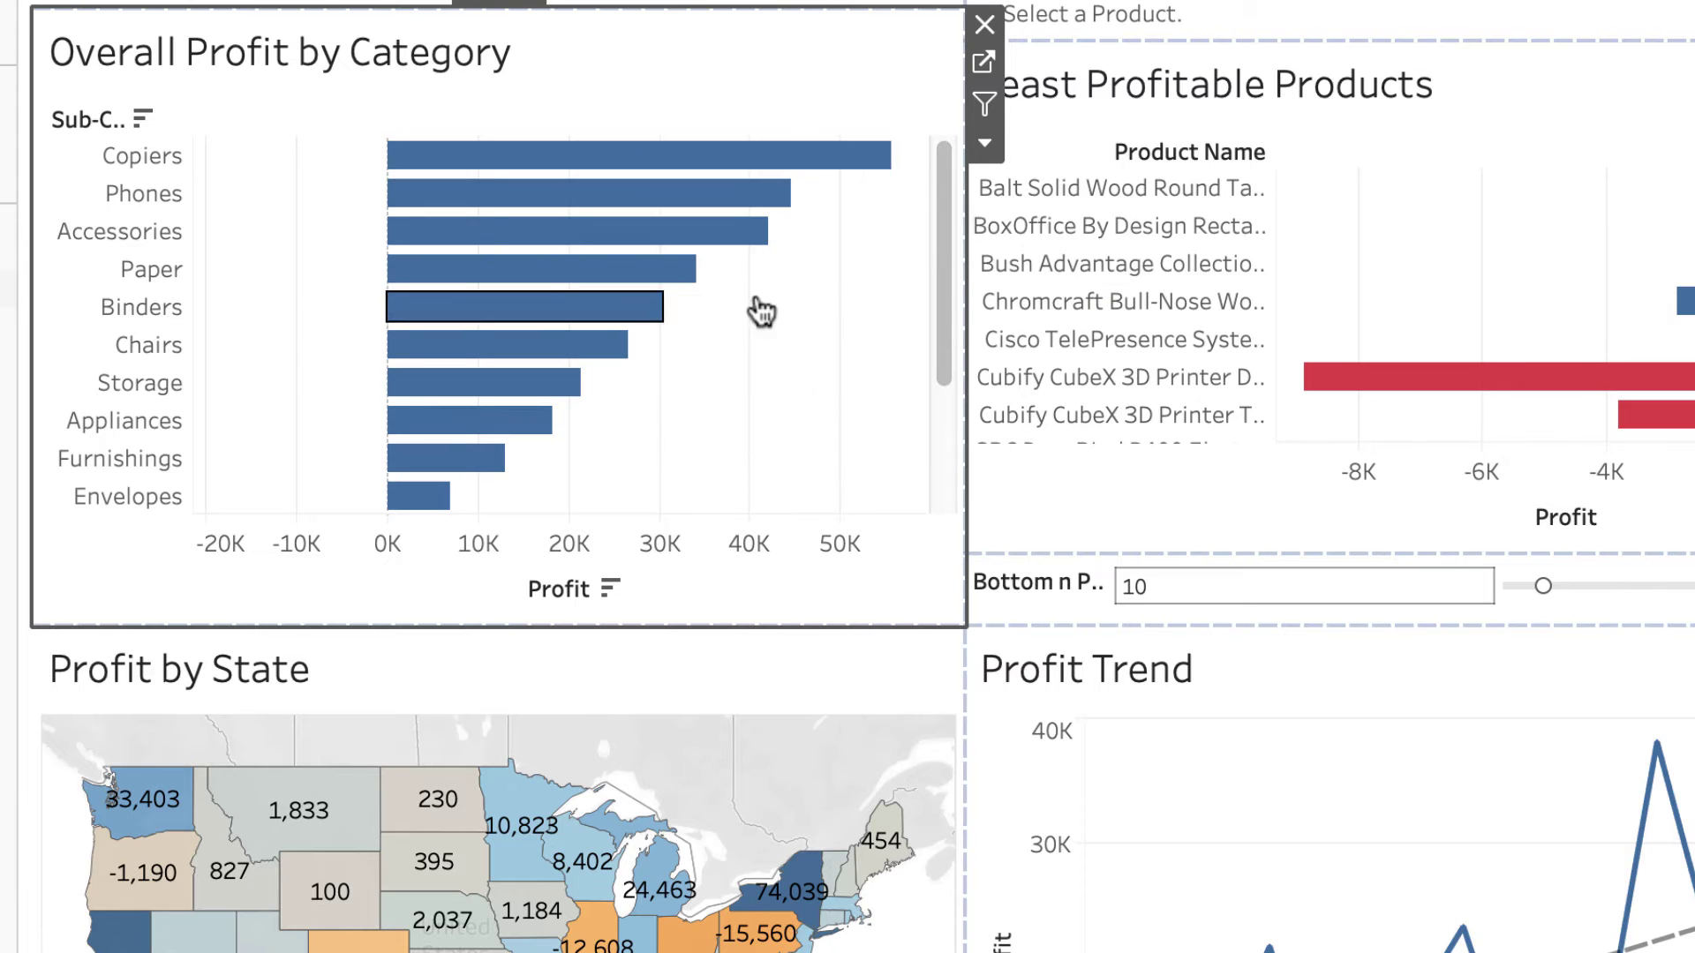
pyautogui.click(982, 148)
pyautogui.moveTo(1041, 266)
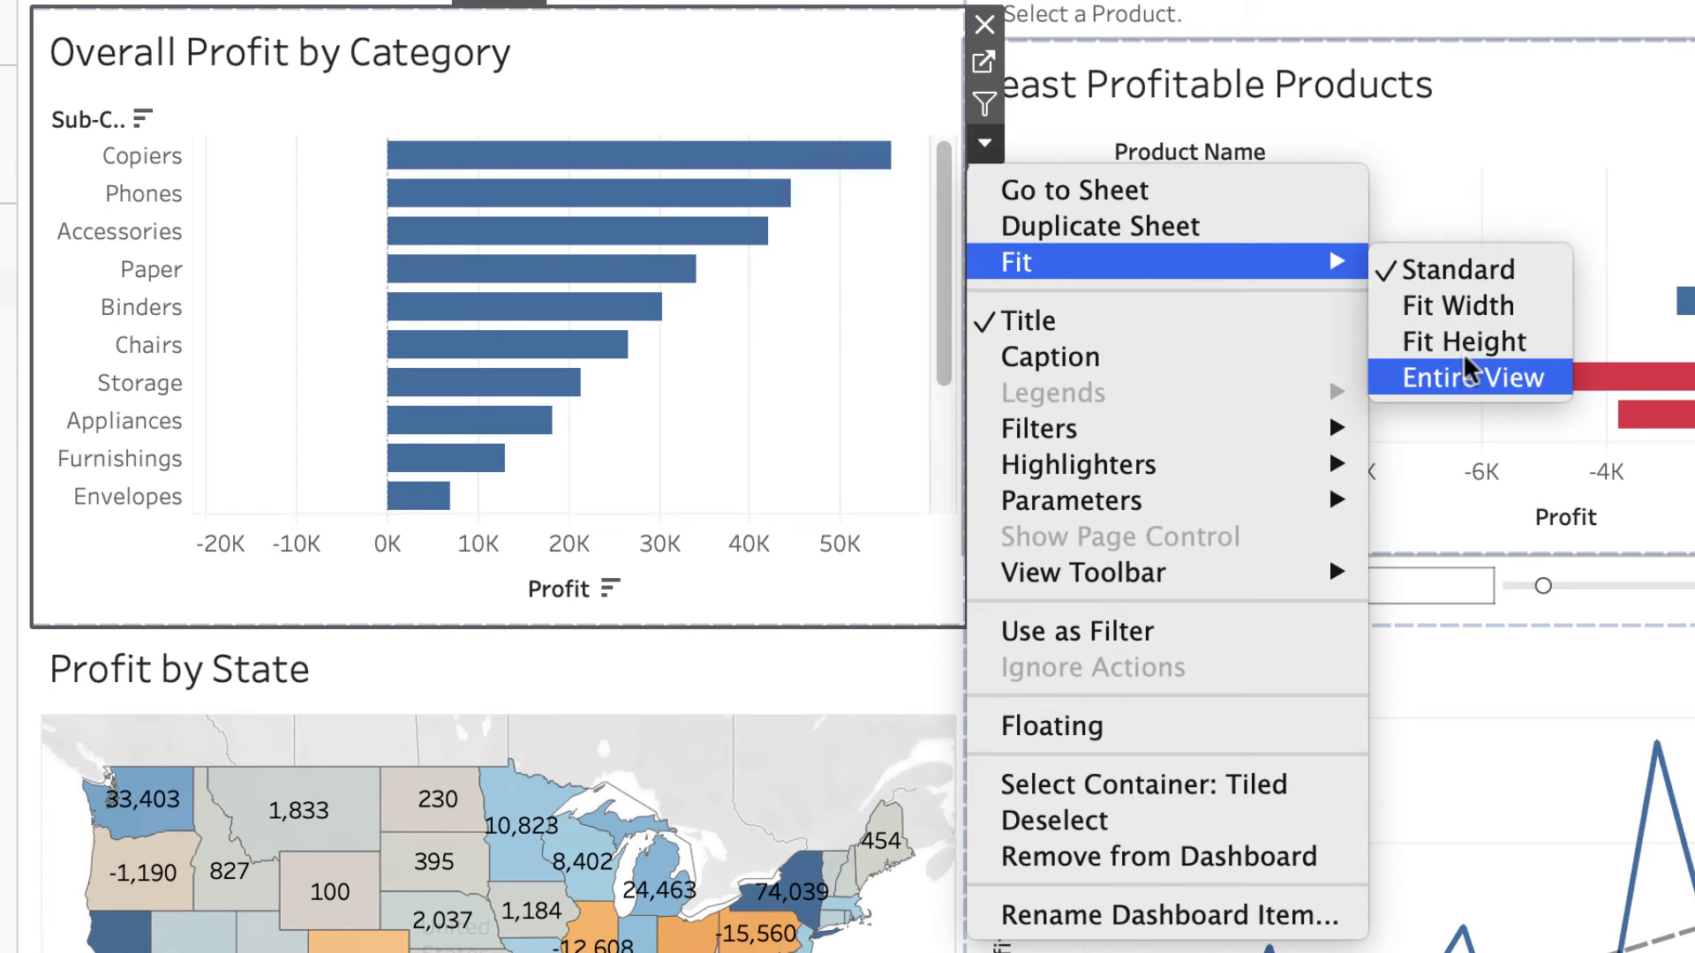
pyautogui.click(1468, 375)
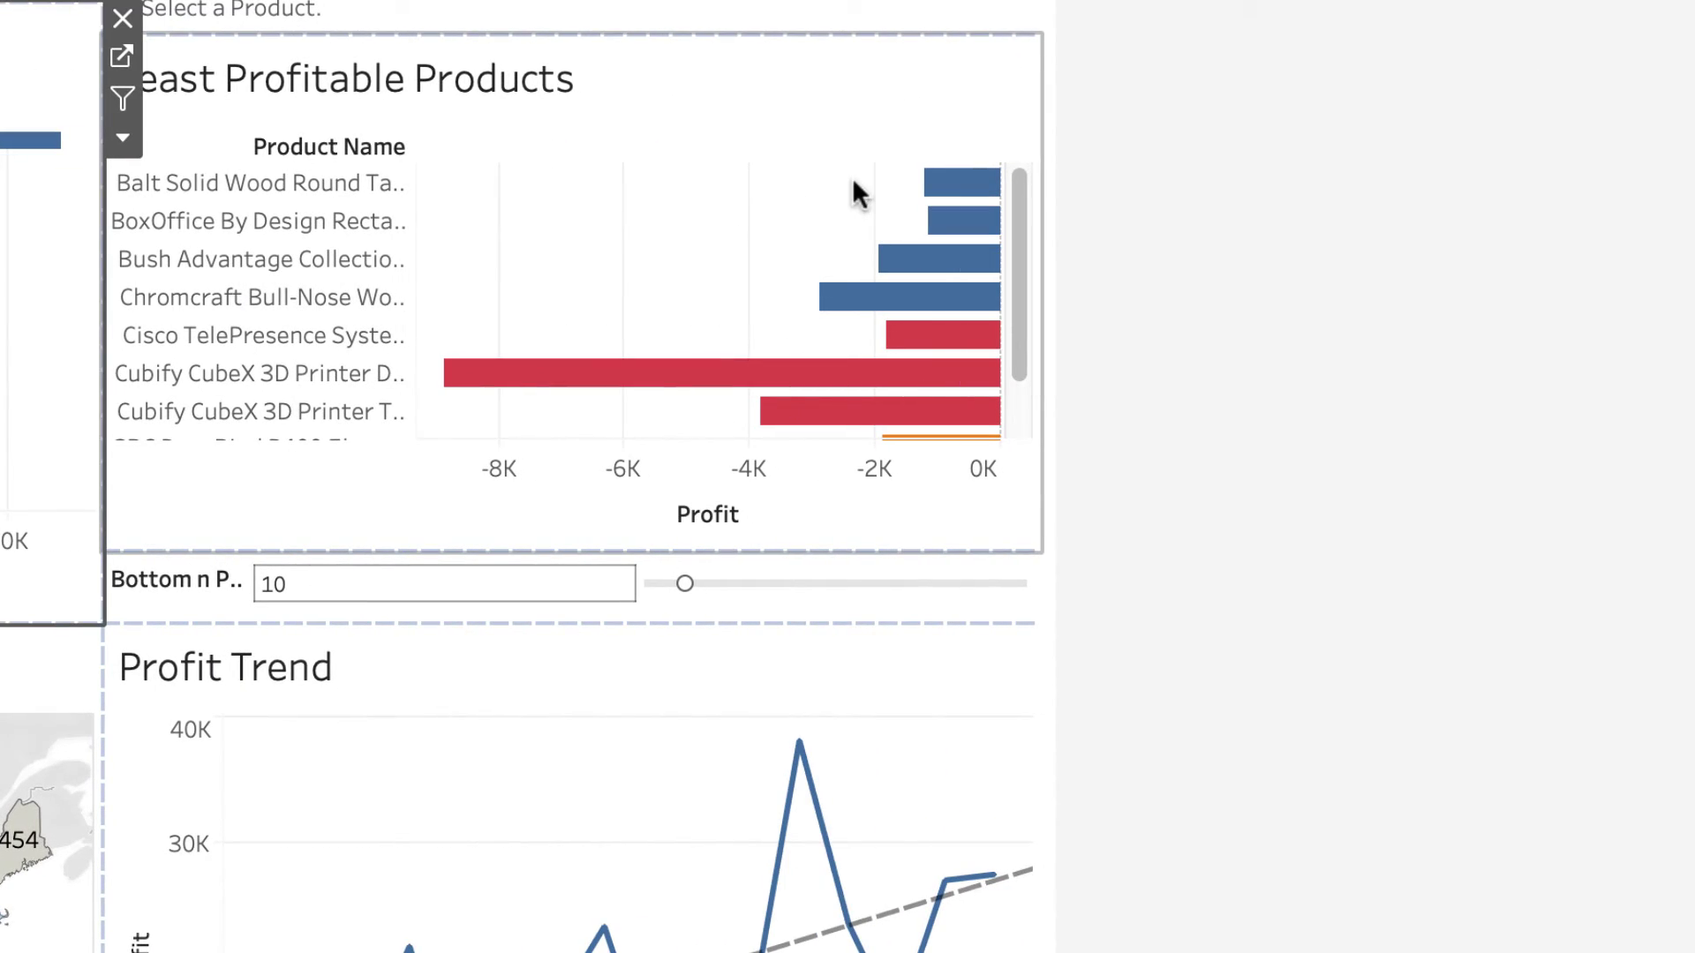
# Step: Fit the Least Profitable Products chart to the entire view and deselect it
pyautogui.click(855, 190)
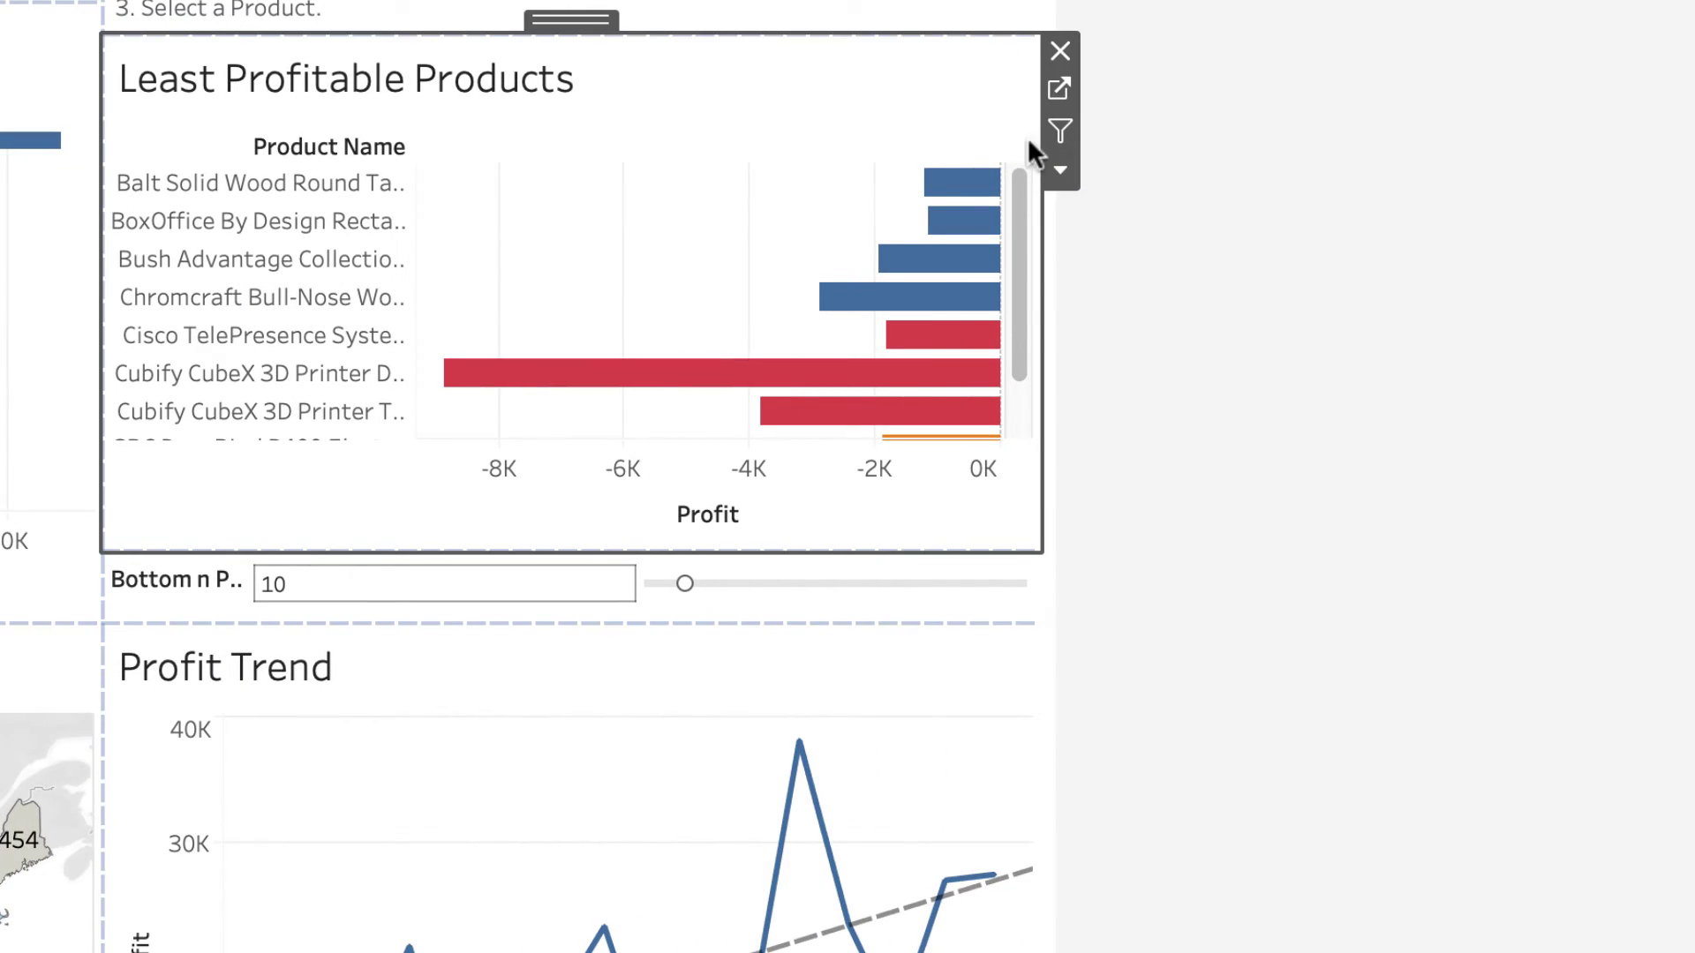
pyautogui.click(1058, 176)
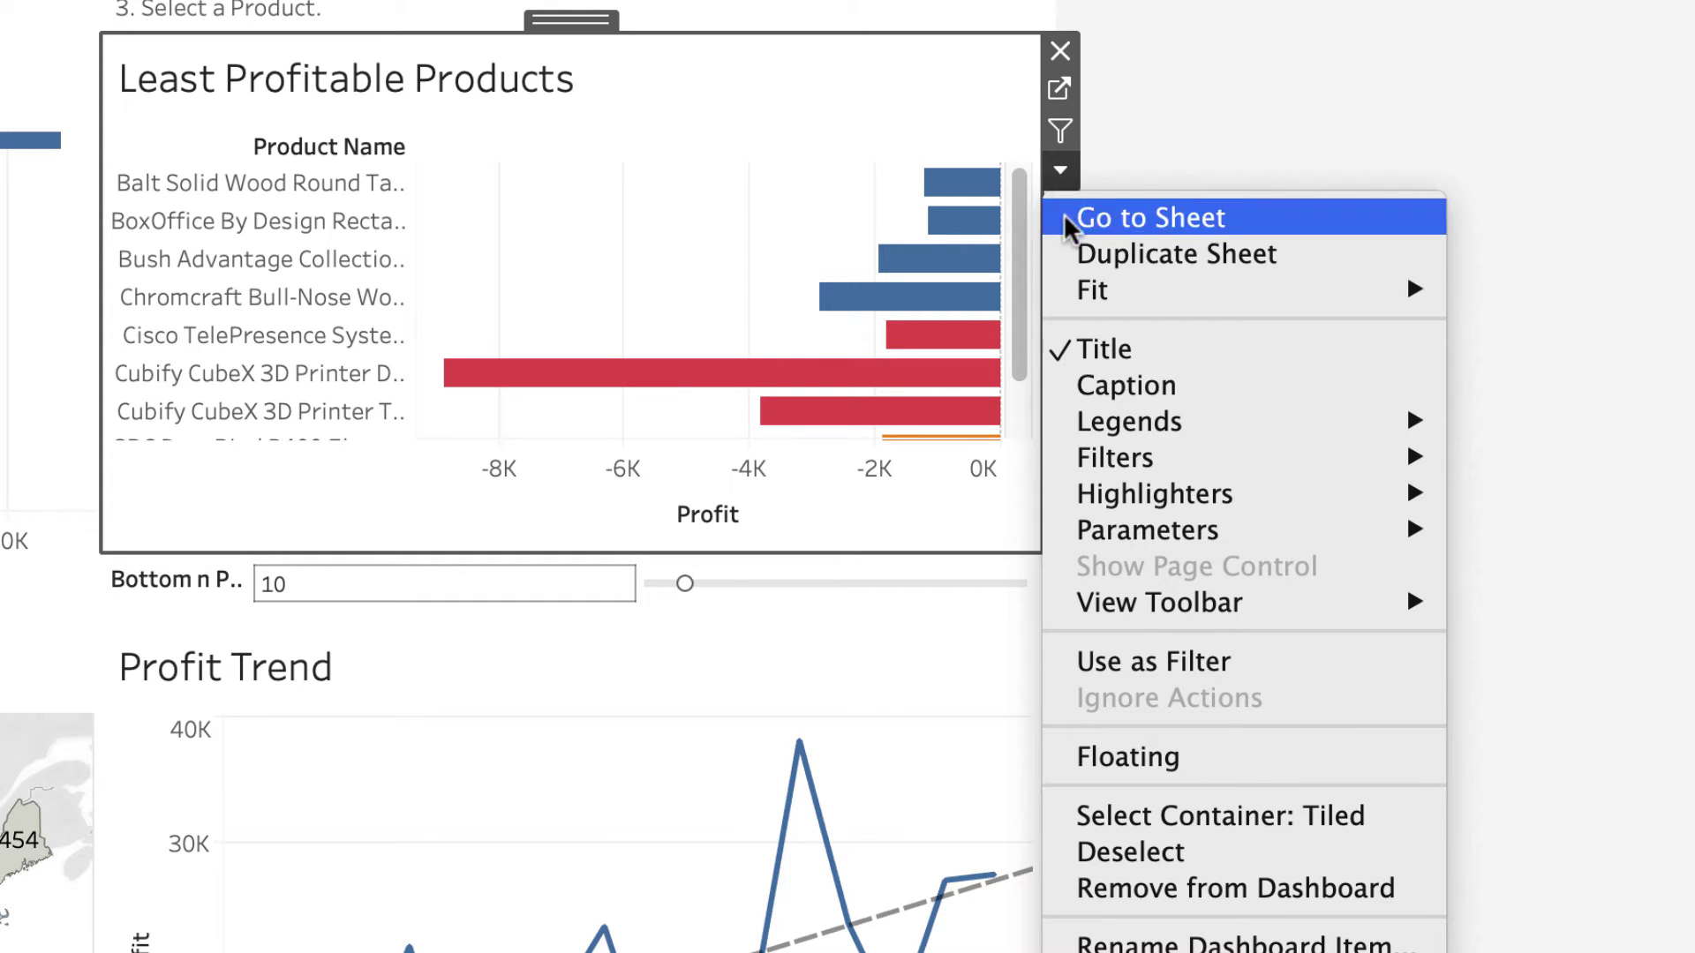
pyautogui.moveTo(1395, 289)
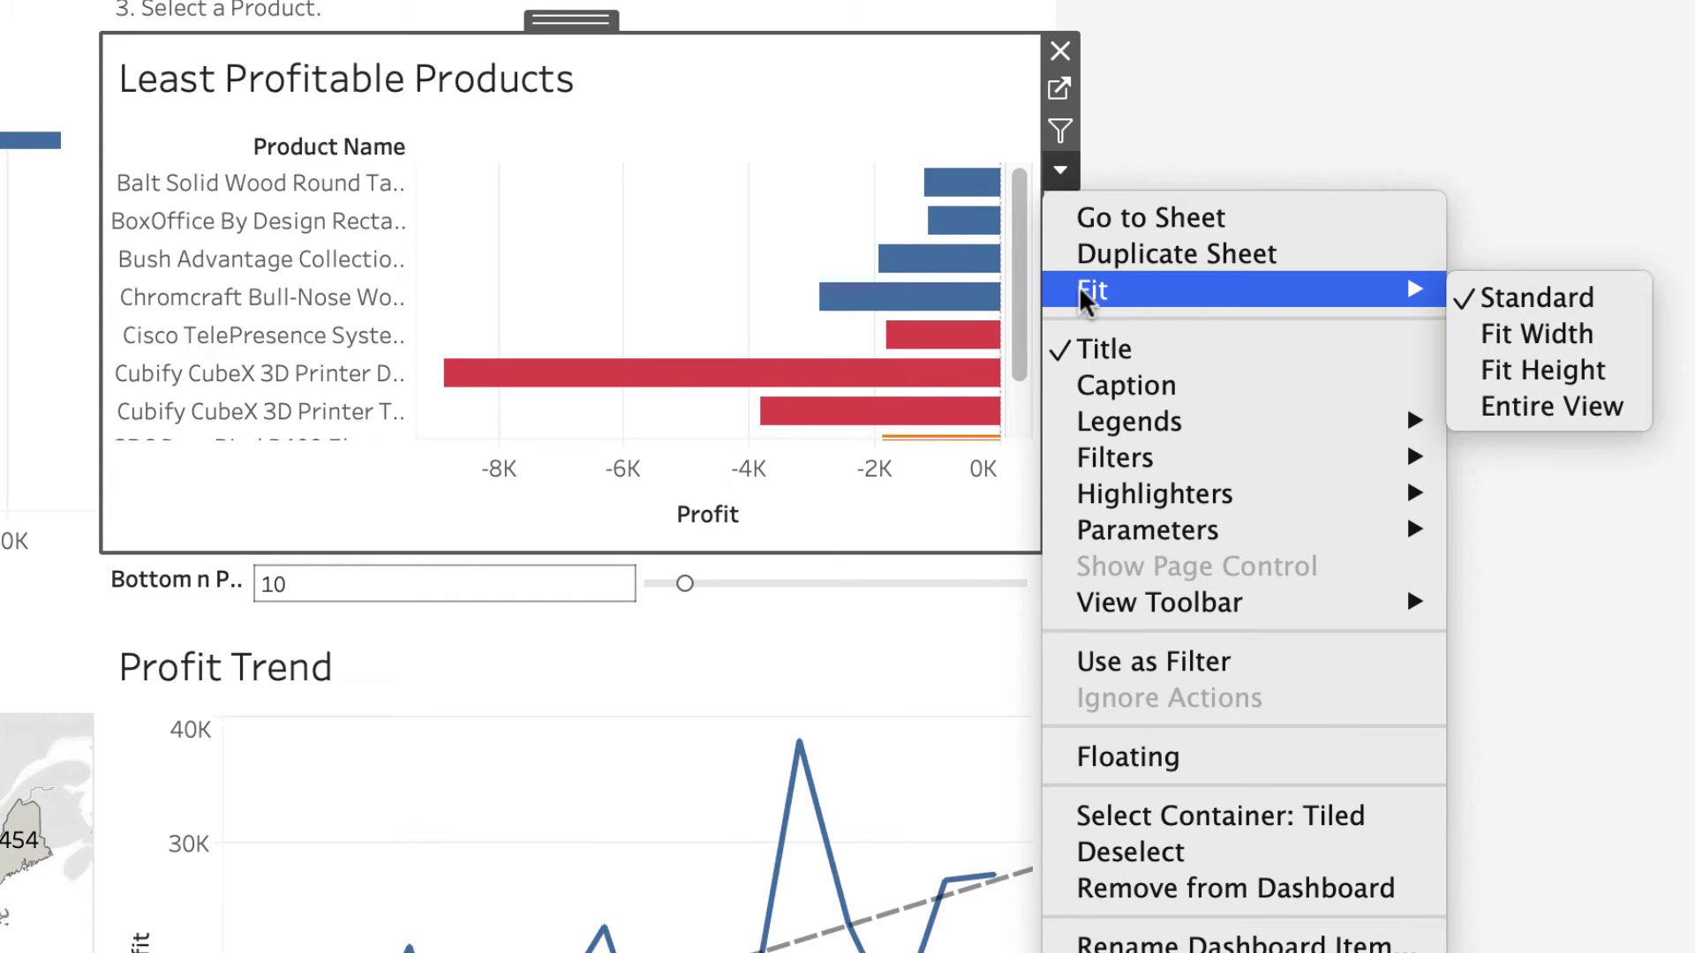
pyautogui.click(1536, 408)
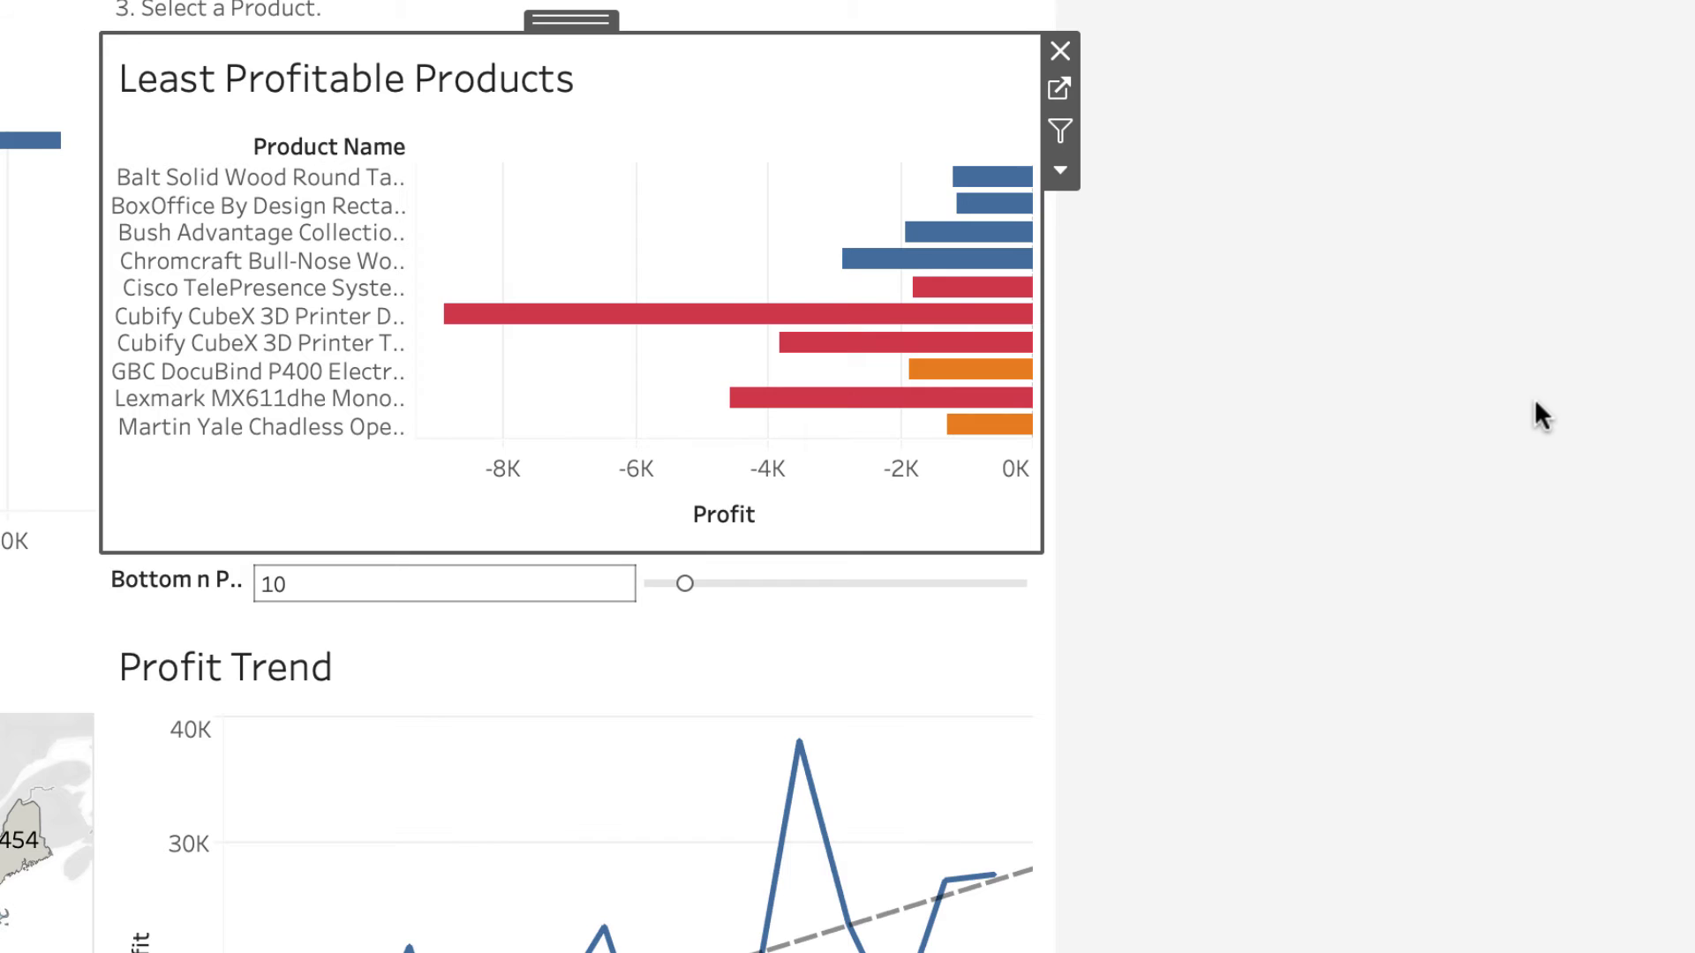
pyautogui.click(1432, 353)
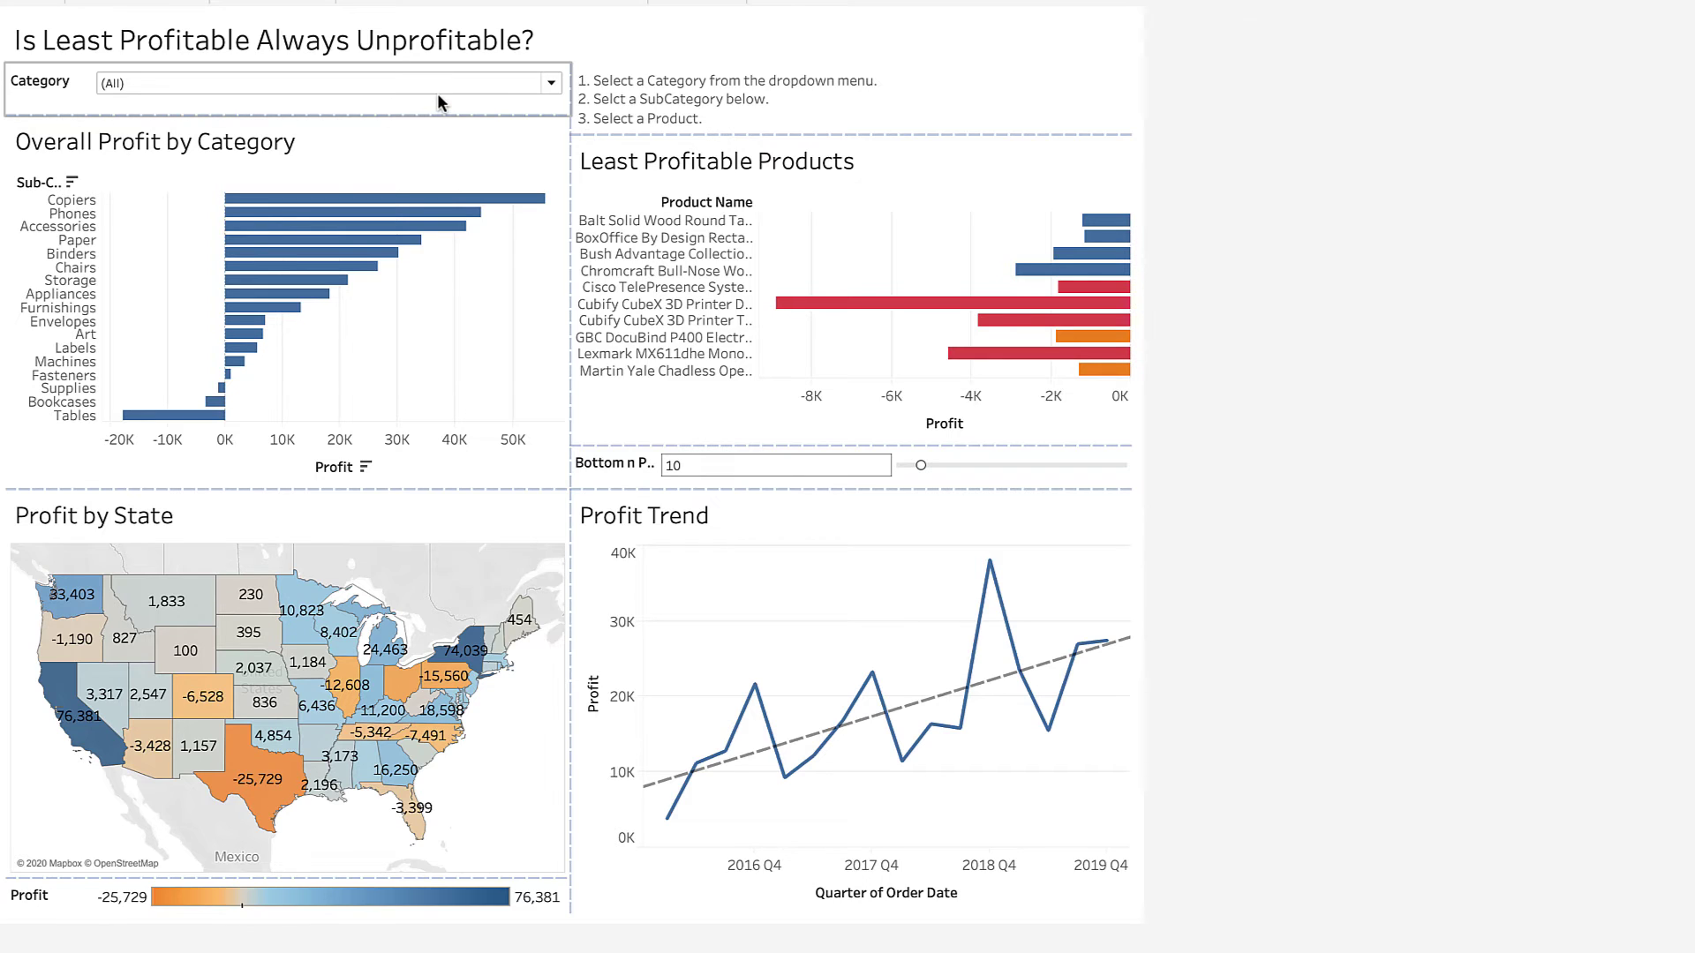
# Step: Filter the dashboard to the Office Supplies category
pyautogui.click(551, 84)
pyautogui.click(334, 154)
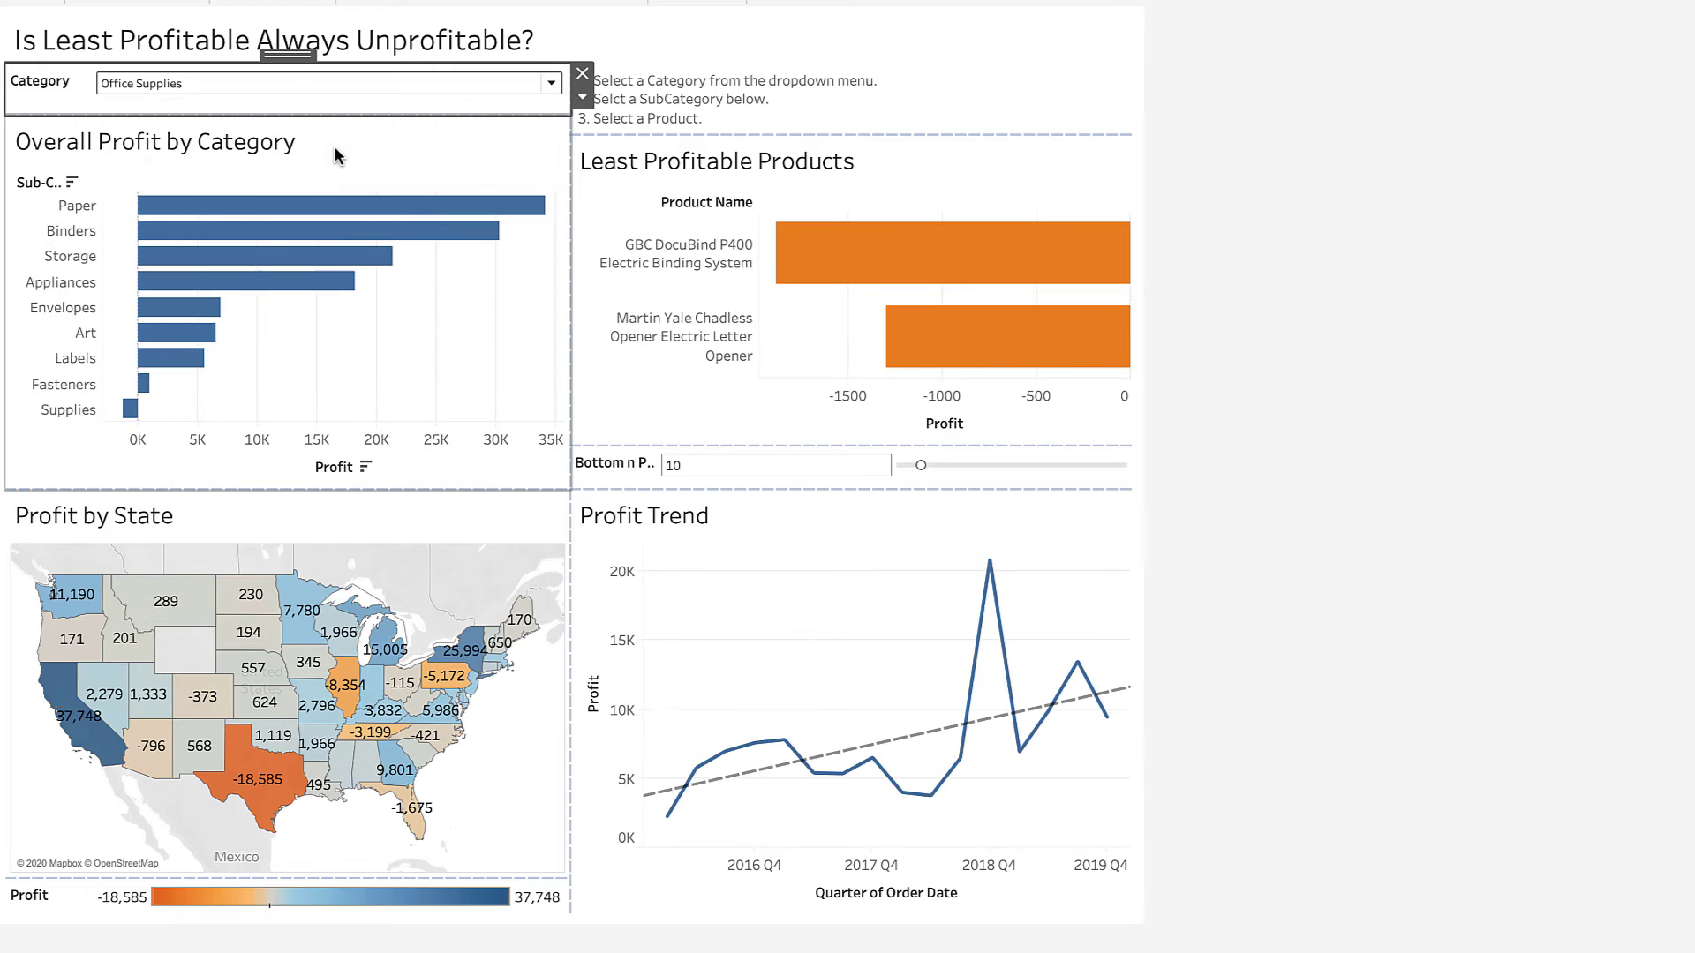
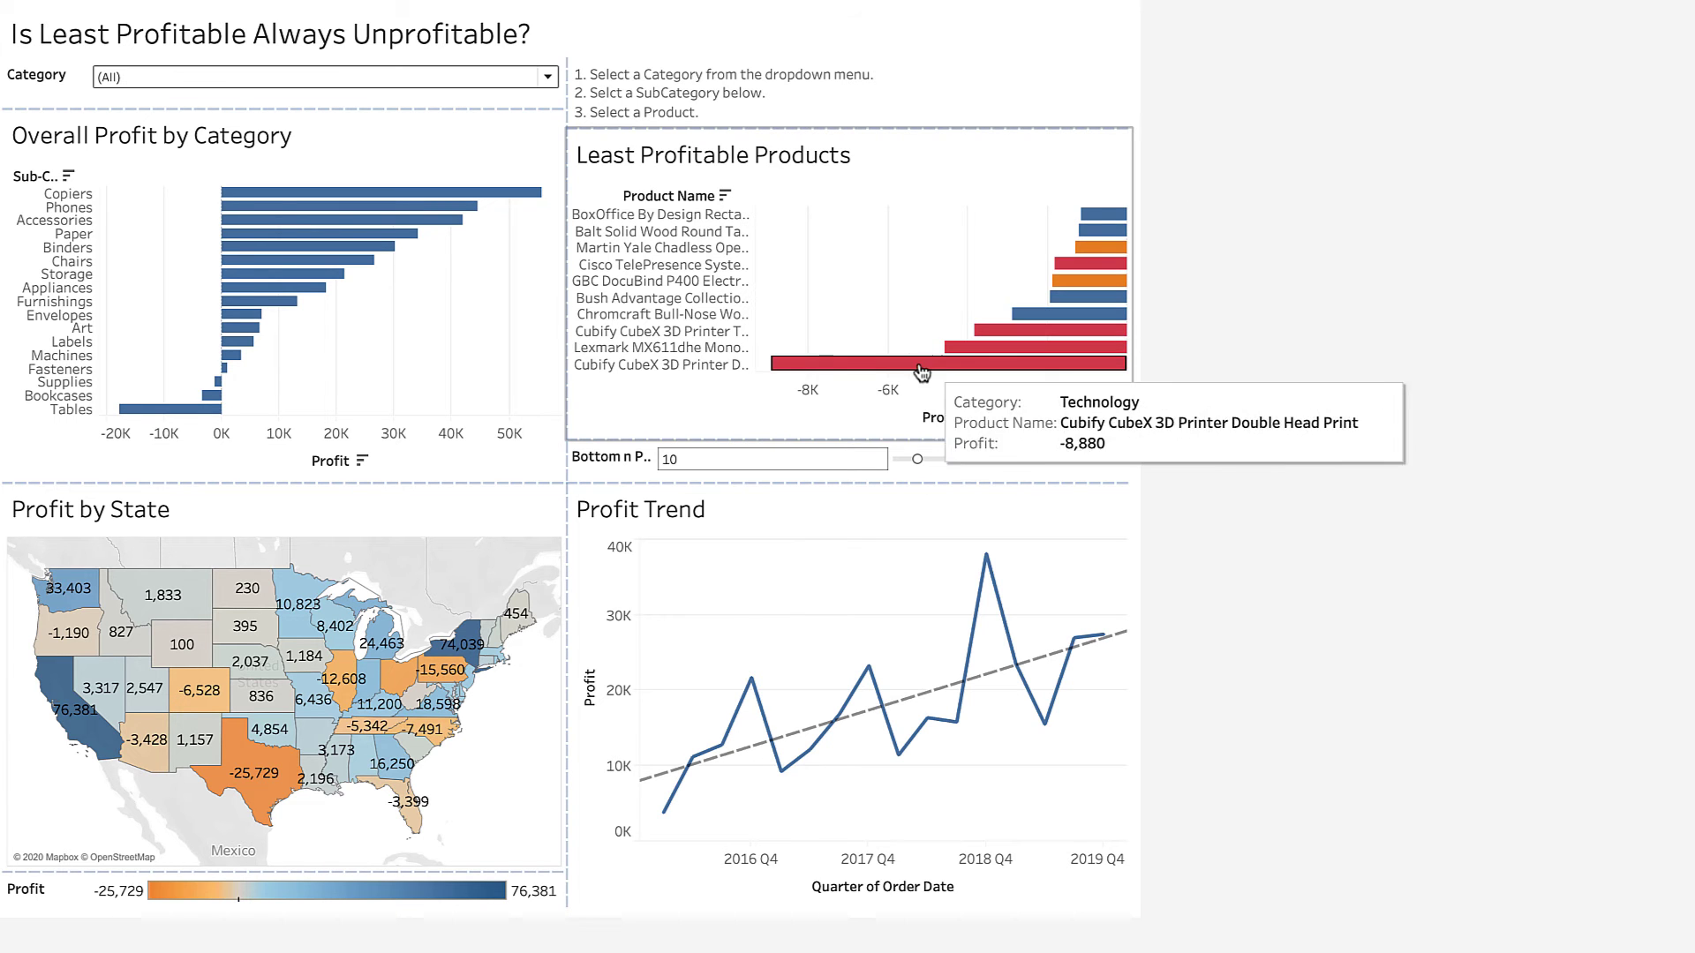
# Step: Check how selecting and deselecting the Cubify CubeX 3D Printer Double Head Print bar affects the Profit by State map and Profit Trend chart
pyautogui.moveTo(844, 372)
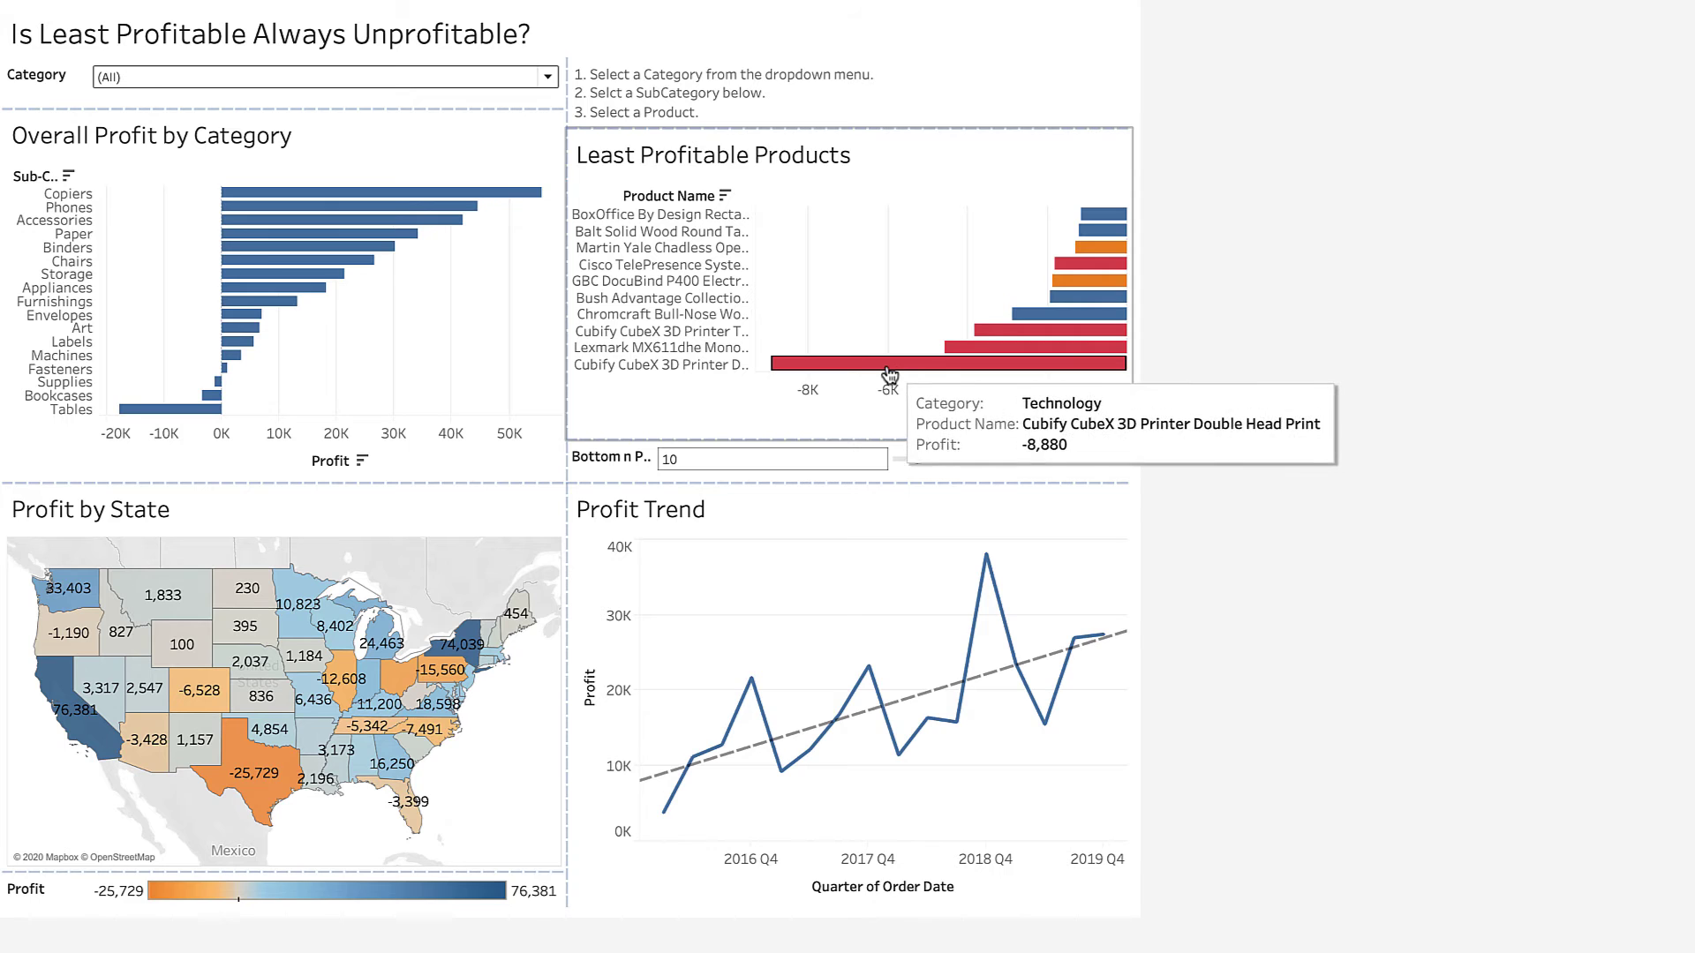
pyautogui.click(892, 374)
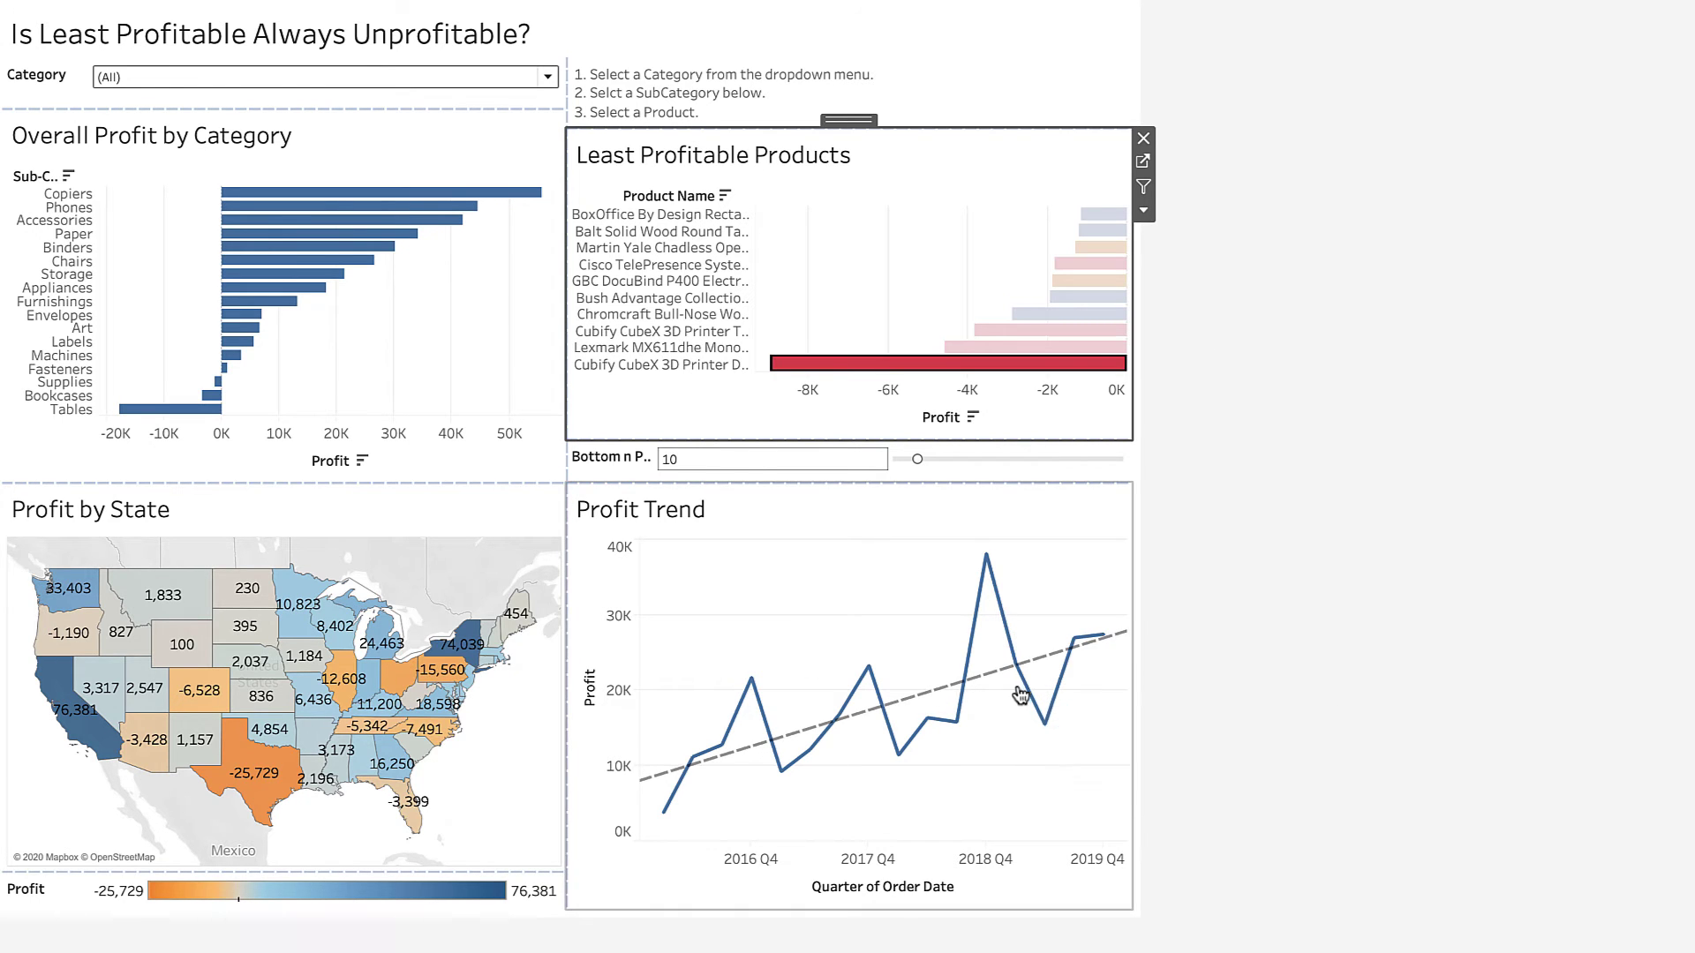
pyautogui.moveTo(958, 376)
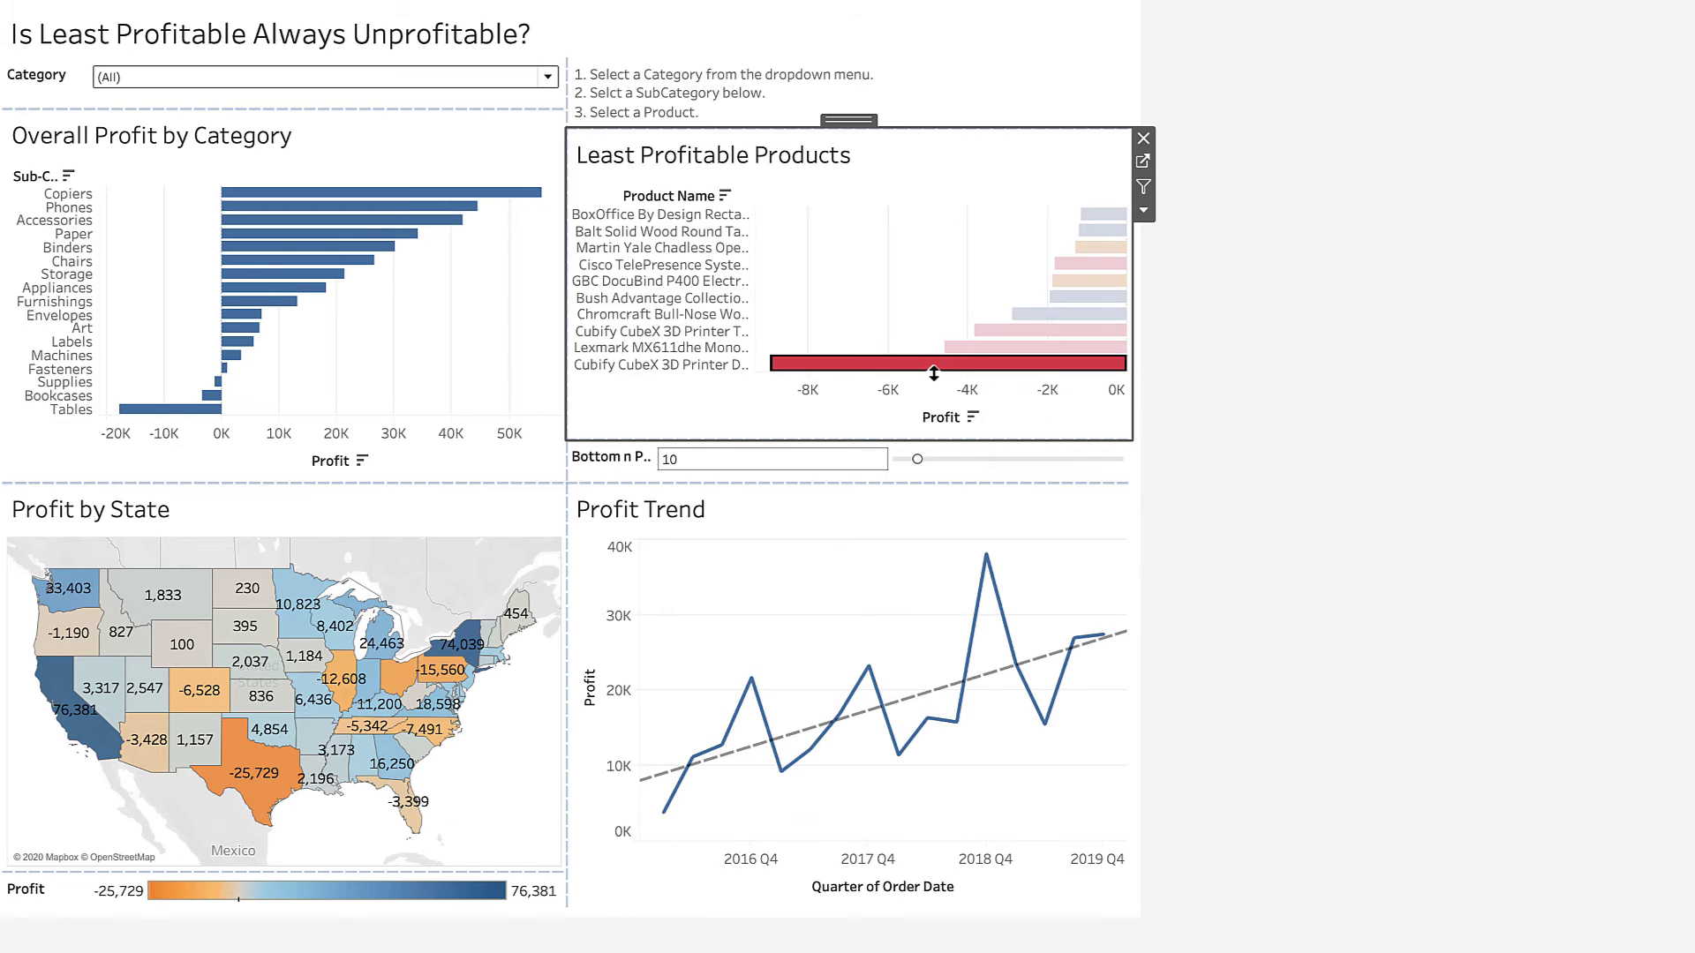
pyautogui.click(933, 371)
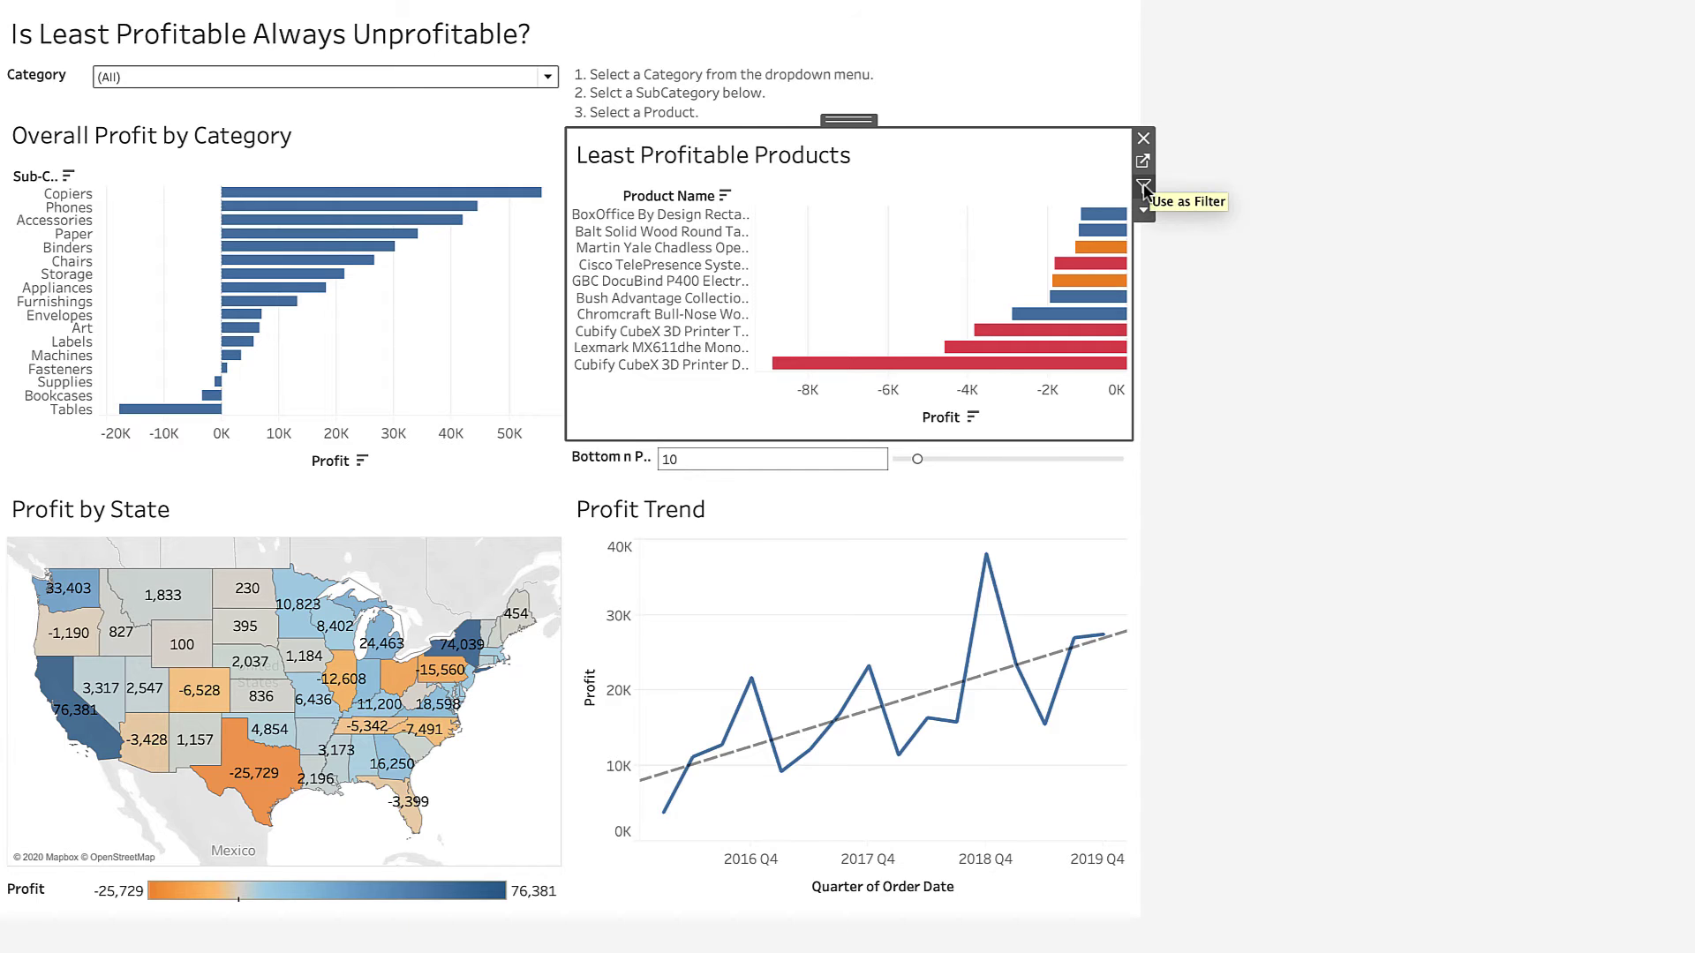
pyautogui.moveTo(353, 234)
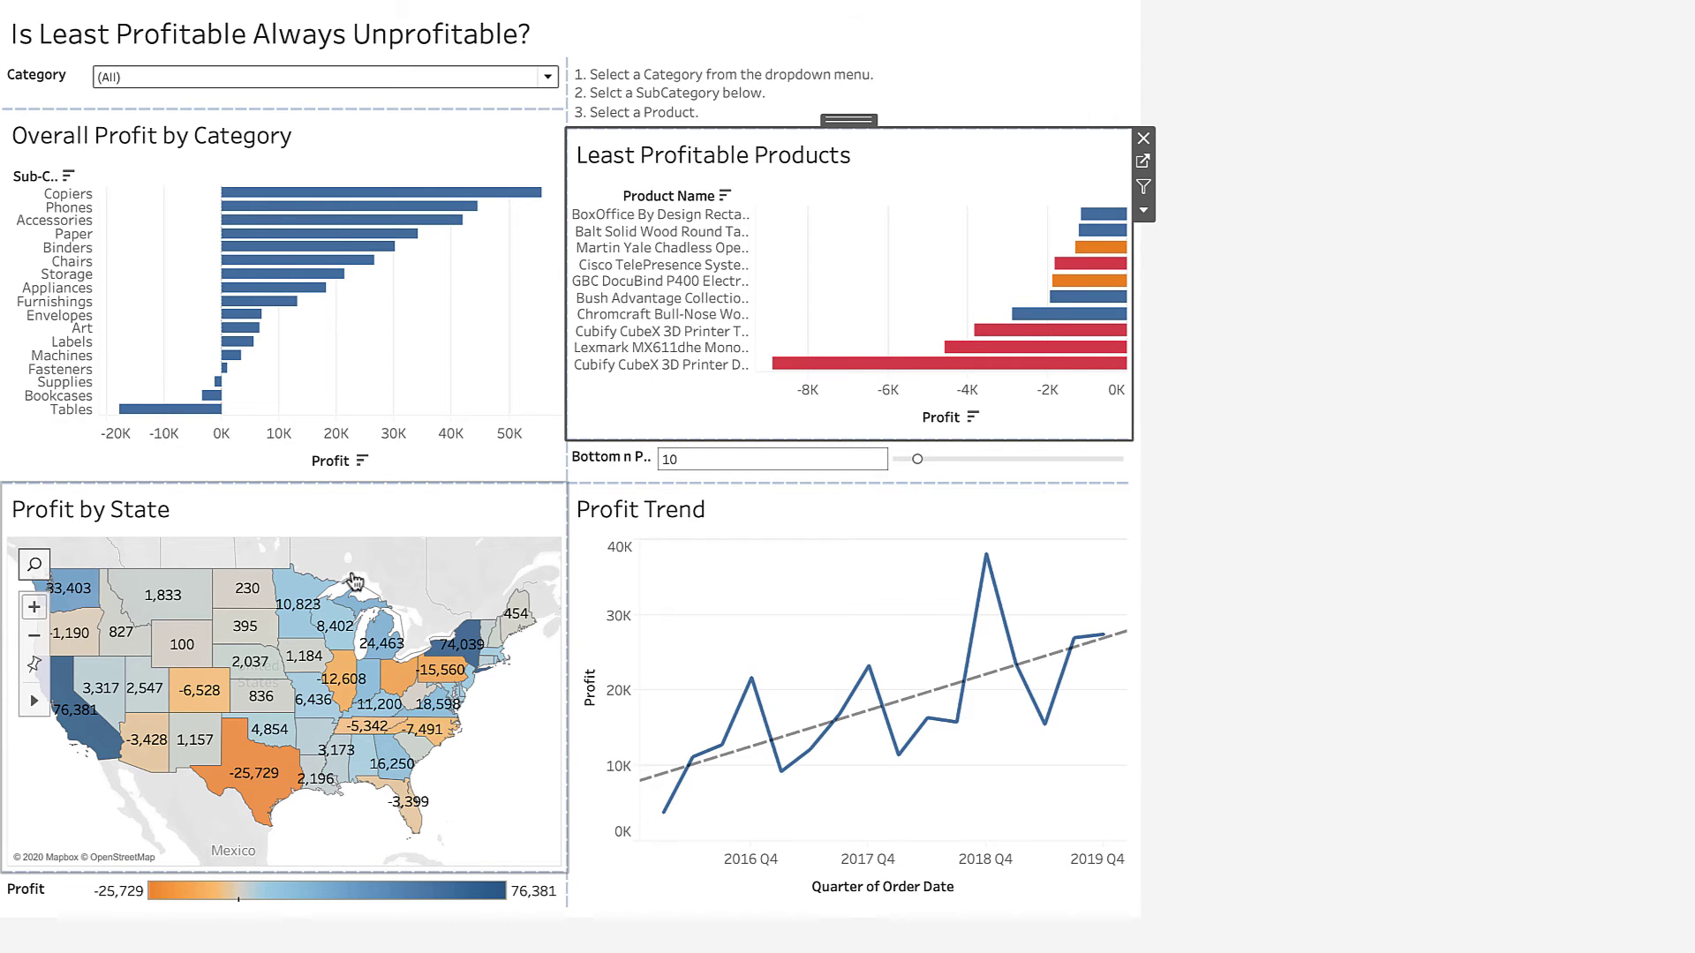
pyautogui.moveTo(323, 689)
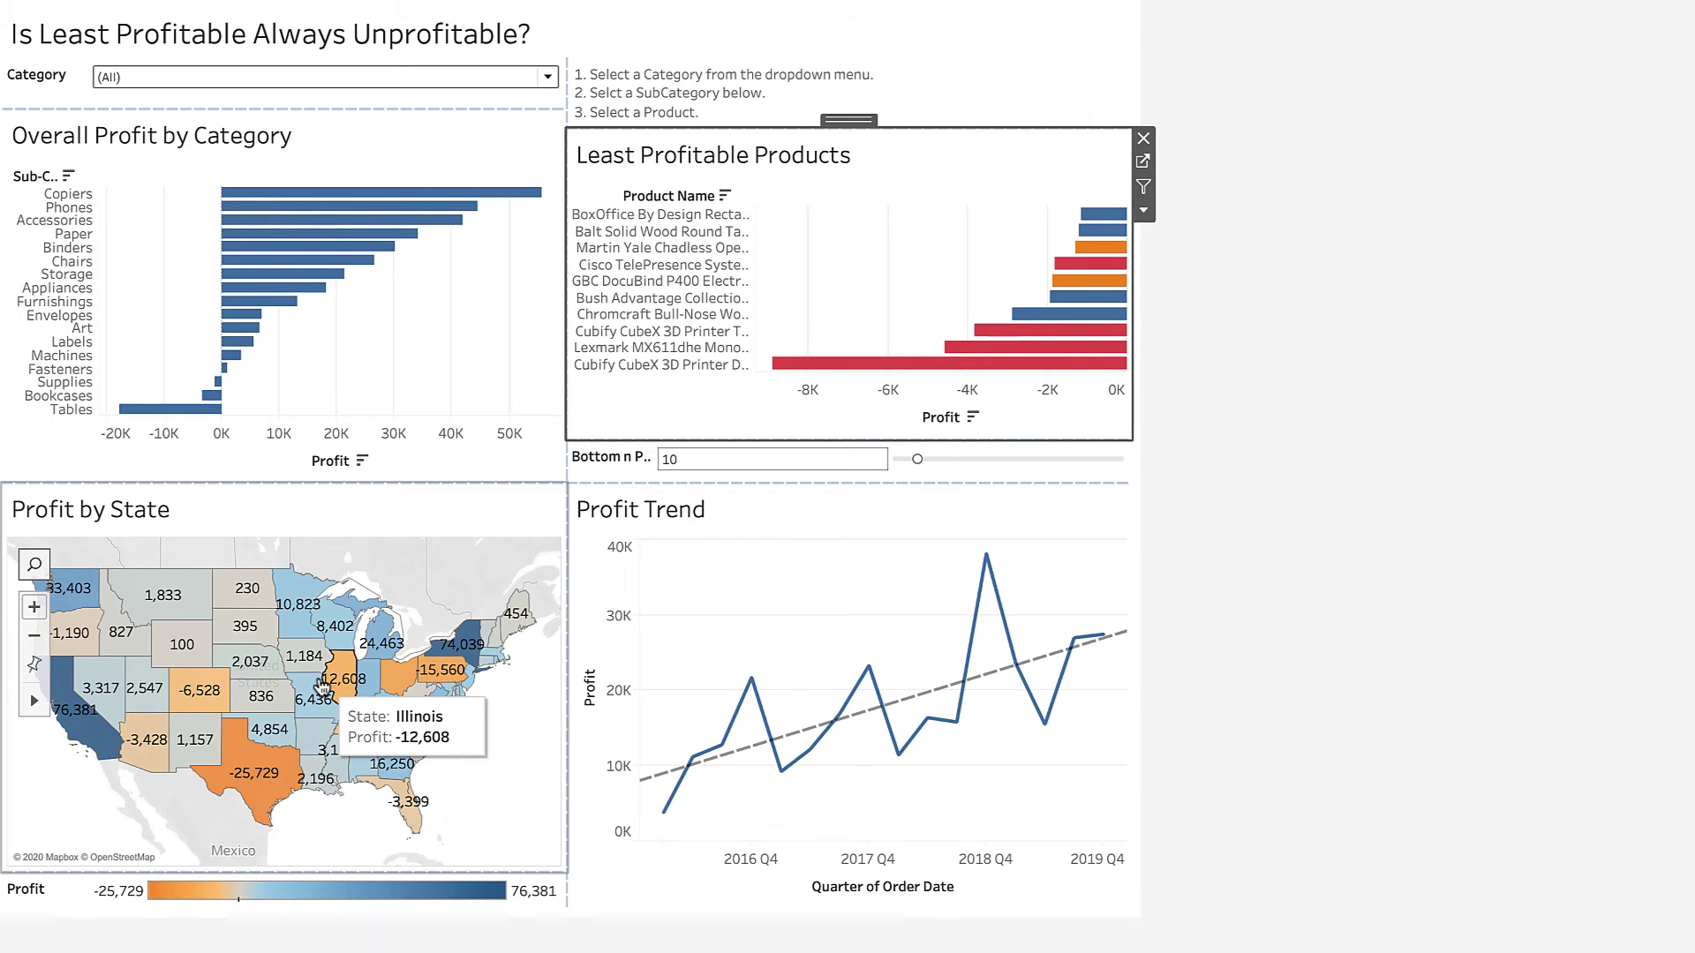
pyautogui.moveTo(1042, 697)
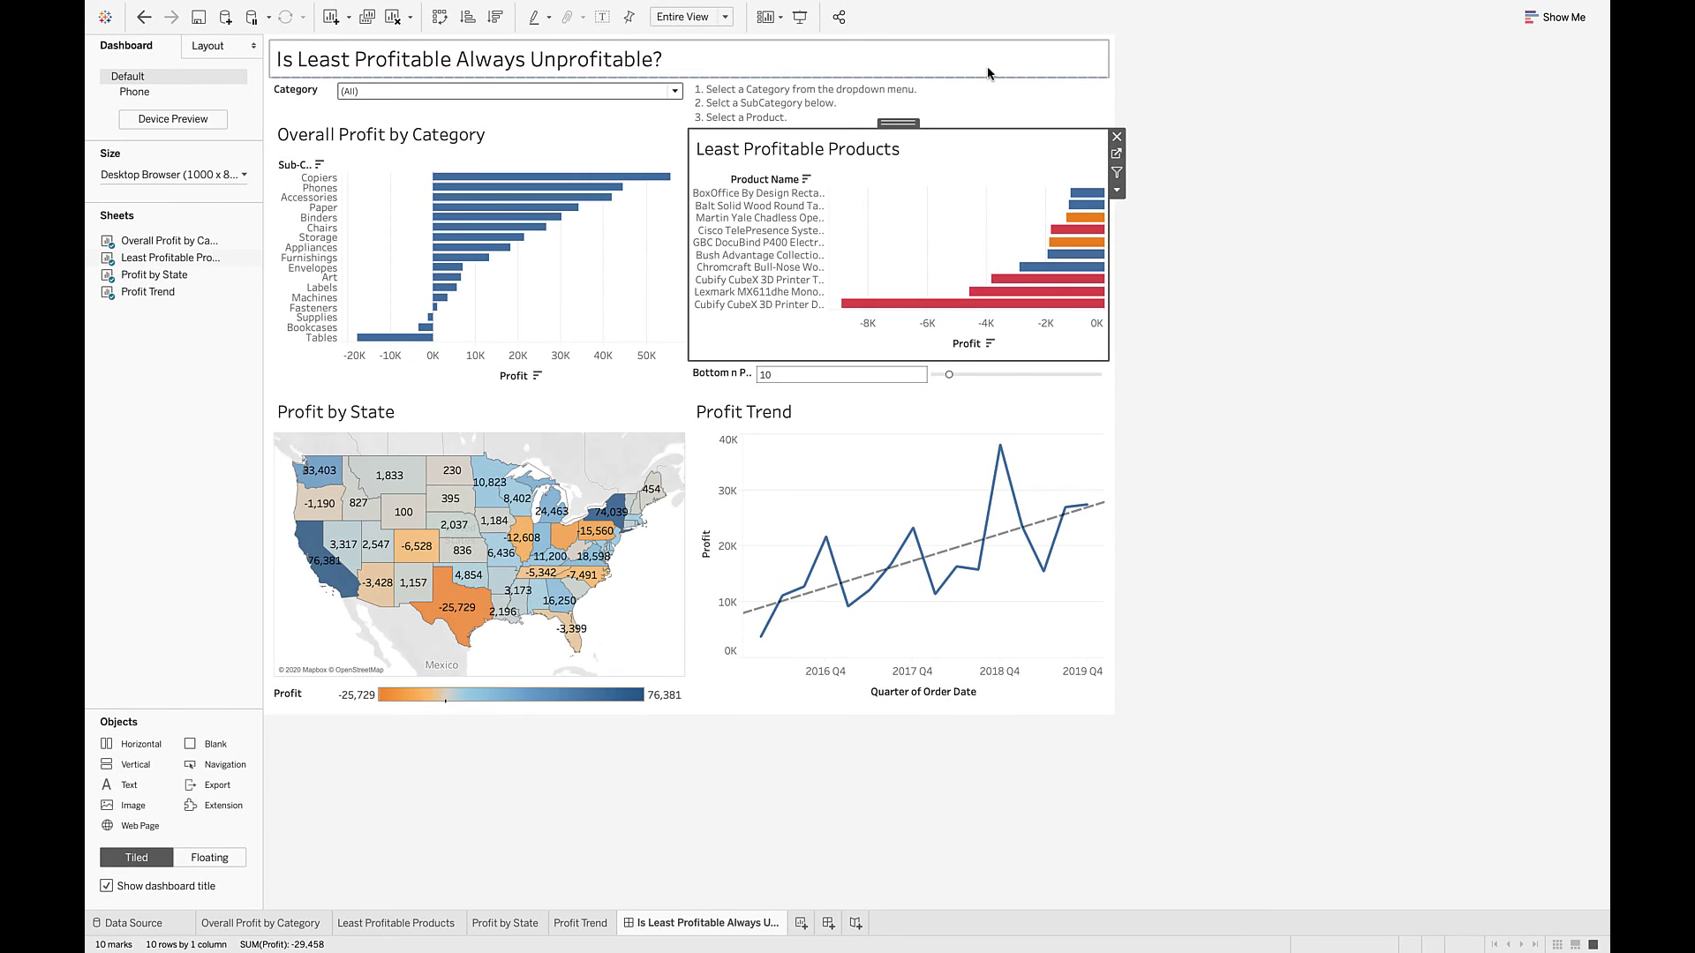
# Step: Start a new filter action among the dashboard's actions
pyautogui.click(987, 73)
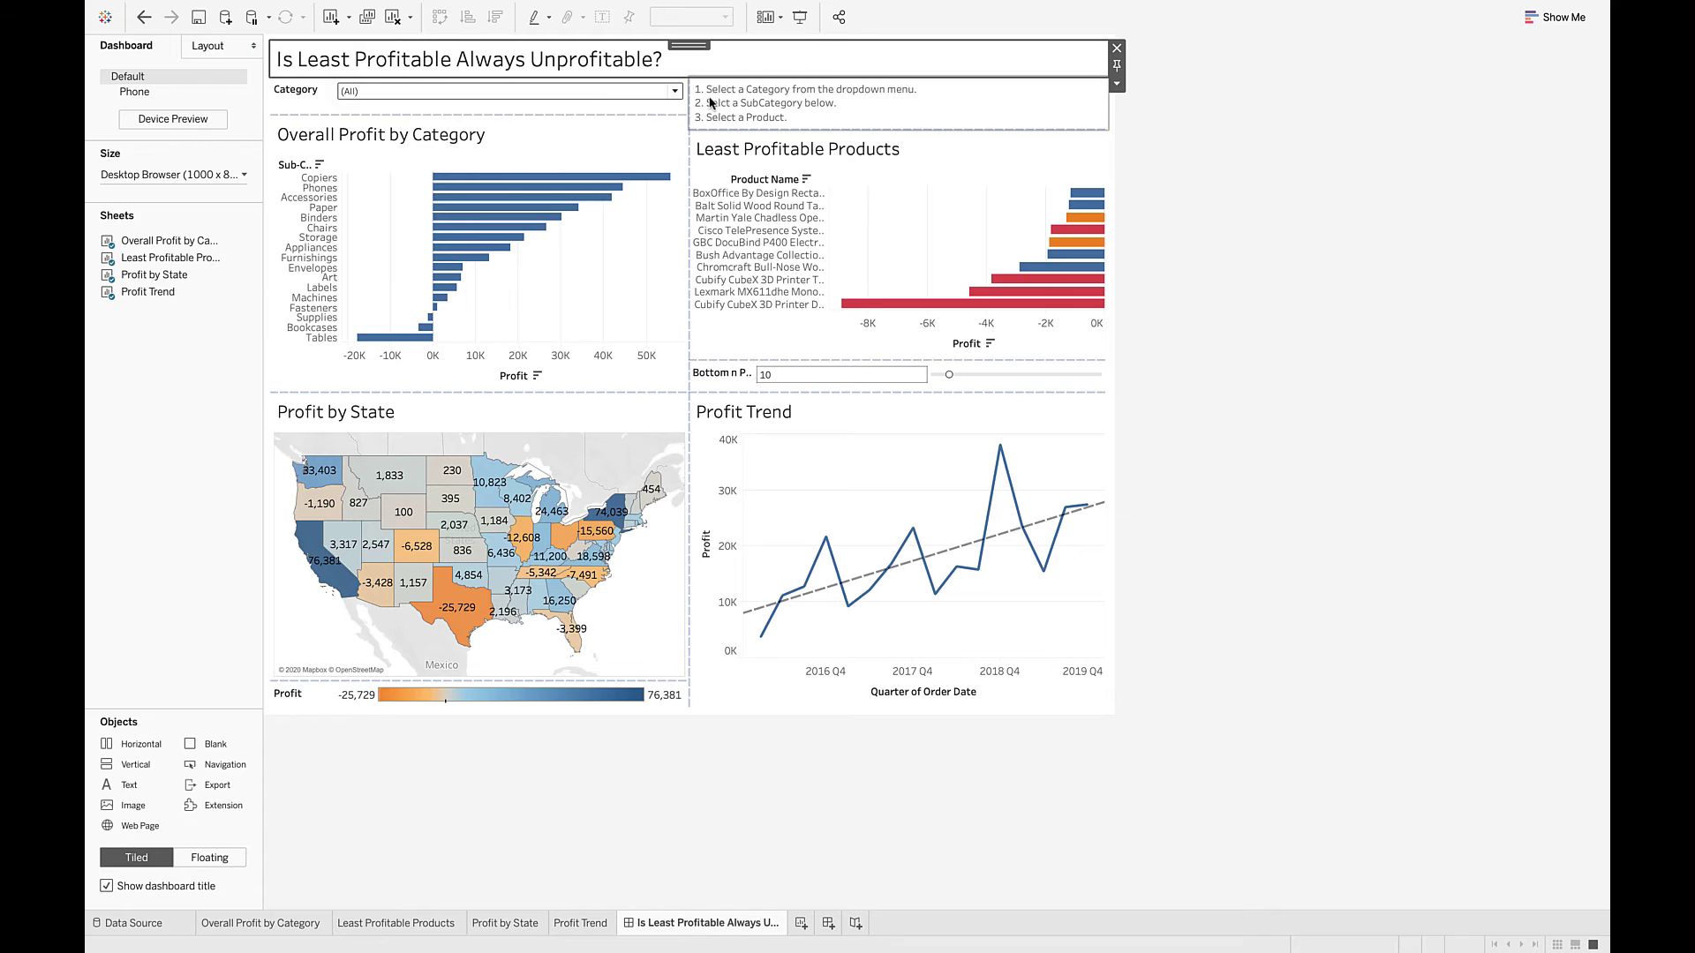
pyautogui.moveTo(518, 4)
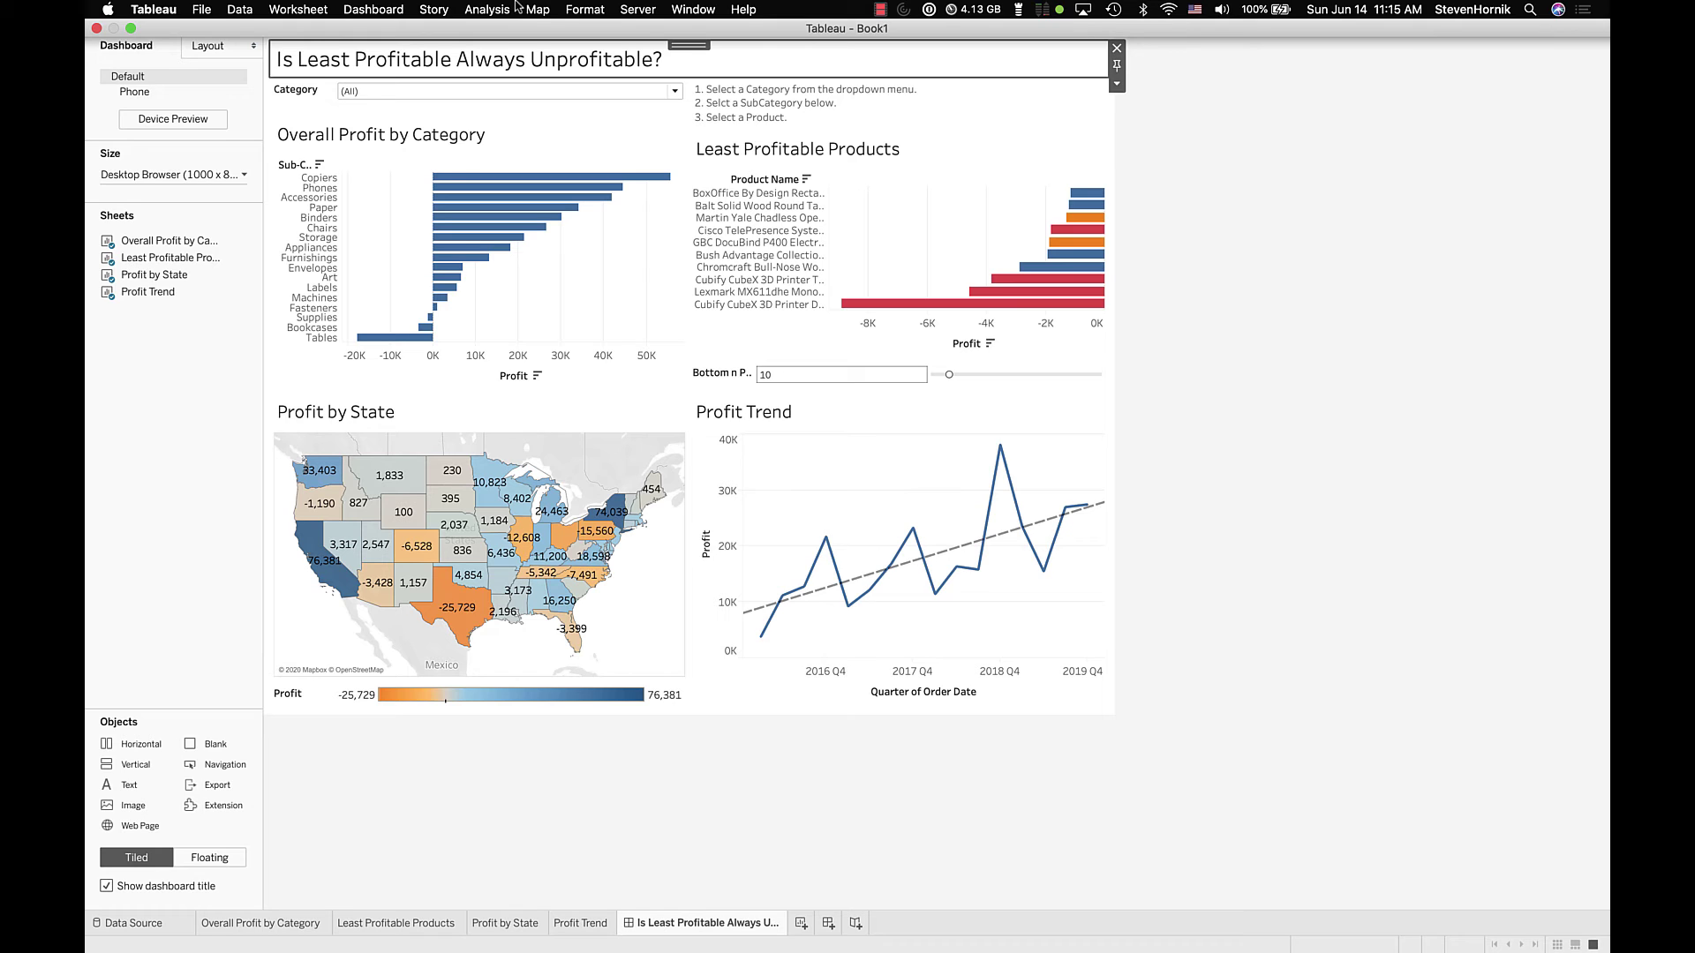
pyautogui.click(369, 11)
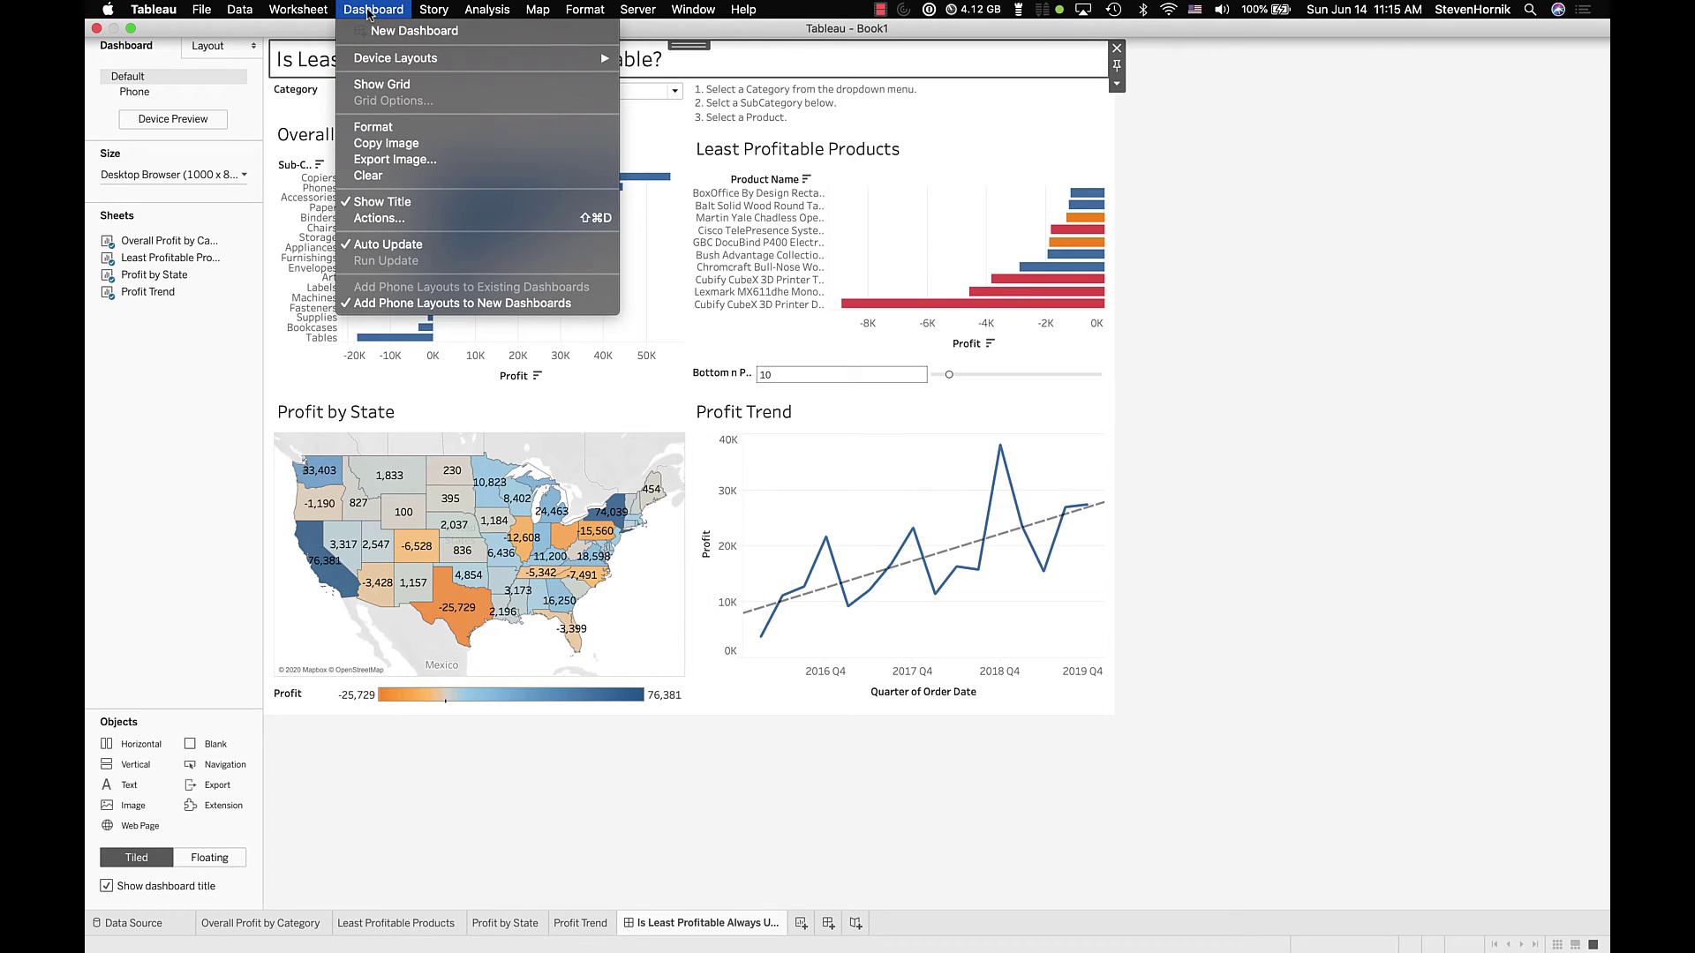
pyautogui.click(384, 219)
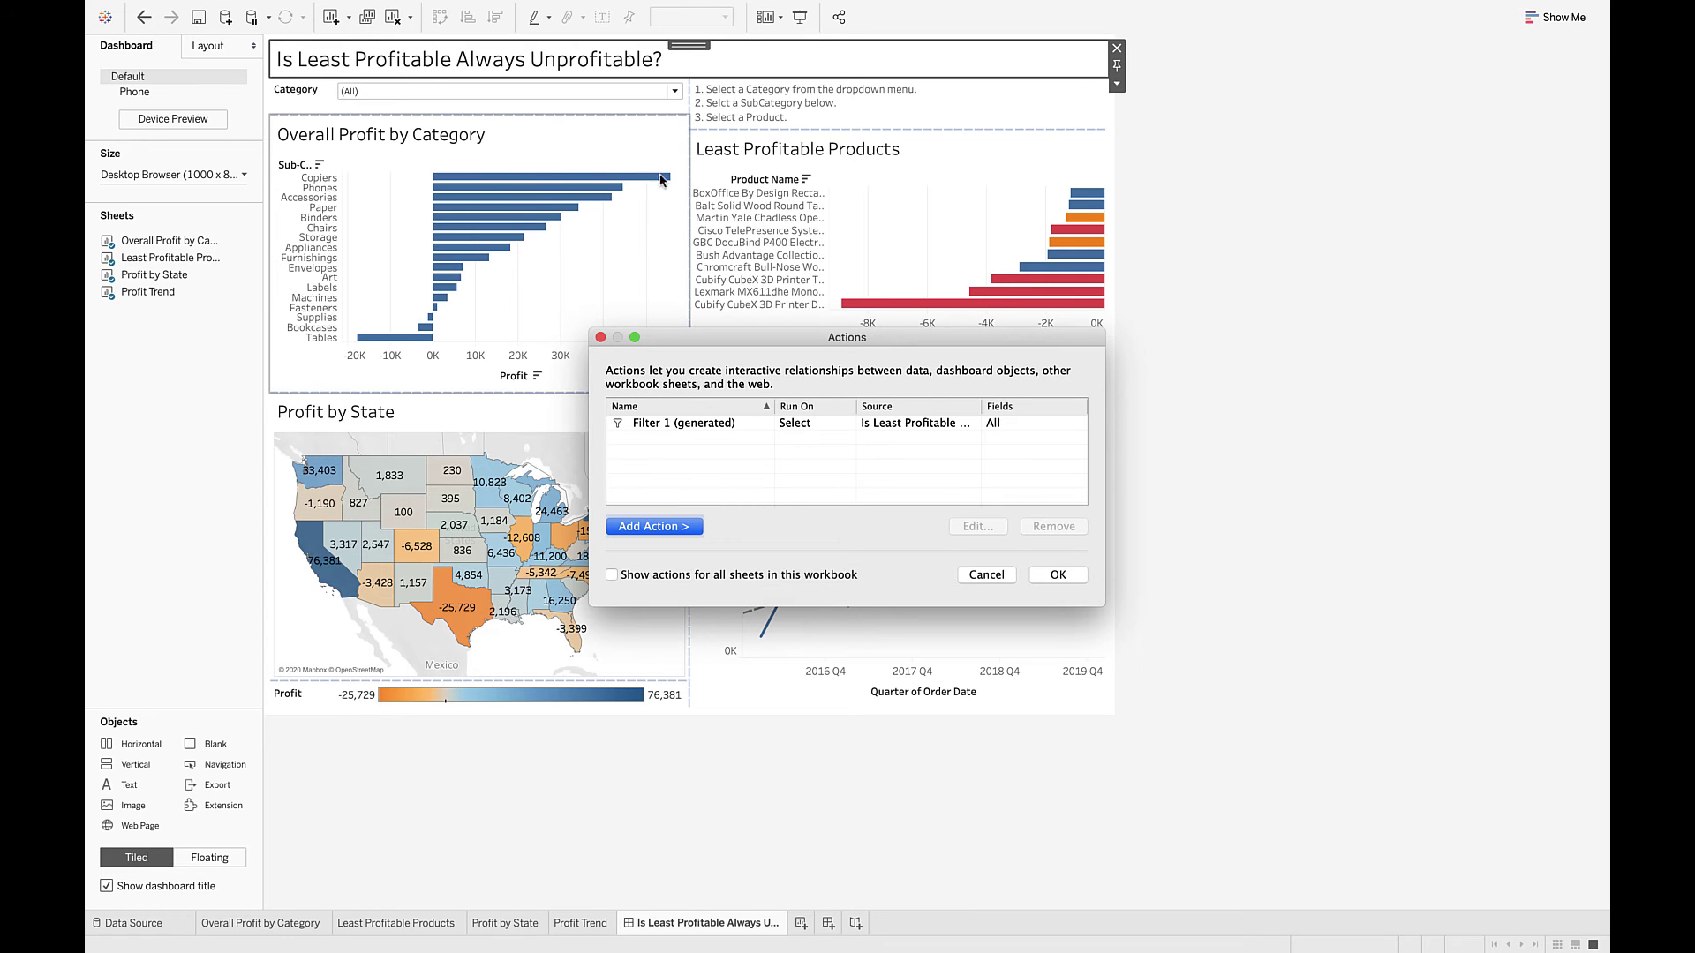
pyautogui.click(667, 528)
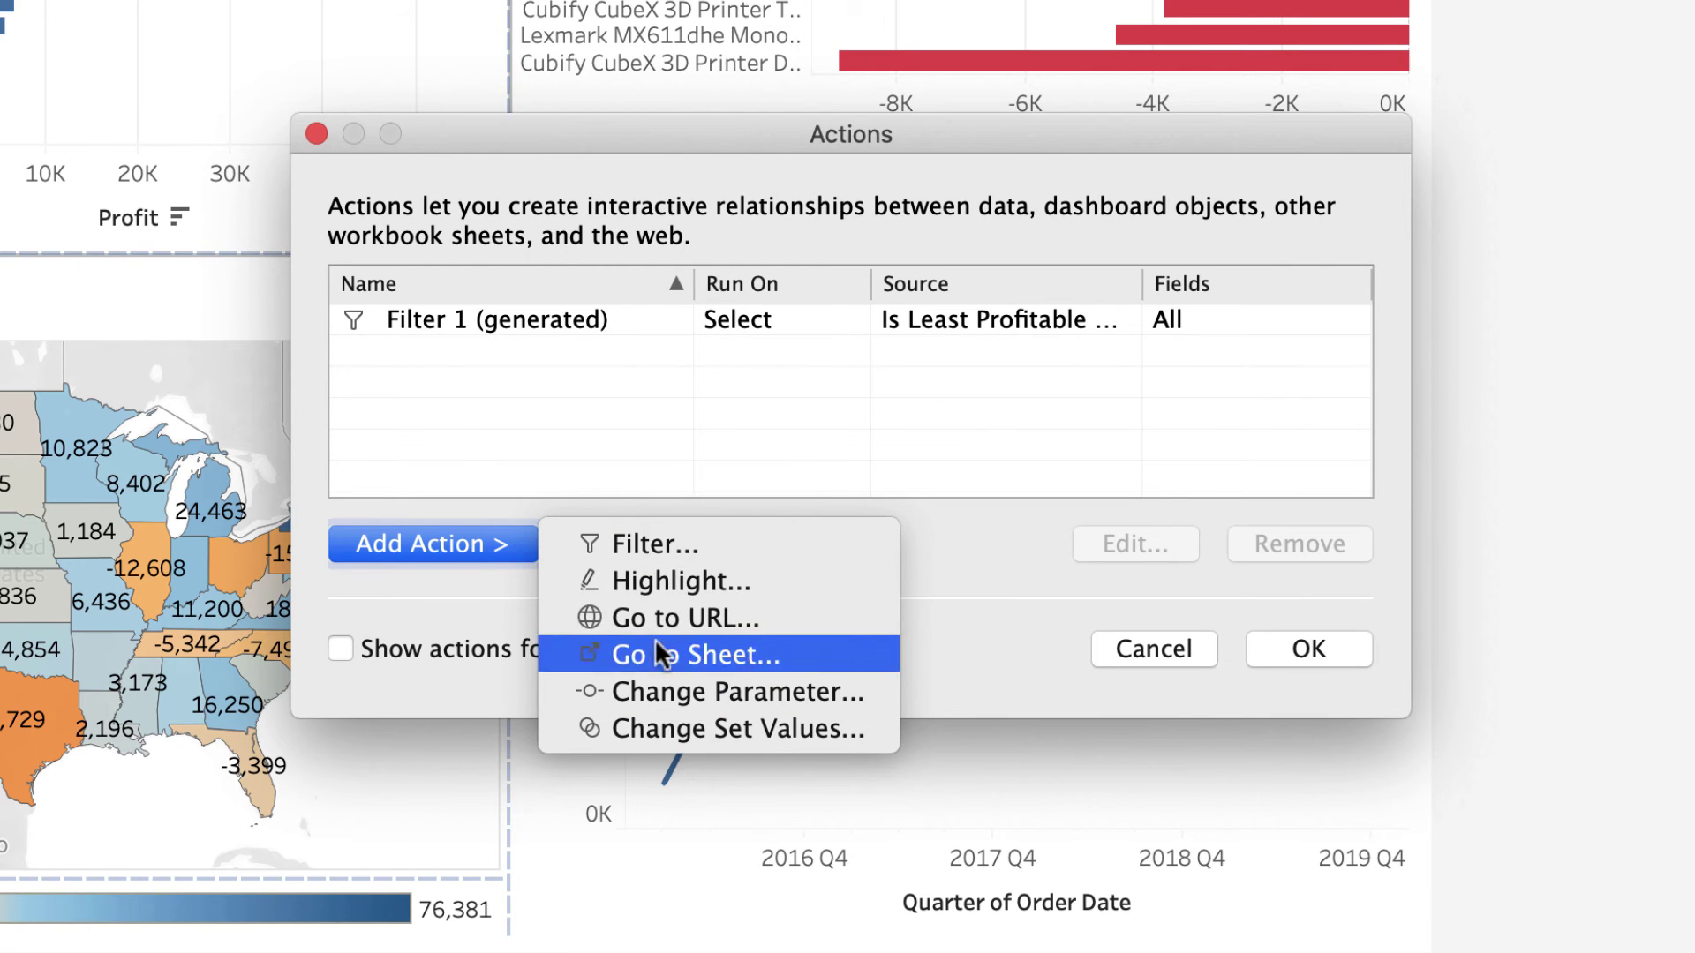
pyautogui.click(644, 548)
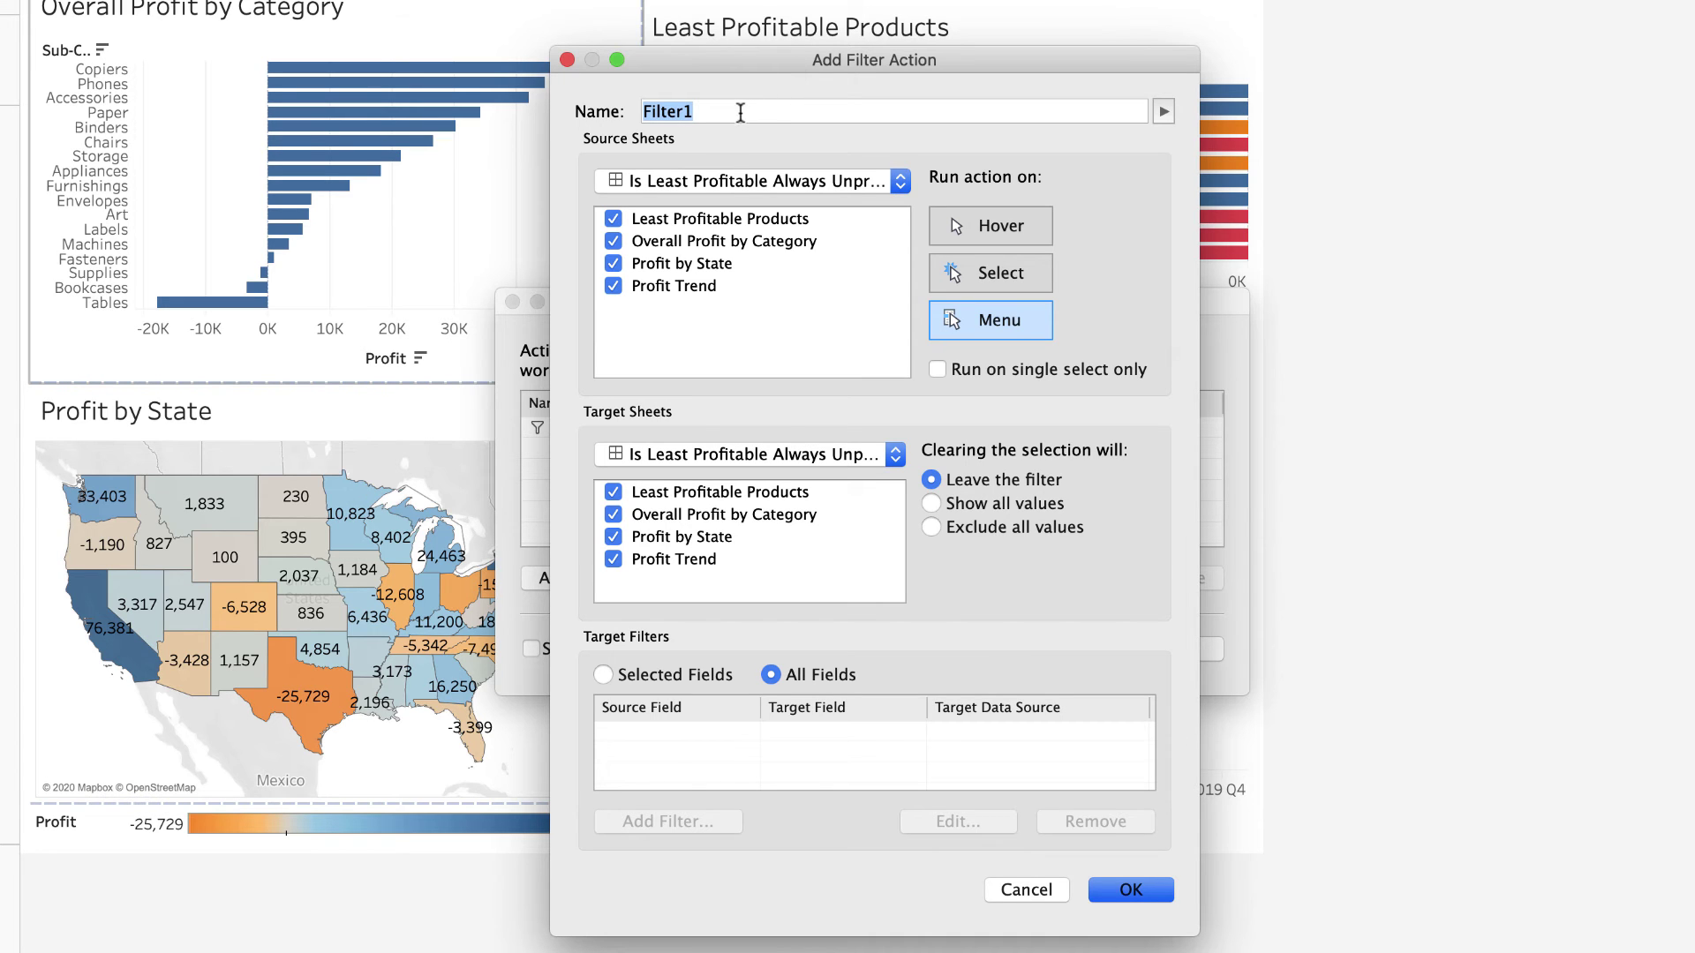
# Step: Name the new filter action "Filter by Product"
pyautogui.write('Filer')
pyautogui.press('BackSpace')
pyautogui.write('ter by profit')
pyautogui.press('BackSpace')
pyautogui.press('BackSpace')
pyautogui.press('BackSpace')
pyautogui.press('BackSpace')
pyautogui.press('BackSpace')
pyautogui.press('BackSpace')
pyautogui.write('Product')
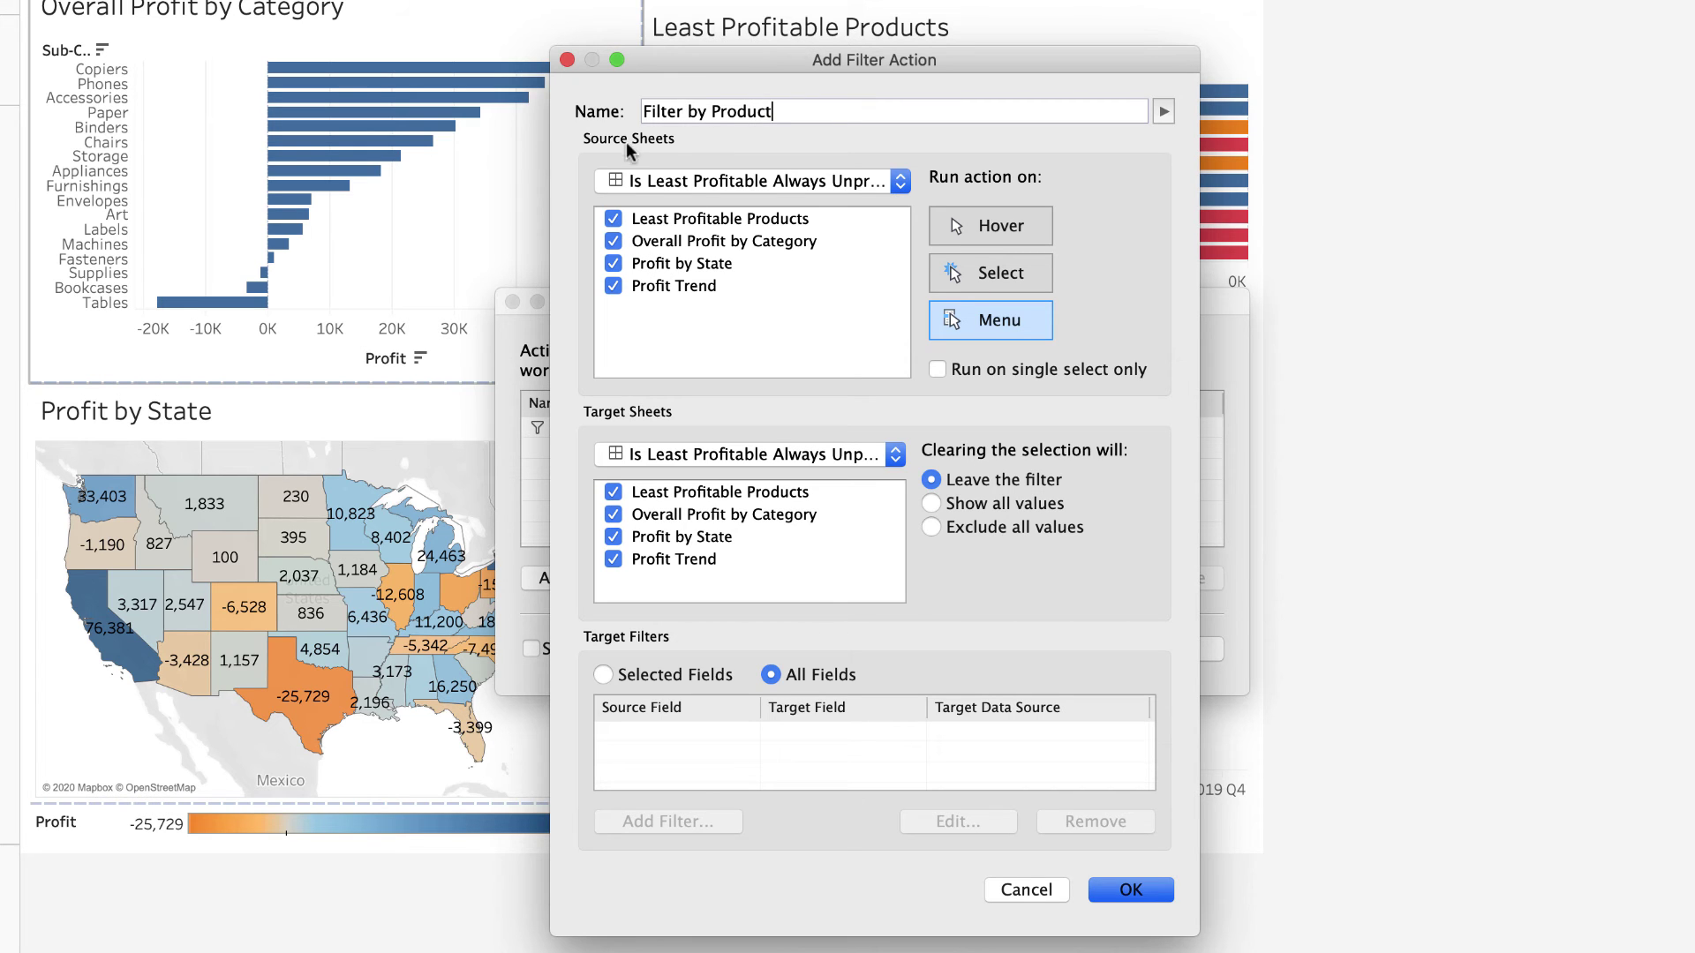
# Step: Keep only Least Profitable Products as the action's source sheet, and only Profit by State and Profit Trend as its target sheets
pyautogui.click(614, 241)
pyautogui.click(614, 264)
pyautogui.click(613, 287)
pyautogui.click(613, 492)
pyautogui.click(616, 515)
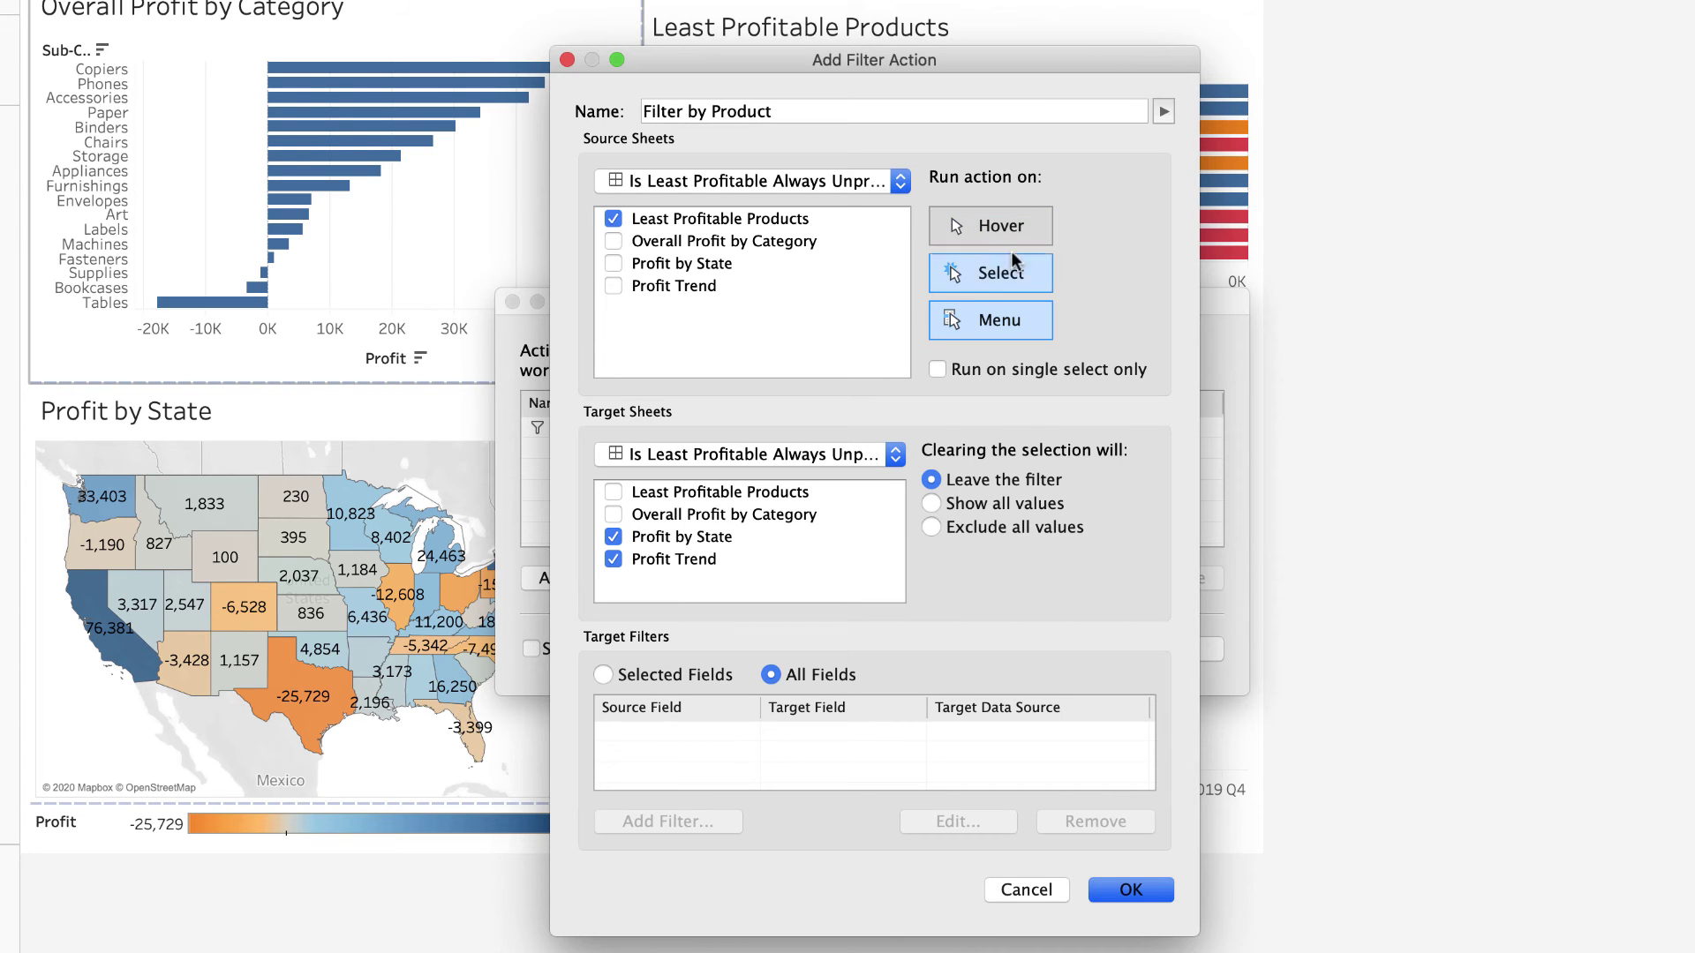
# Step: Run the filter action on Select, show all values when the selection is cleared, and save the dashboard actions
pyautogui.click(987, 278)
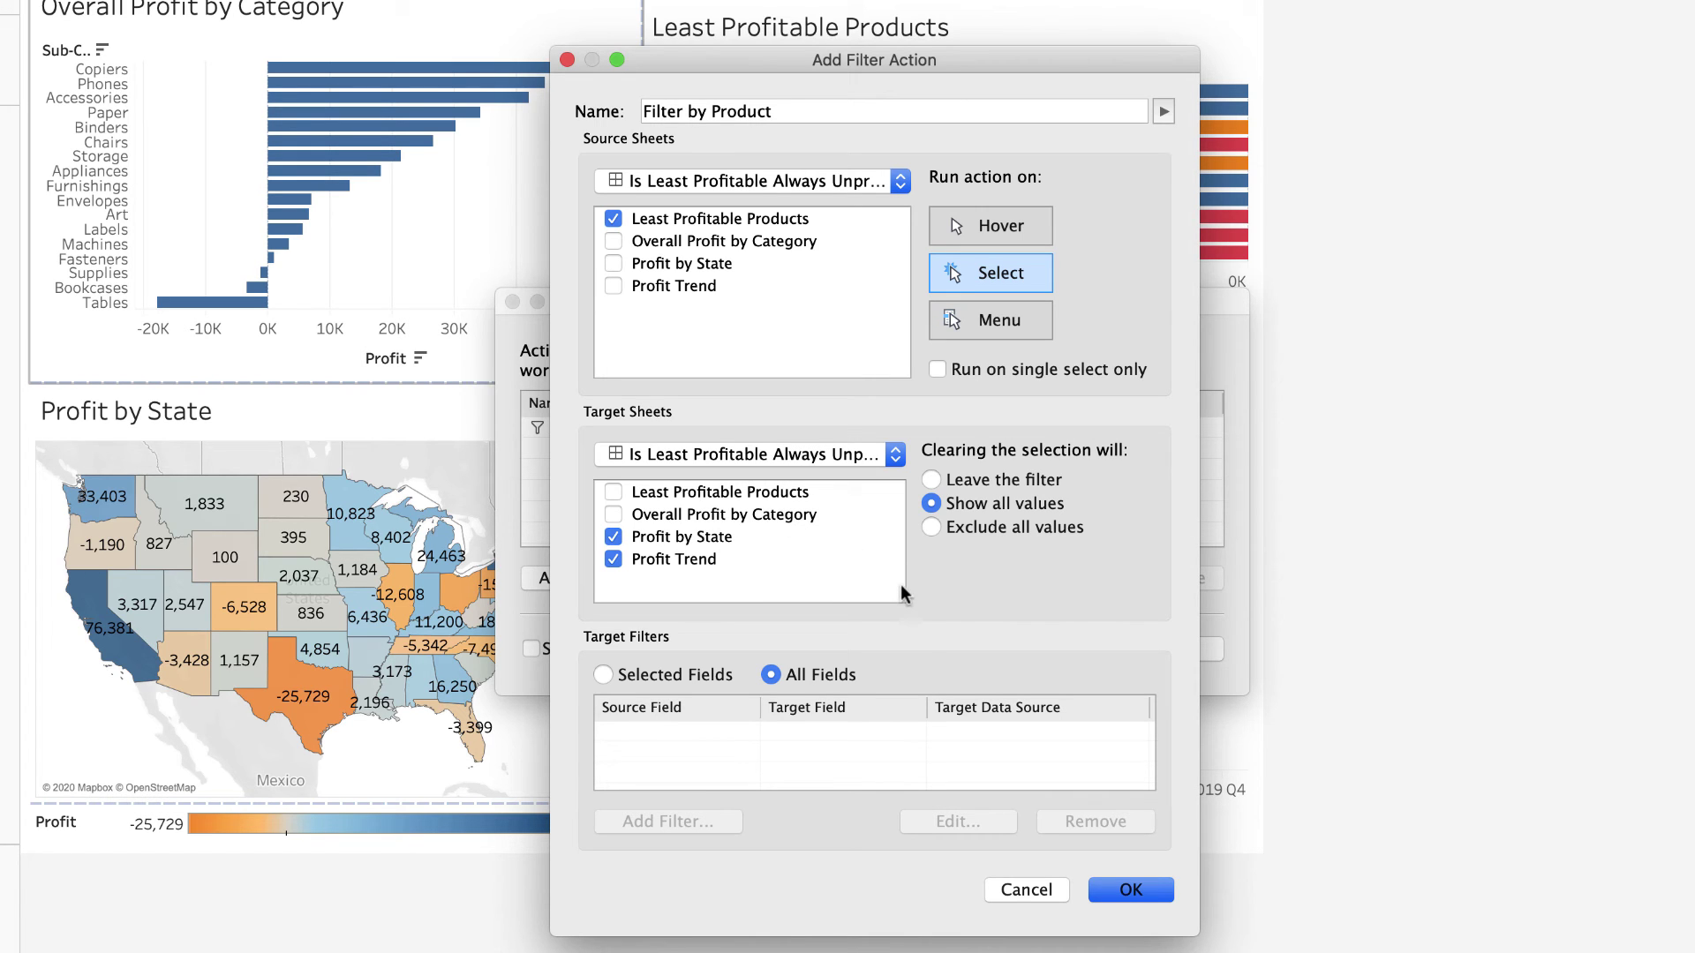
pyautogui.click(1131, 892)
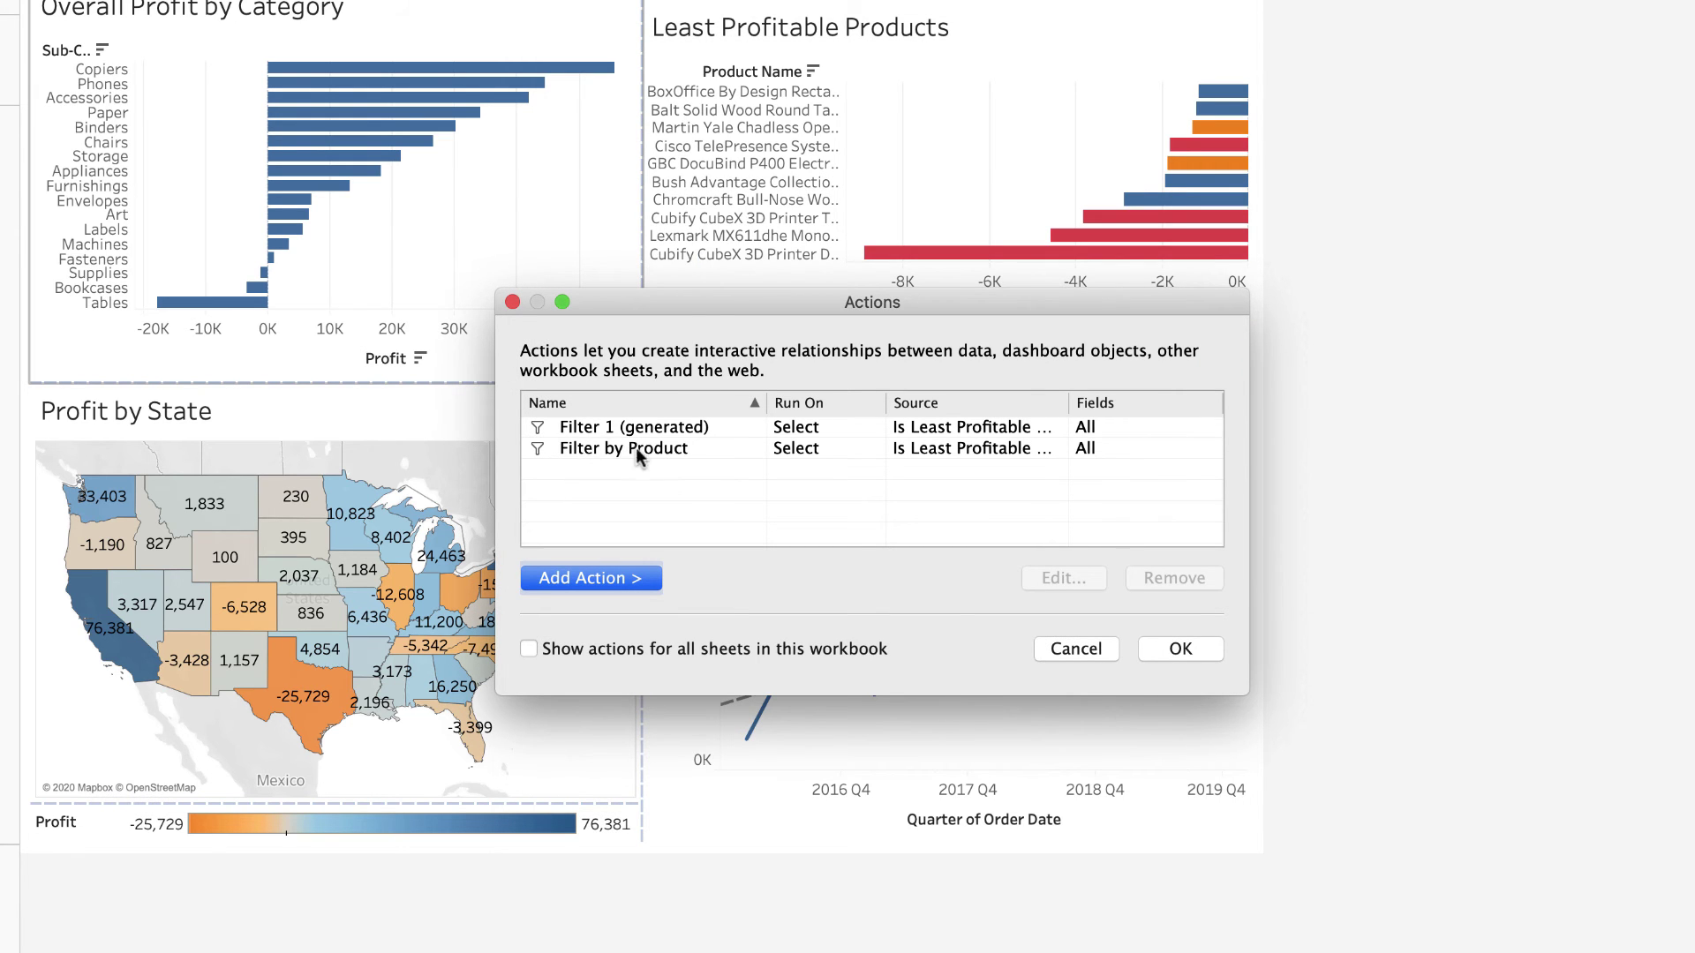
pyautogui.click(1181, 651)
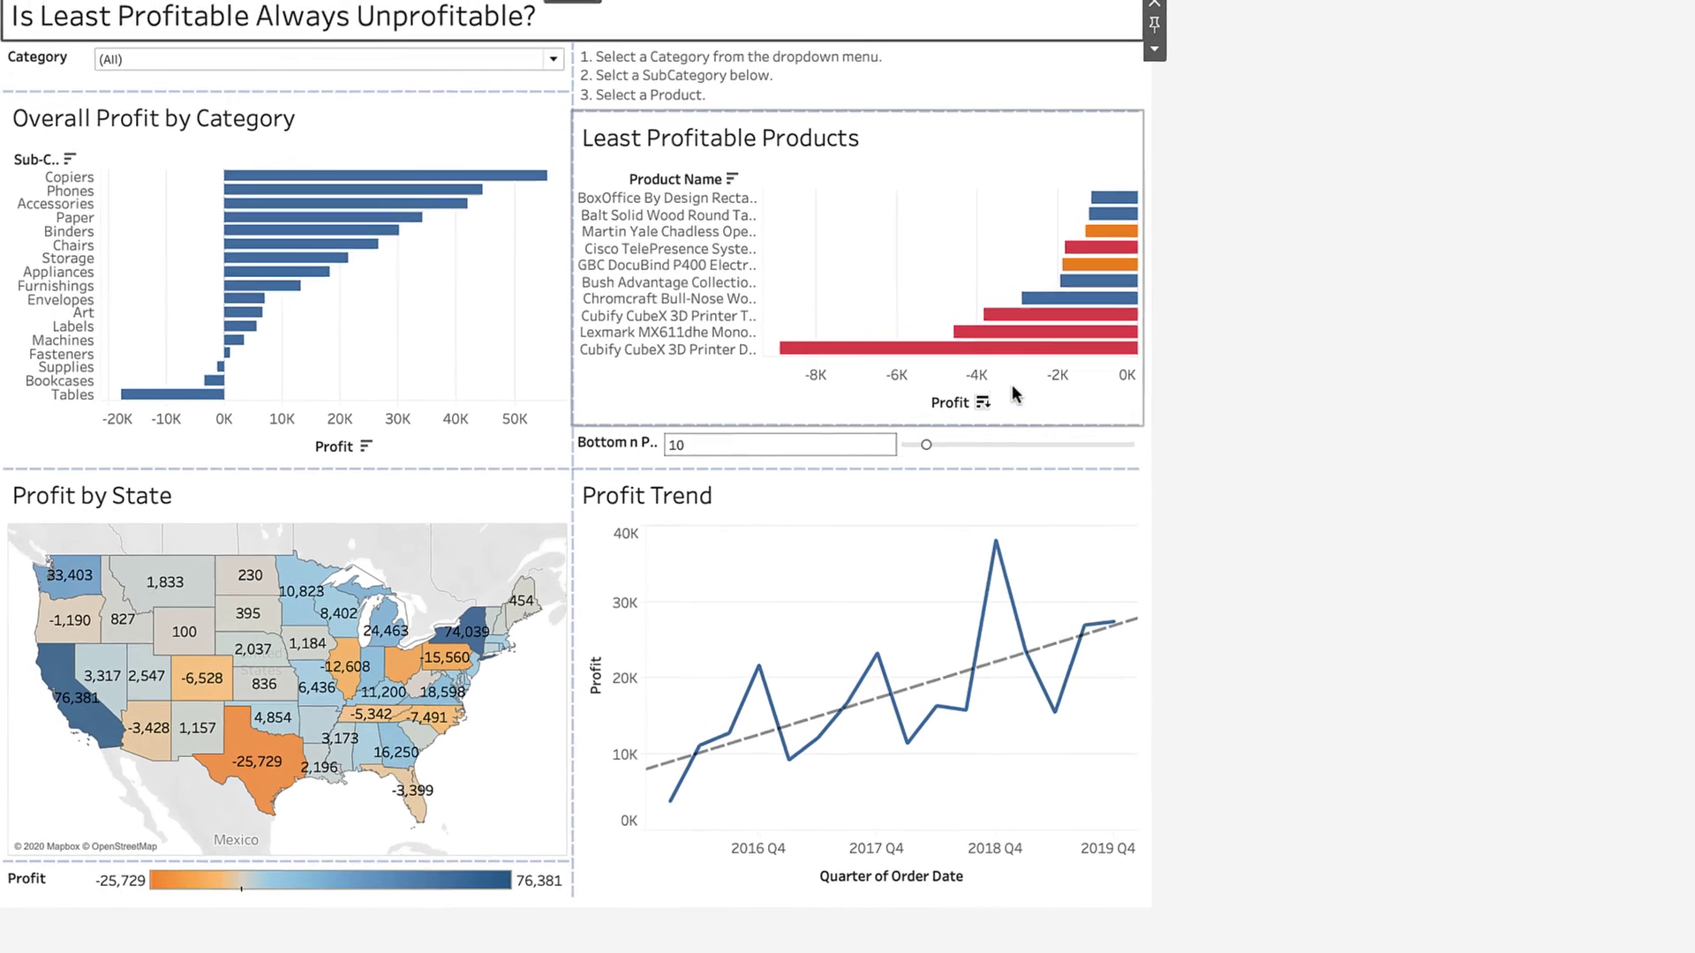
# Step: Test the product filter by selecting the Cubify CubeX 3D Printer Double Head Print bar in Least Profitable Products and deselecting it
pyautogui.moveTo(1114, 349)
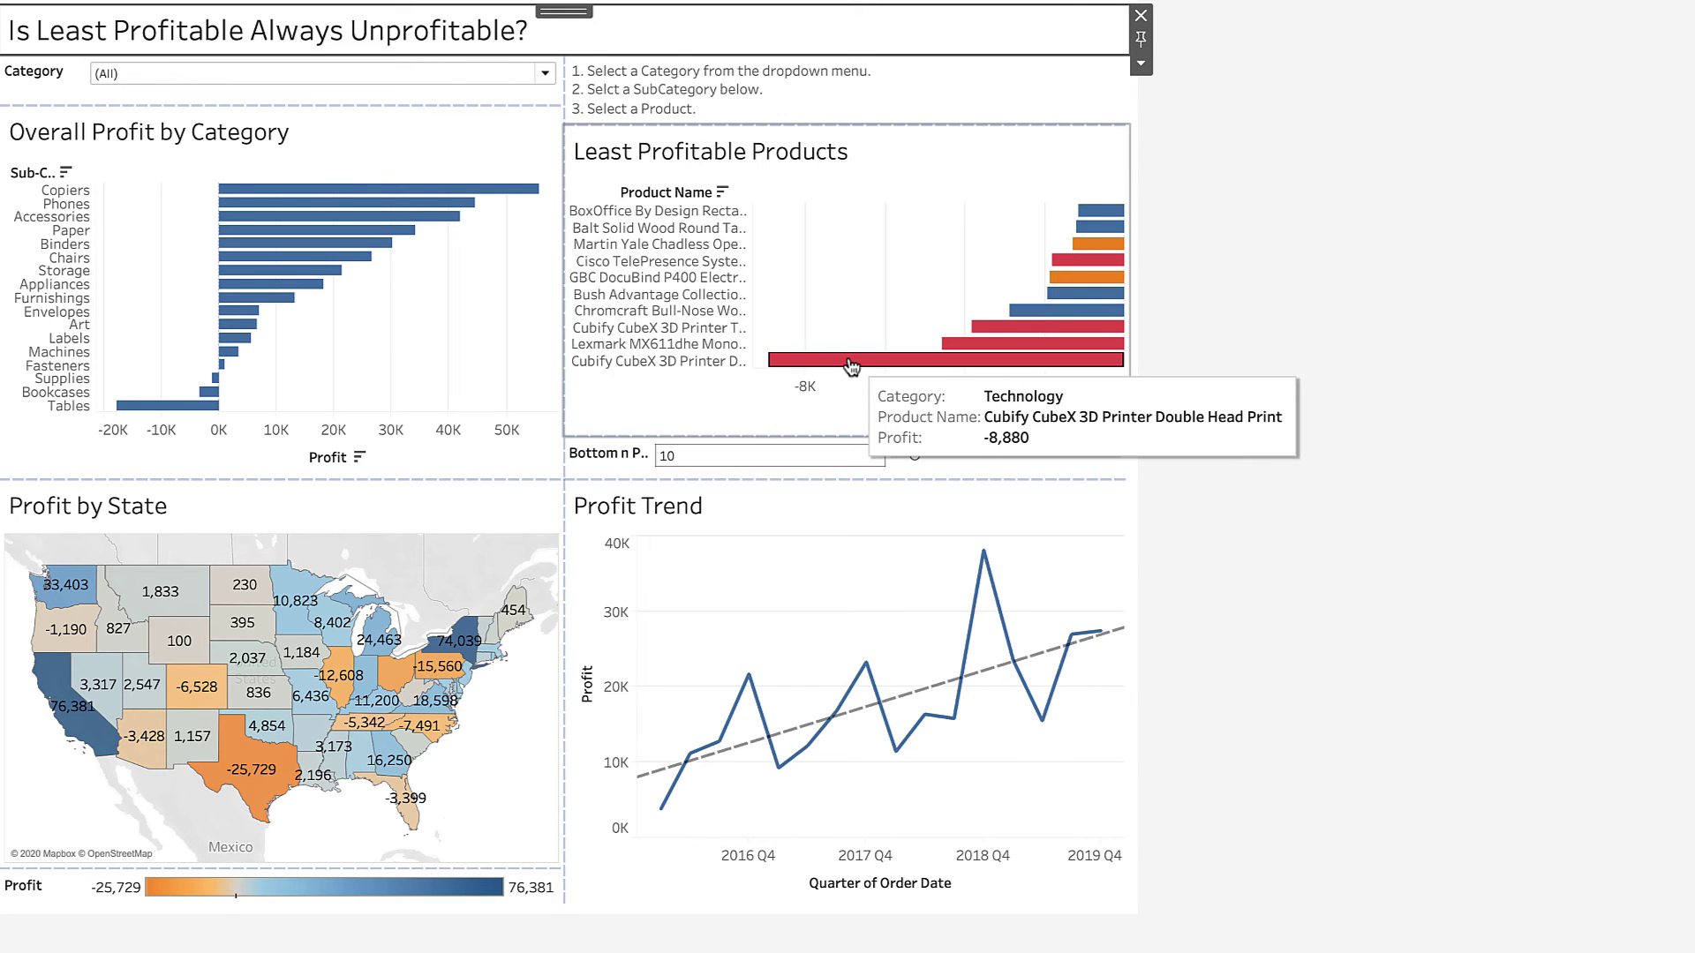
pyautogui.moveTo(438, 639)
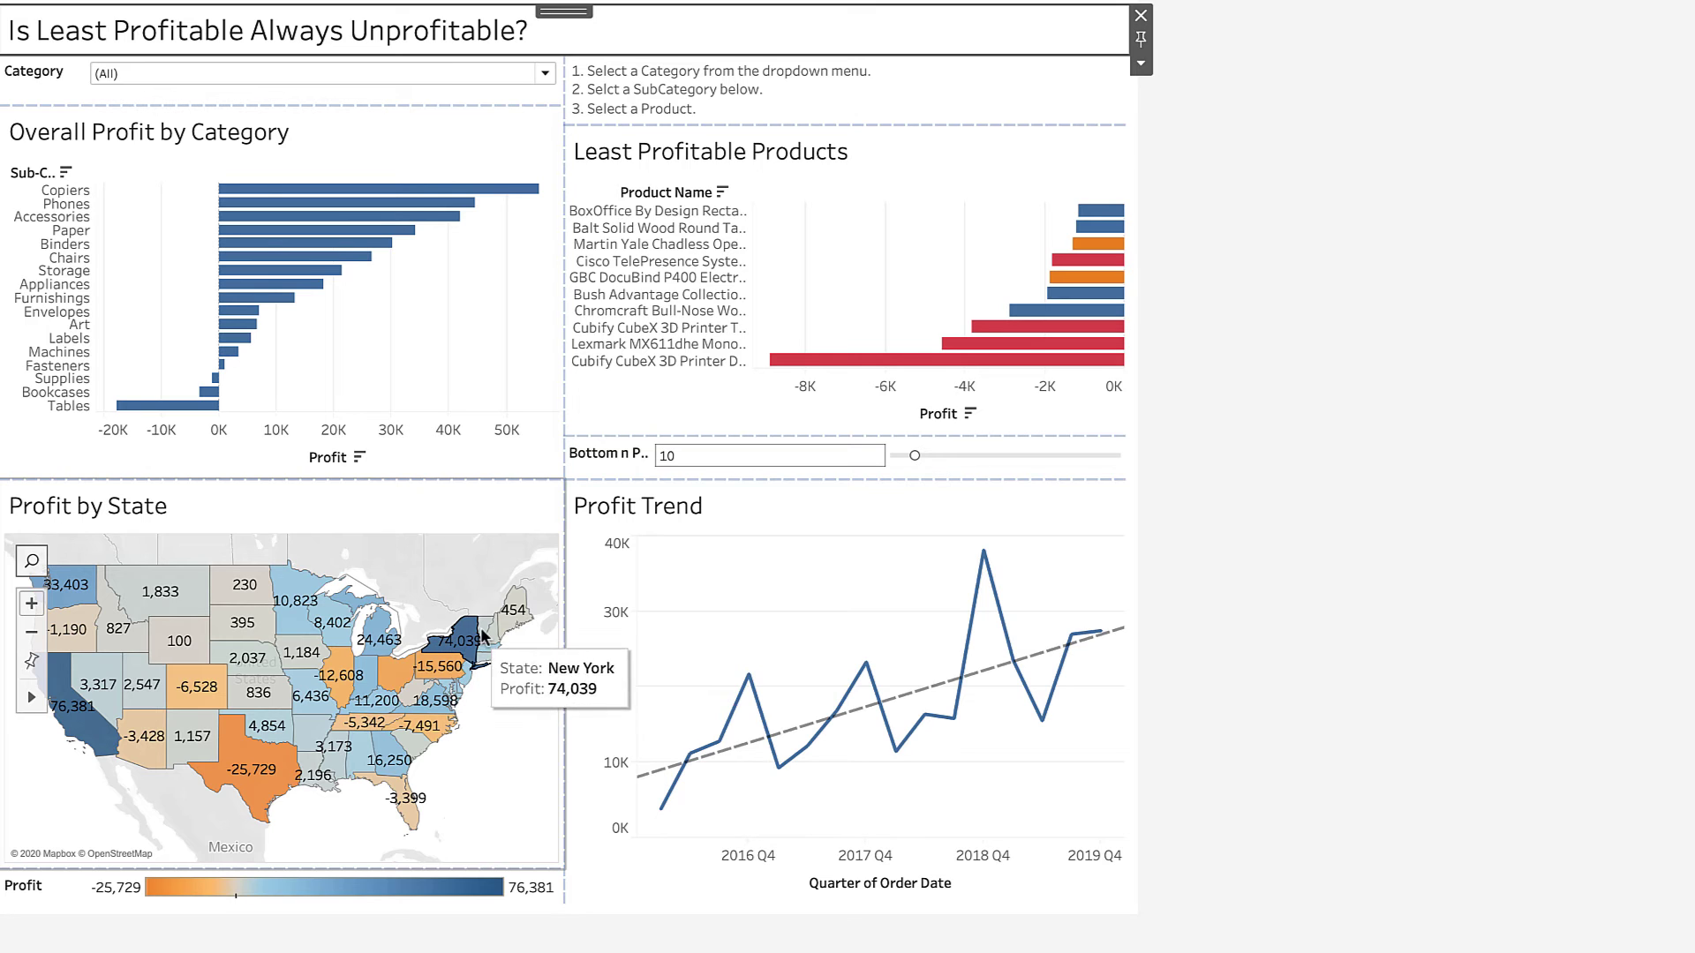
pyautogui.click(893, 362)
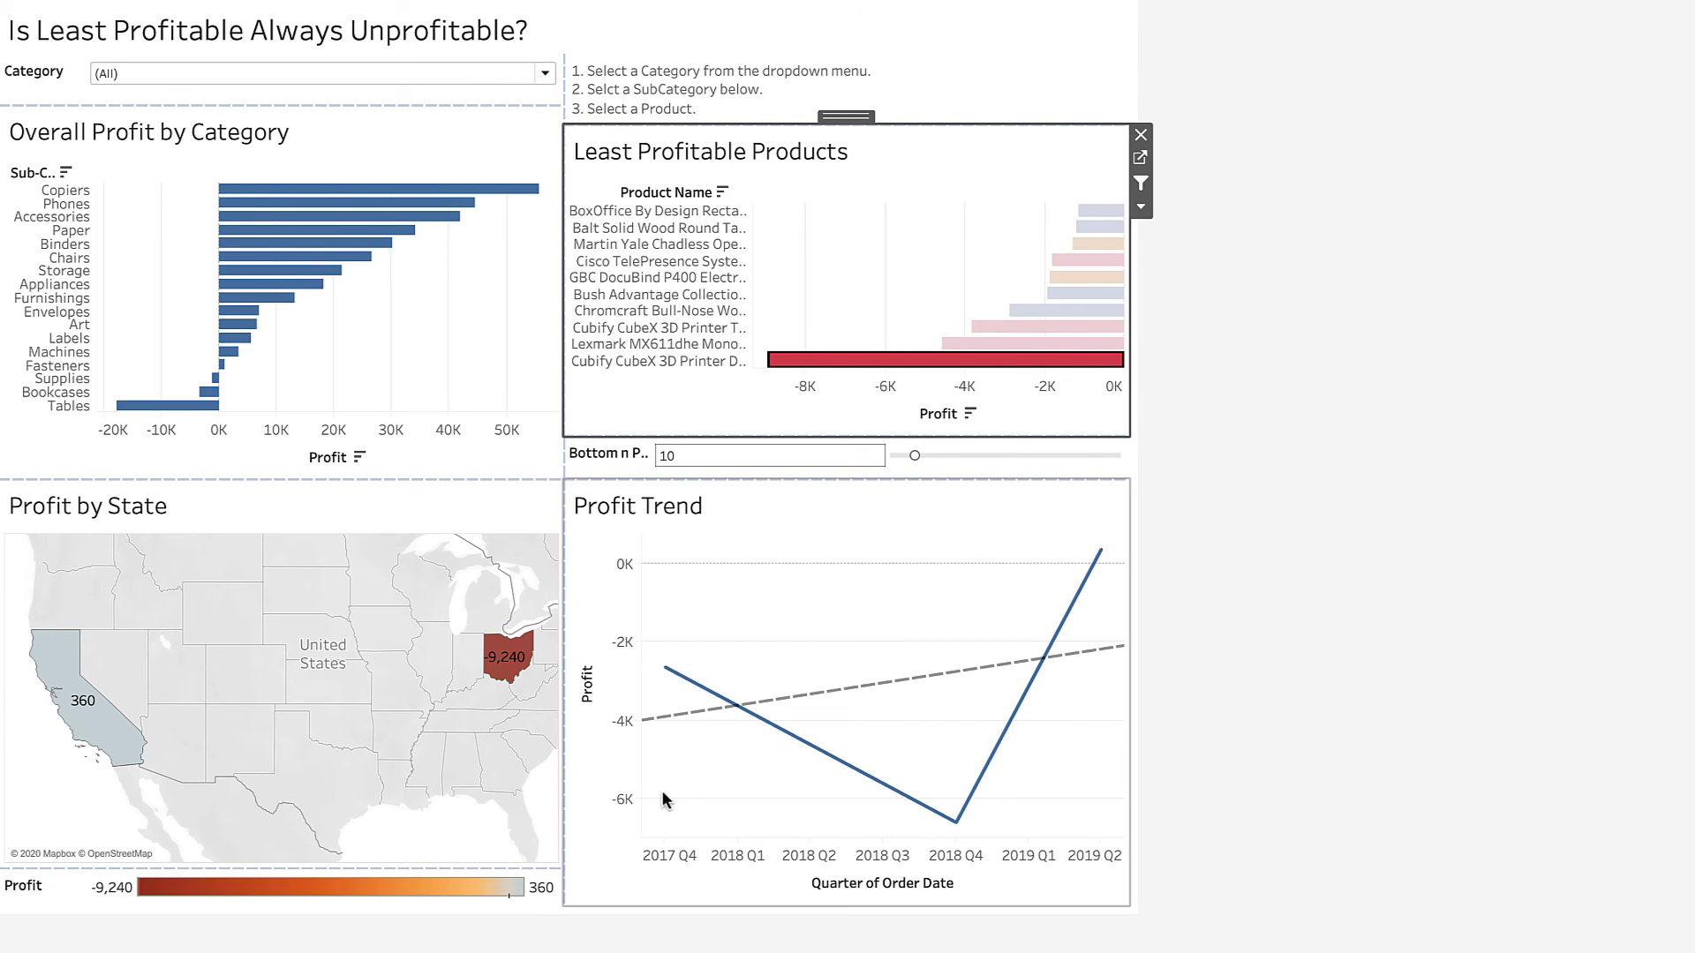
pyautogui.click(827, 369)
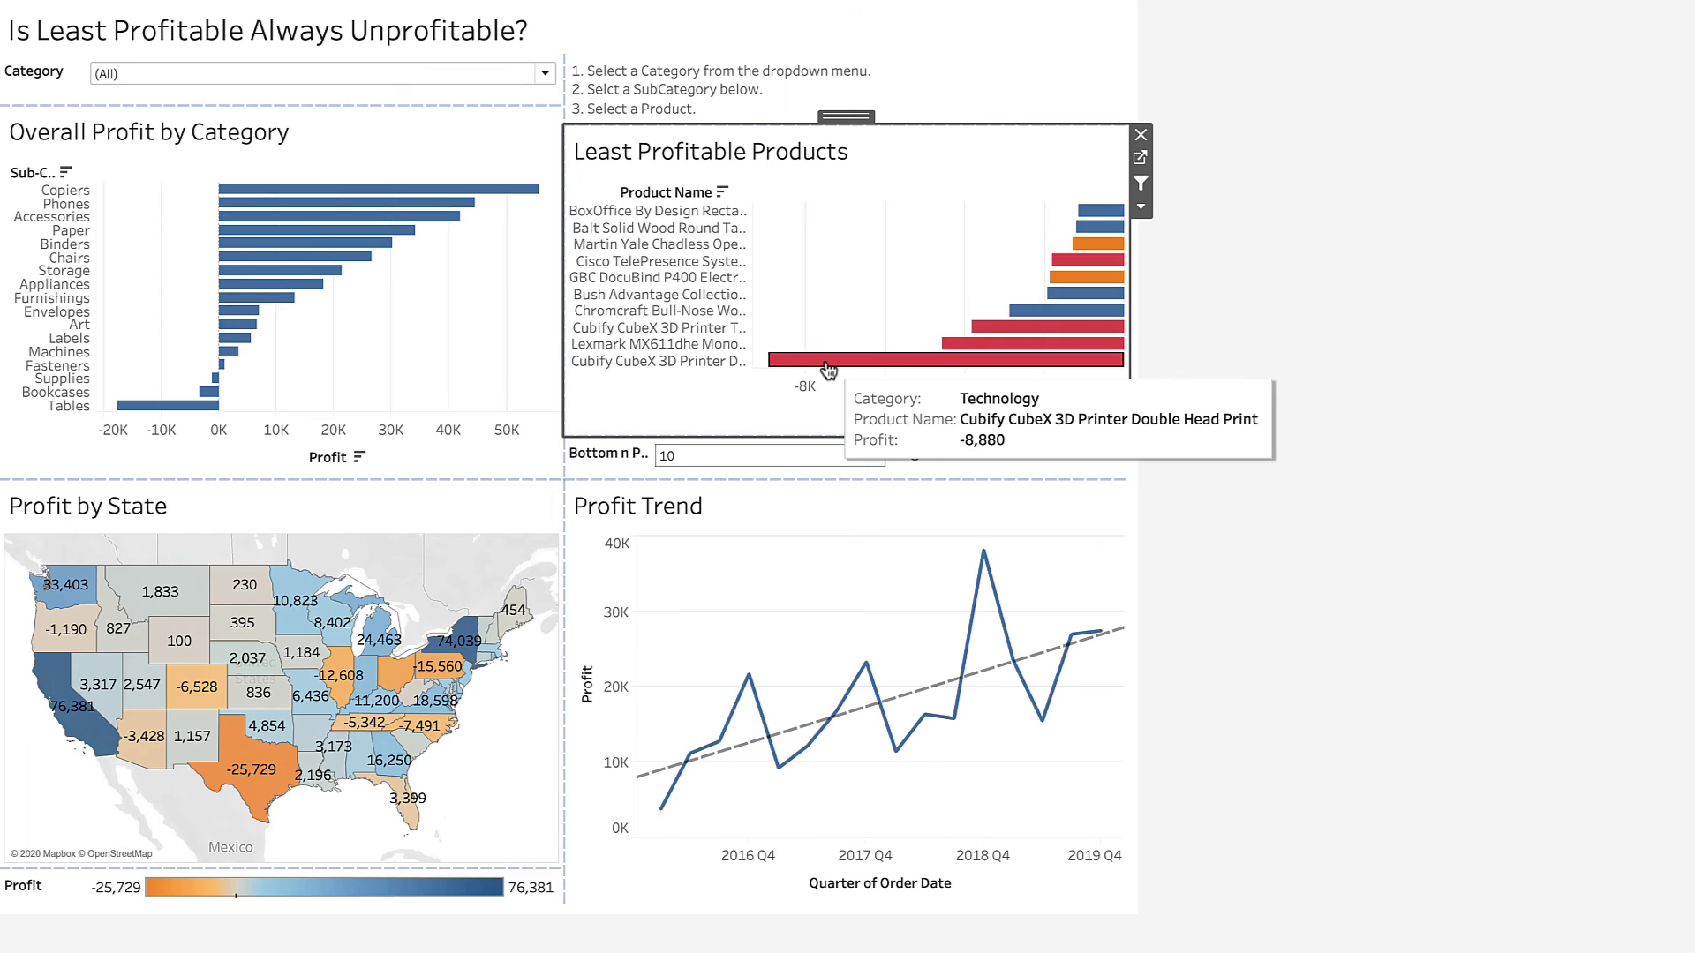
# Step: Test the dashboard filters by setting Category to Furniture and selecting the Furnishings bar in Overall Profit by Category
pyautogui.click(544, 76)
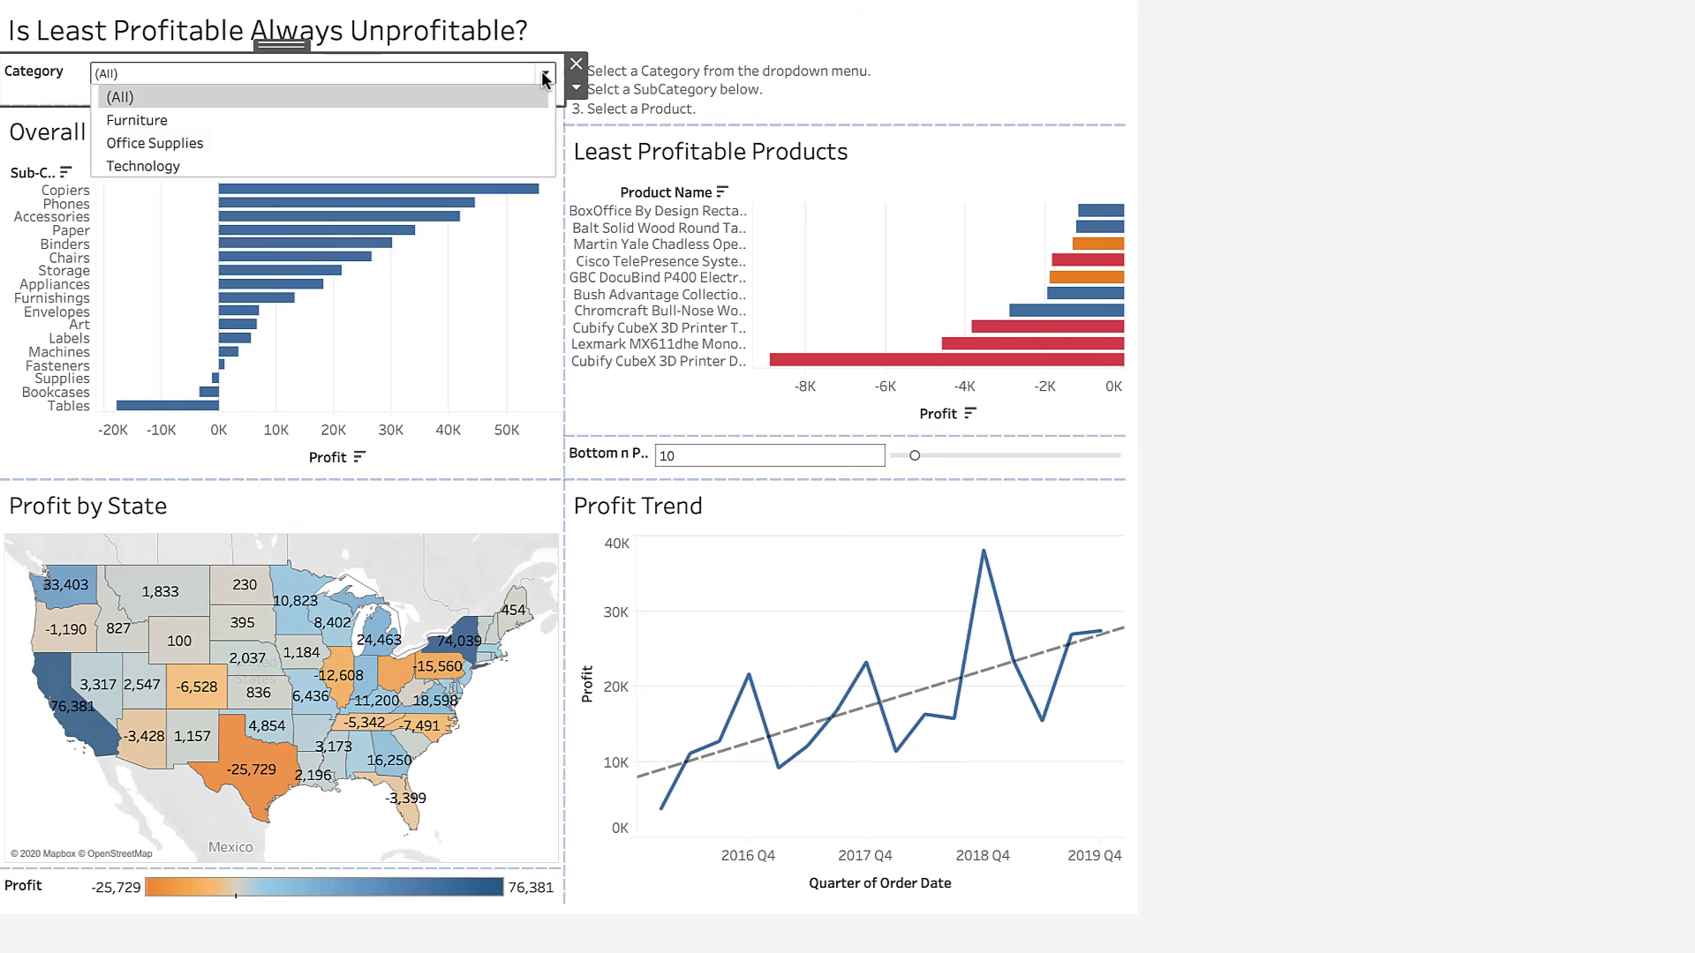
pyautogui.click(305, 123)
pyautogui.moveTo(300, 286)
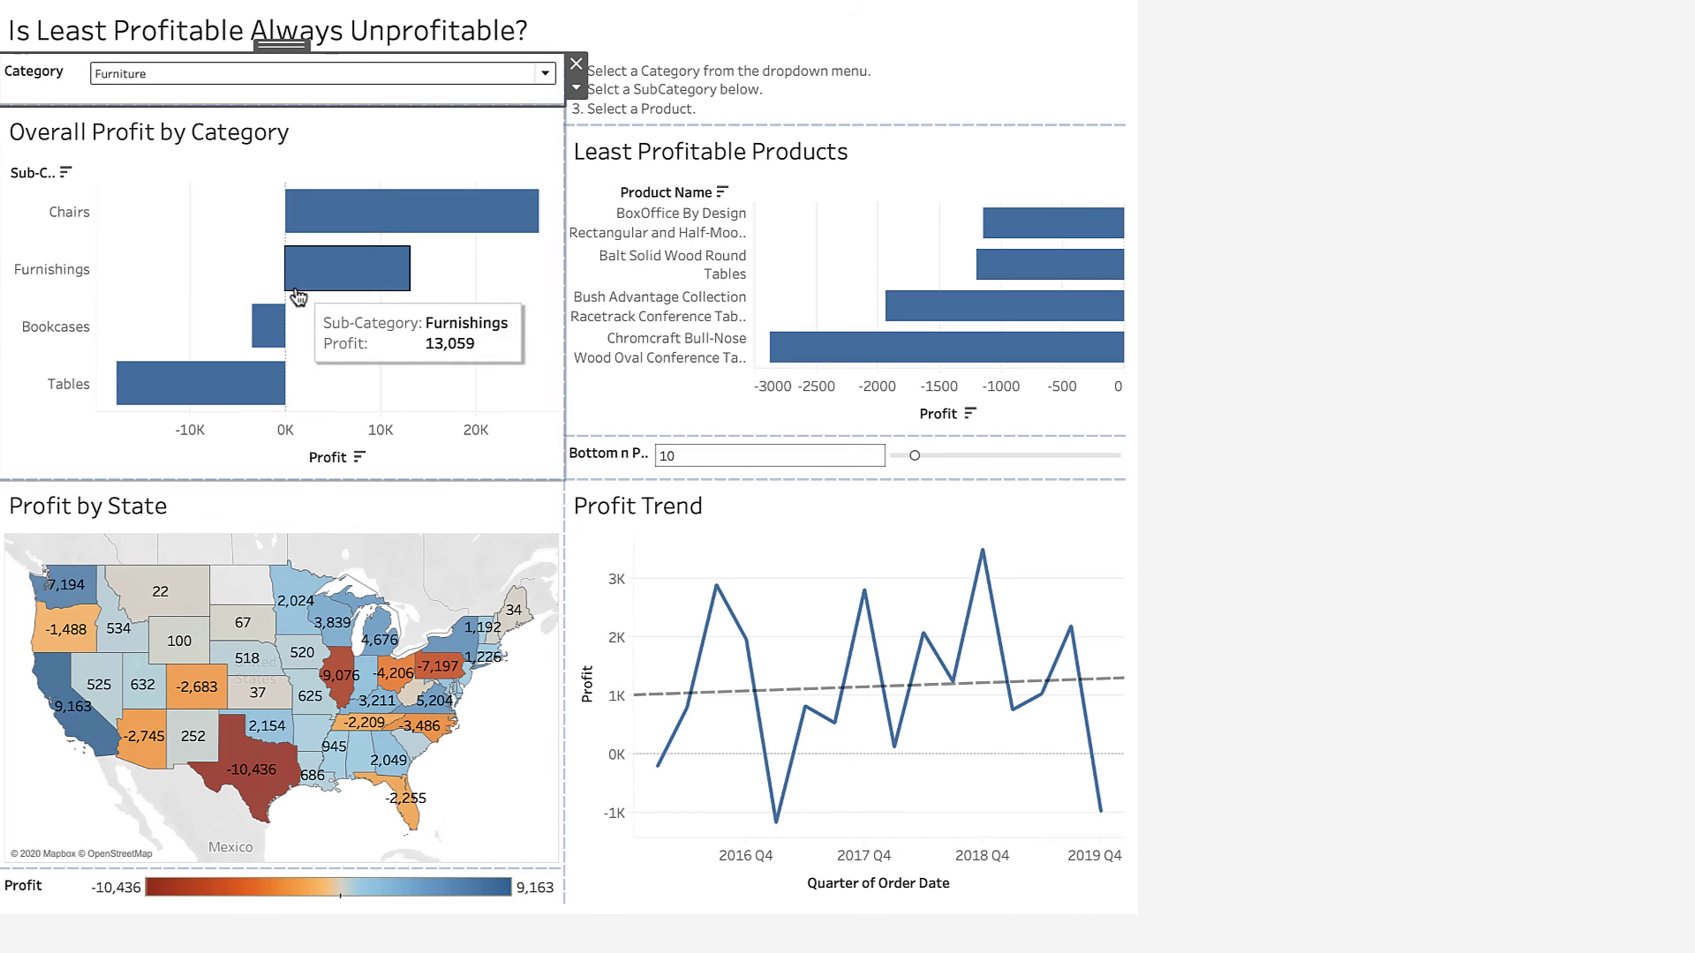
pyautogui.click(351, 281)
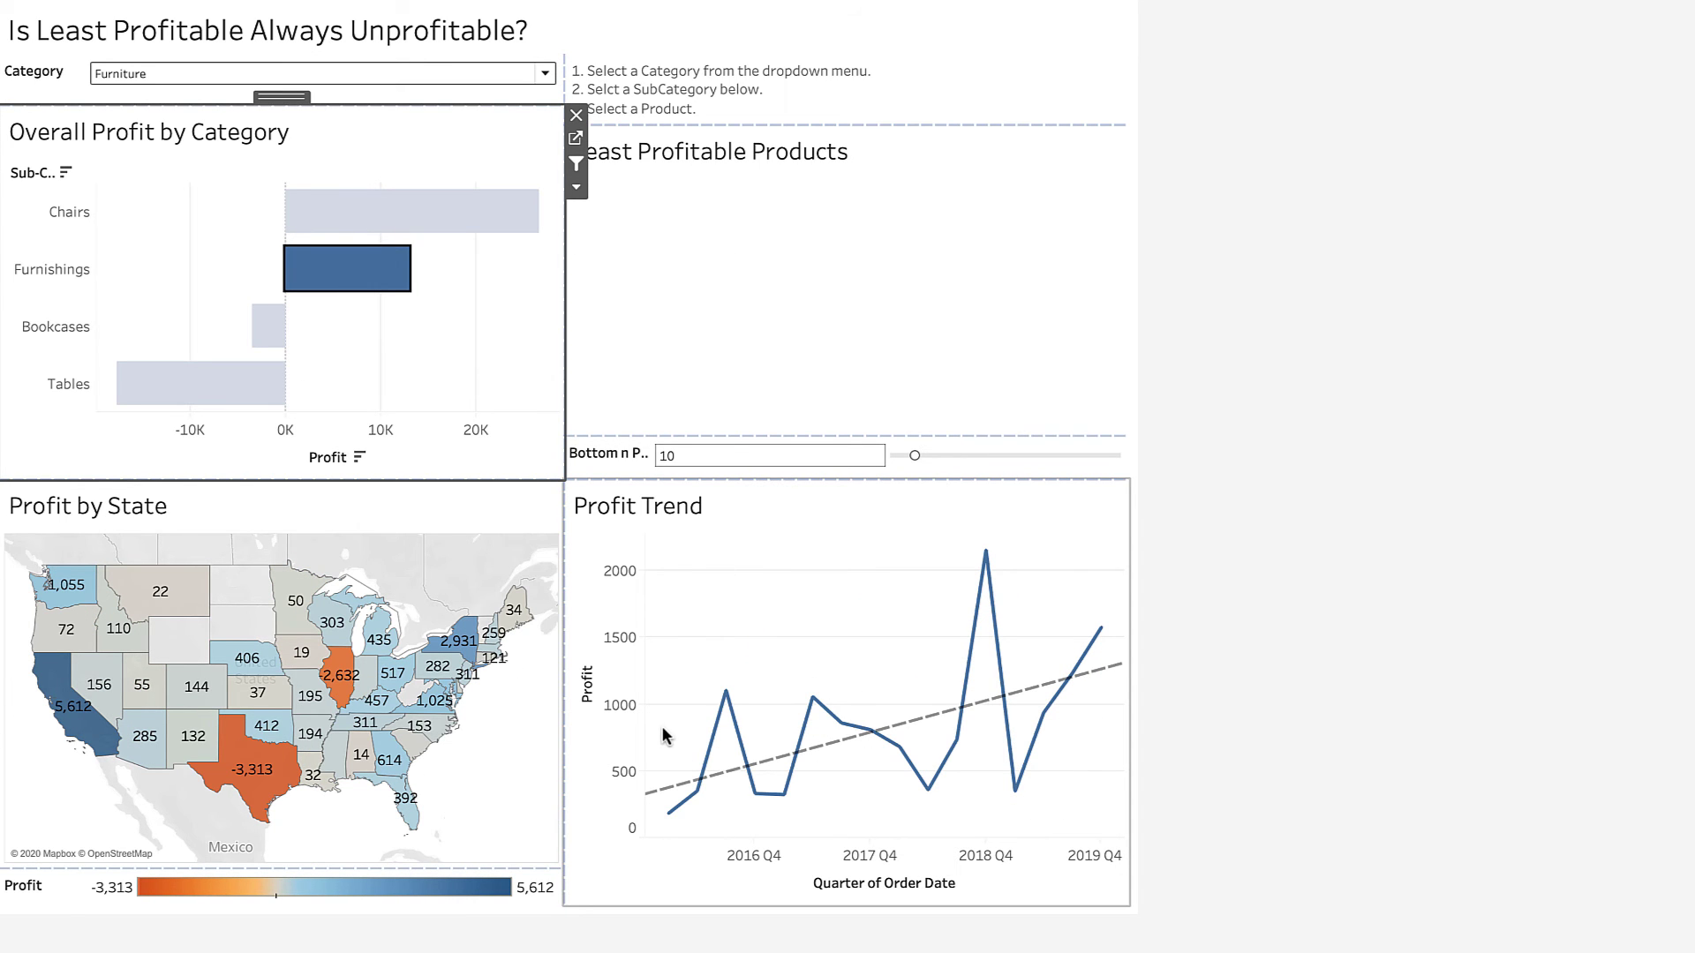
pyautogui.moveTo(339, 281)
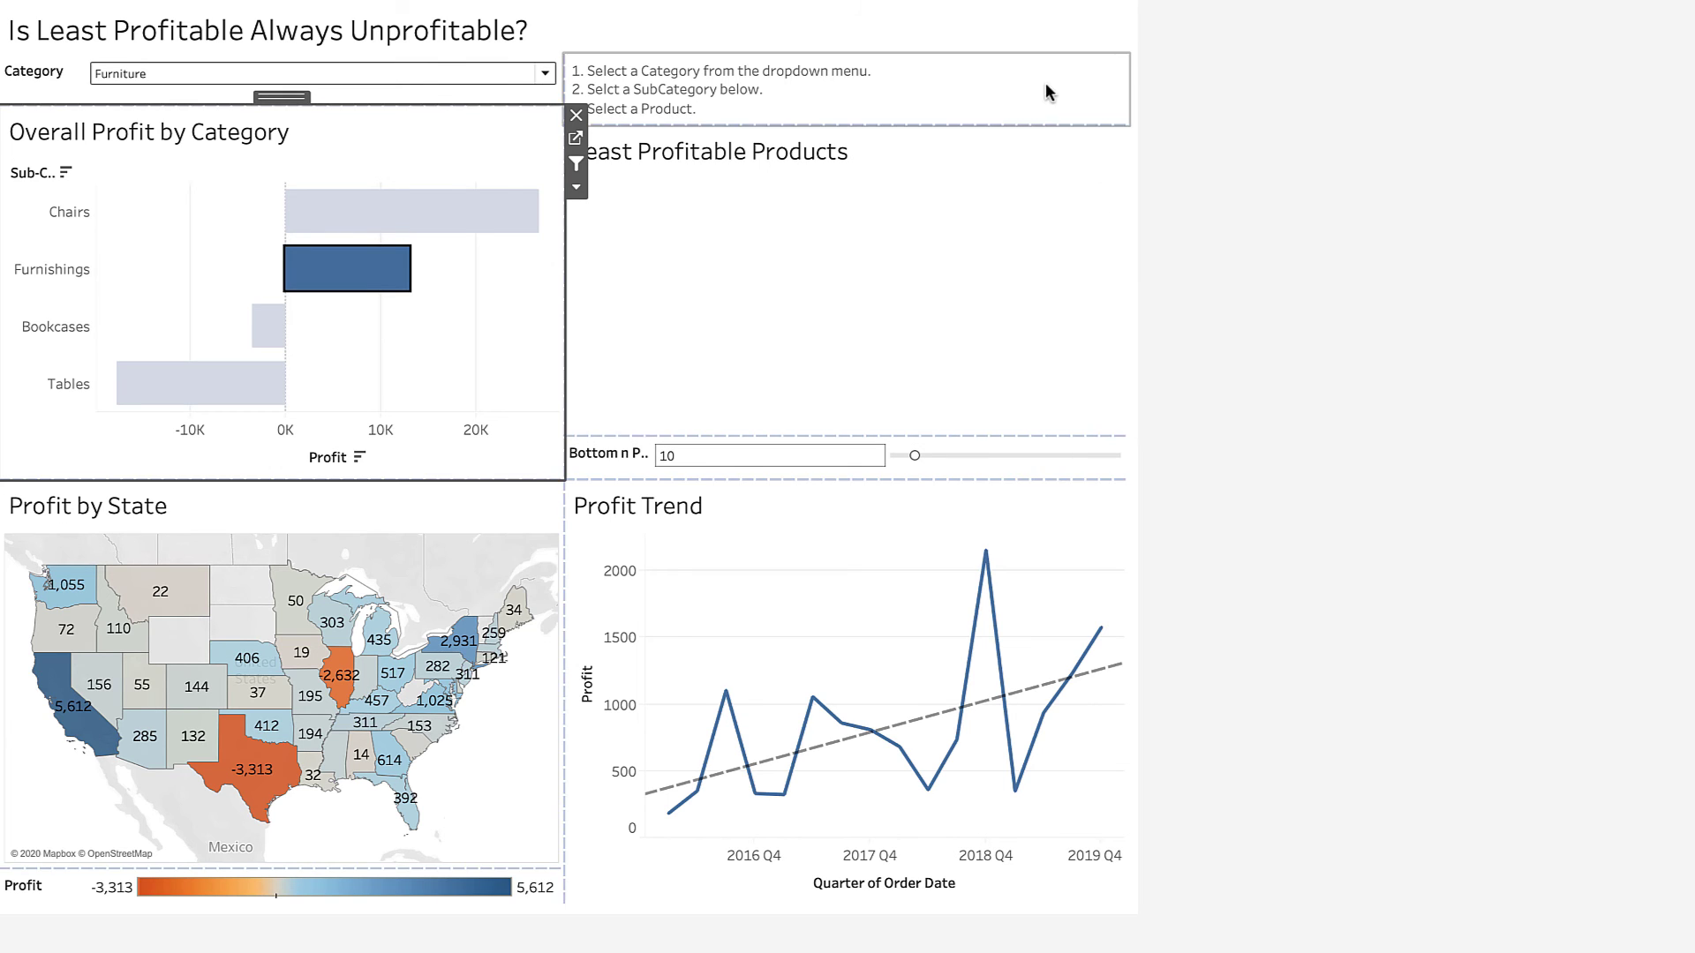
pyautogui.click(655, 32)
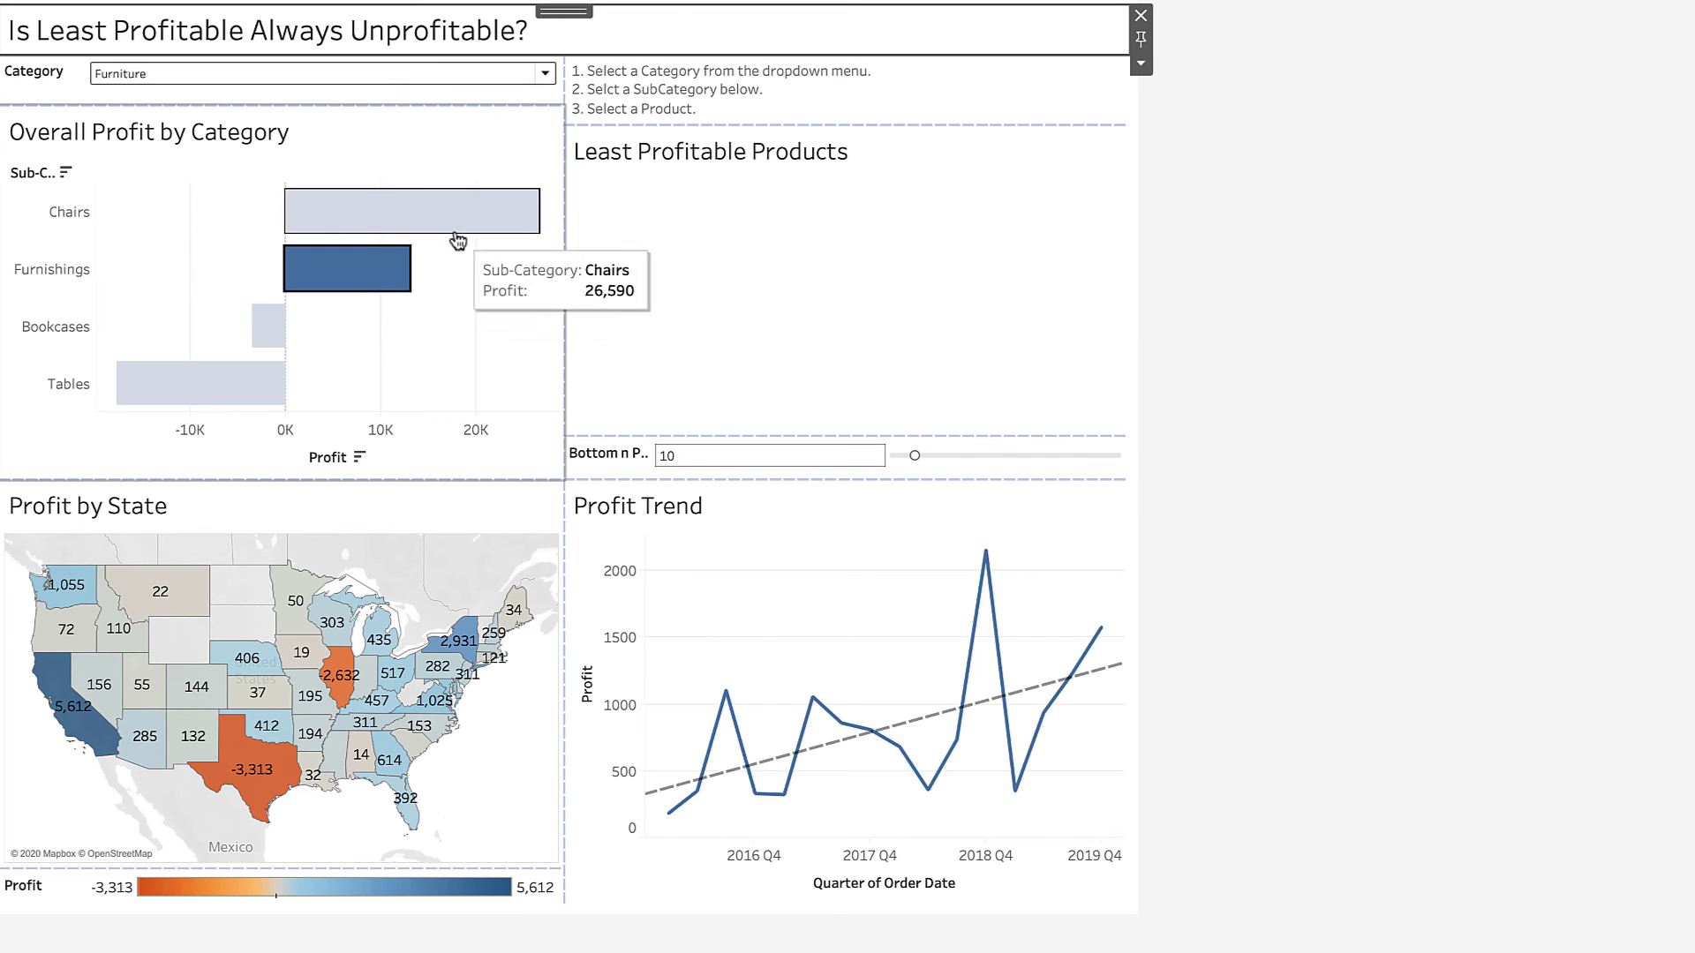
# Step: Raise the Bottom n Products parameter to 33, inspect the Furnishings products listed, and return the parameter to 10
pyautogui.moveTo(914, 453); pyautogui.dragTo(965, 456)
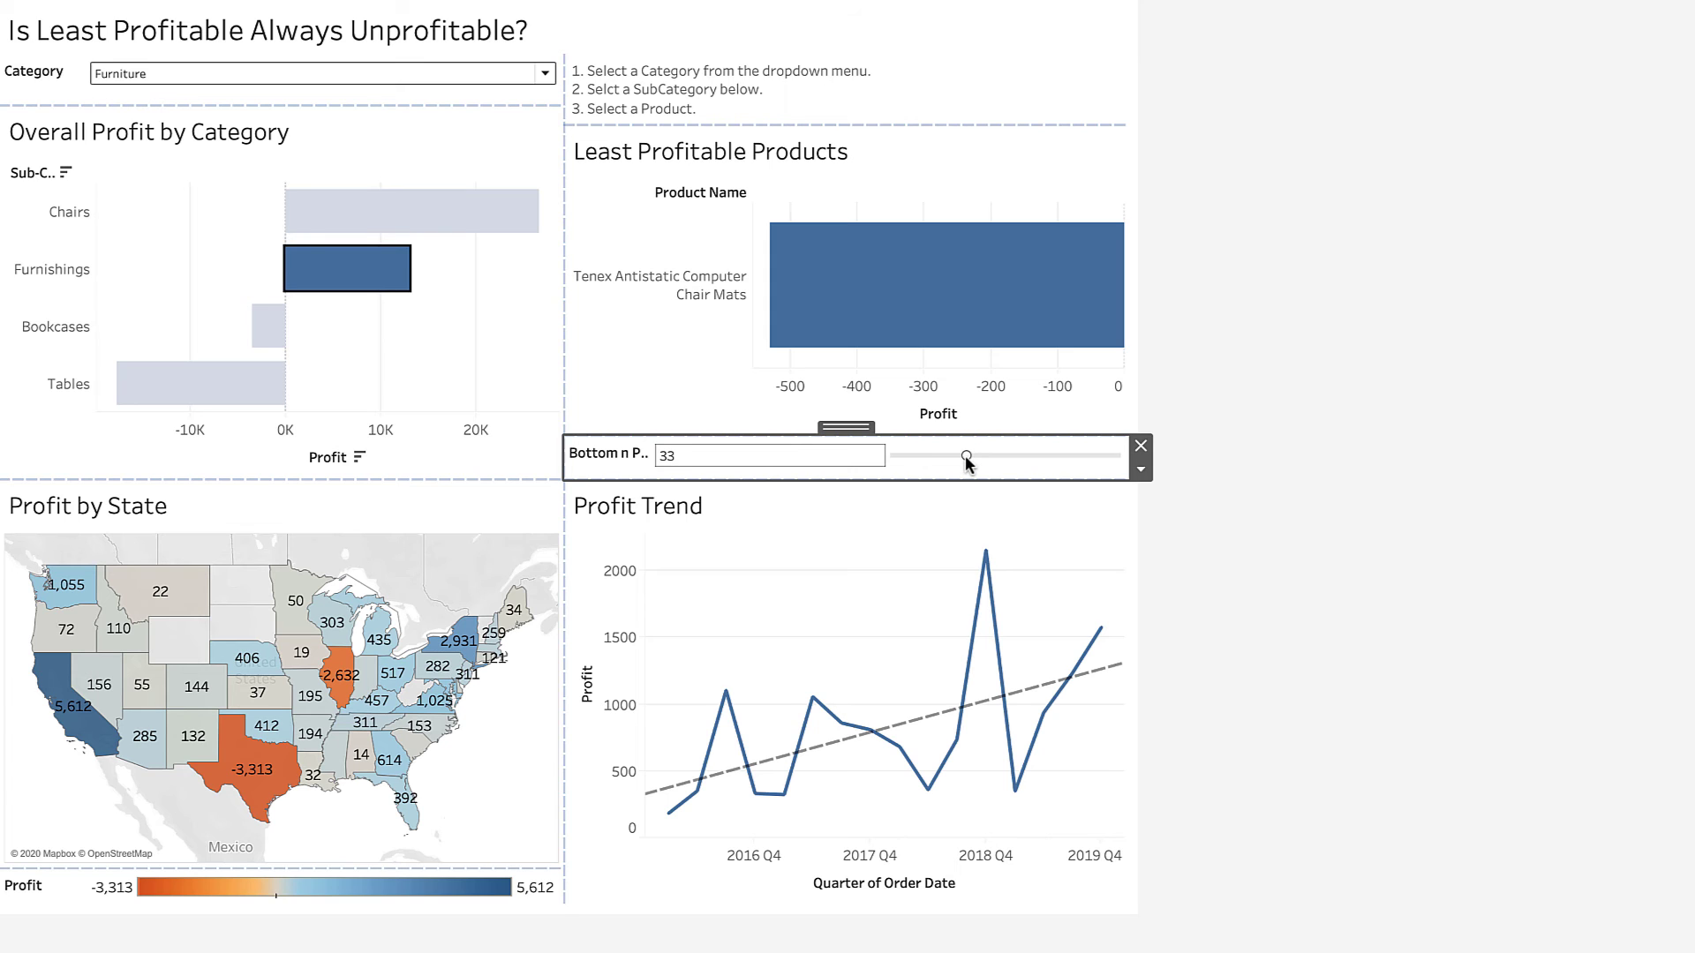
pyautogui.moveTo(939, 255)
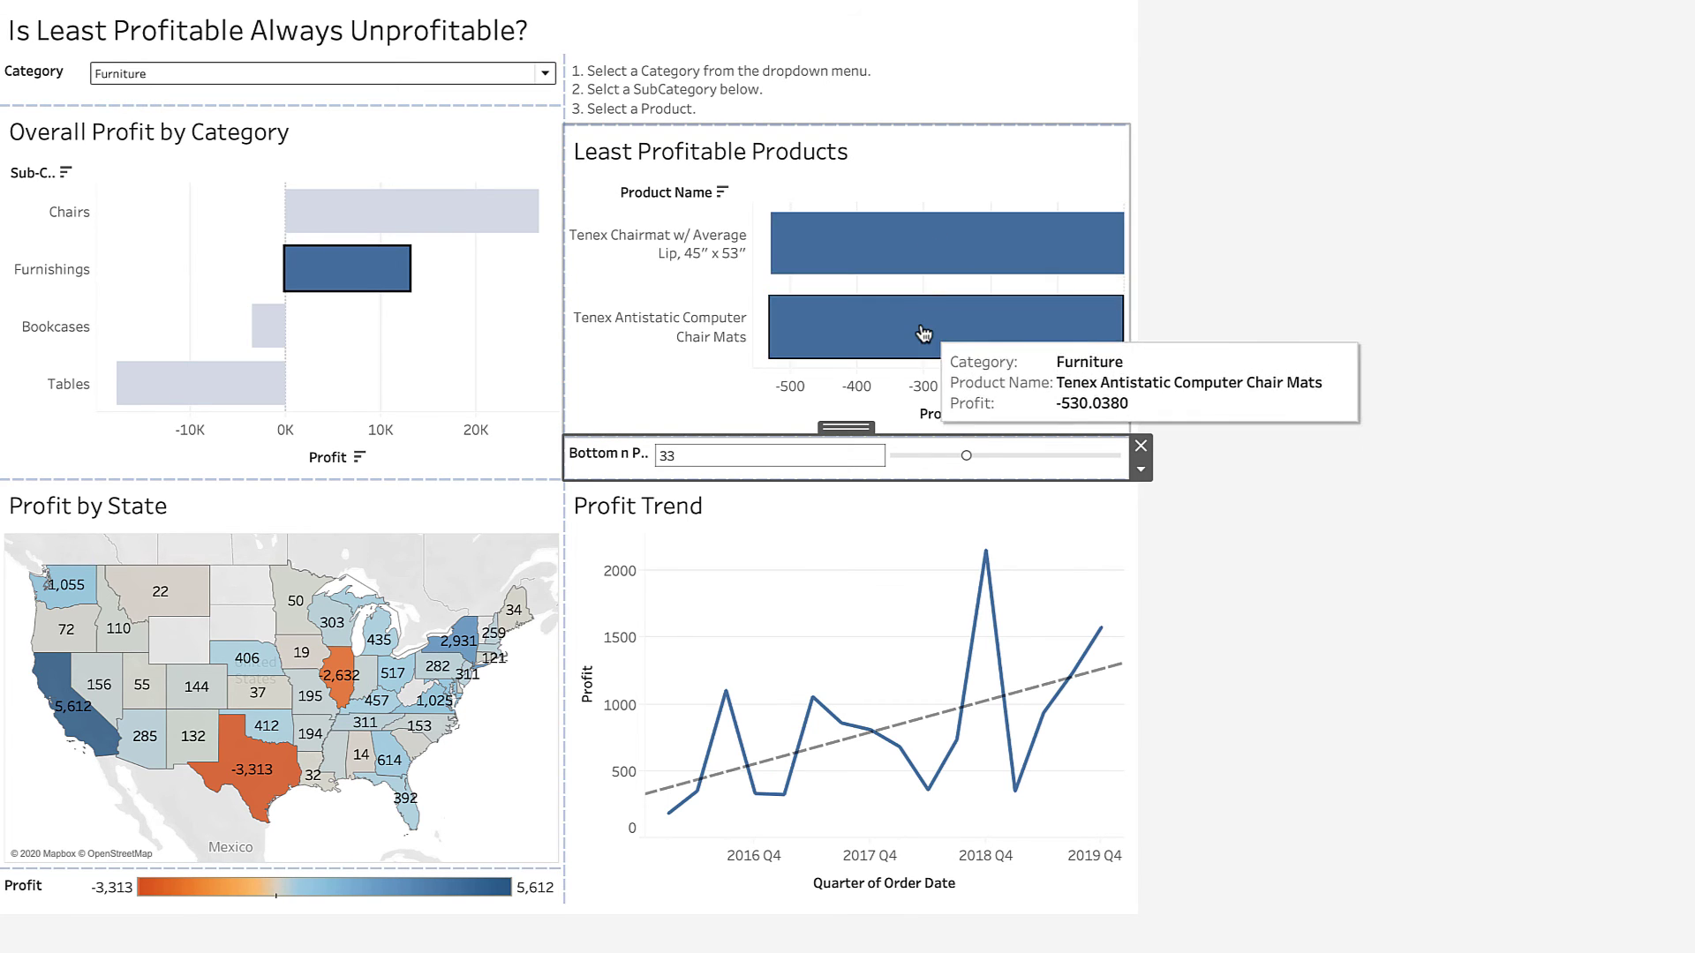
pyautogui.moveTo(937, 318)
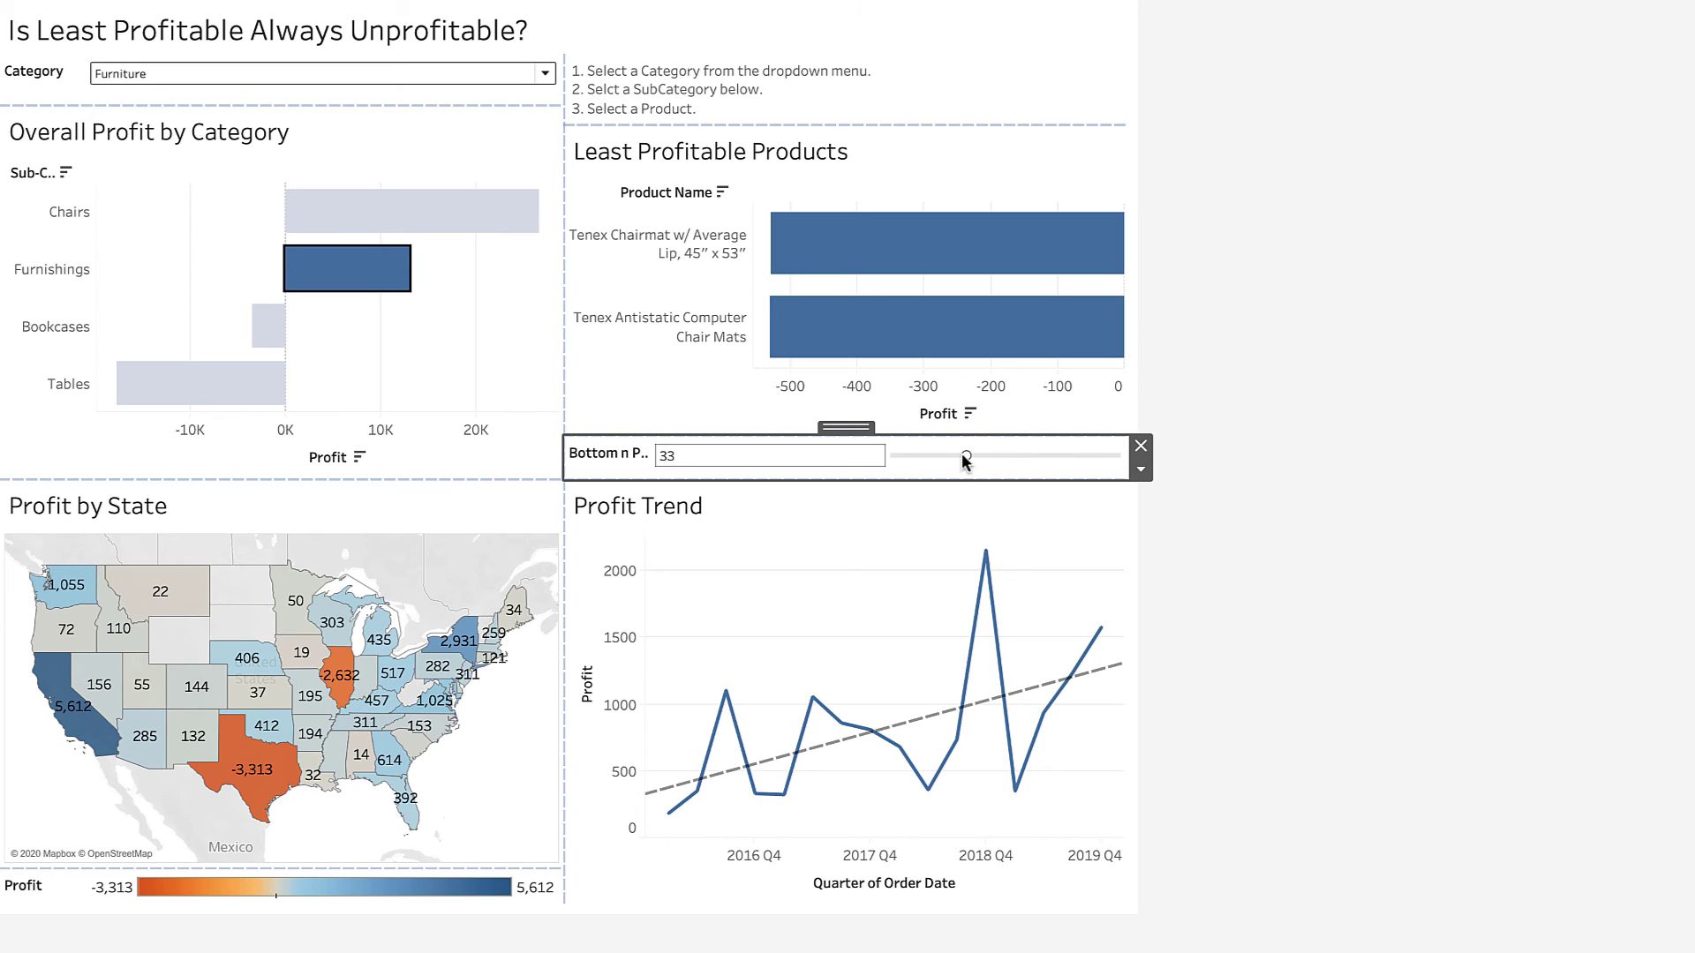
pyautogui.moveTo(966, 454); pyautogui.dragTo(918, 457)
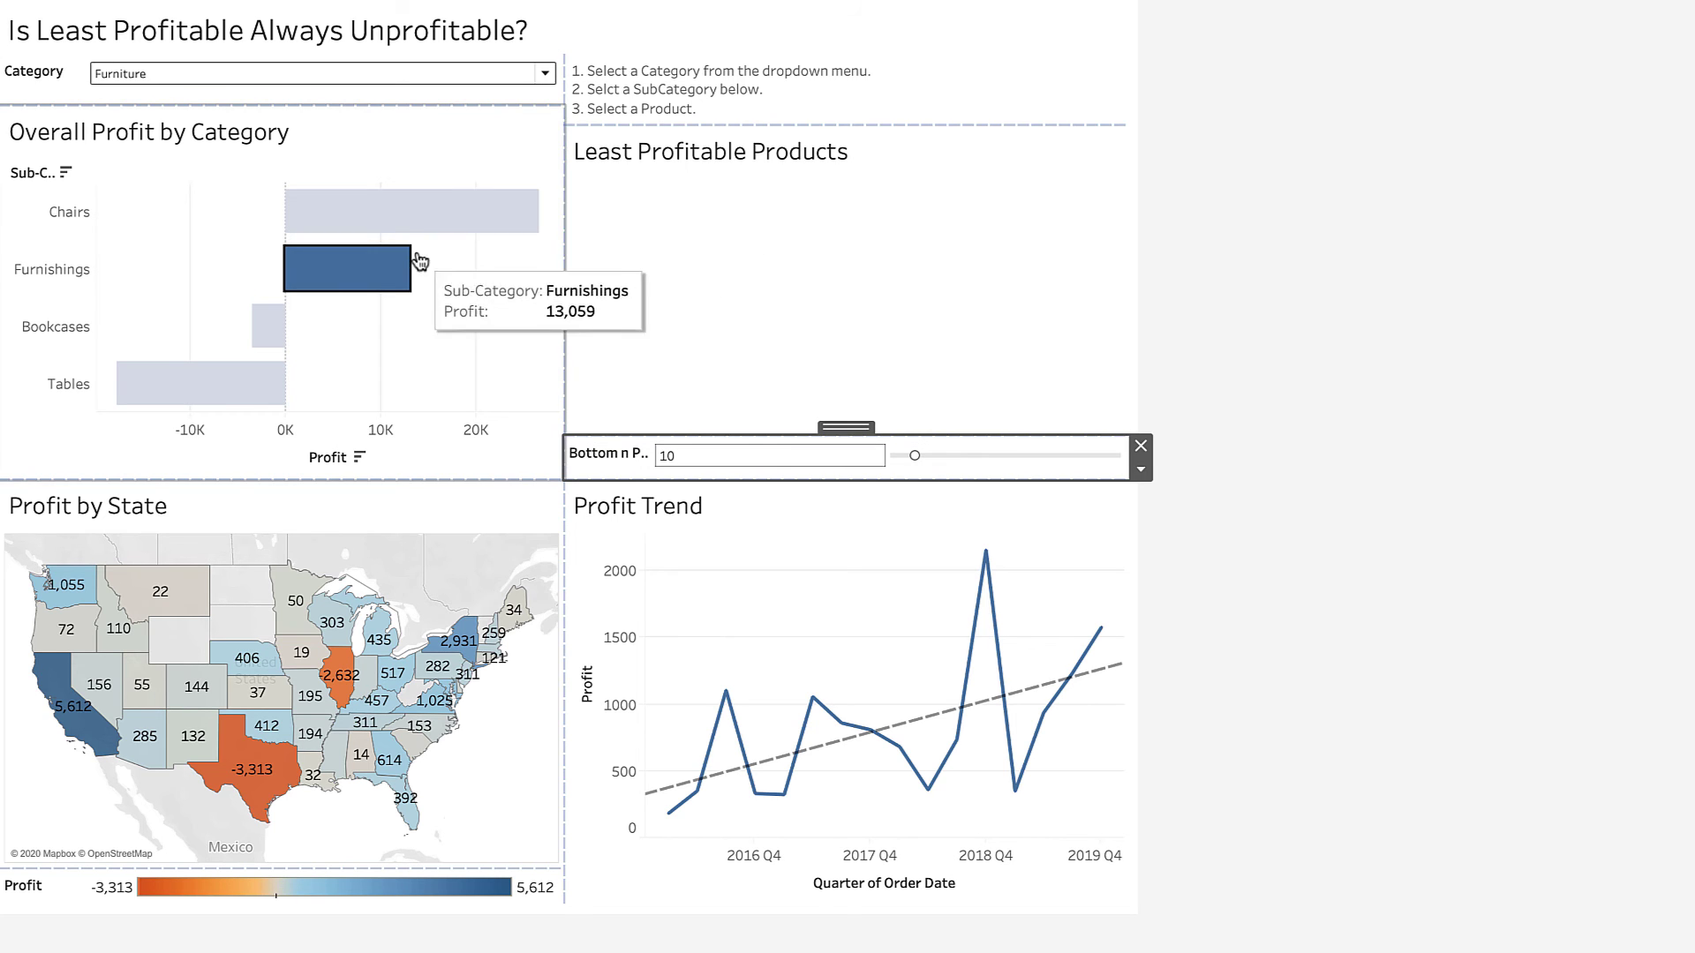
# Step: Clear the Furnishings selection and reset the Category filter to (All)
pyautogui.click(377, 265)
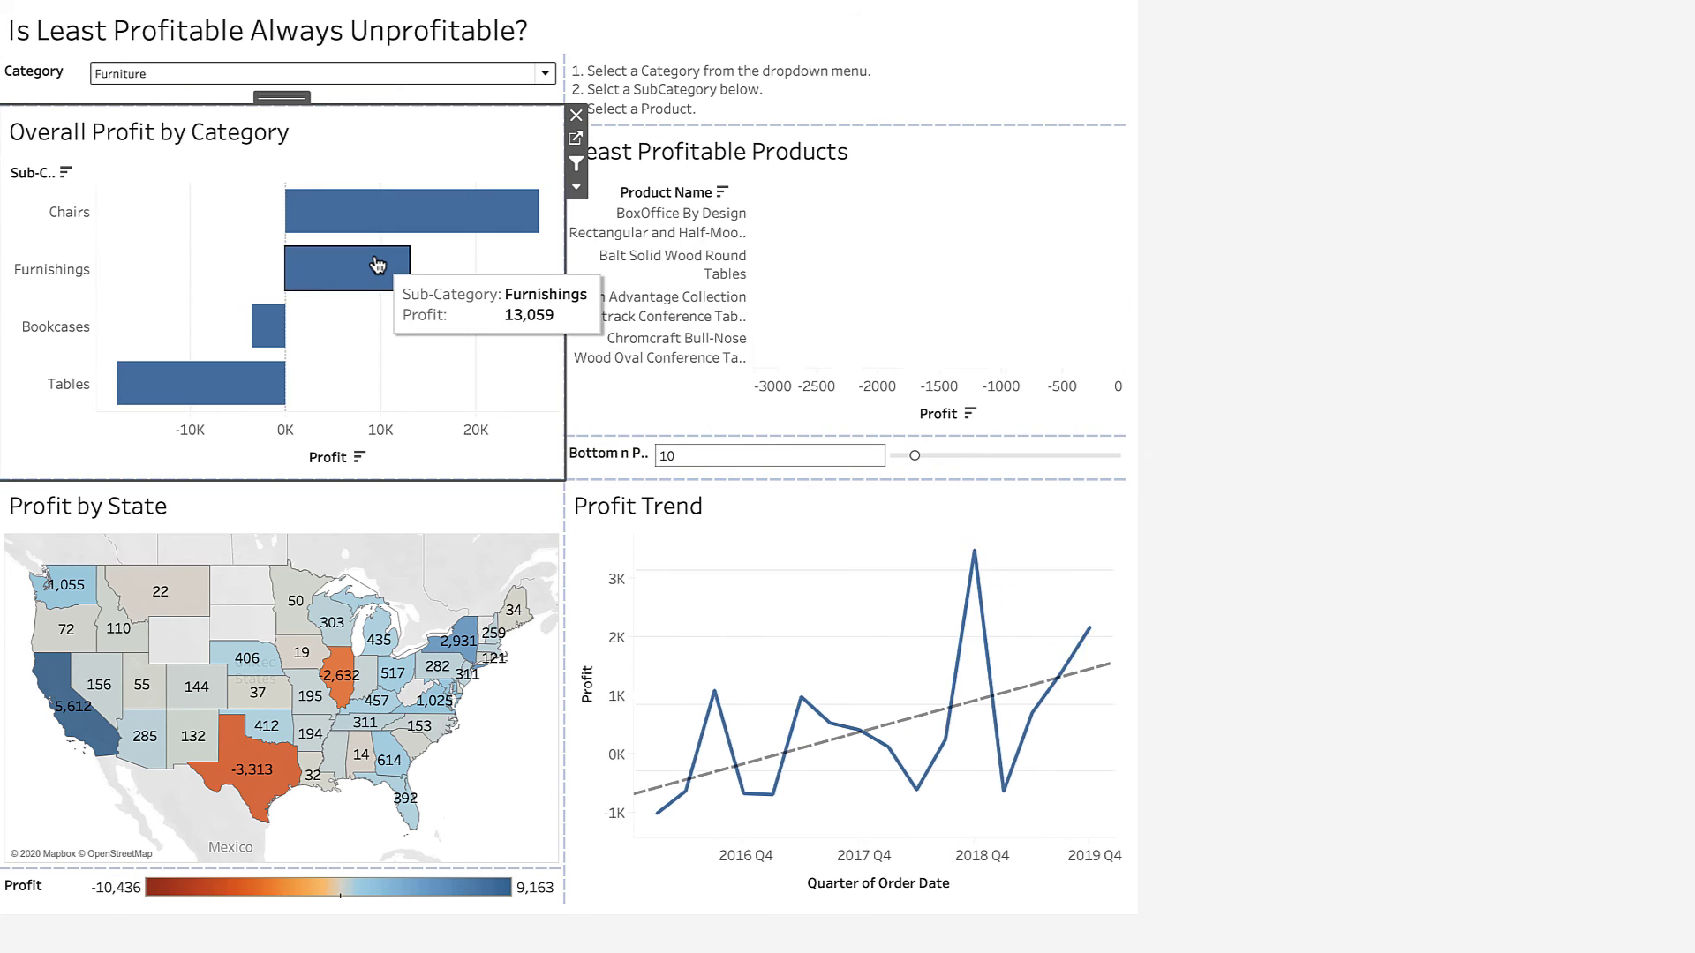
pyautogui.click(417, 76)
pyautogui.click(227, 100)
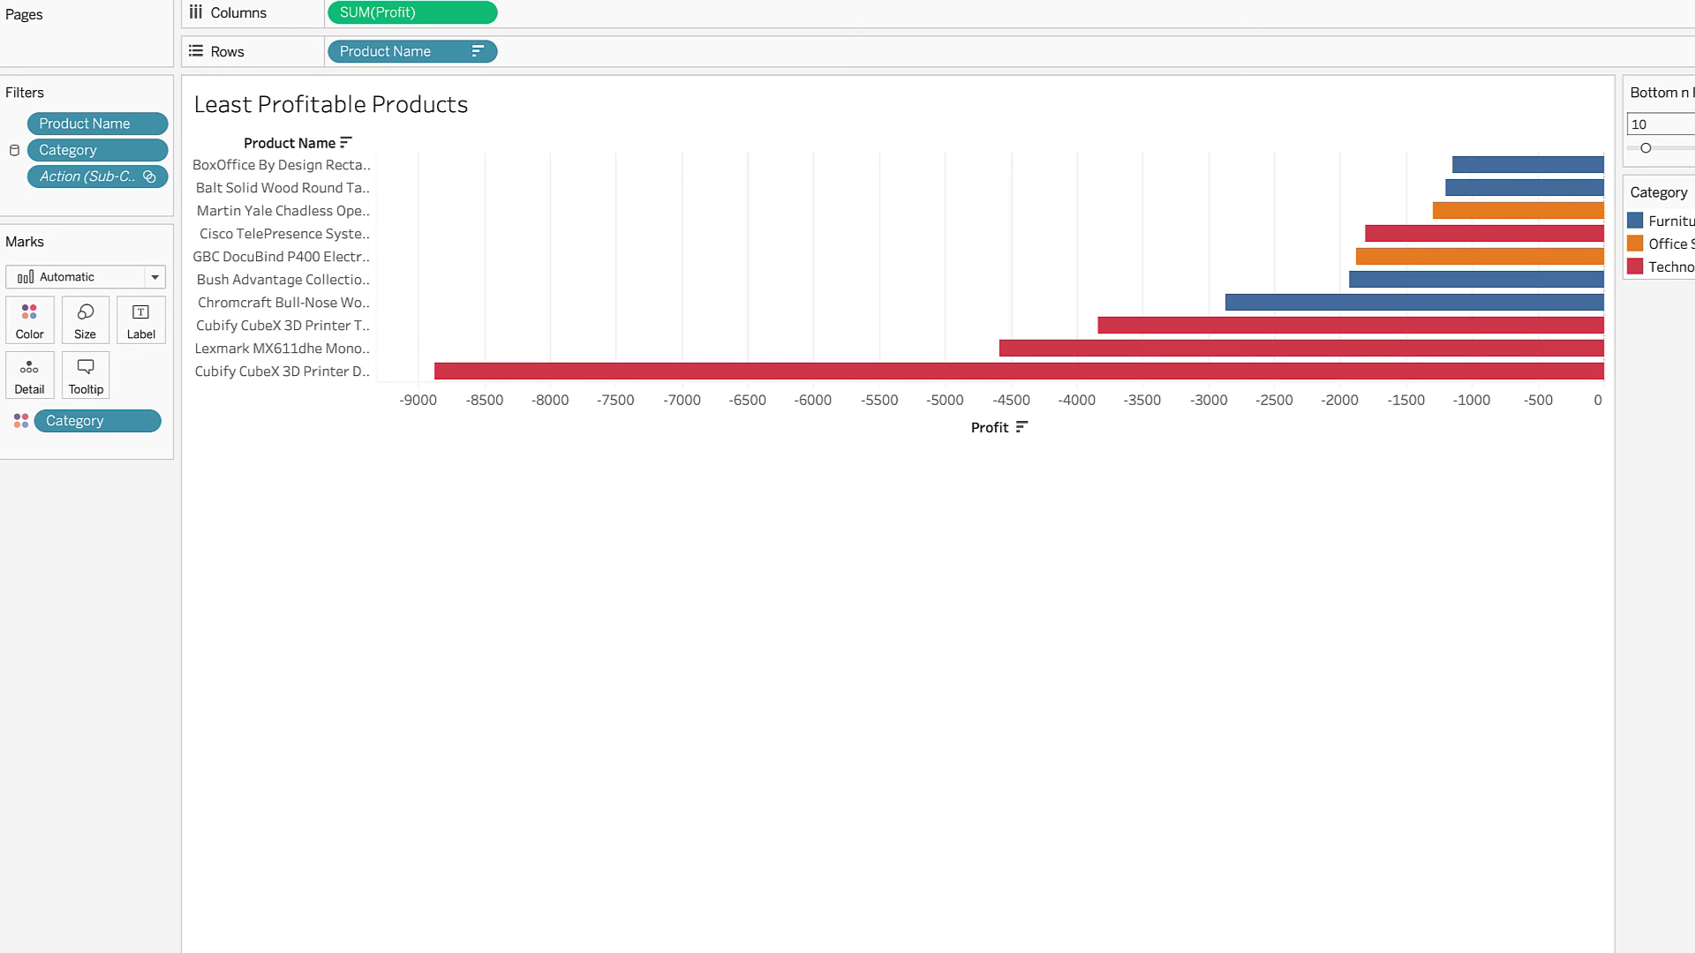
# Step: Review the Top conditions of the Product Name filter on the Least Profitable Products sheet, leaving them unchanged
pyautogui.click(150, 126)
pyautogui.click(119, 151)
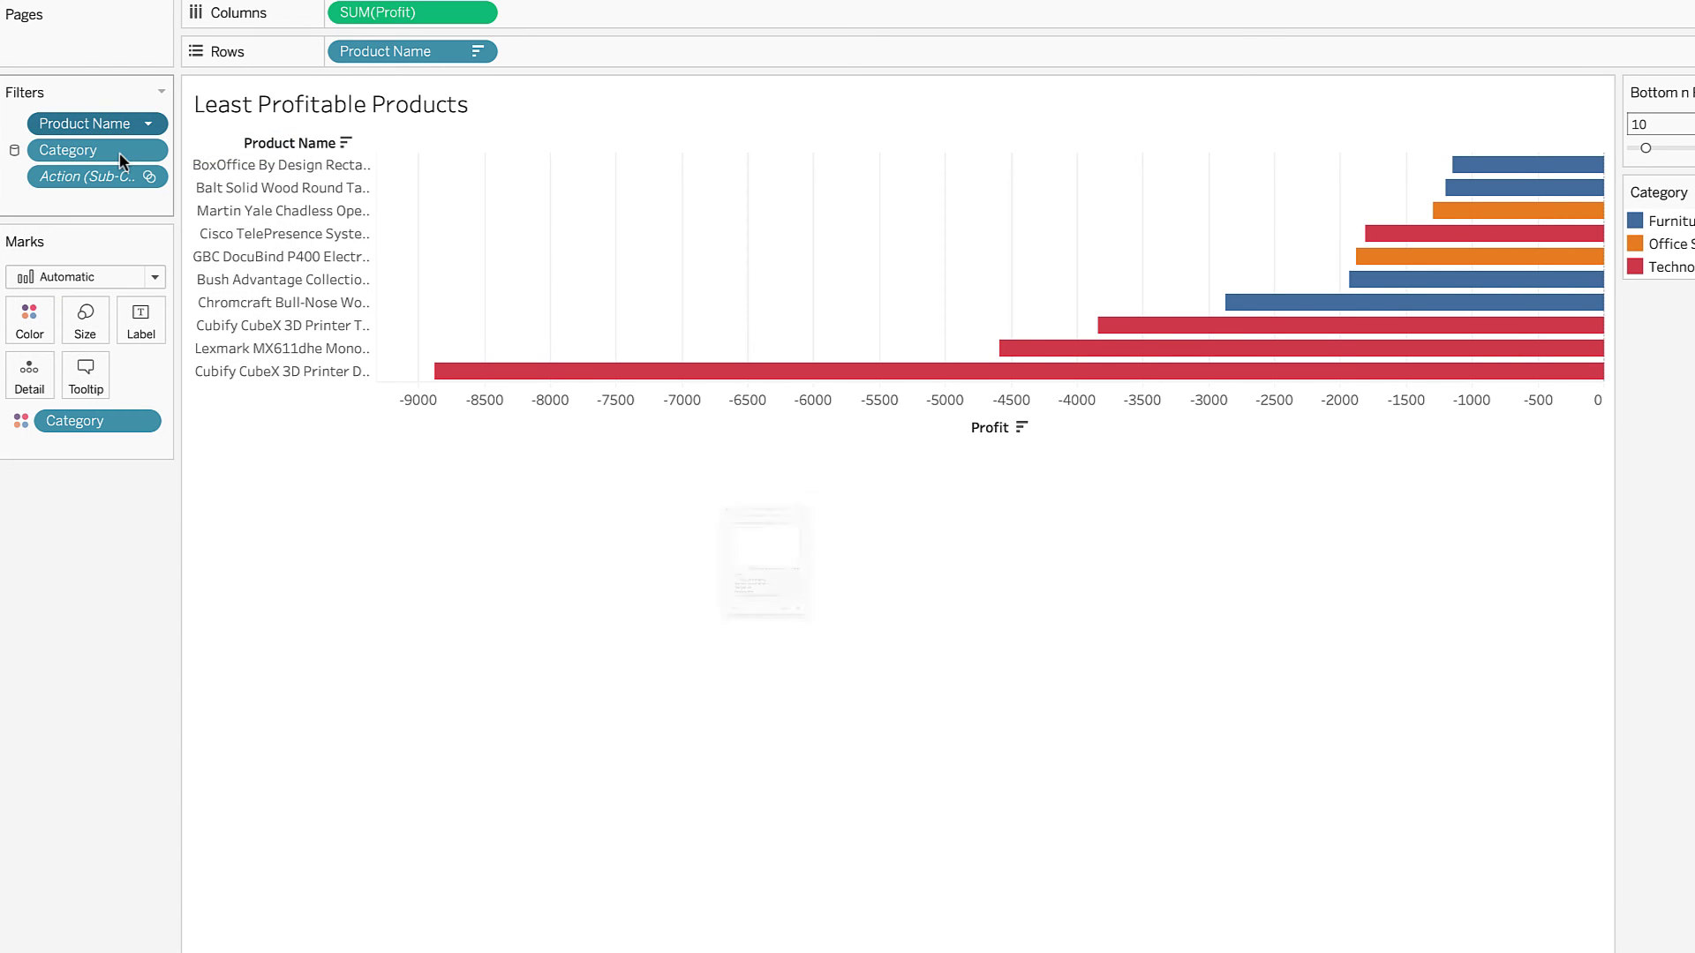
pyautogui.click(911, 296)
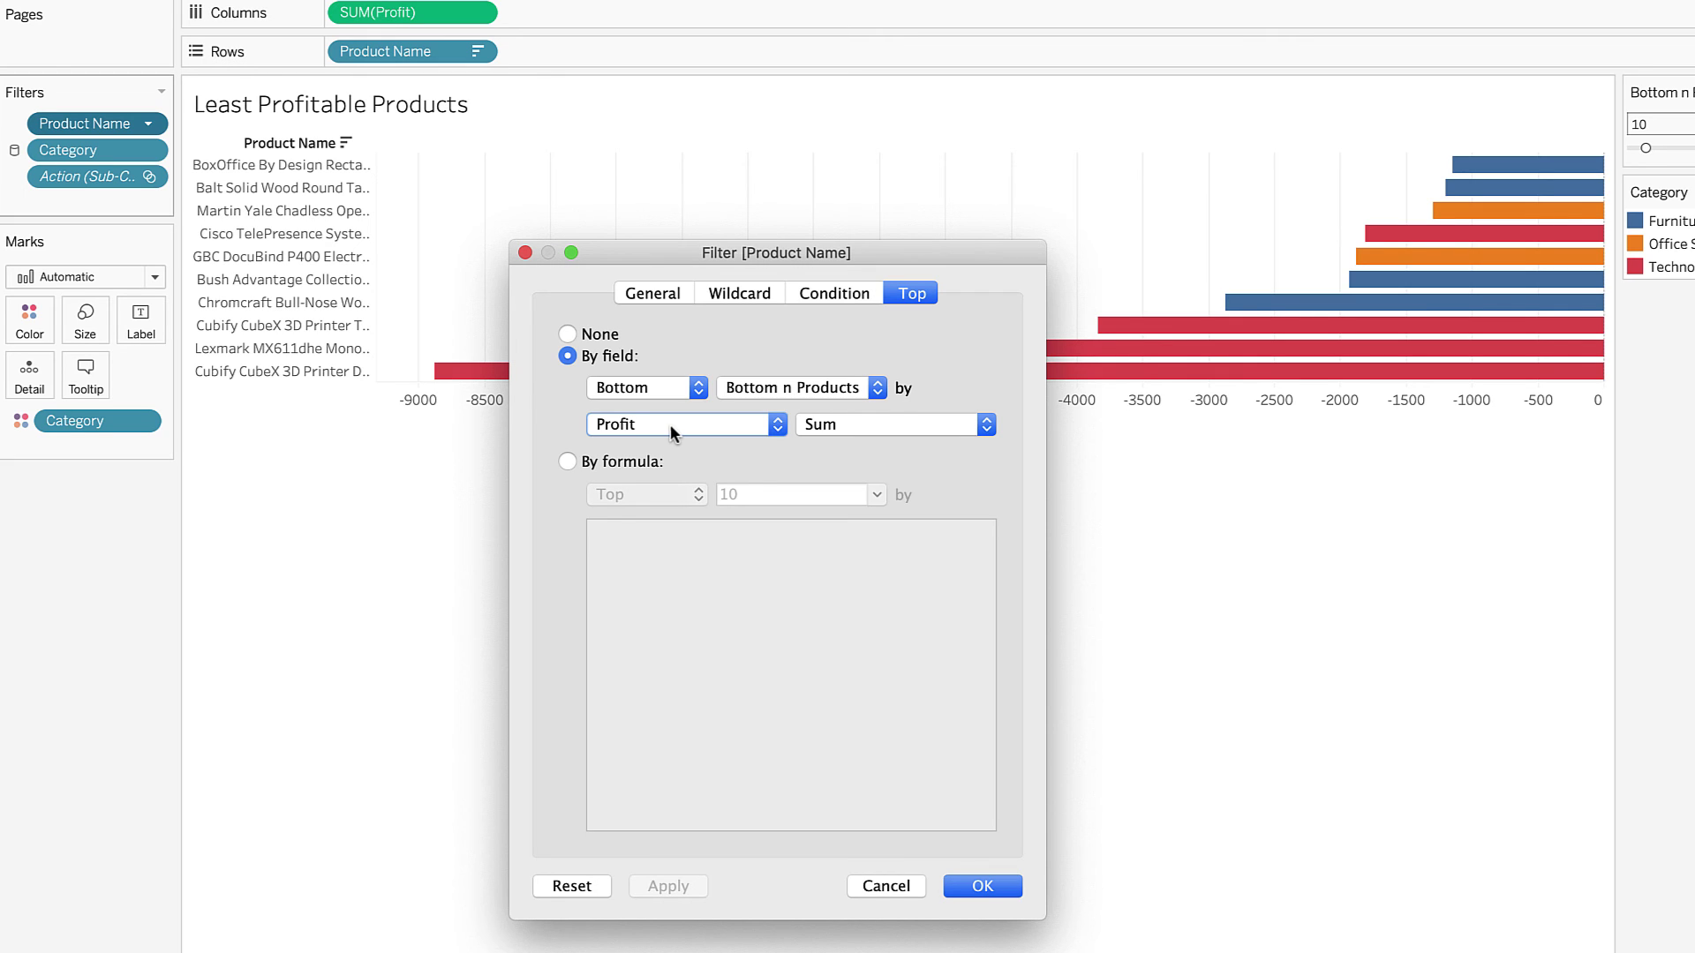
pyautogui.click(900, 886)
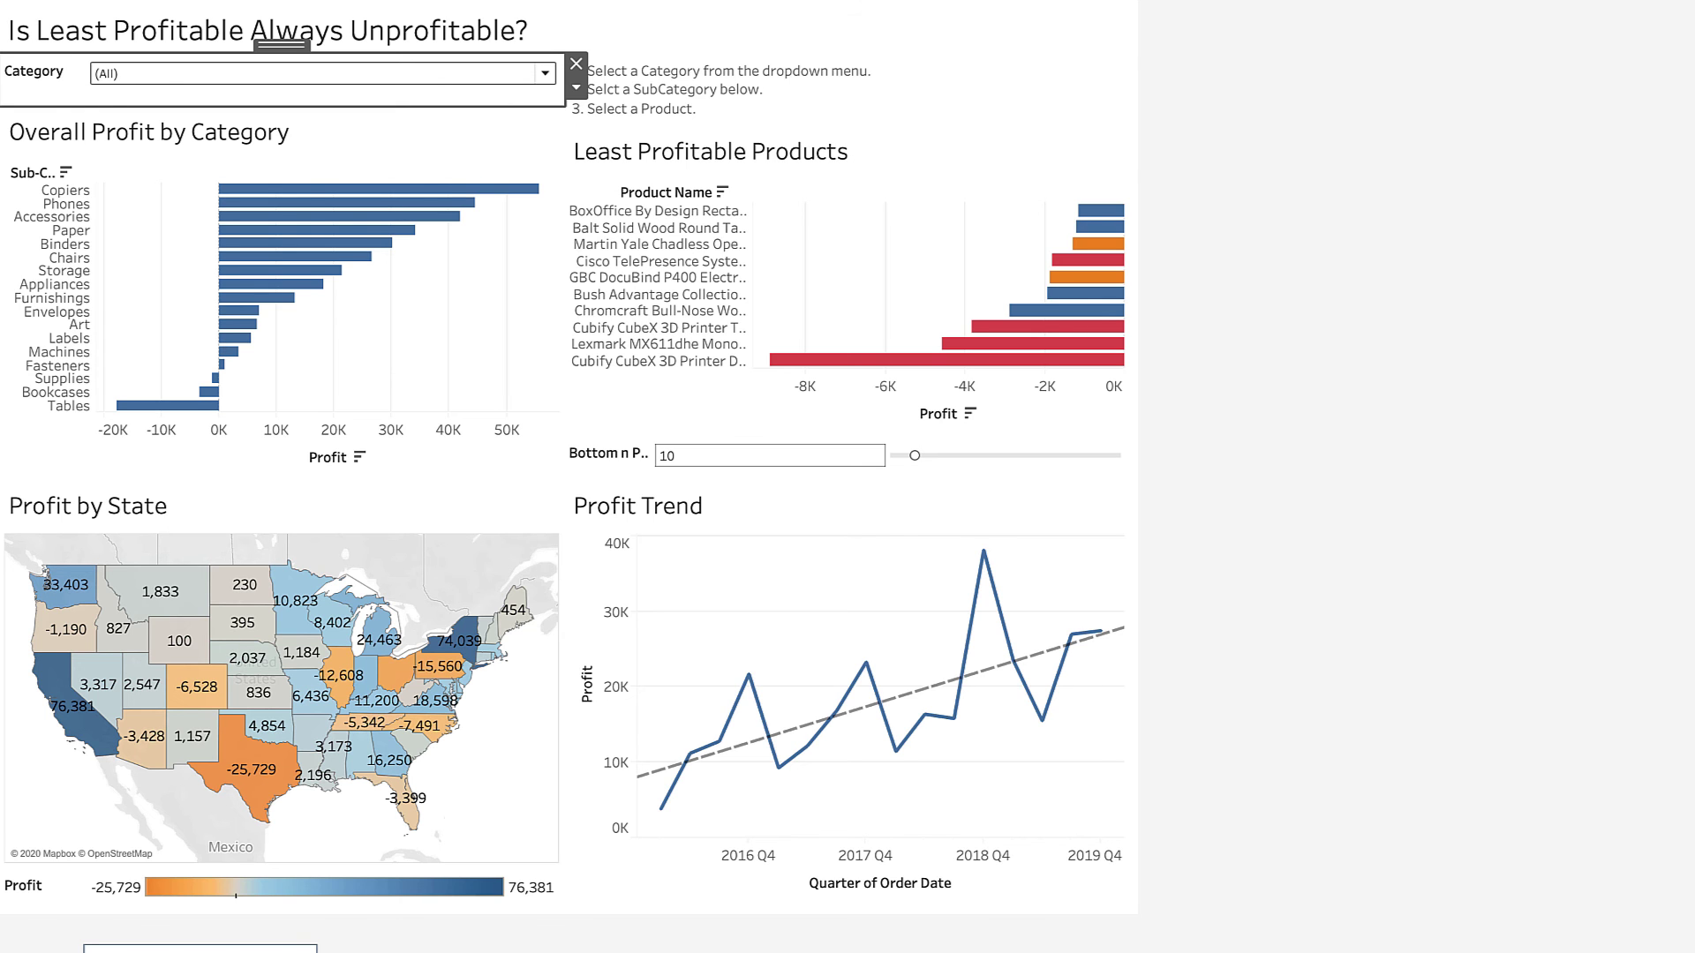
# Step: On the Least Profitable Products sheet, add the Sub-Category action filter and the Category filter to context
pyautogui.click(397, 923)
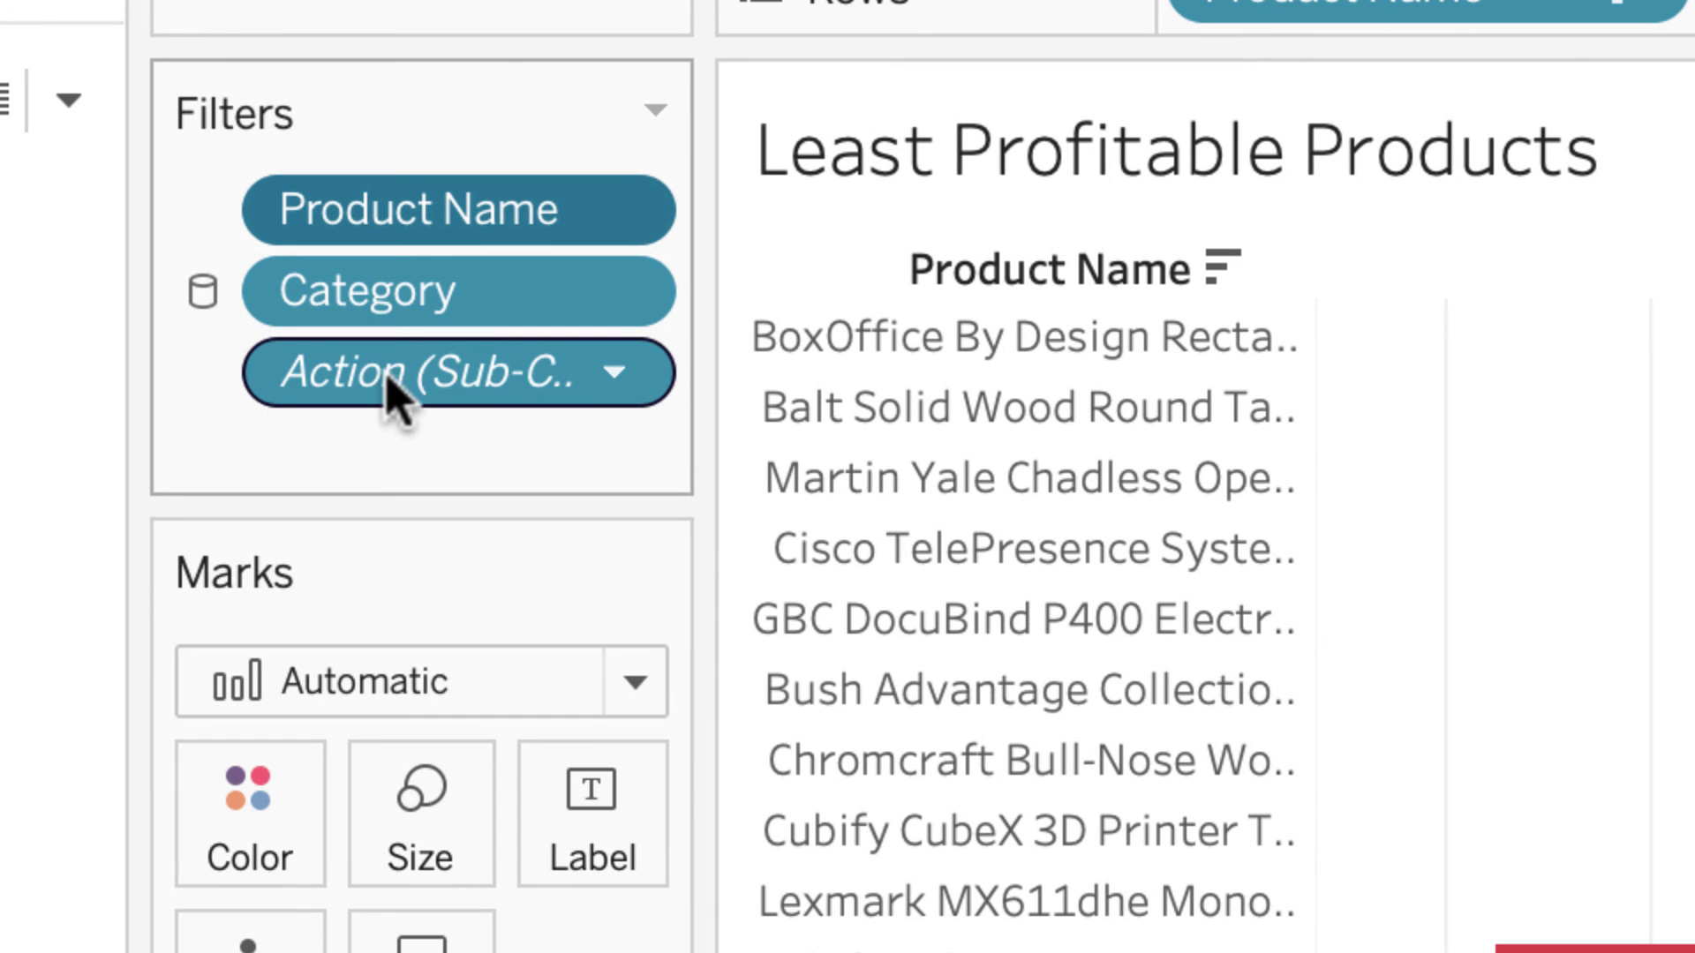
pyautogui.click(610, 375)
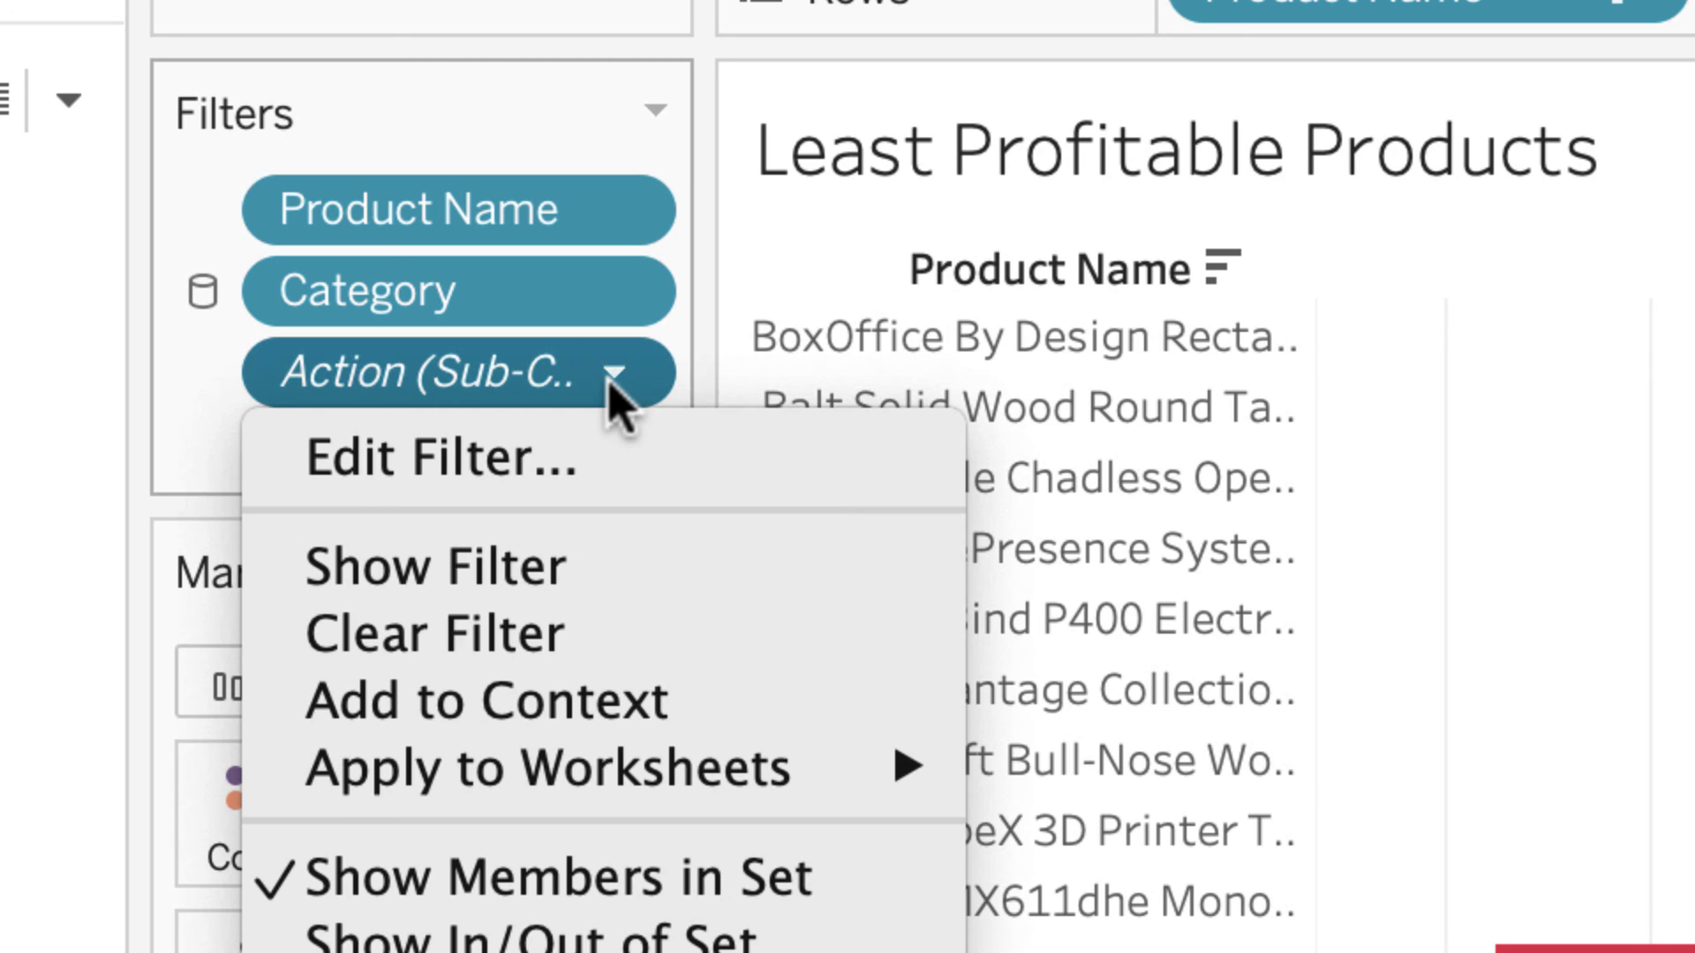
pyautogui.click(530, 706)
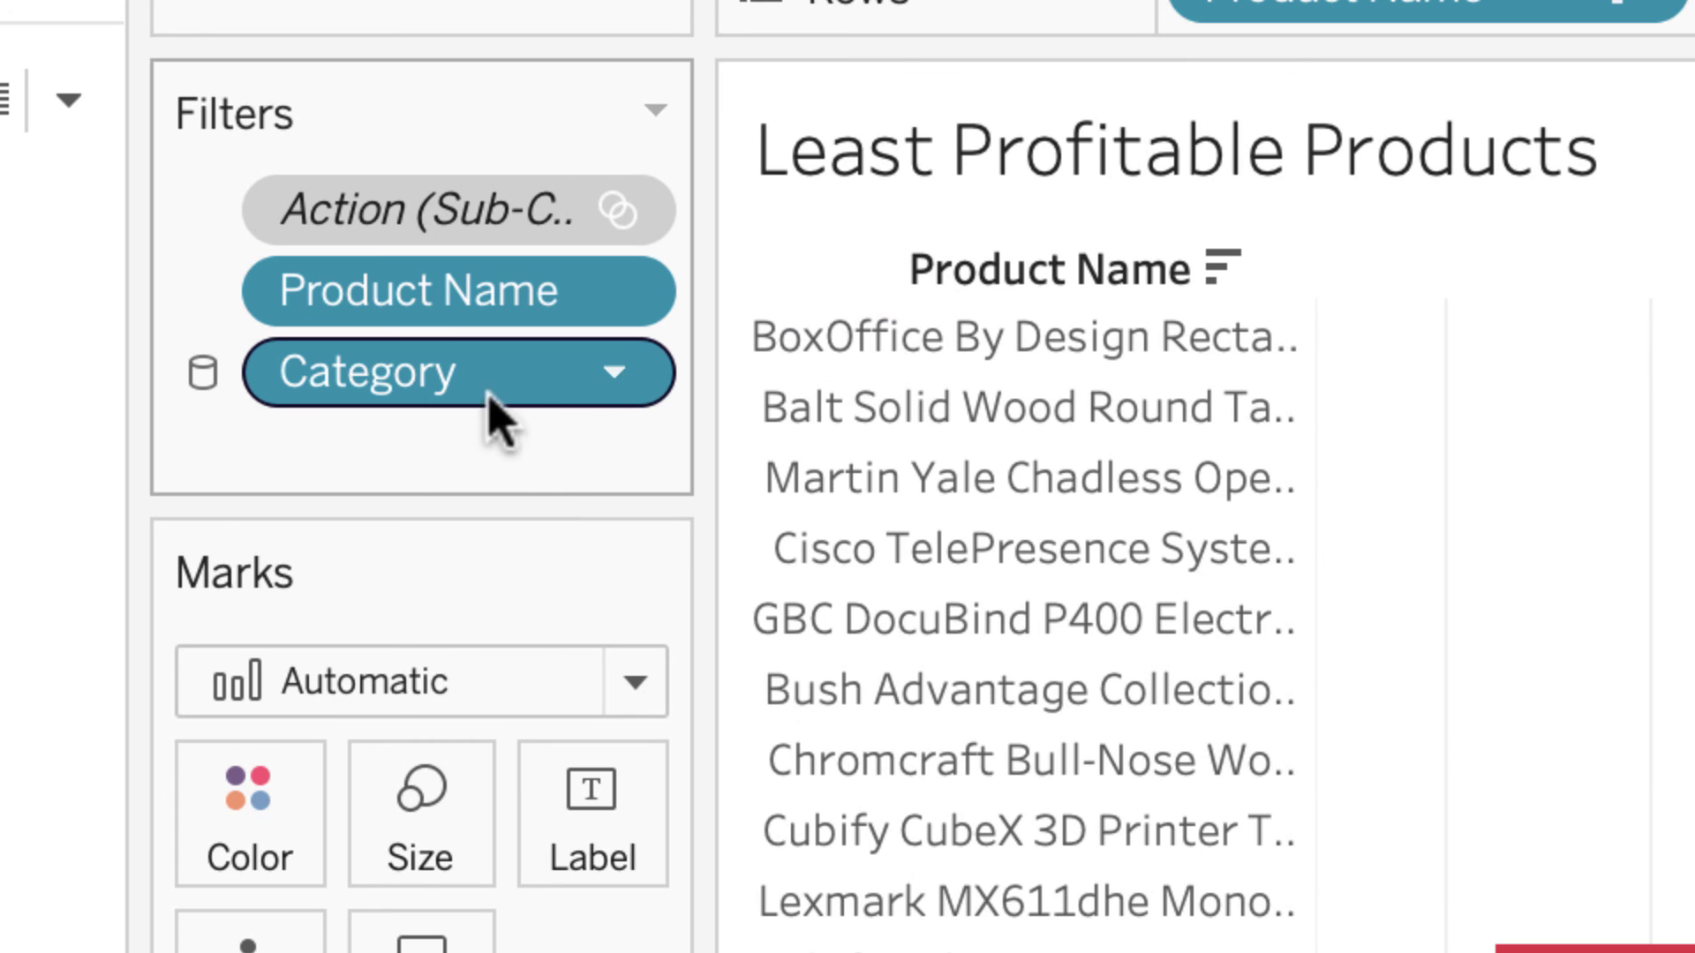
pyautogui.click(614, 376)
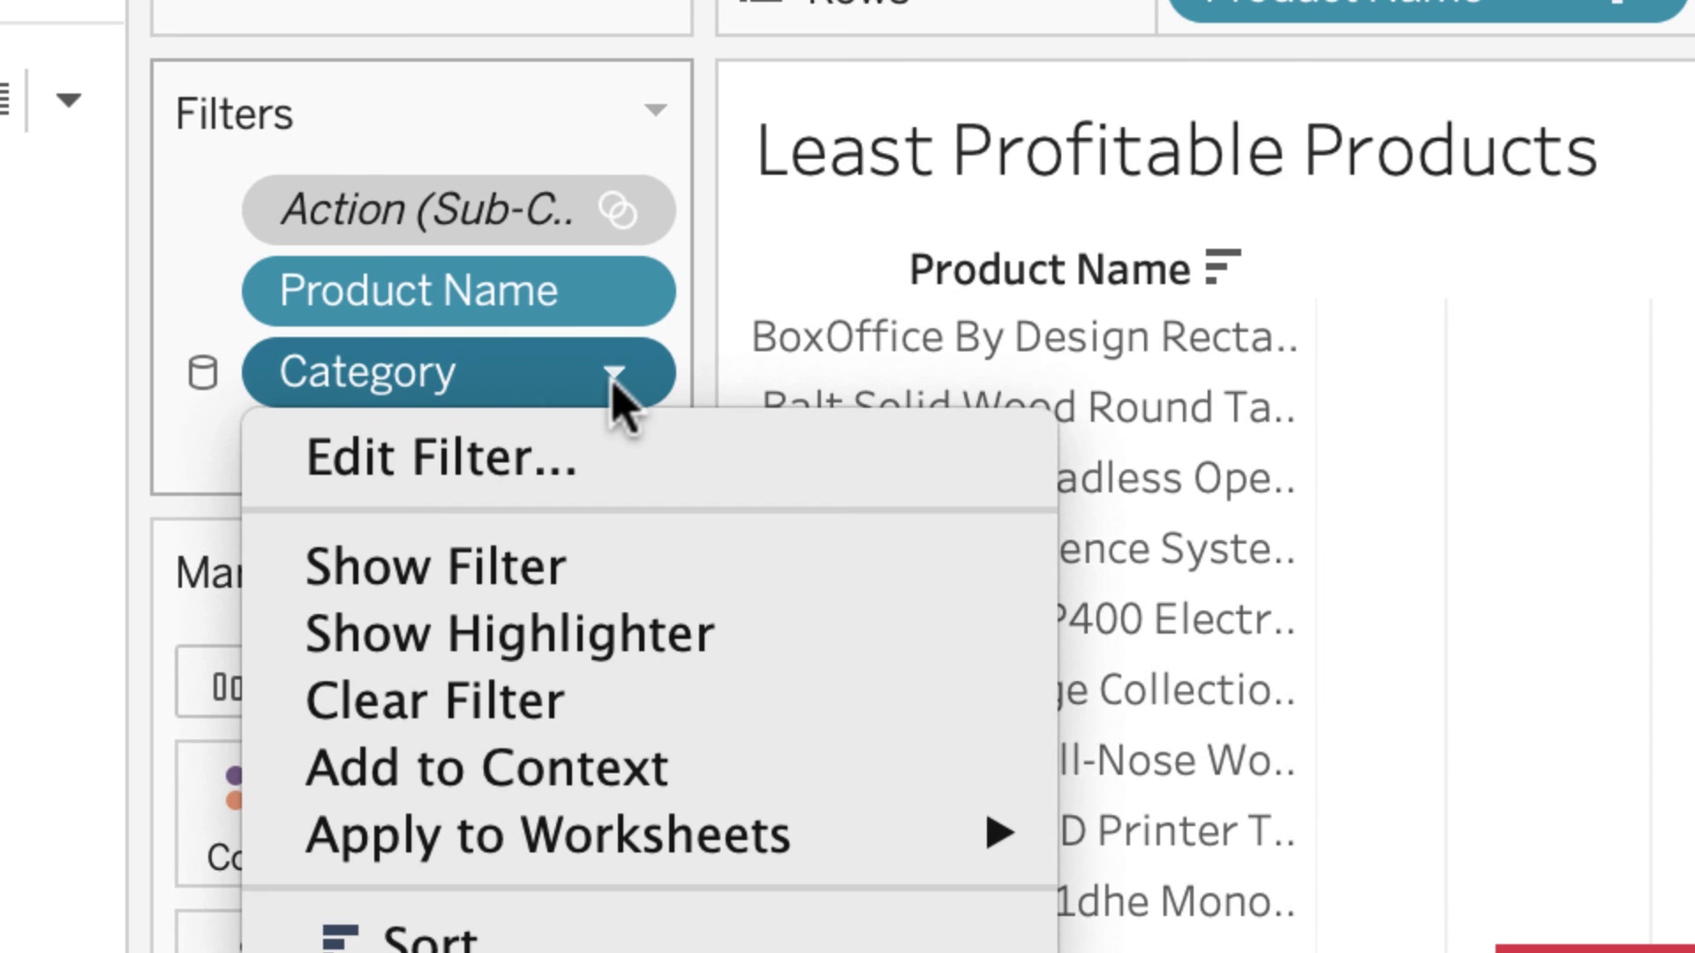
pyautogui.click(554, 780)
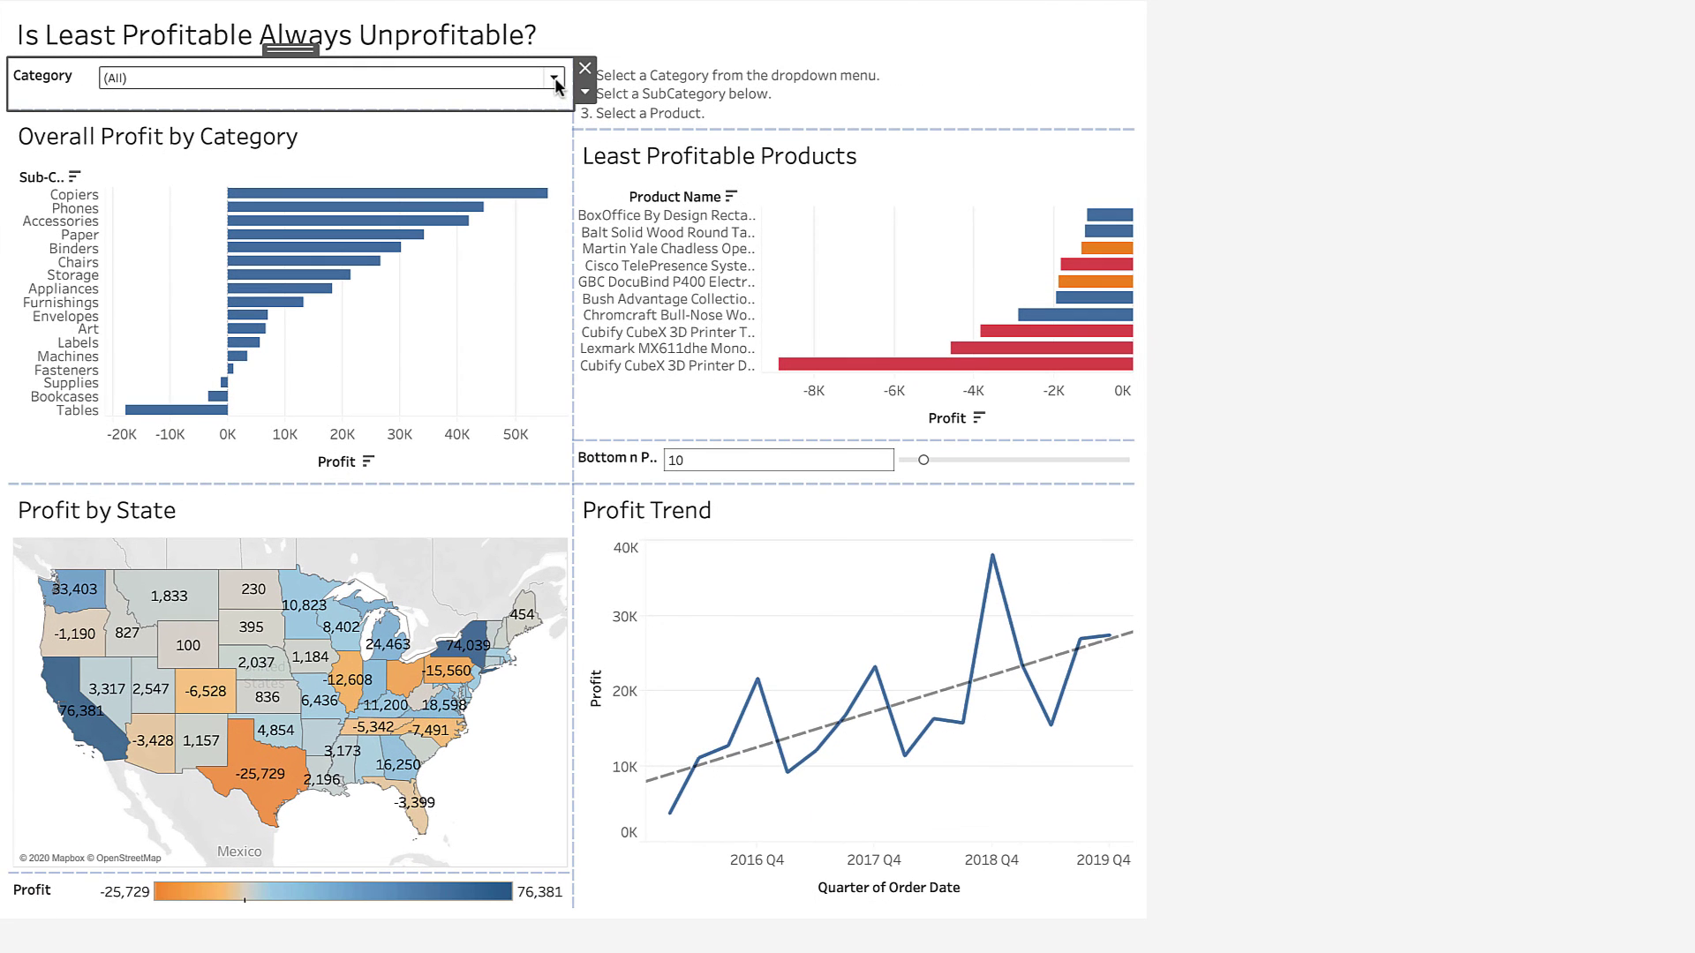
# Step: Retest the dashboard with Category set to Furniture, inspecting the least profitable products before and after selecting Furnishings
pyautogui.click(554, 77)
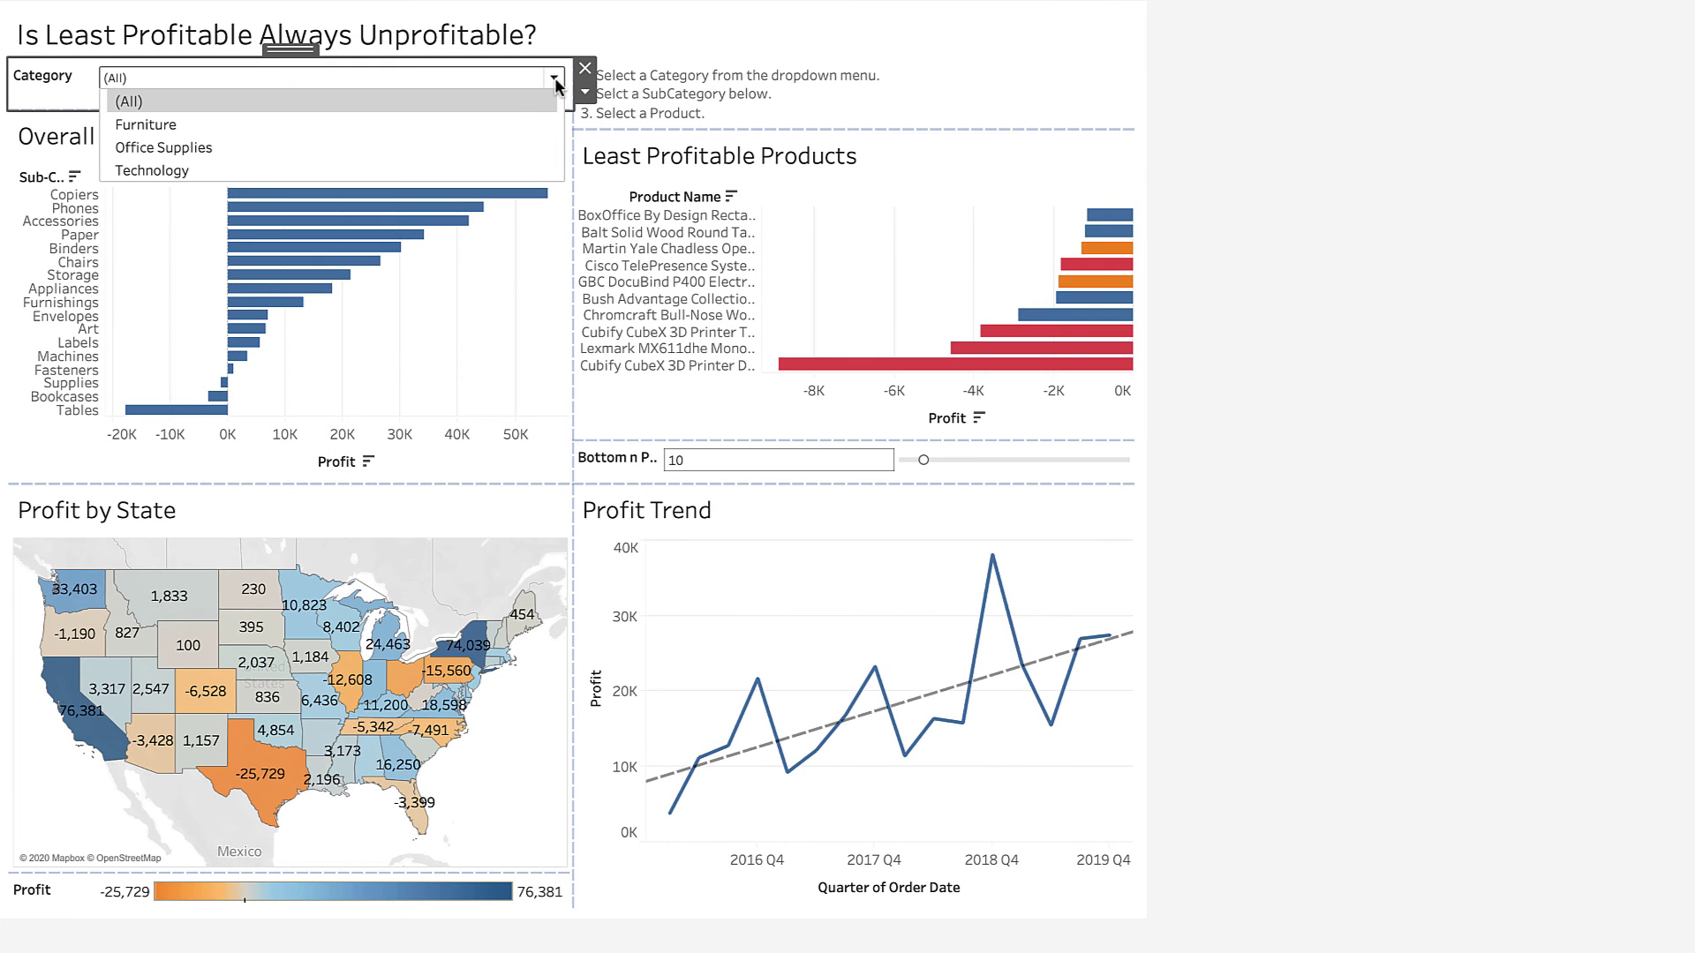
pyautogui.click(363, 126)
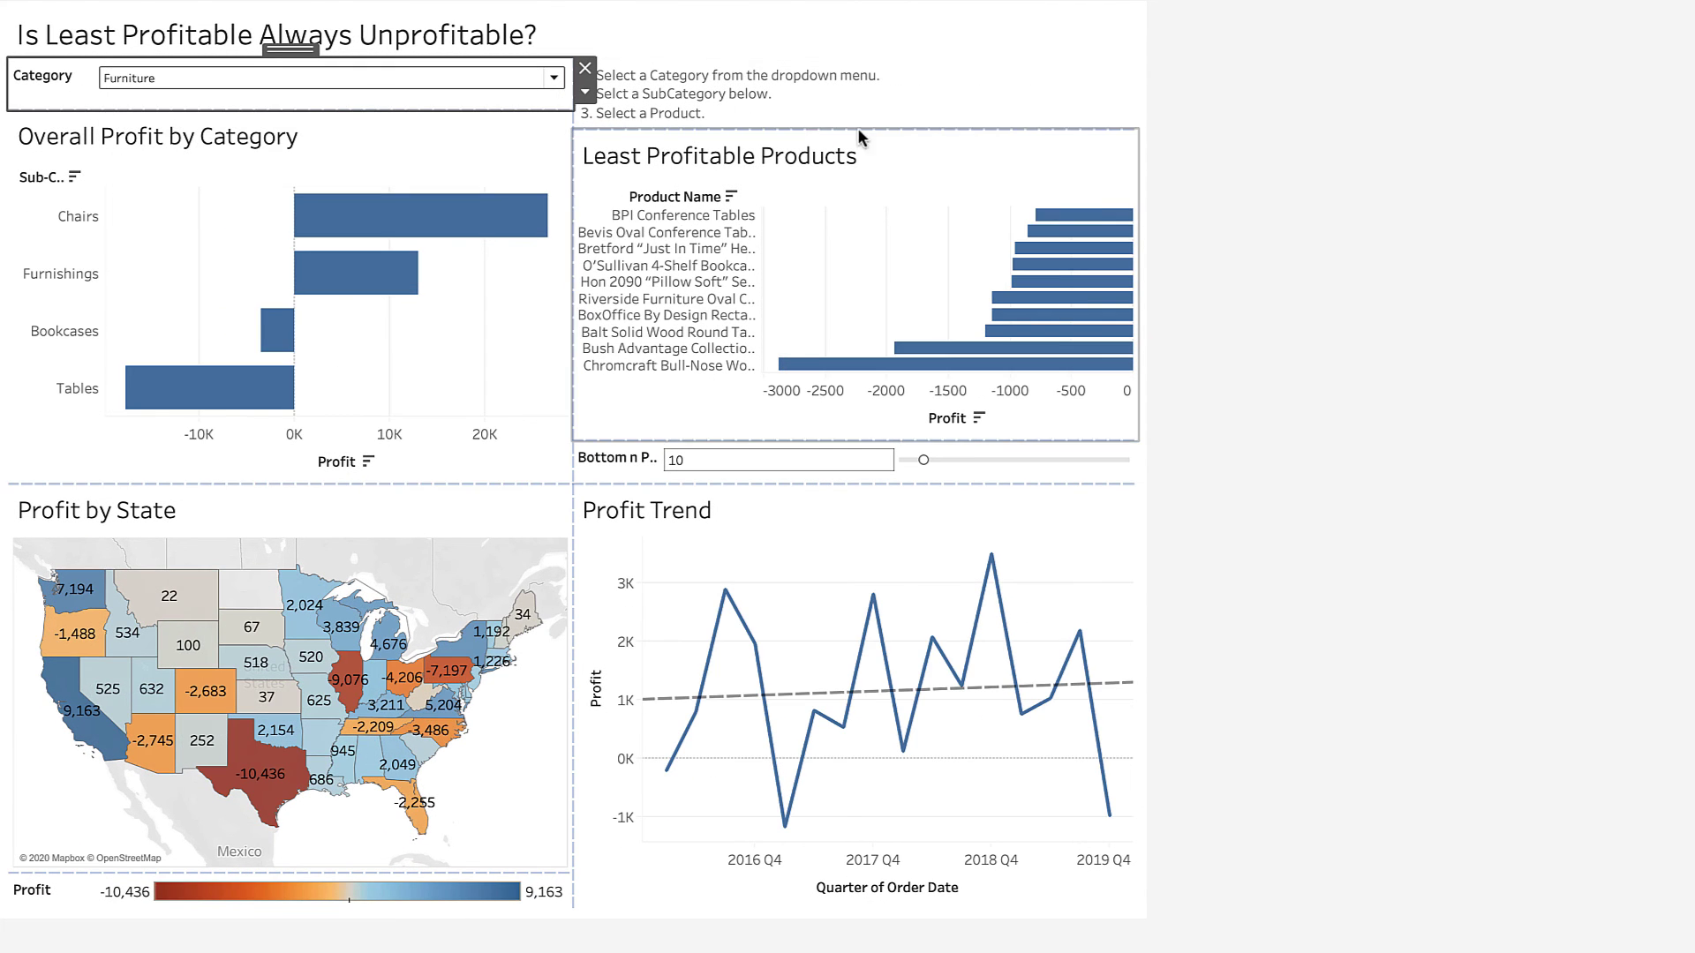
pyautogui.moveTo(1075, 237)
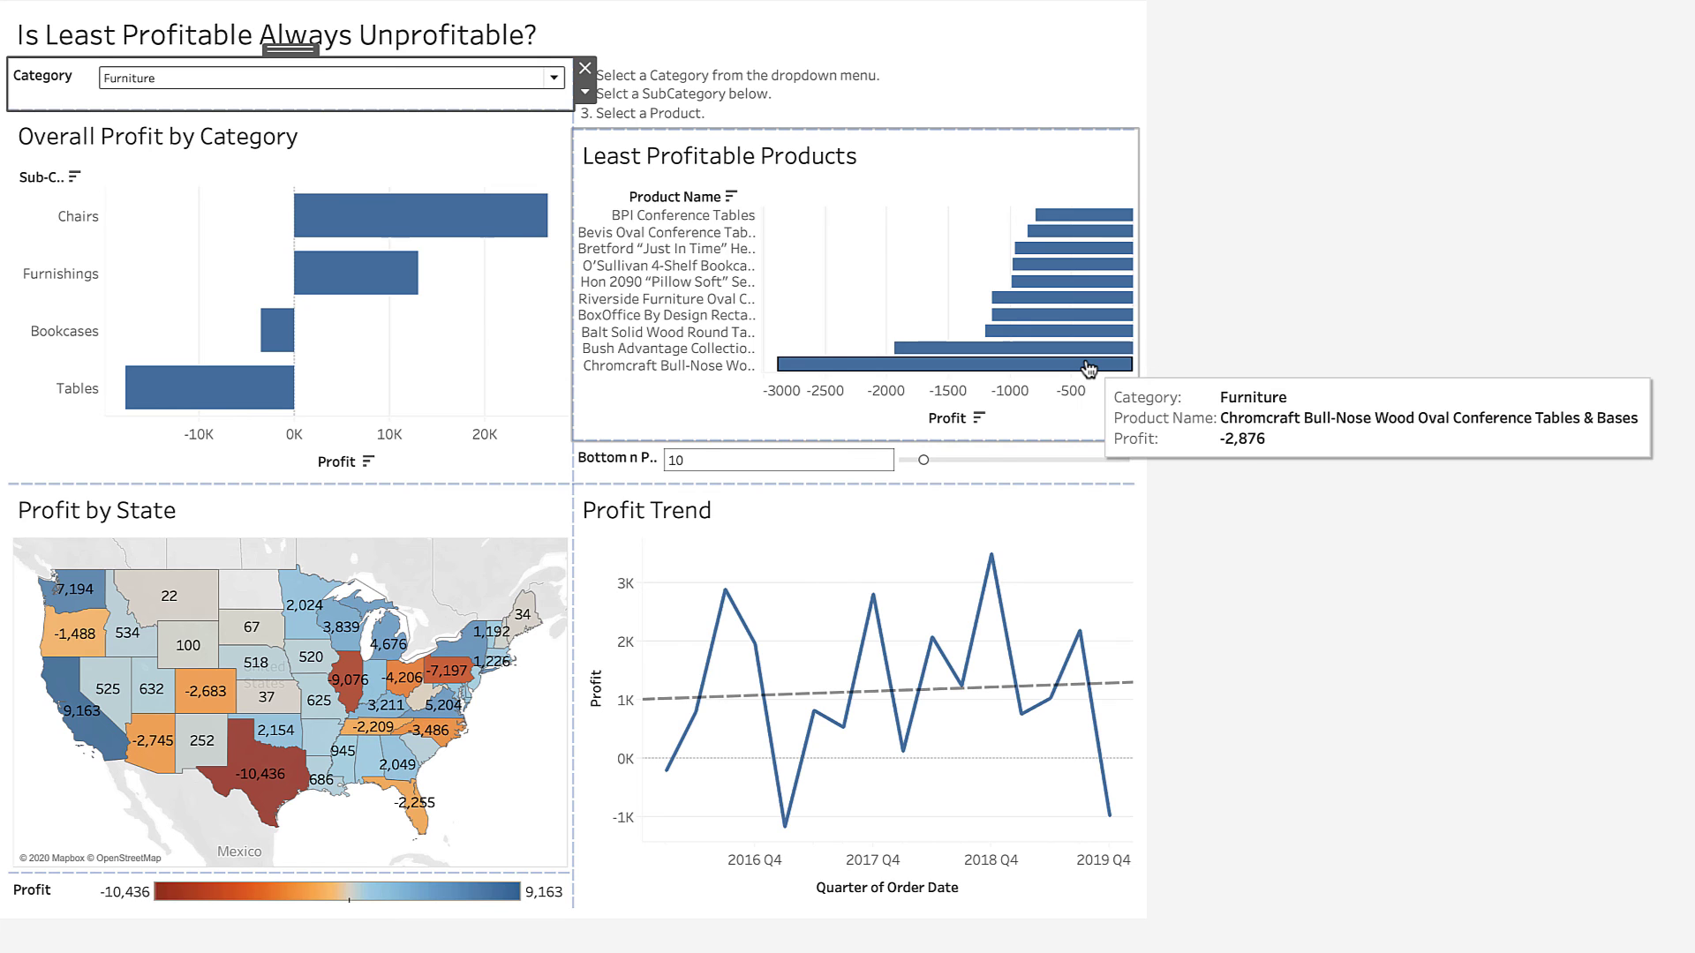
pyautogui.click(355, 272)
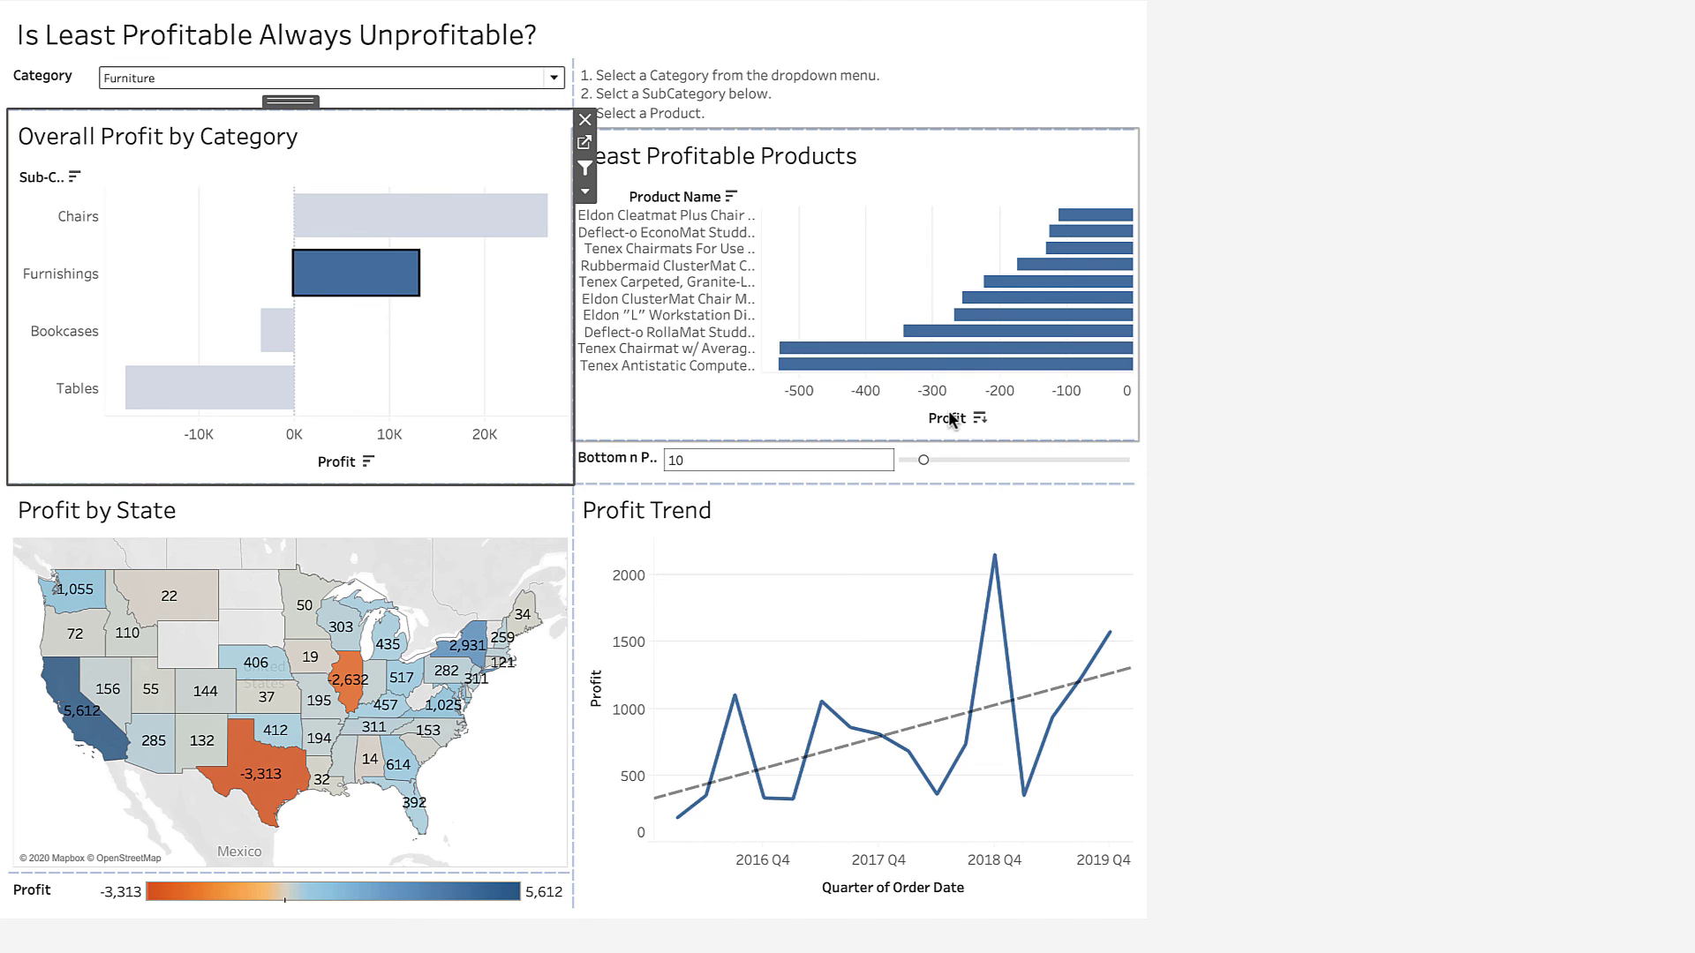
# Step: Set the Bottom n Products parameter to 25 and change the fit of Least Profitable Products to Standard
pyautogui.moveTo(923, 459); pyautogui.dragTo(949, 460)
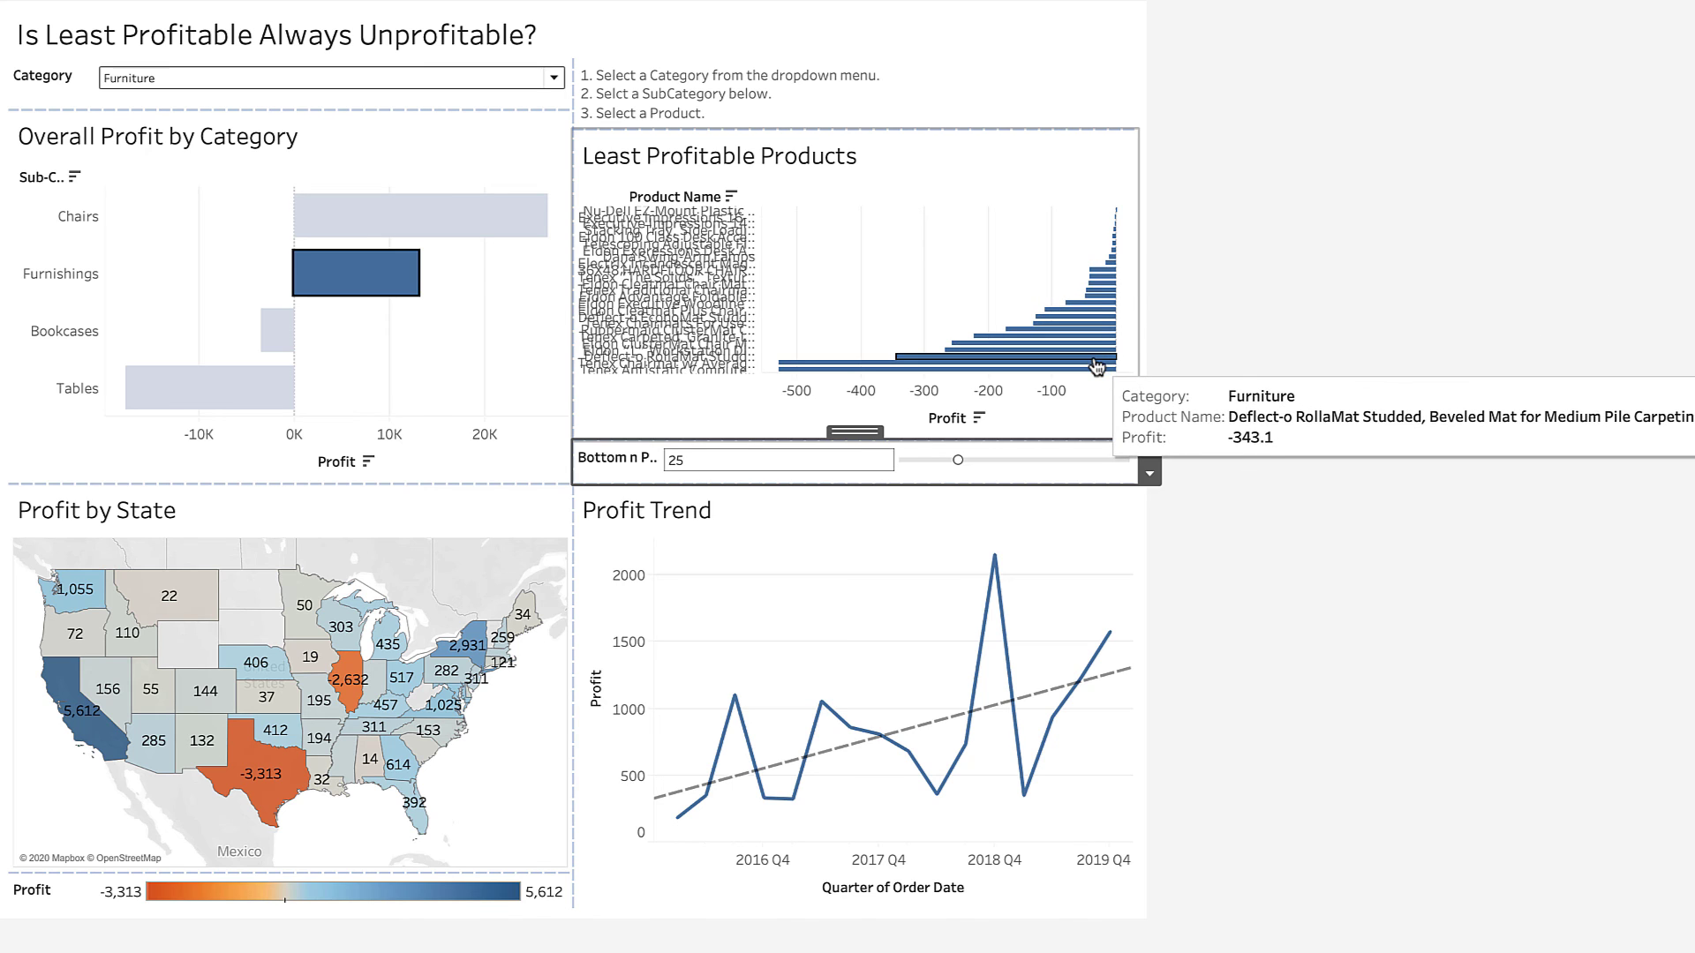
pyautogui.moveTo(1097, 370)
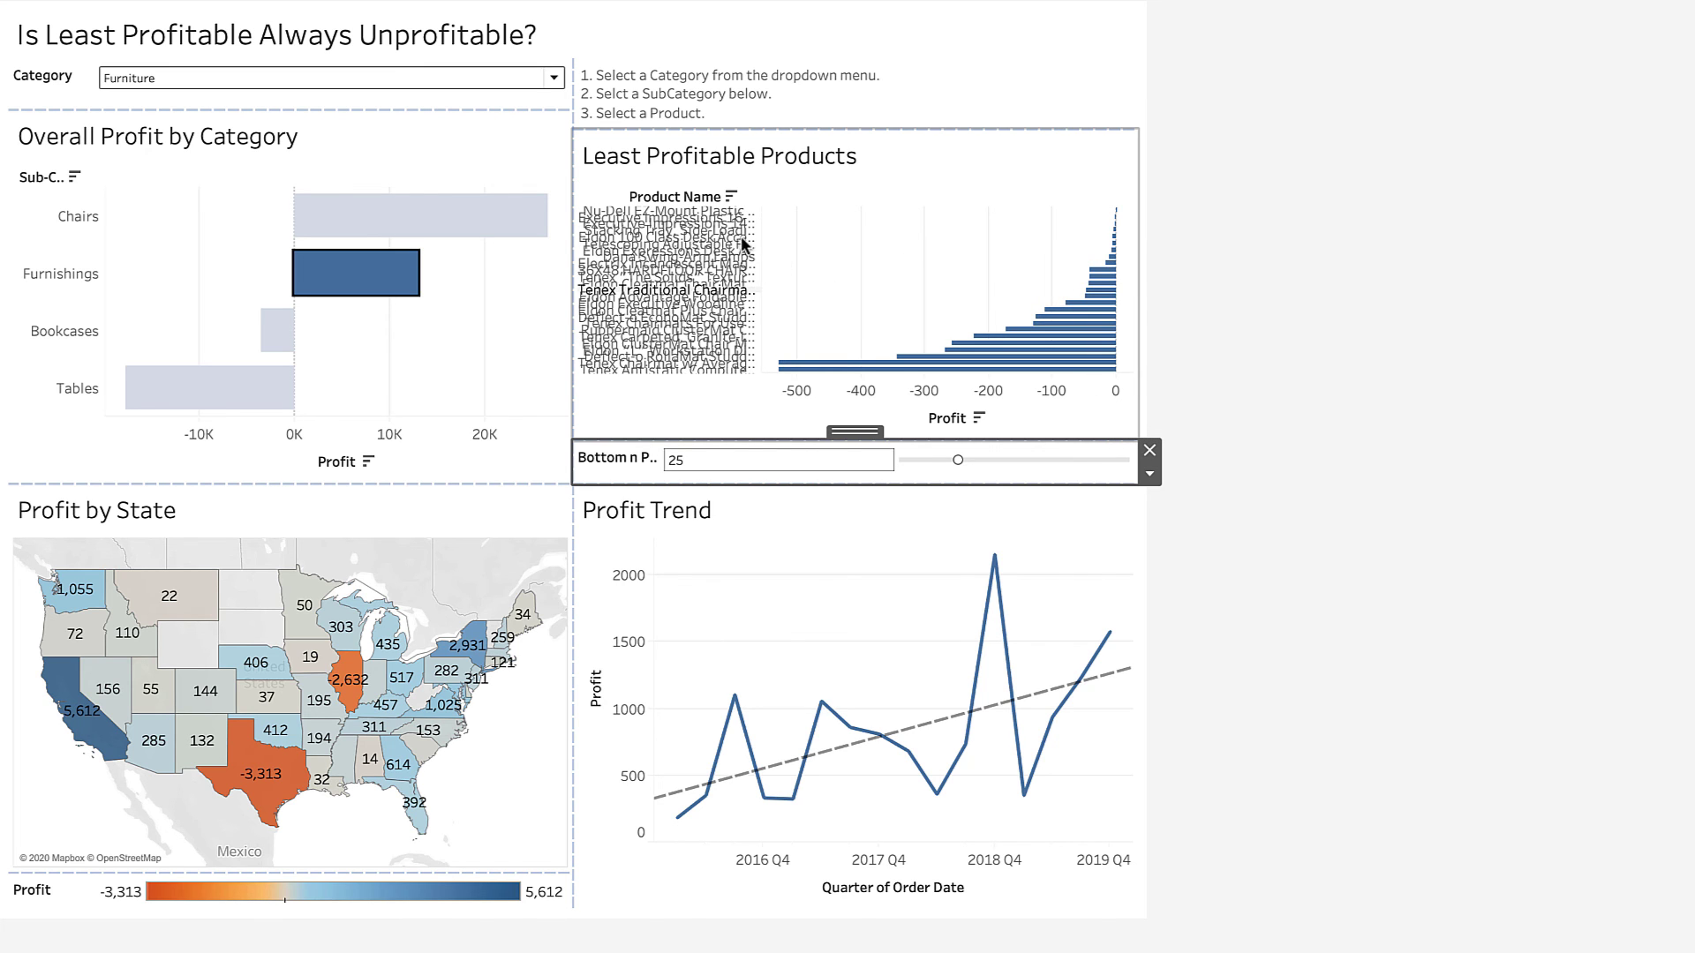
pyautogui.click(940, 176)
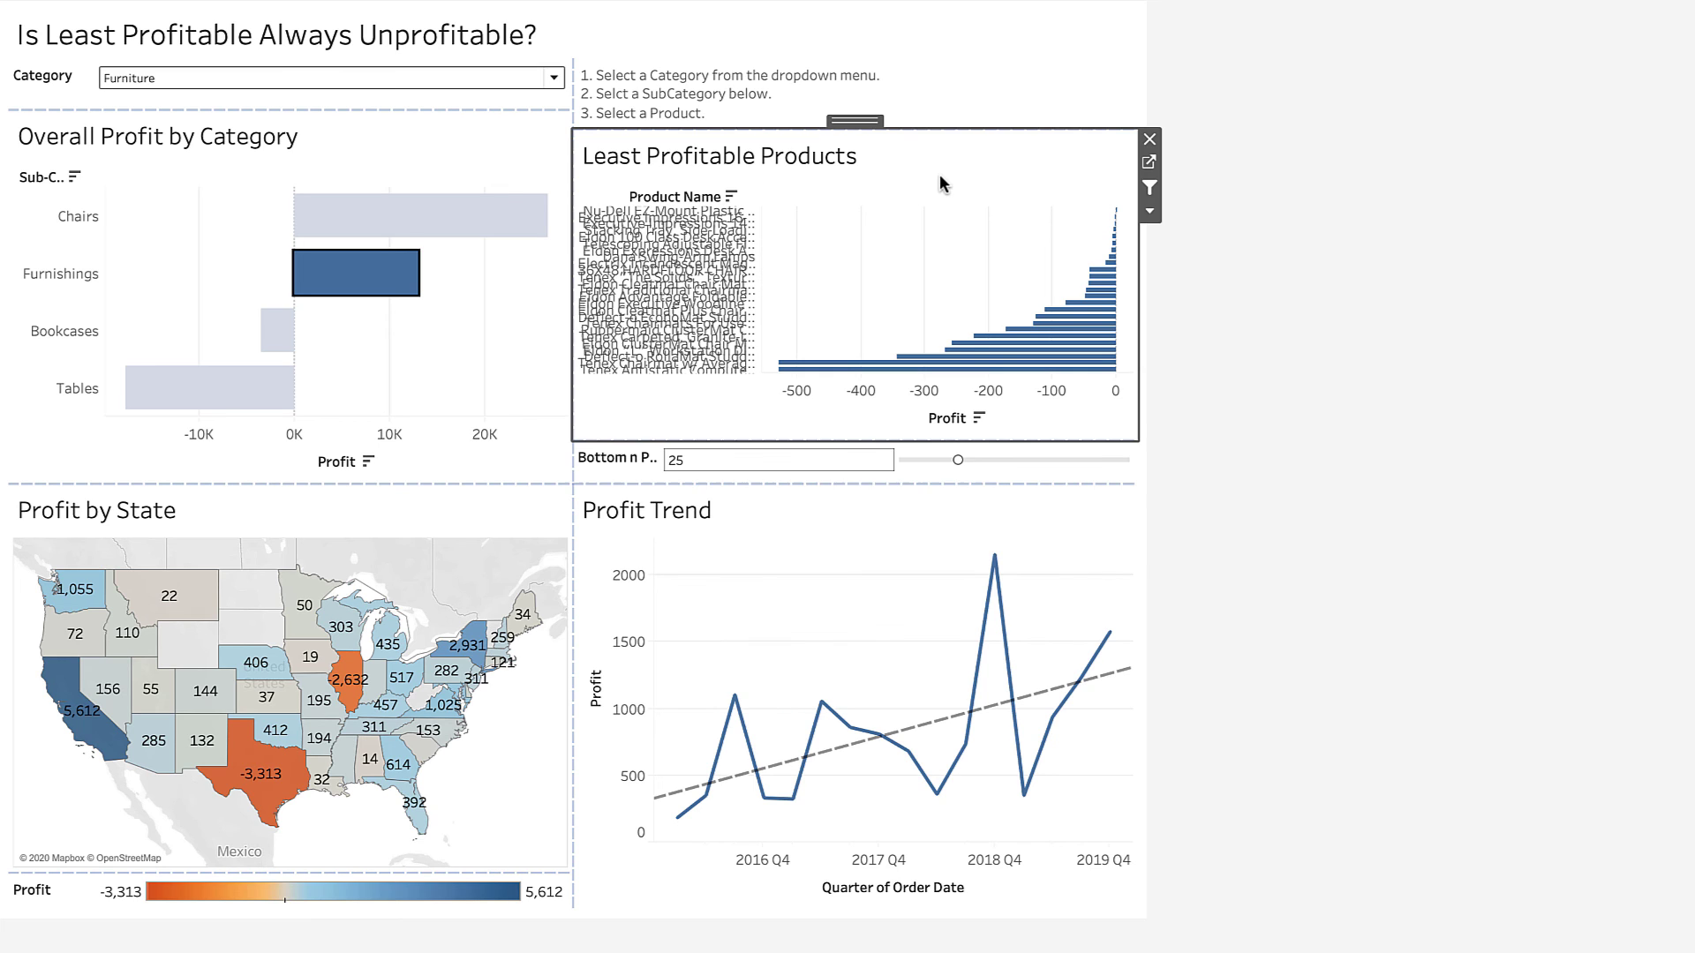
pyautogui.click(1151, 214)
pyautogui.moveTo(1196, 282)
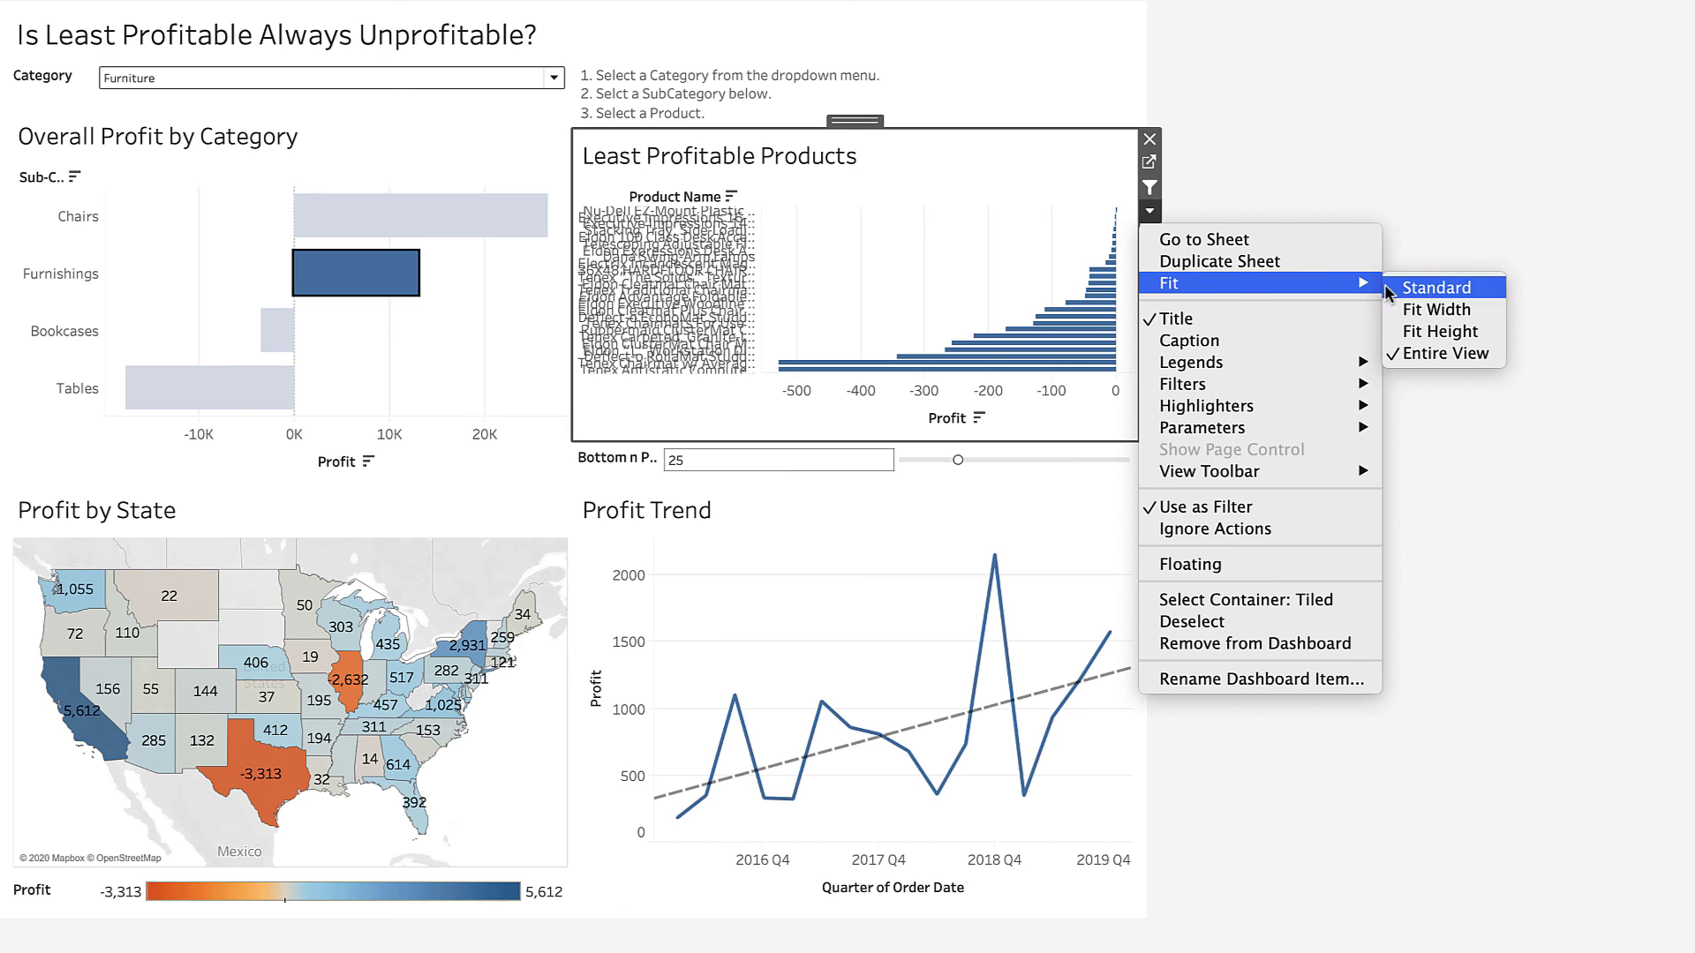
pyautogui.click(1432, 288)
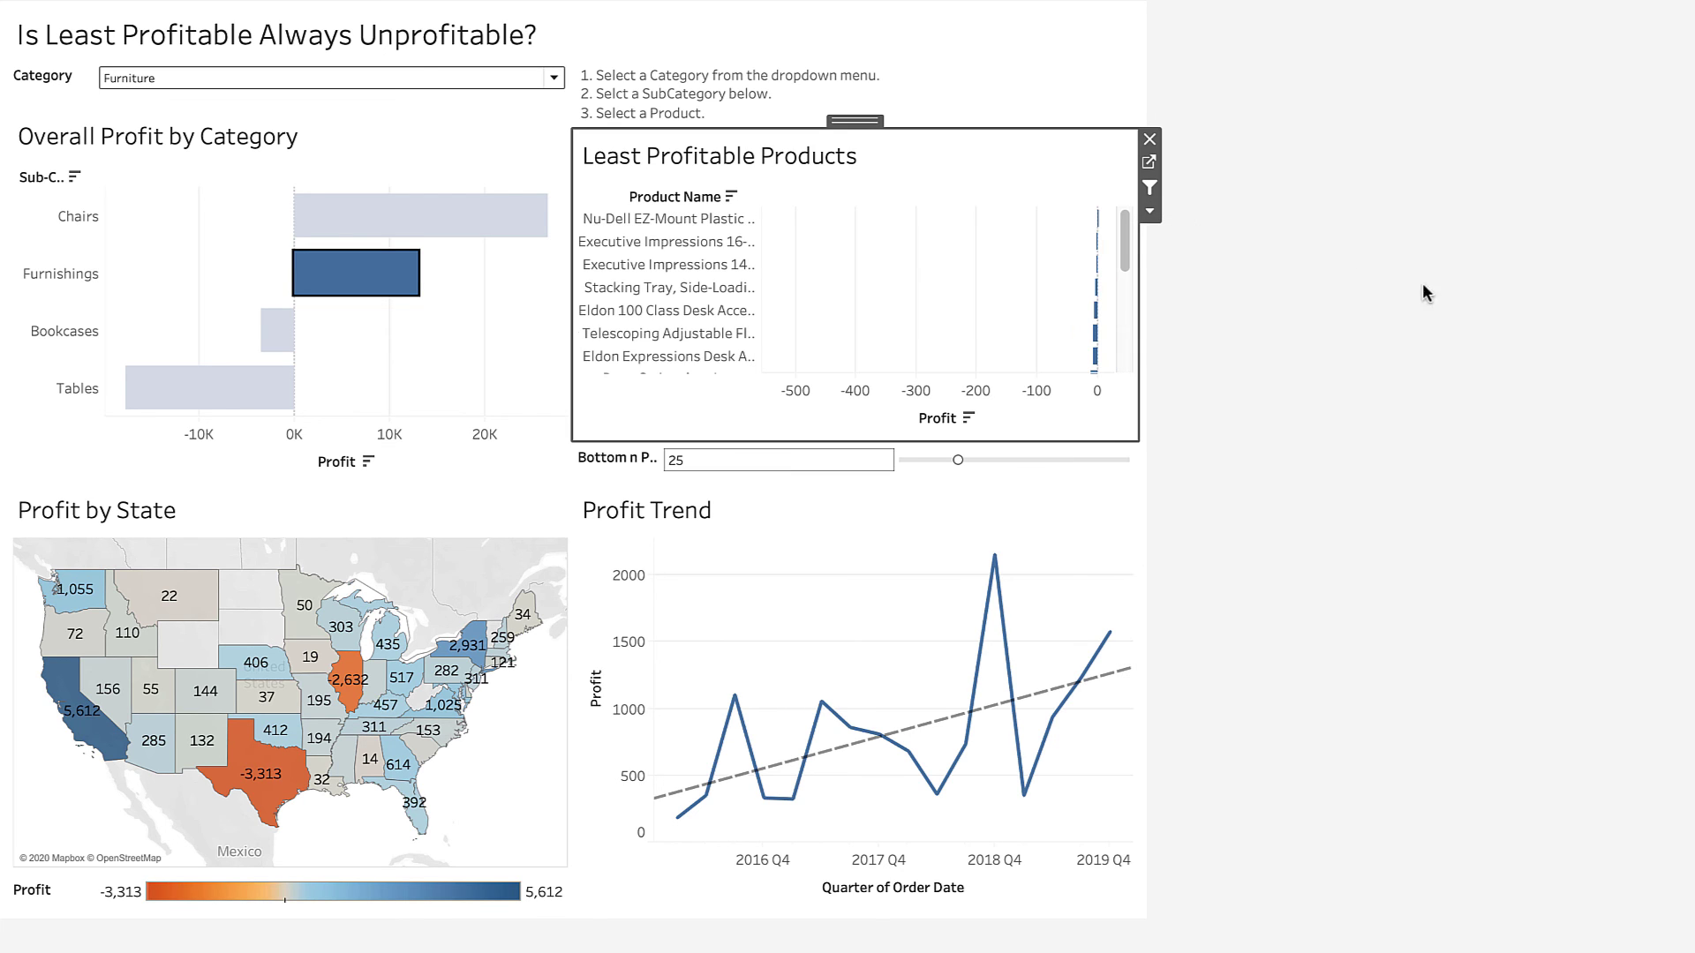
pyautogui.moveTo(1125, 249)
pyautogui.mouseDown()
pyautogui.moveTo(1123, 389)
pyautogui.moveTo(1123, 231)
pyautogui.mouseUp()
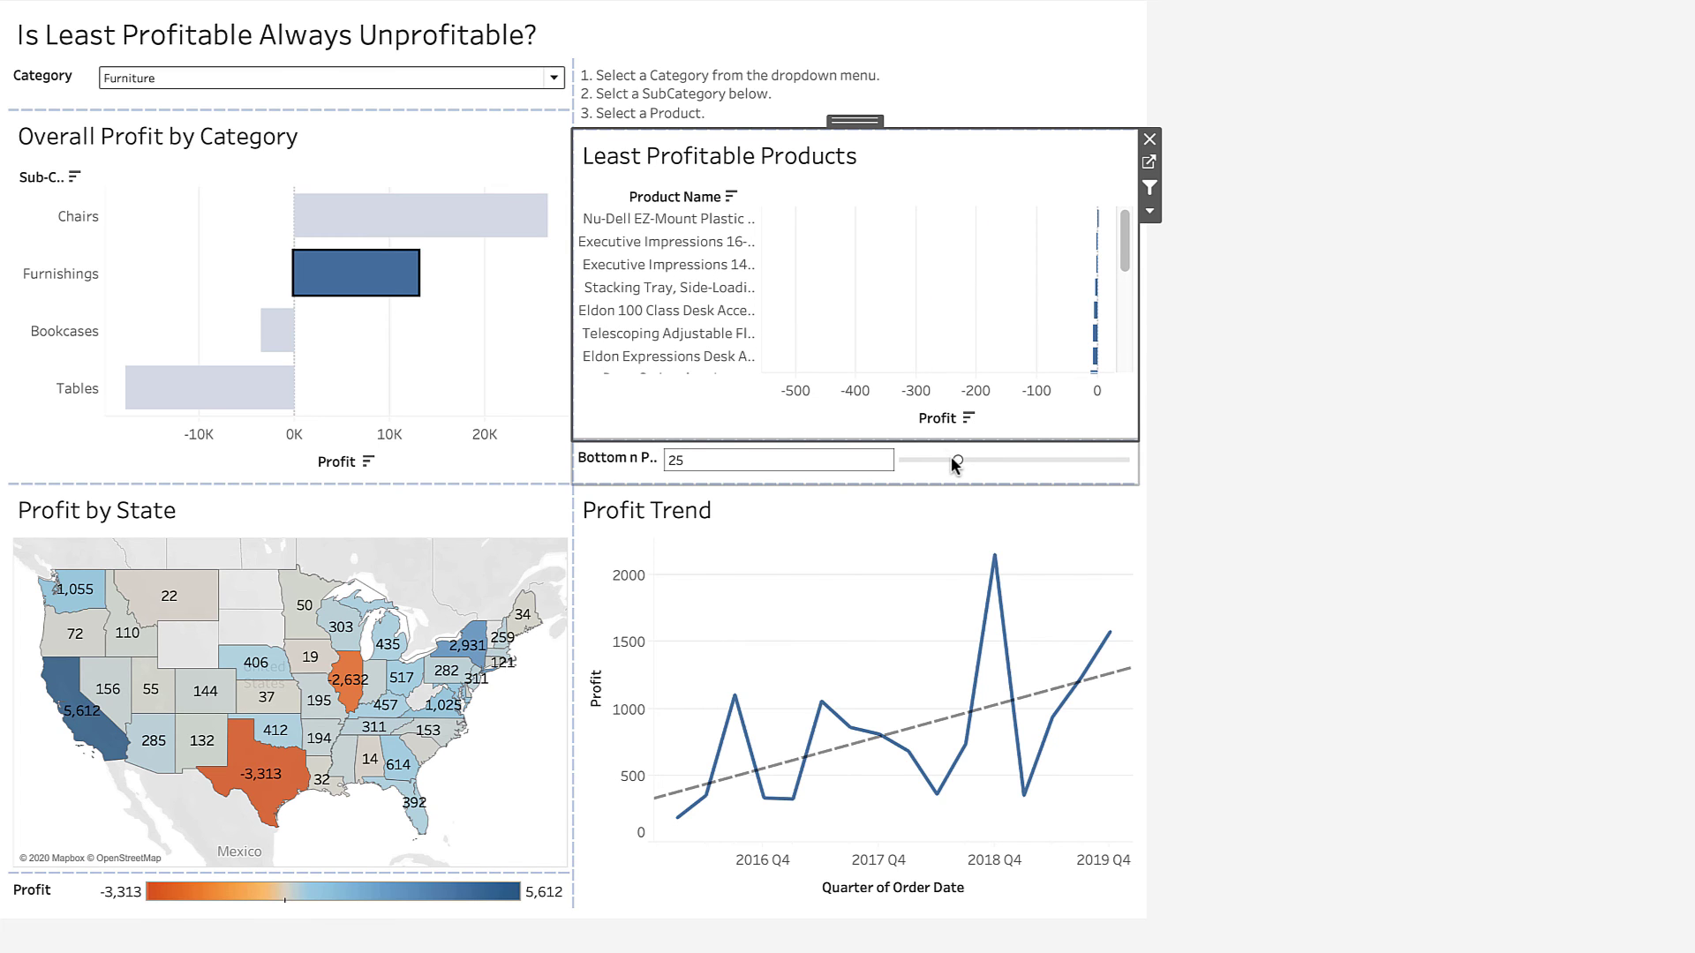
# Step: Set the Bottom n Products parameter to 10 and test the product filter by selecting the Tenex Antistatic Computer Chair Mats bar
pyautogui.moveTo(951, 455); pyautogui.dragTo(939, 457)
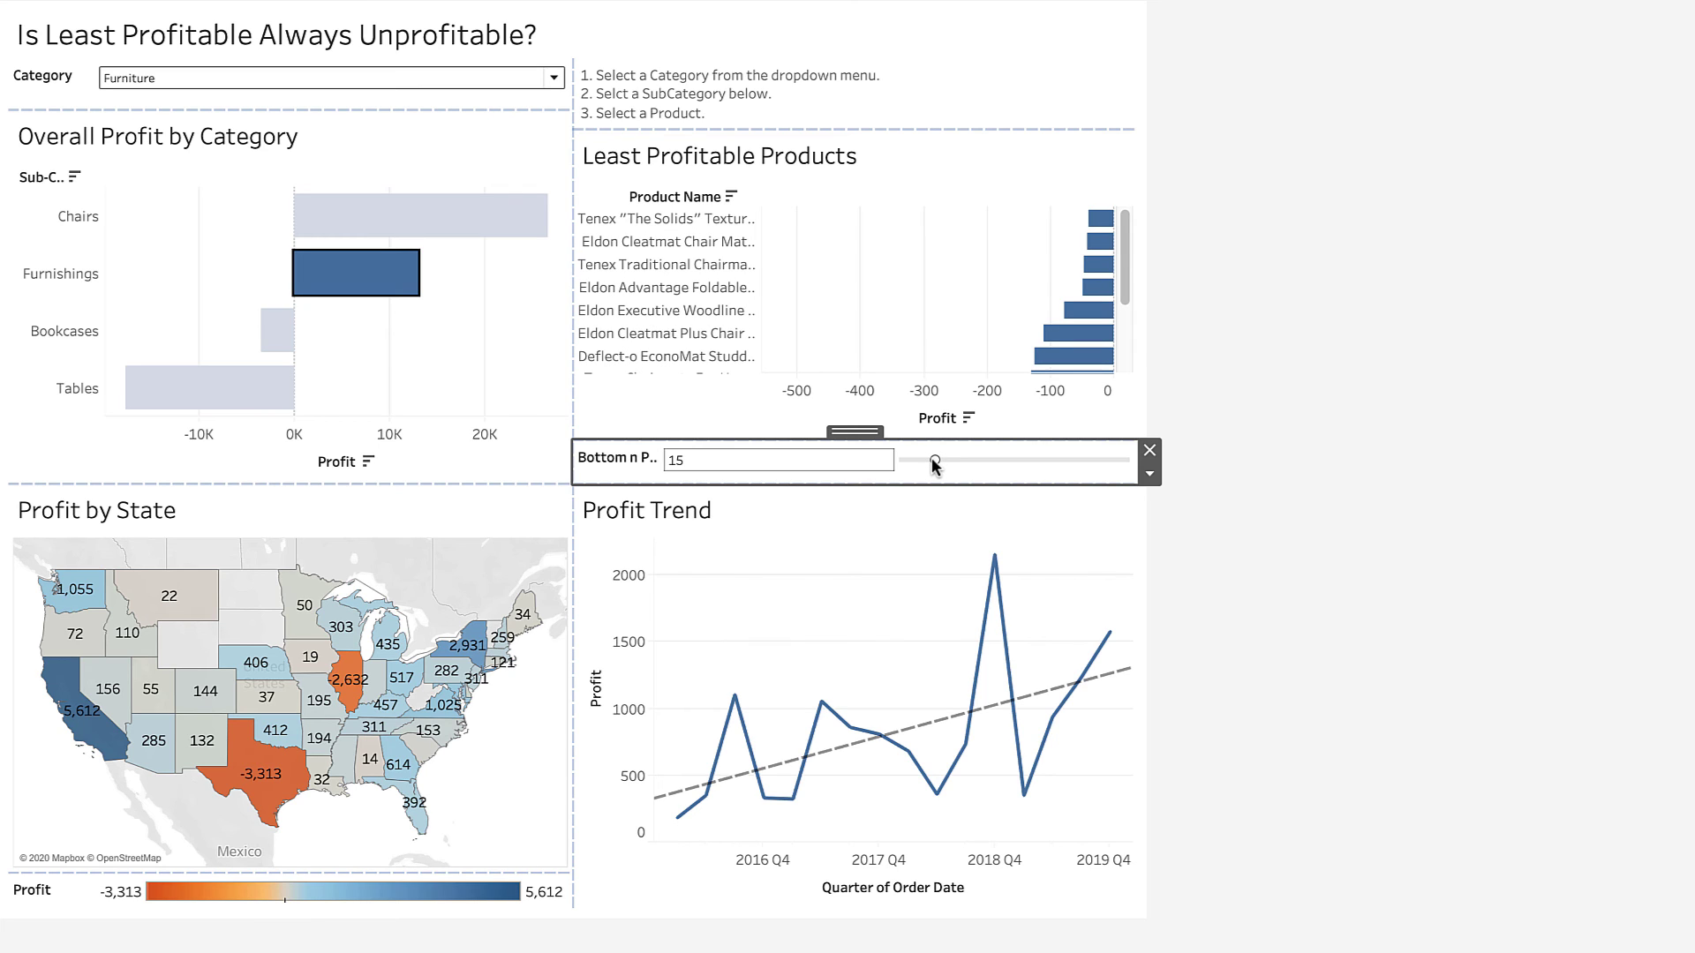
pyautogui.moveTo(925, 457); pyautogui.dragTo(923, 457)
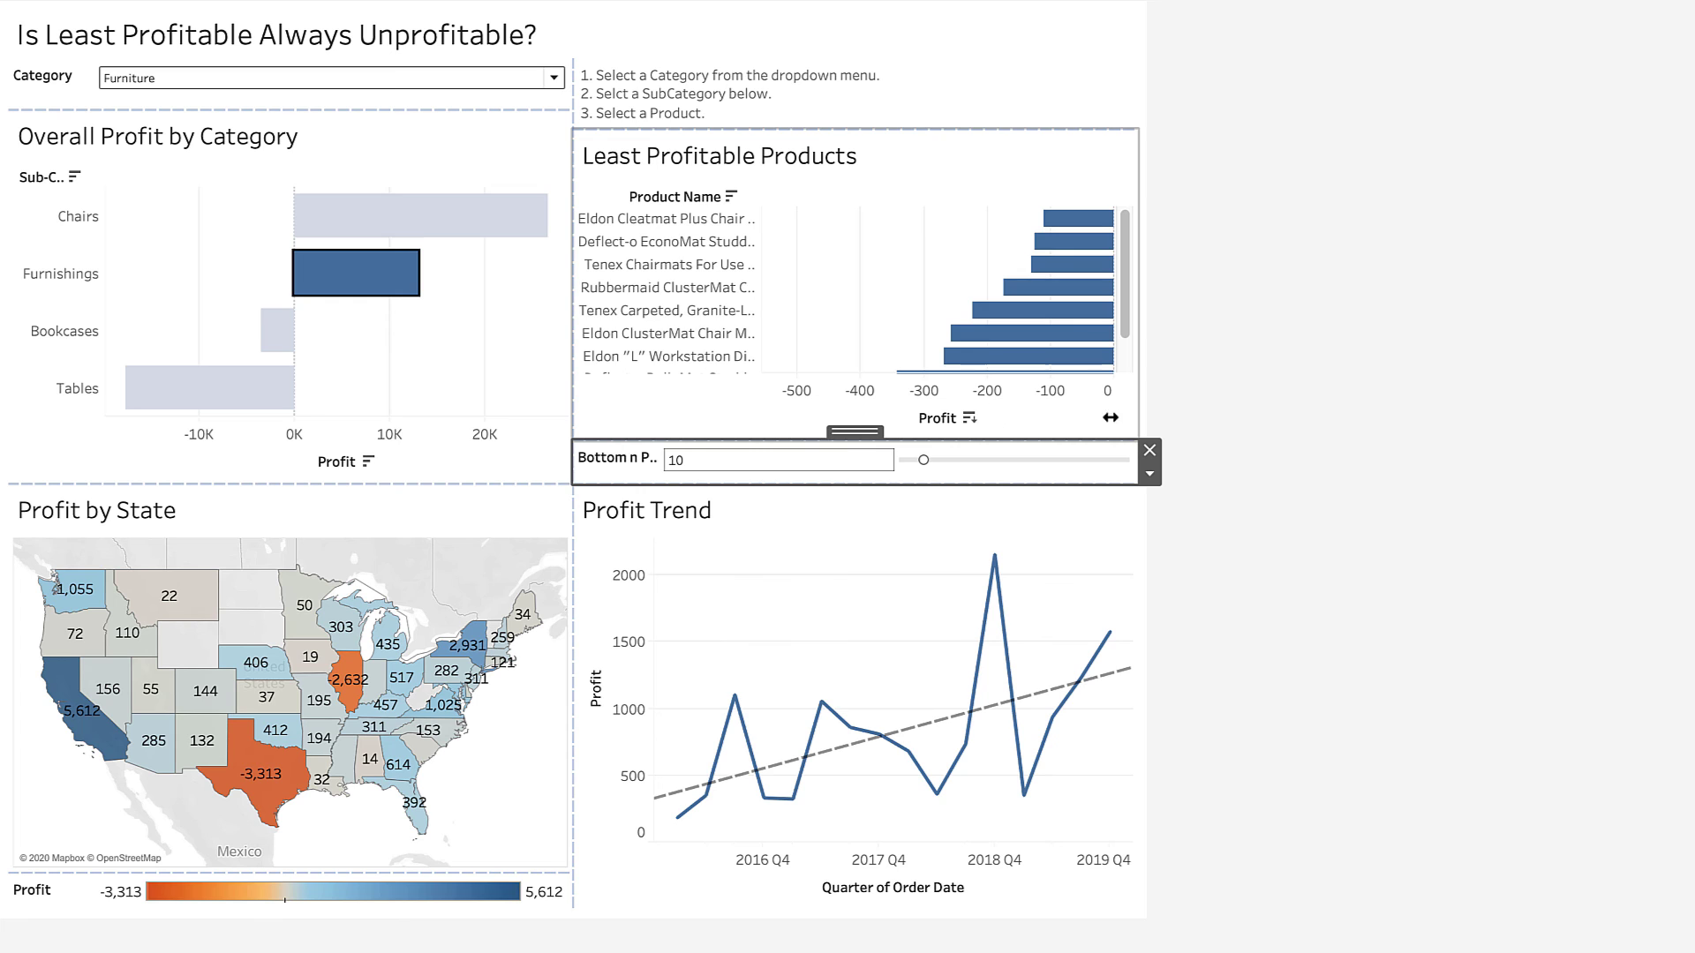
pyautogui.click(1201, 400)
pyautogui.moveTo(1124, 309); pyautogui.dragTo(1124, 340)
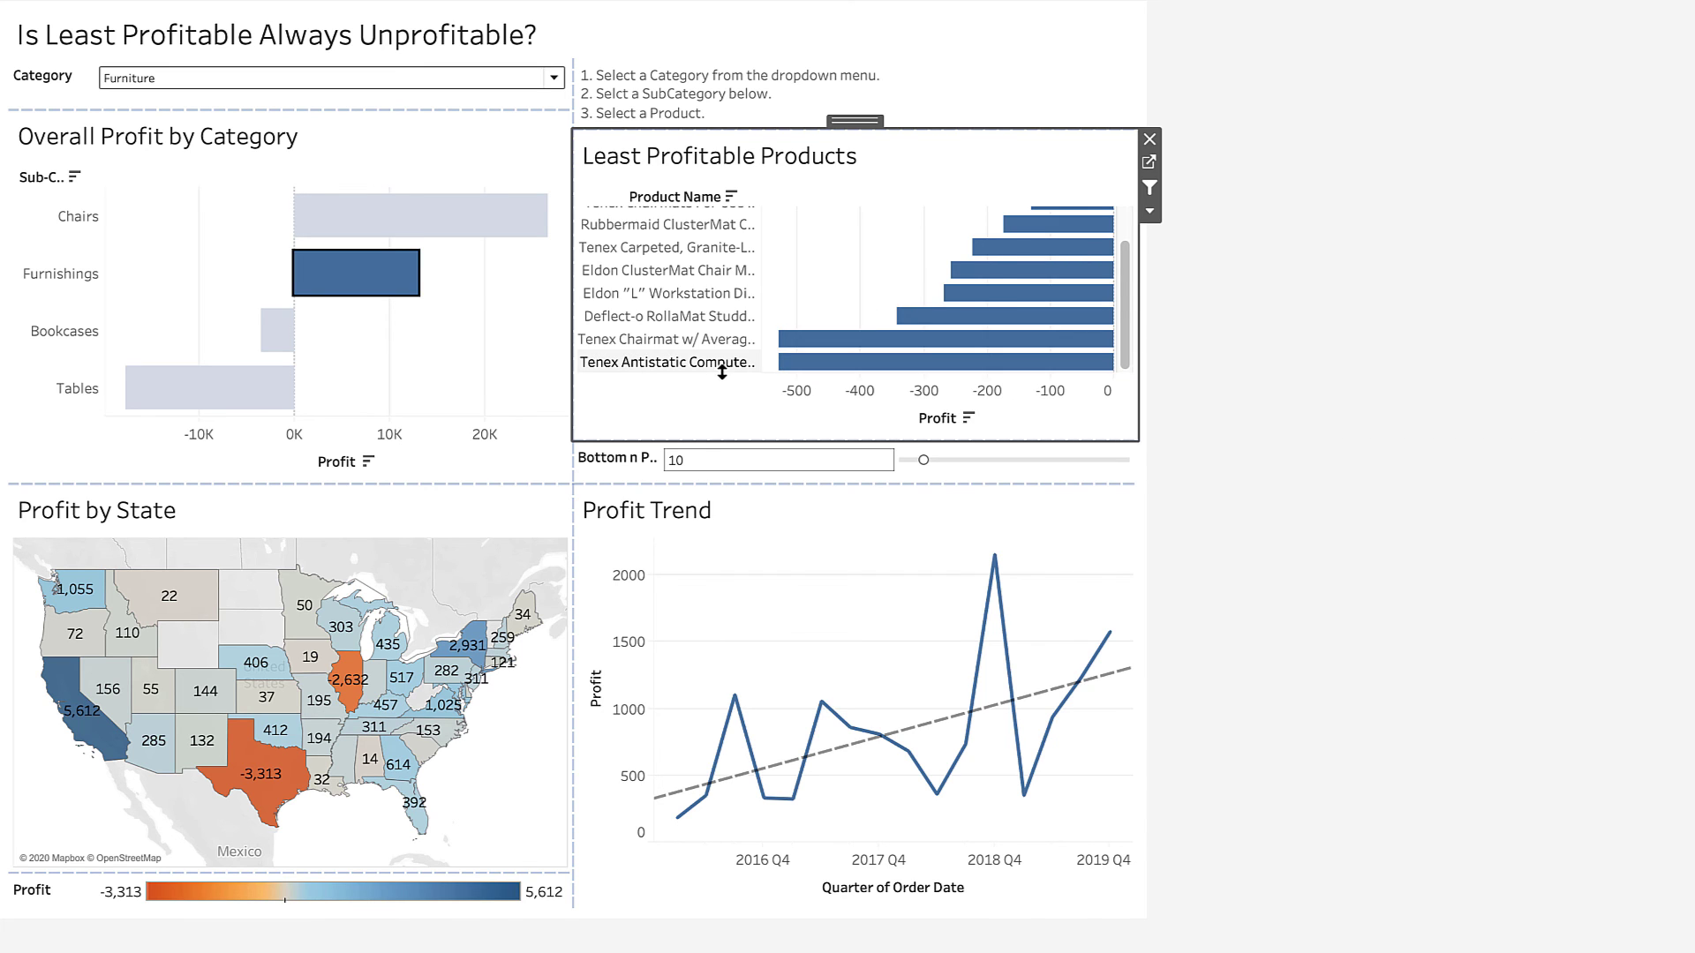
pyautogui.click(823, 366)
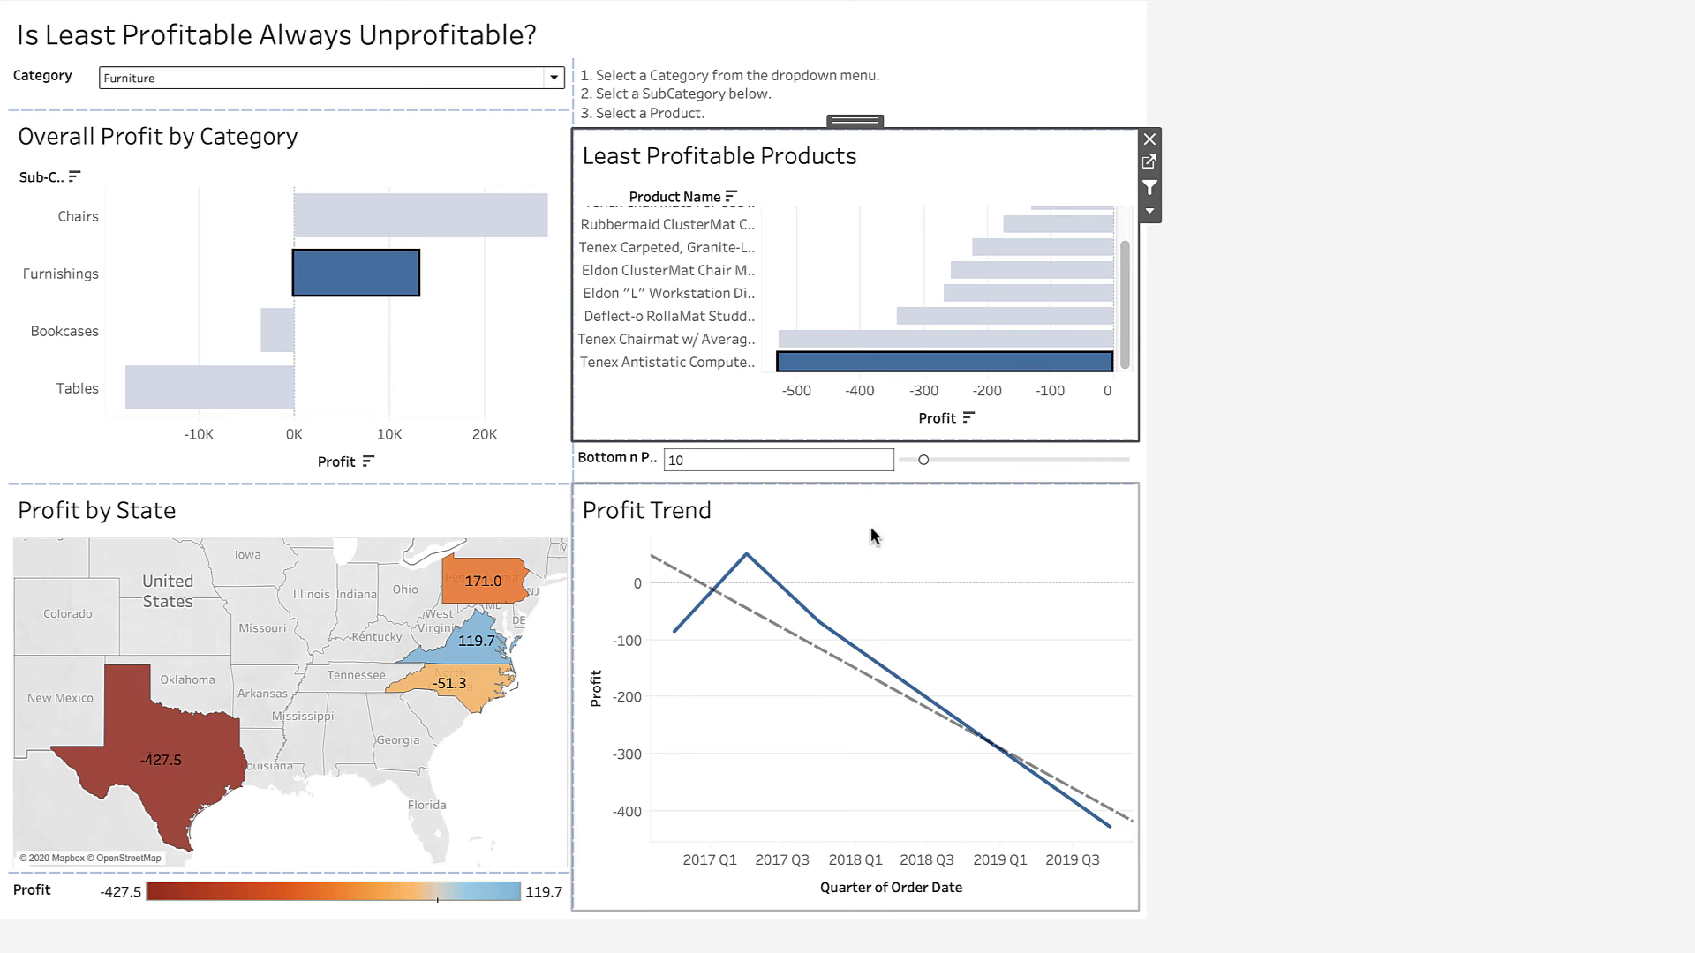
# Step: Deselect Furnishings to clear the product filtering as well, and show all categories on the dashboard again
pyautogui.click(370, 289)
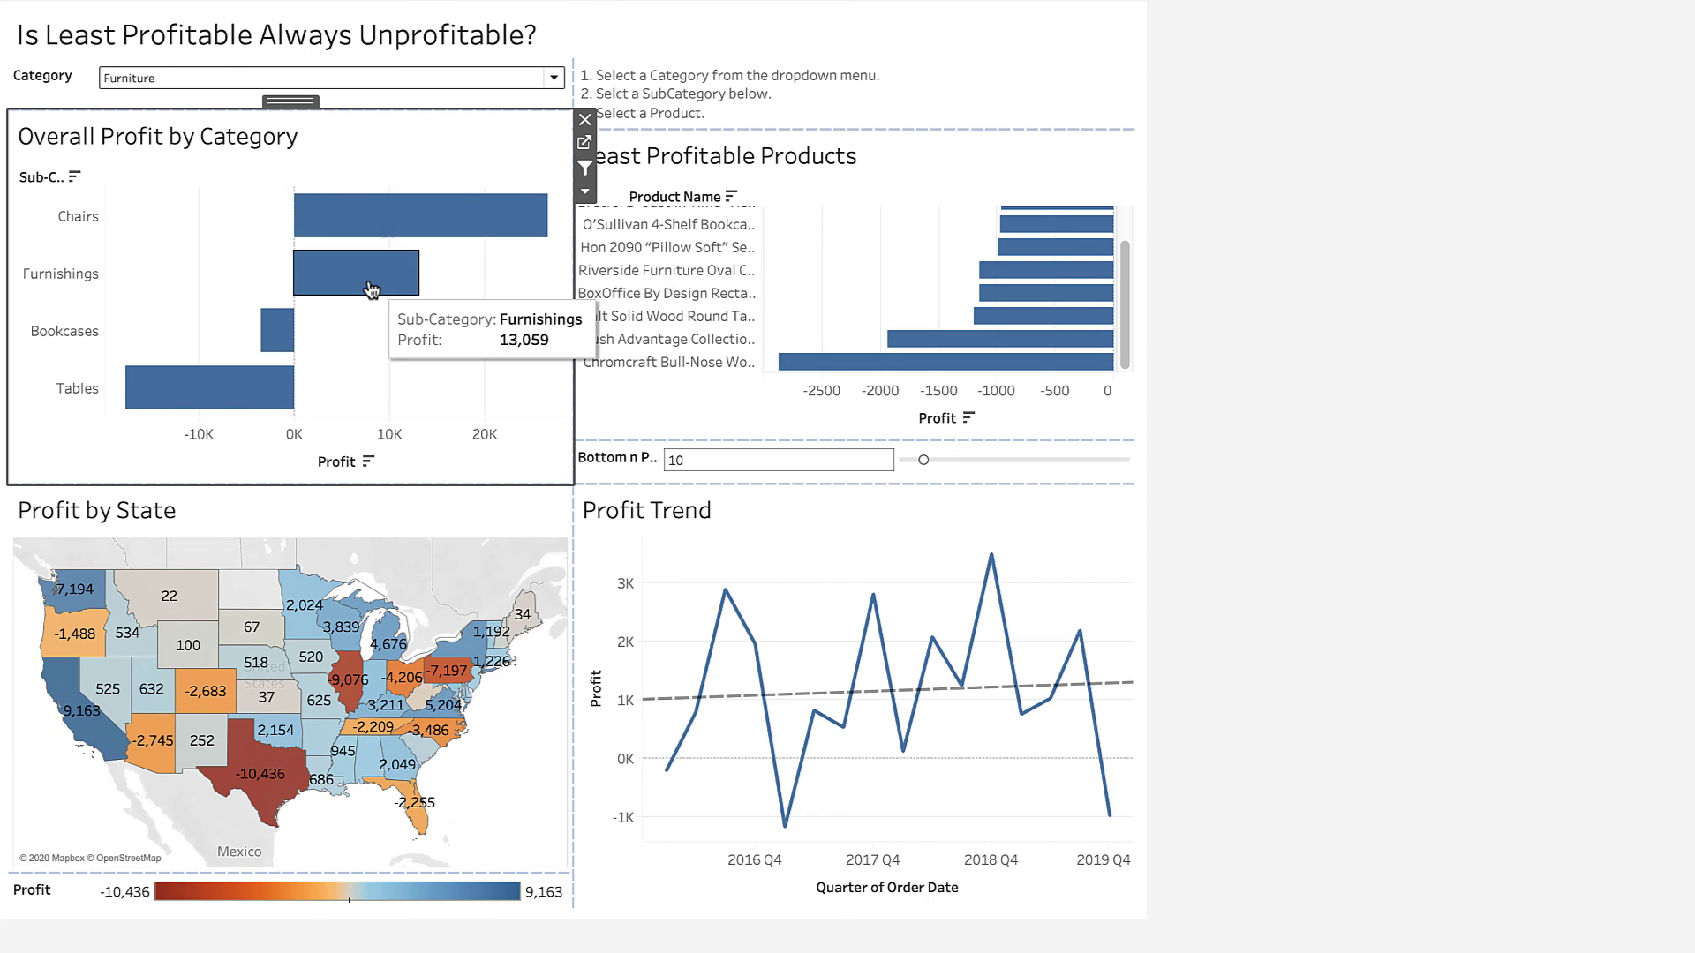
pyautogui.click(282, 83)
pyautogui.click(219, 104)
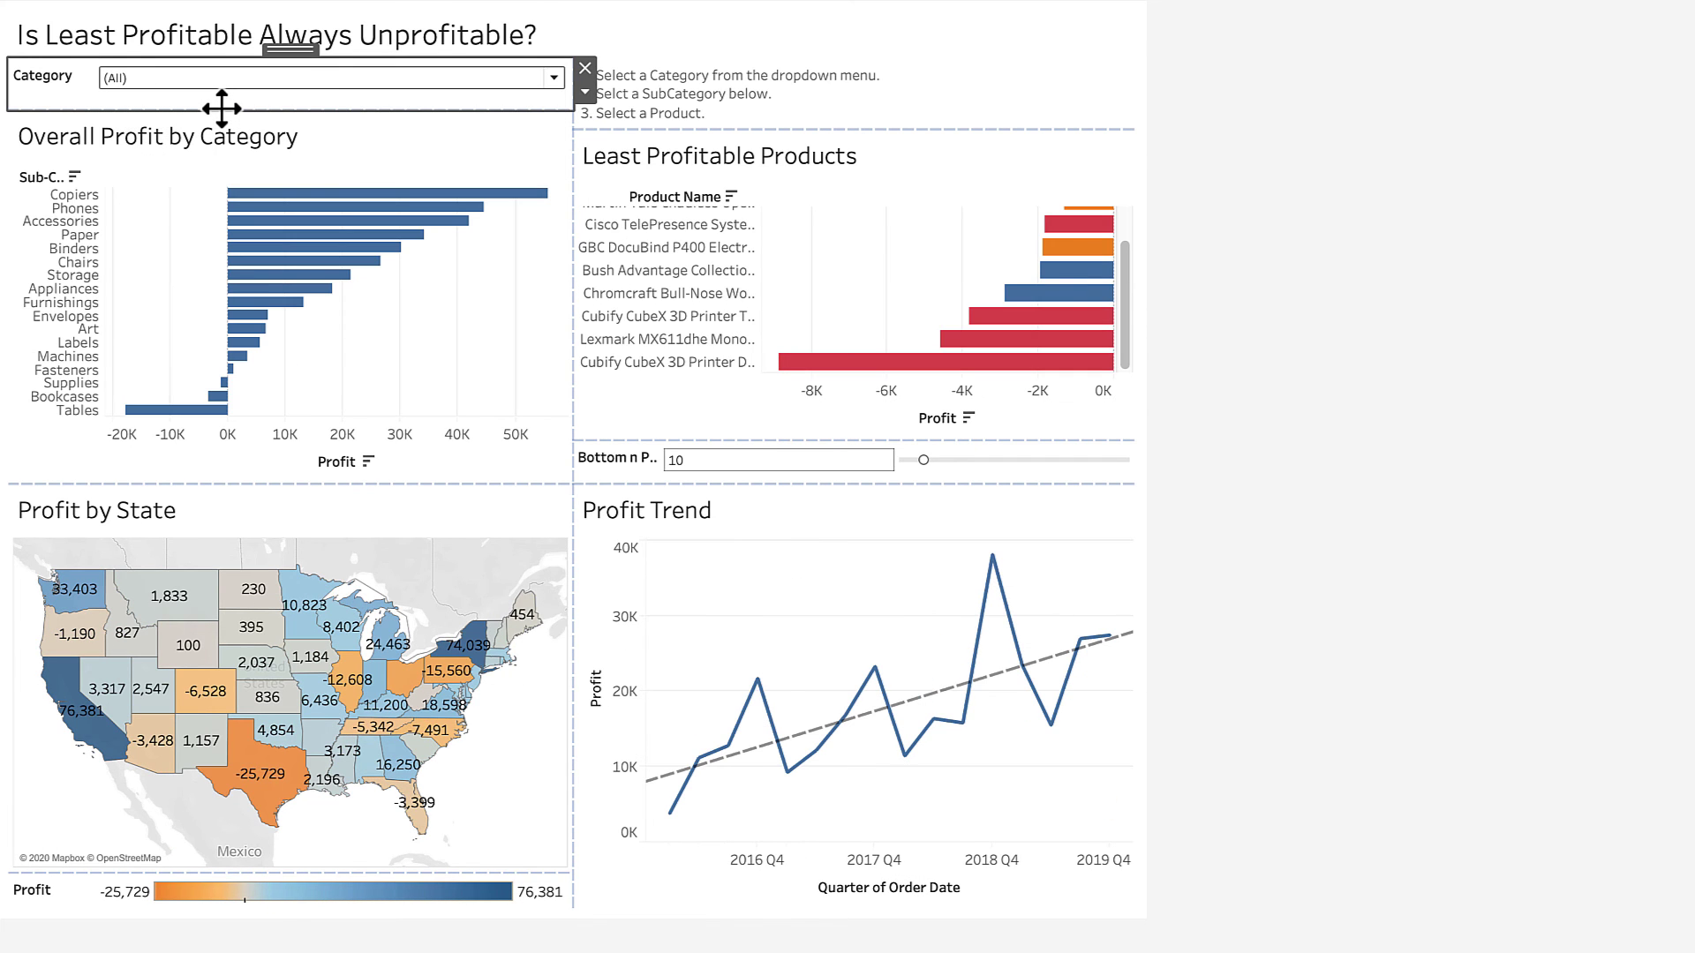
# Step: Set the Bottom n Products parameter to 20 and test the product filter by selecting the Chromcraft Bull-Nose Wood Oval Conference Tables & Bases bar
pyautogui.click(923, 457)
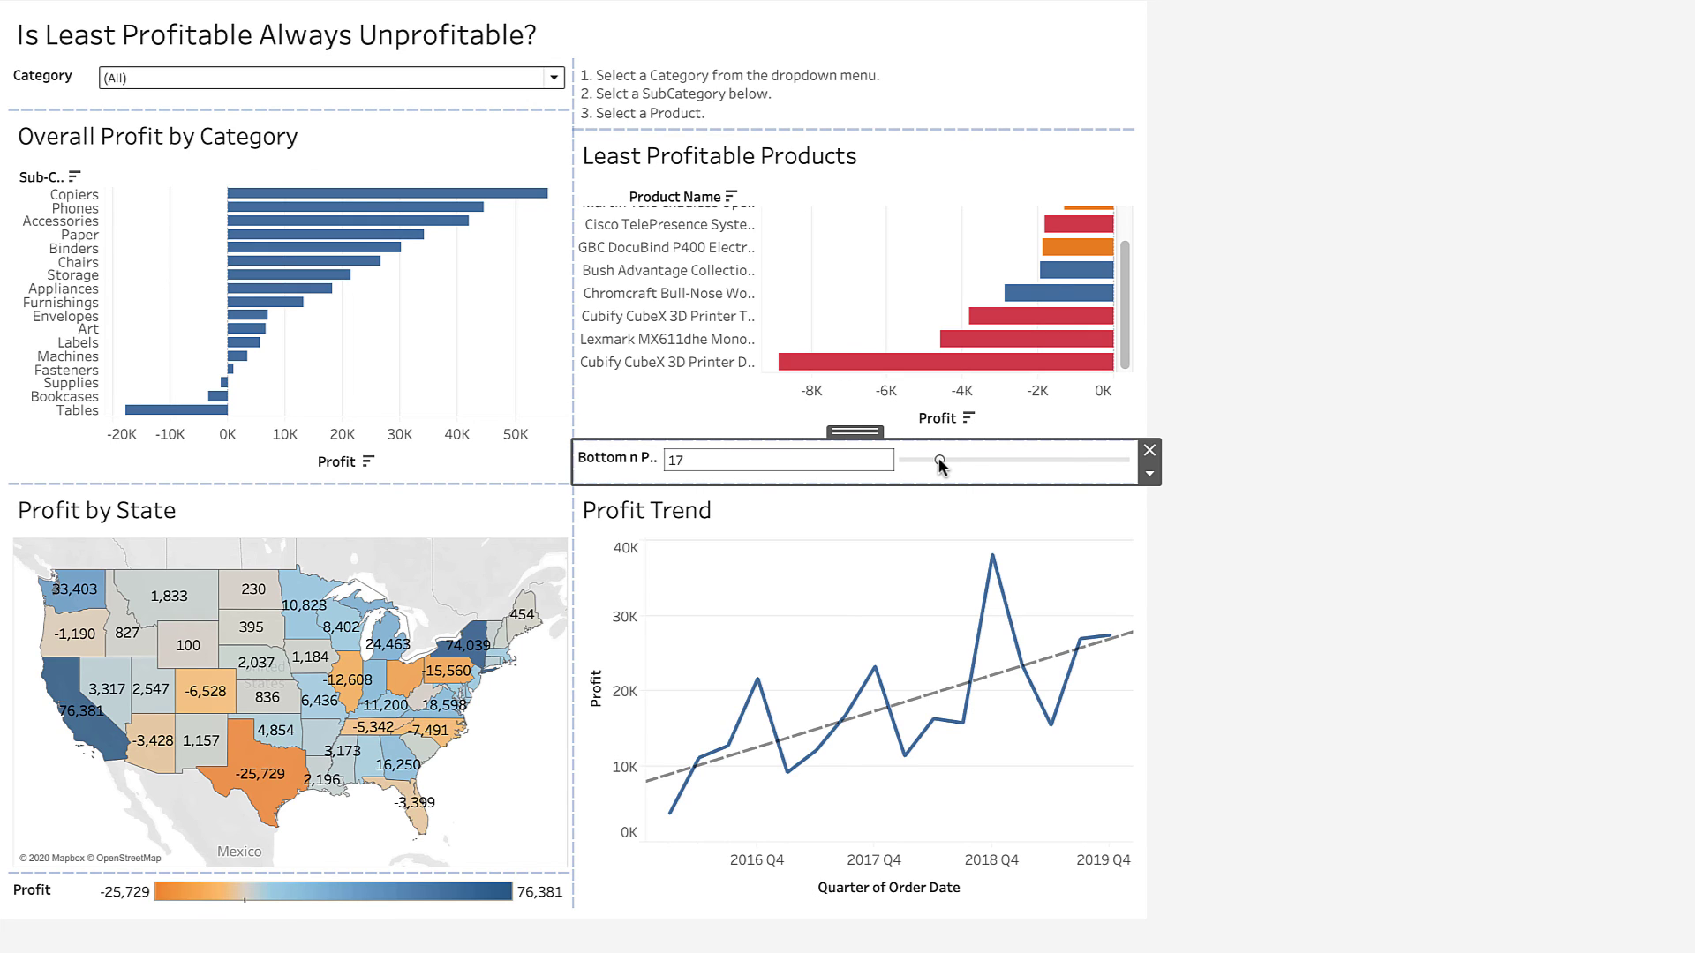
pyautogui.moveTo(942, 459); pyautogui.dragTo(945, 459)
pyautogui.moveTo(1124, 252); pyautogui.dragTo(1125, 371)
pyautogui.moveTo(1087, 319)
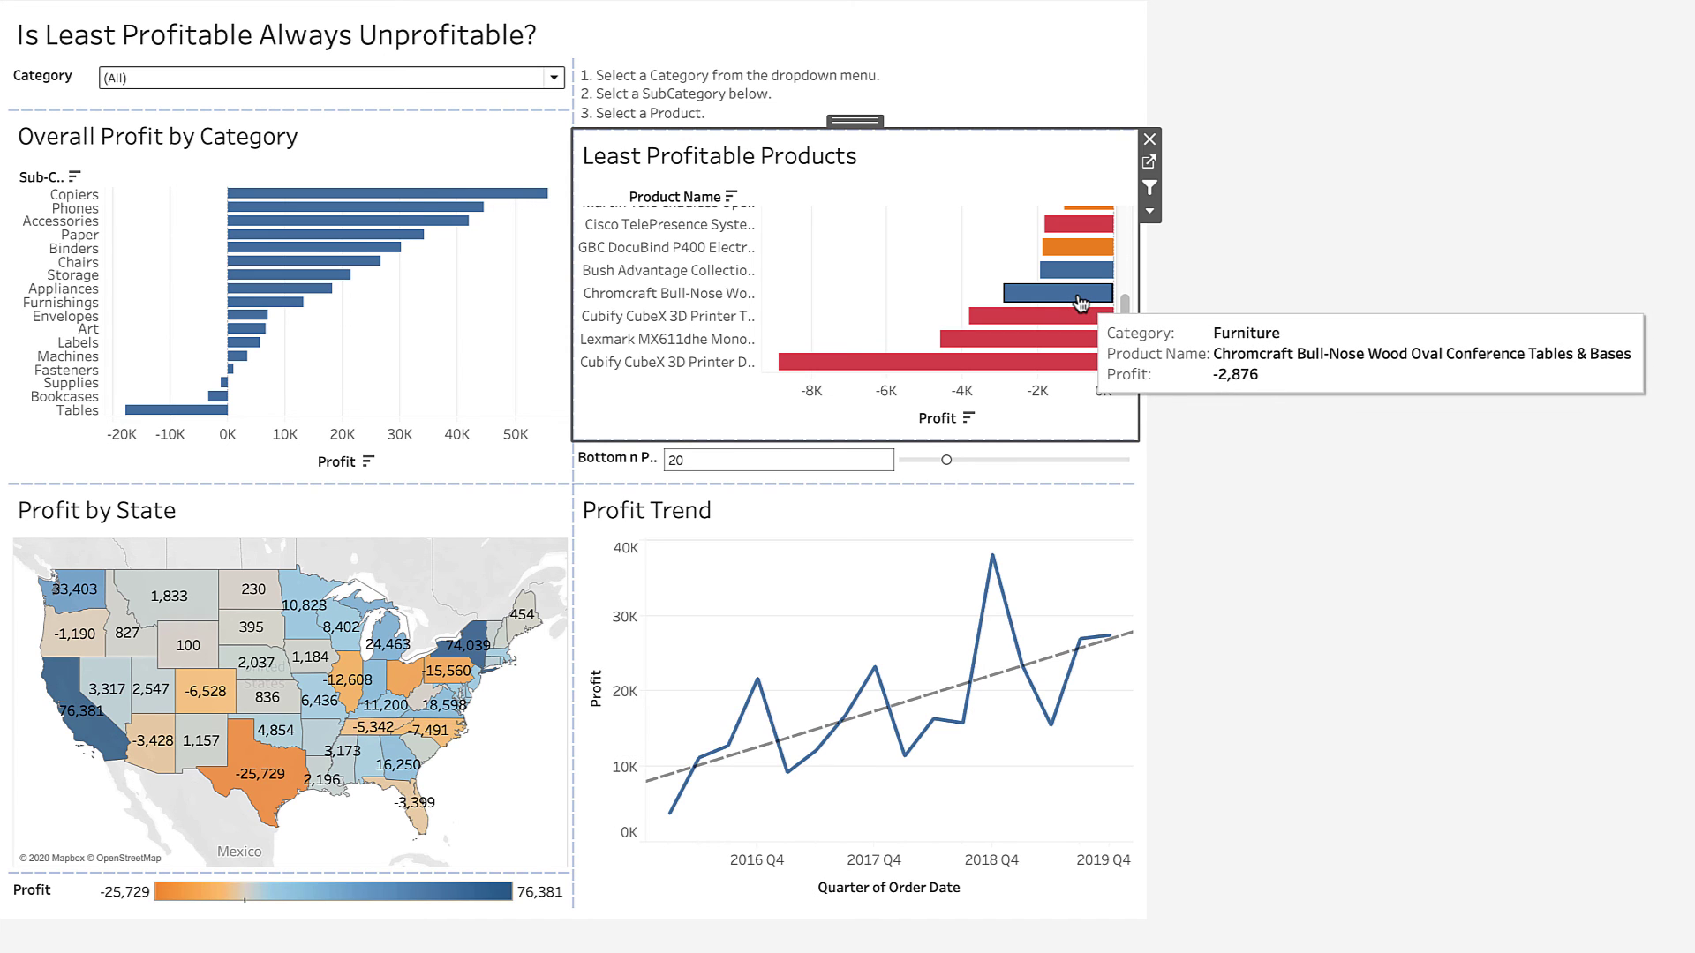
pyautogui.click(1080, 302)
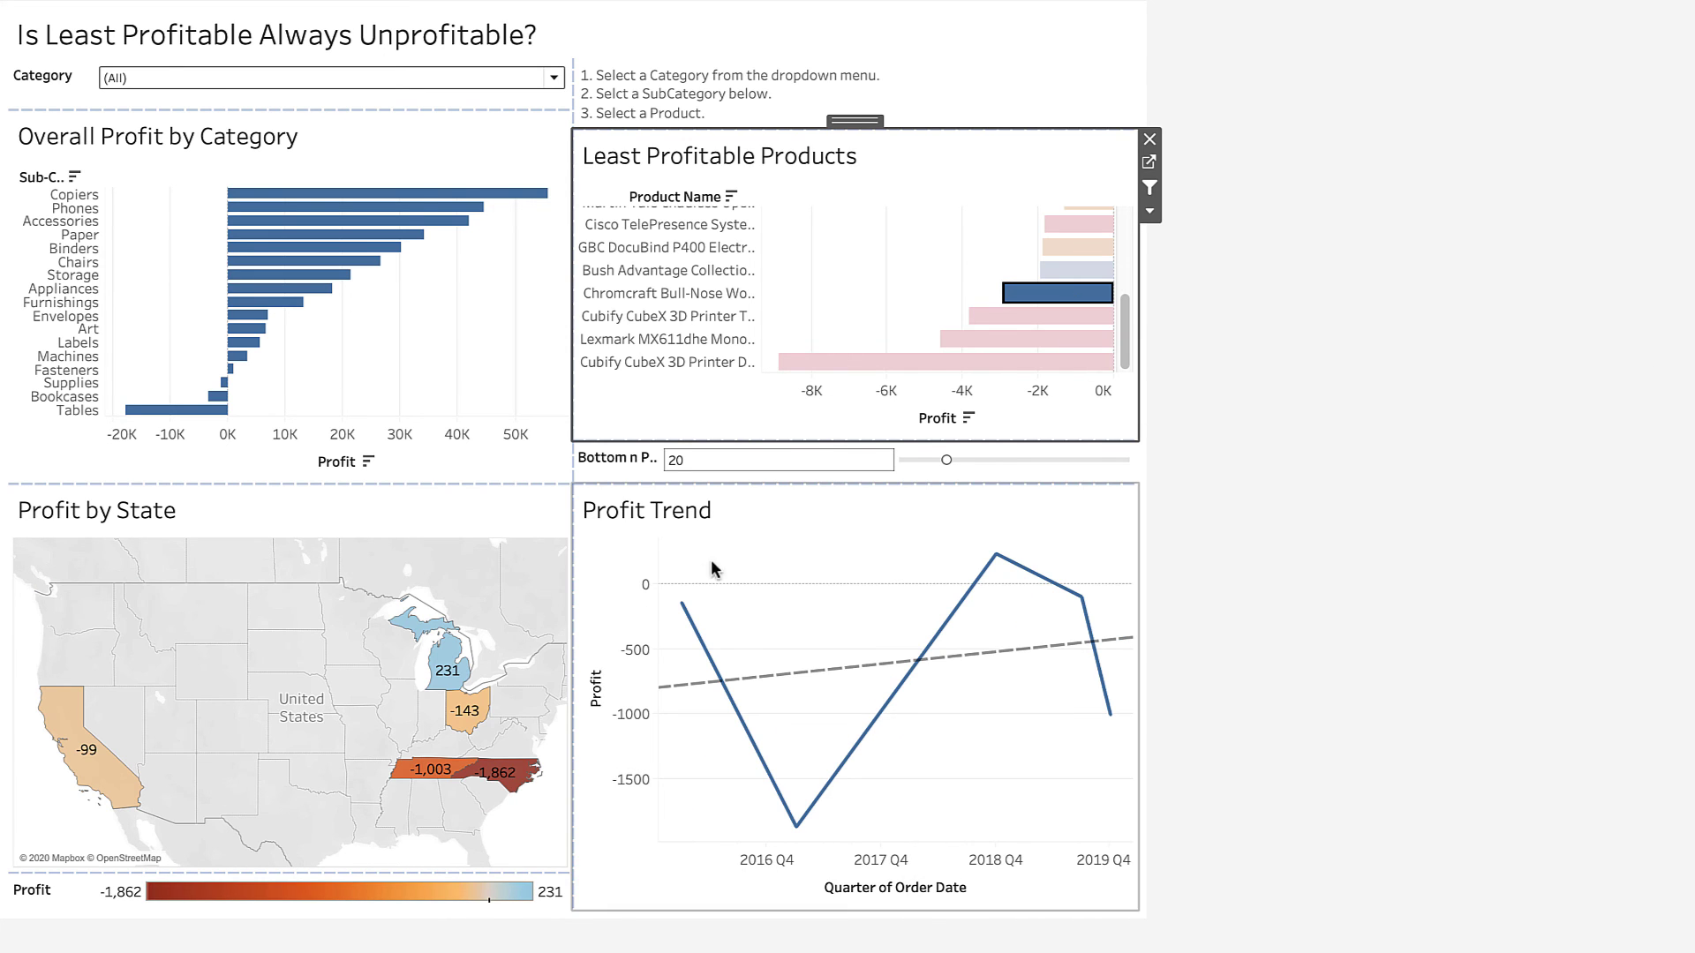
pyautogui.moveTo(678, 616)
# Step: Test the product filter with the Cubify CubeX 3D Printer Triple Head Print bar, inspect its Profit Trend point, and clear the selection
pyautogui.click(1062, 326)
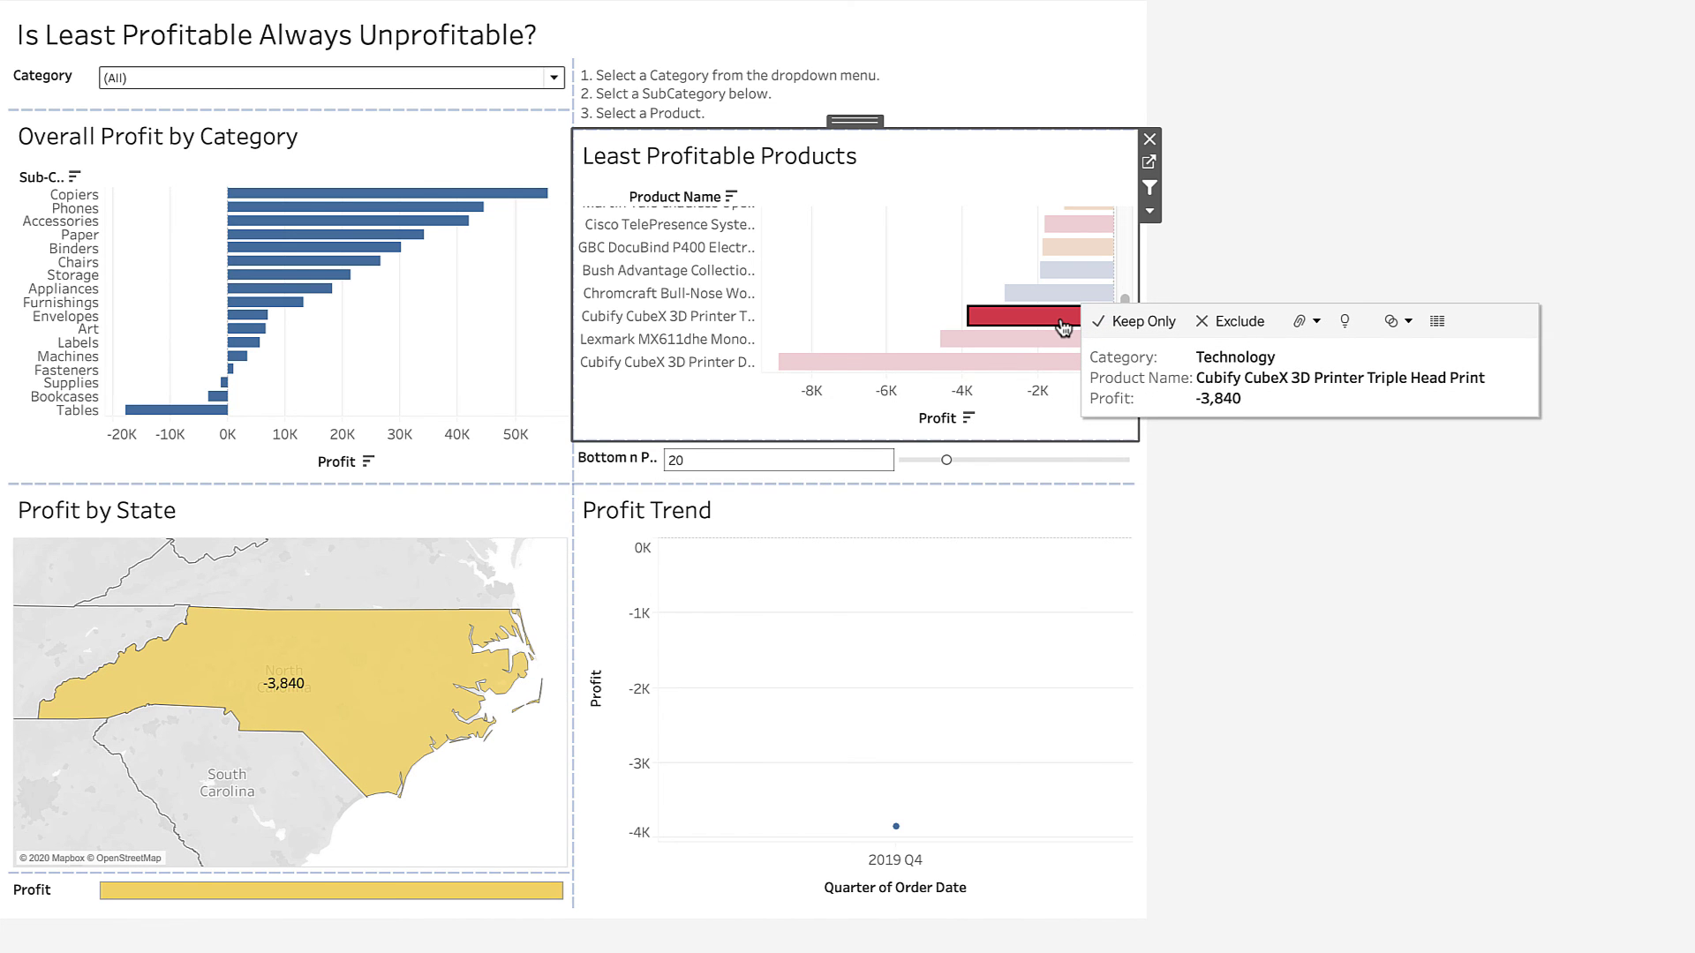
pyautogui.moveTo(897, 828)
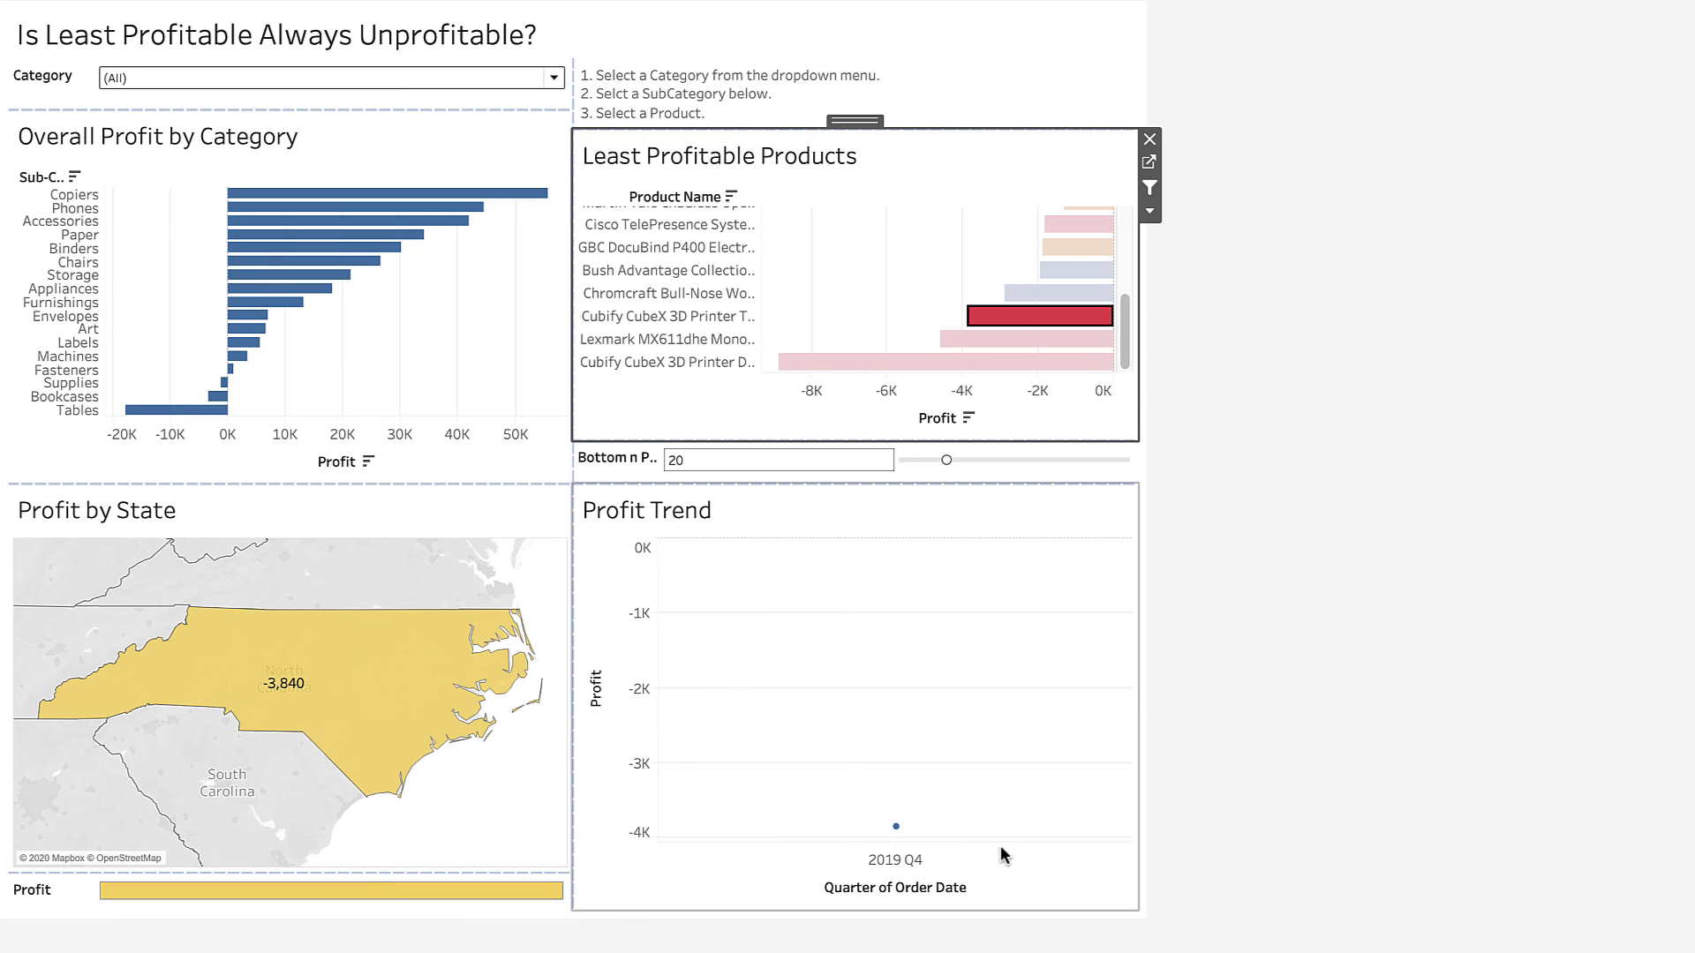
pyautogui.click(1056, 329)
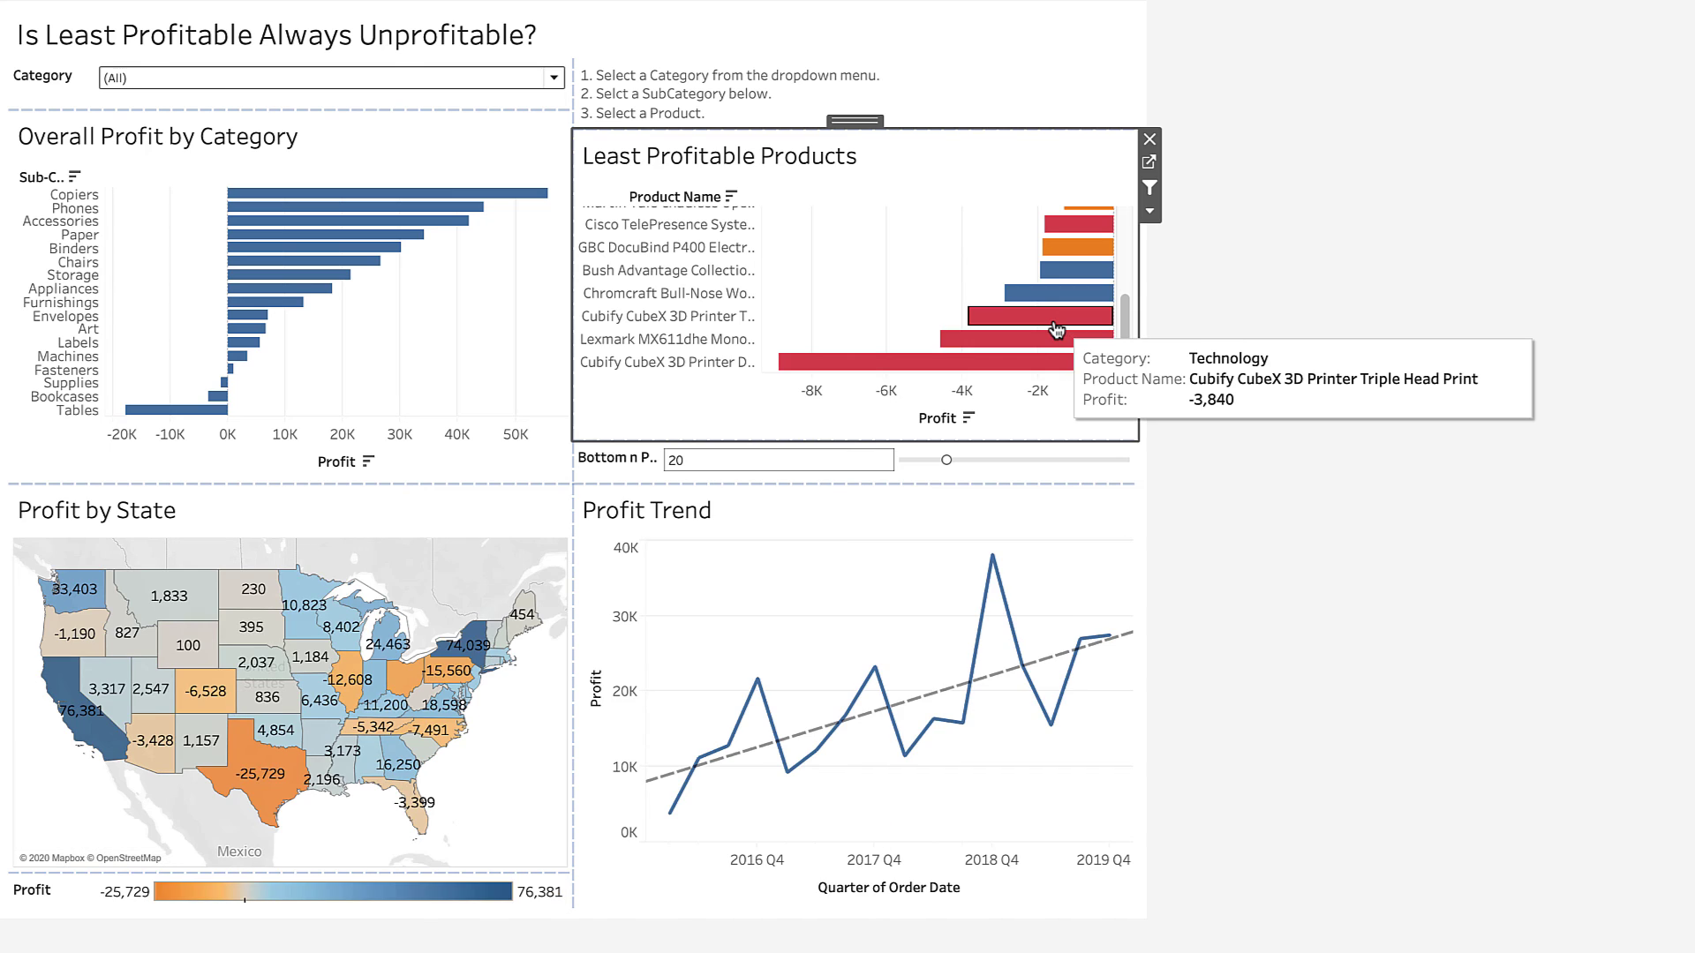